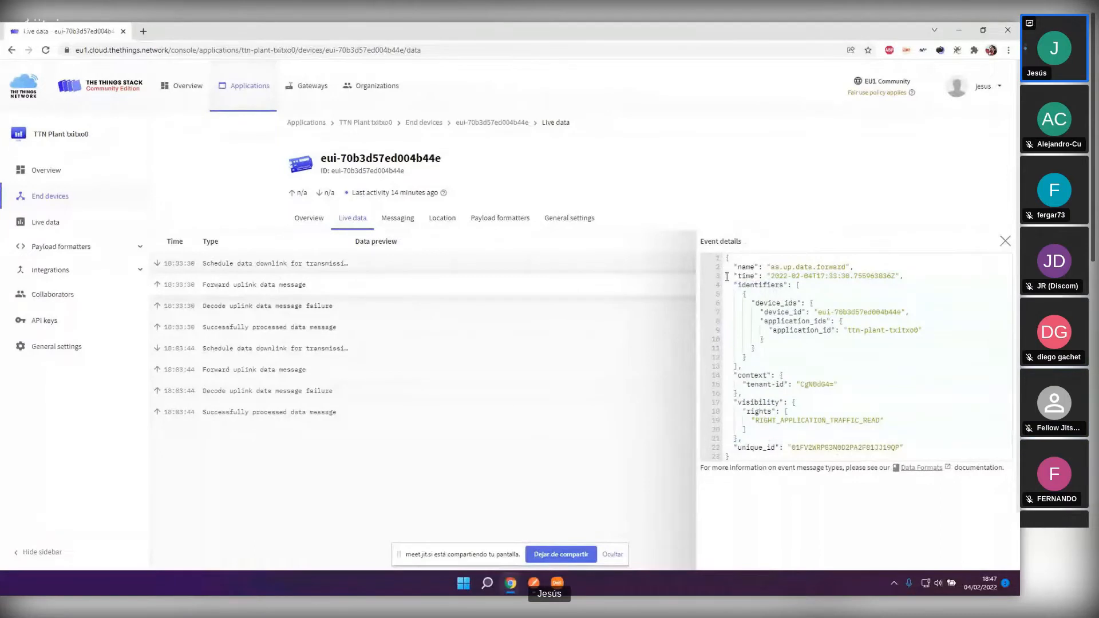
Step: Select the event details JSON of the forwarded uplink message and open Sublime Text 3
key("ctrl+a")
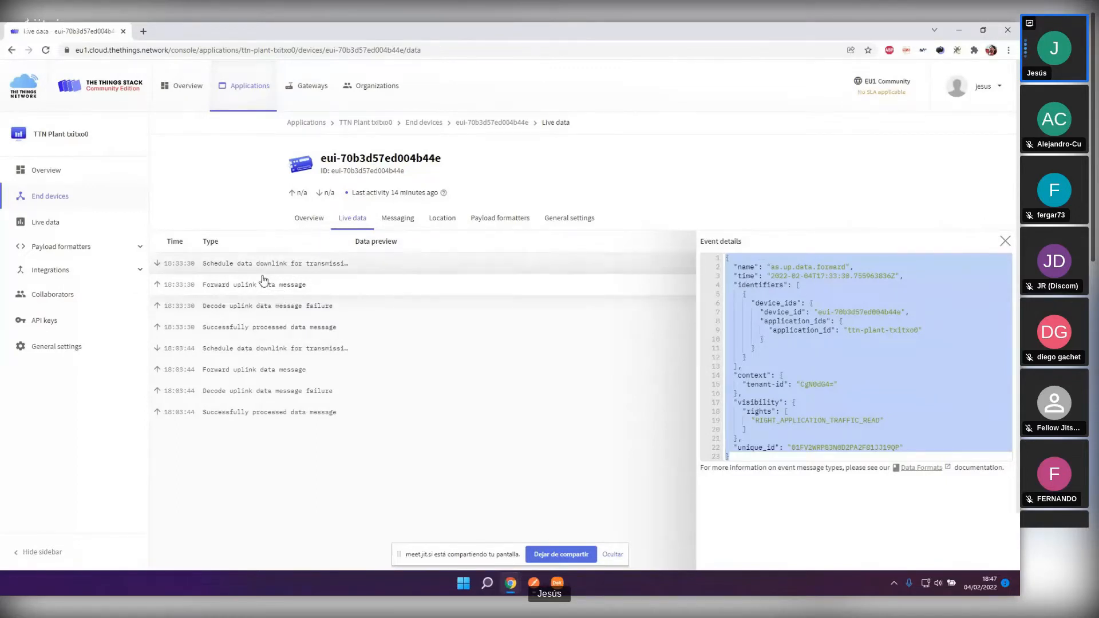
left_click_drag(754, 267, 819, 457)
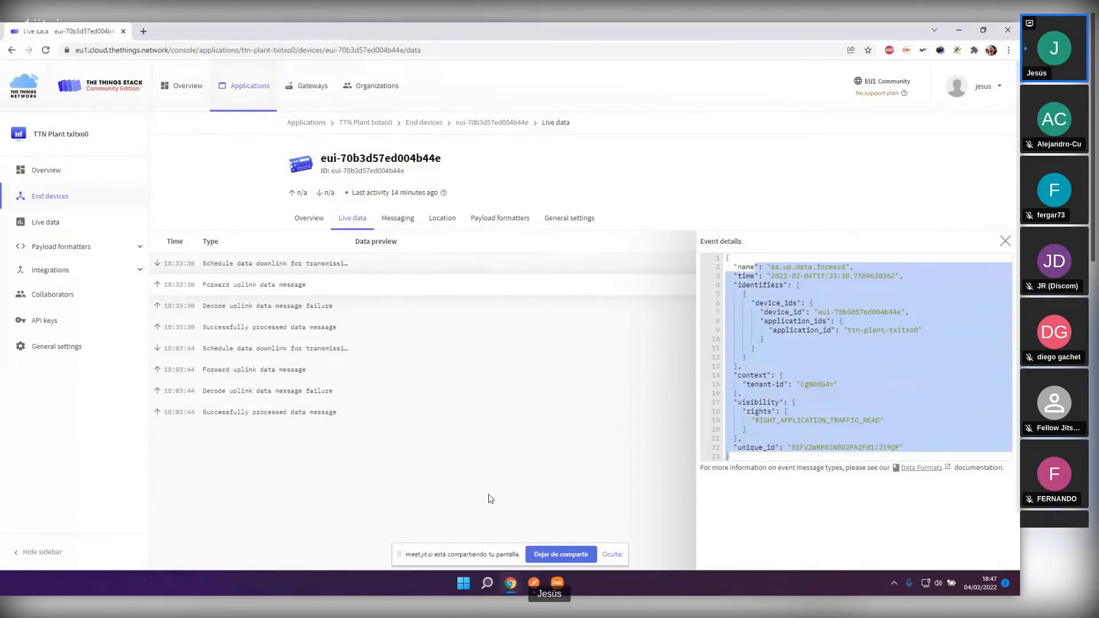
key("super")
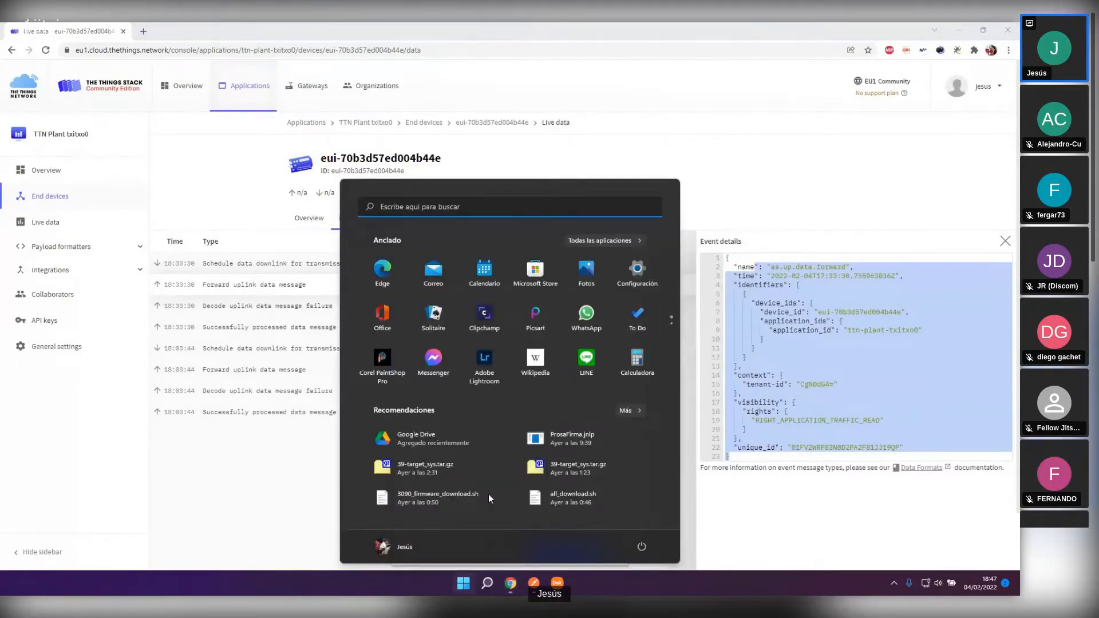
type("not")
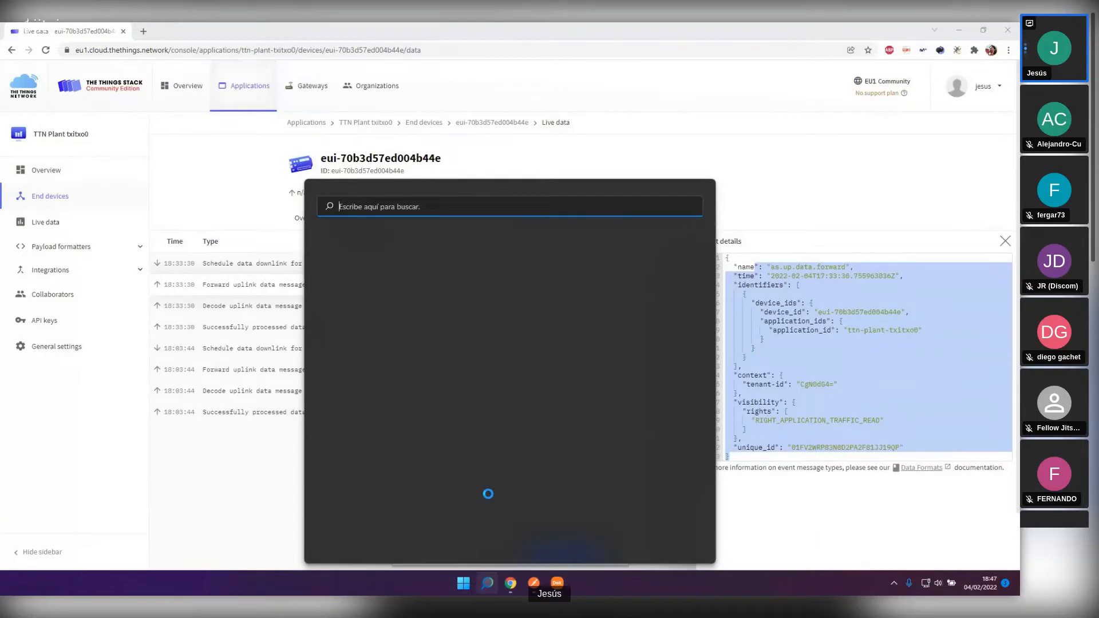
type("subl")
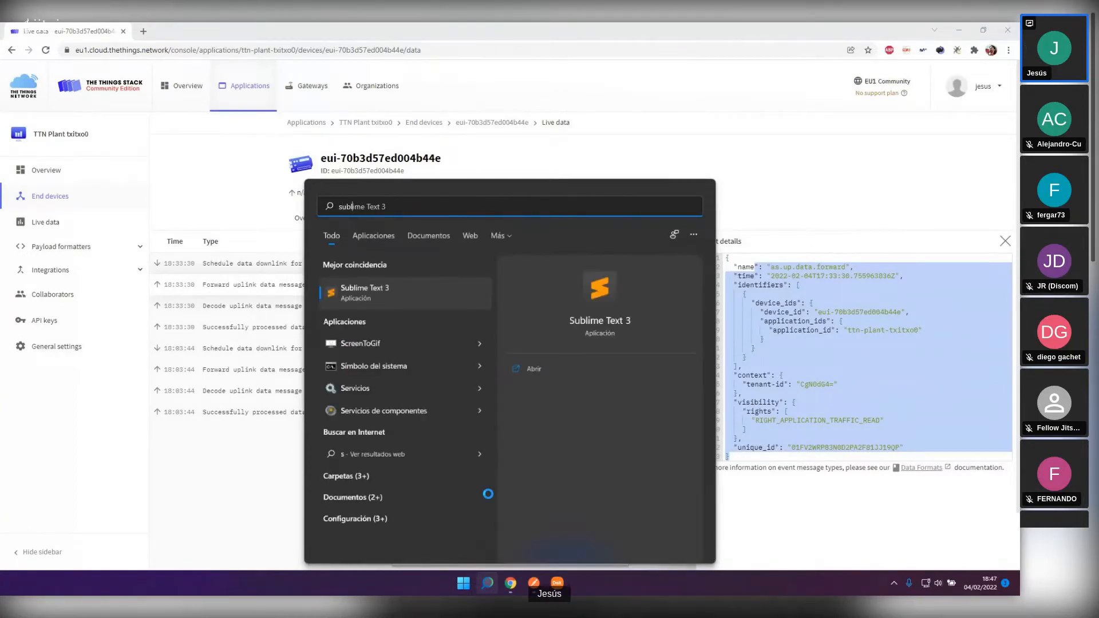
key("Return")
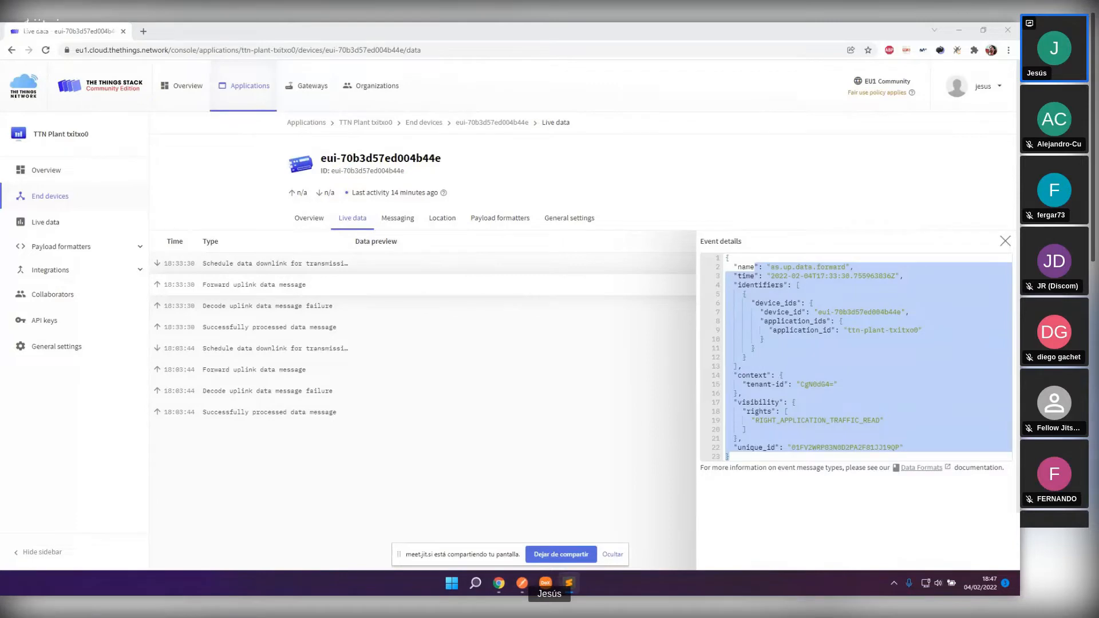
Step: Look through the whole uplink message JSON in the untitled Sublime Text document and return to its beginning
left_click_drag(1, 223, 471, 23)
scroll(95, 206, "down", 12)
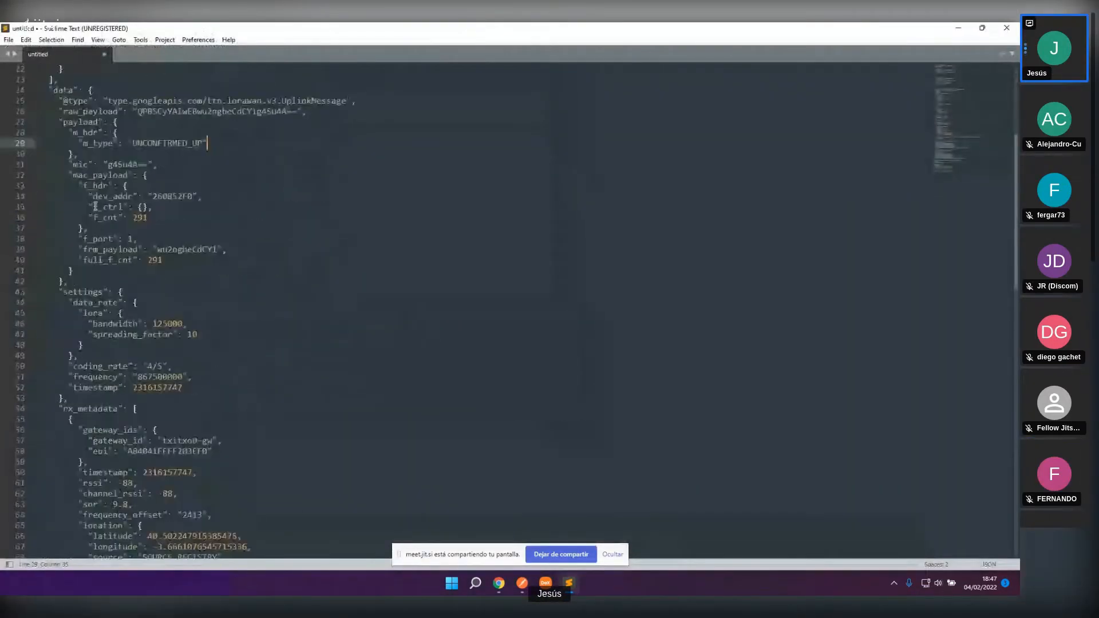
scroll(95, 206, "down", 13)
scroll(96, 207, "up", 17)
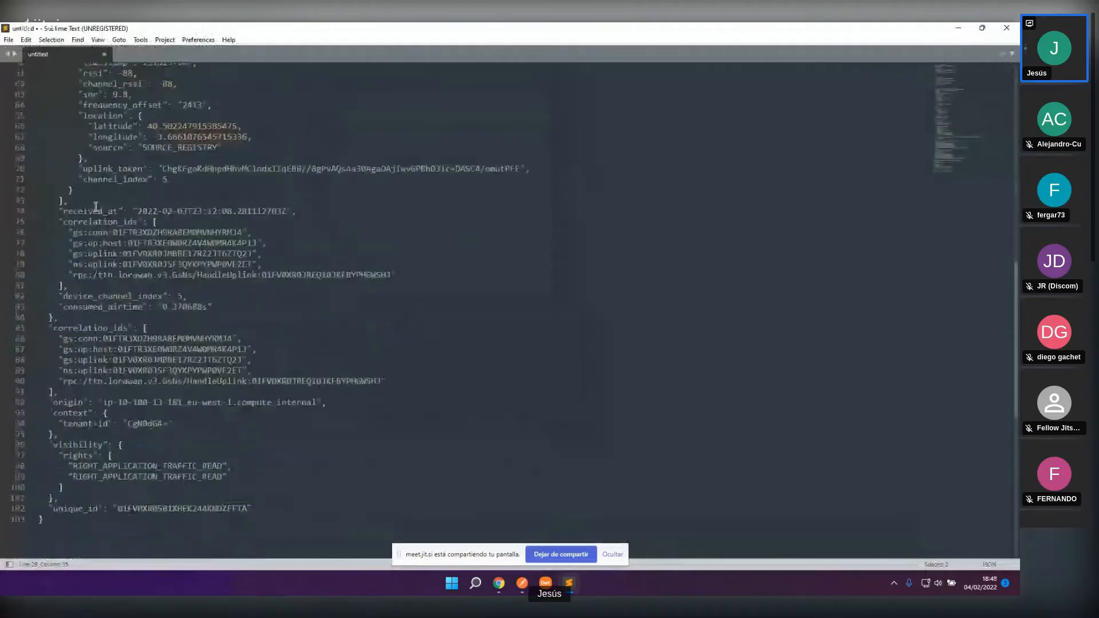
scroll(98, 208, "up", 9)
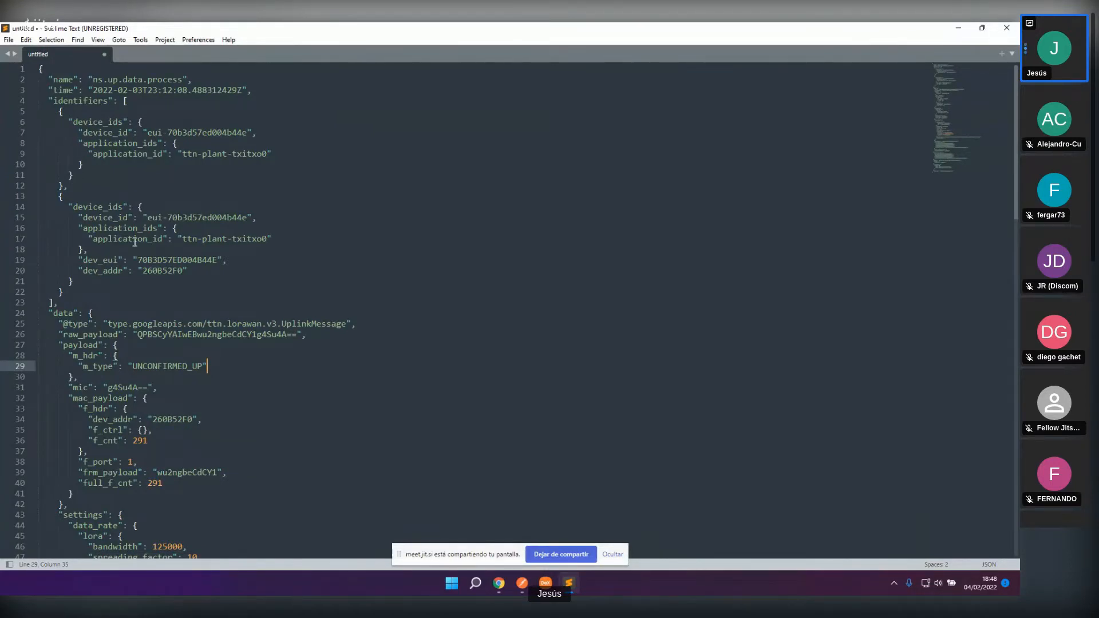
Step: Examine the f_cnt, frm_payload, rssi and received_at entries of the uplink message JSON
scroll(134, 242, "down", 6)
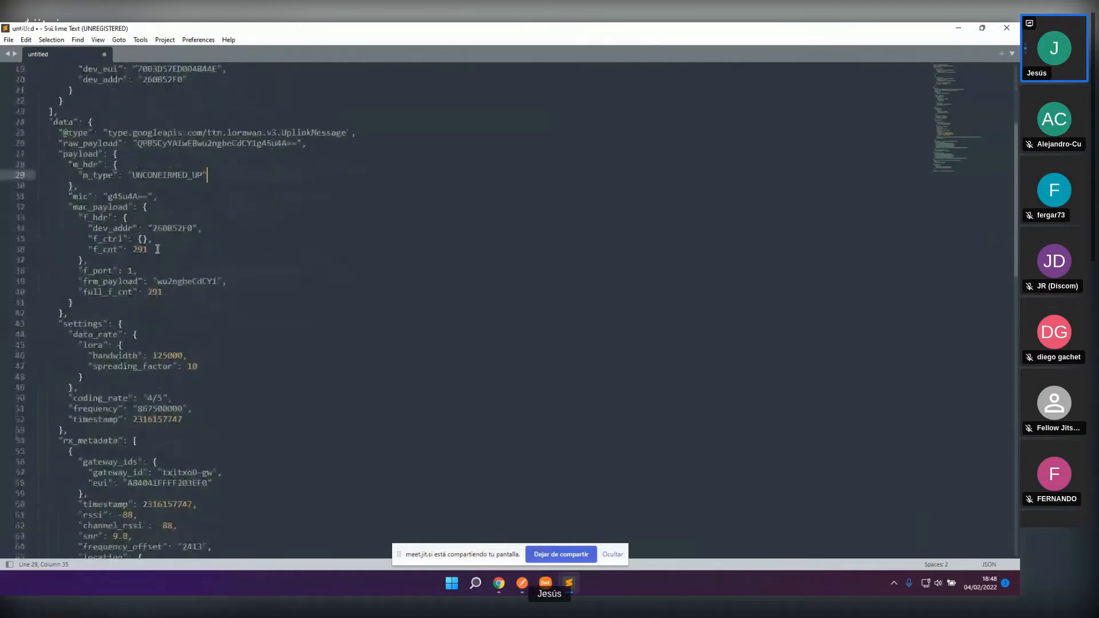
left_click_drag(158, 249, 78, 253)
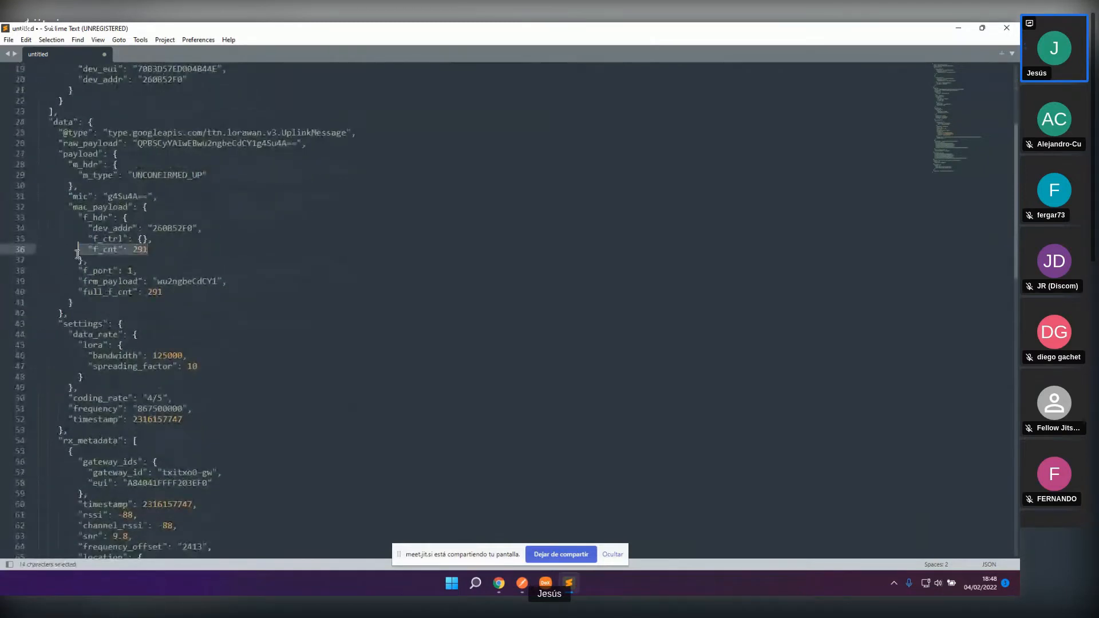
double_click(181, 283)
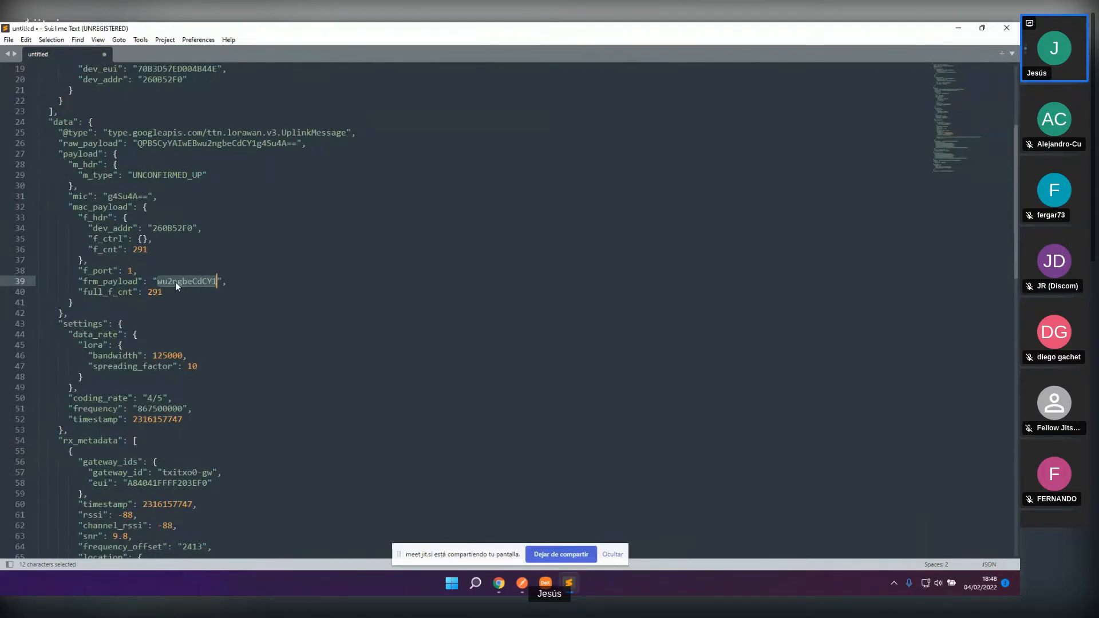
scroll(208, 389, "down", 1)
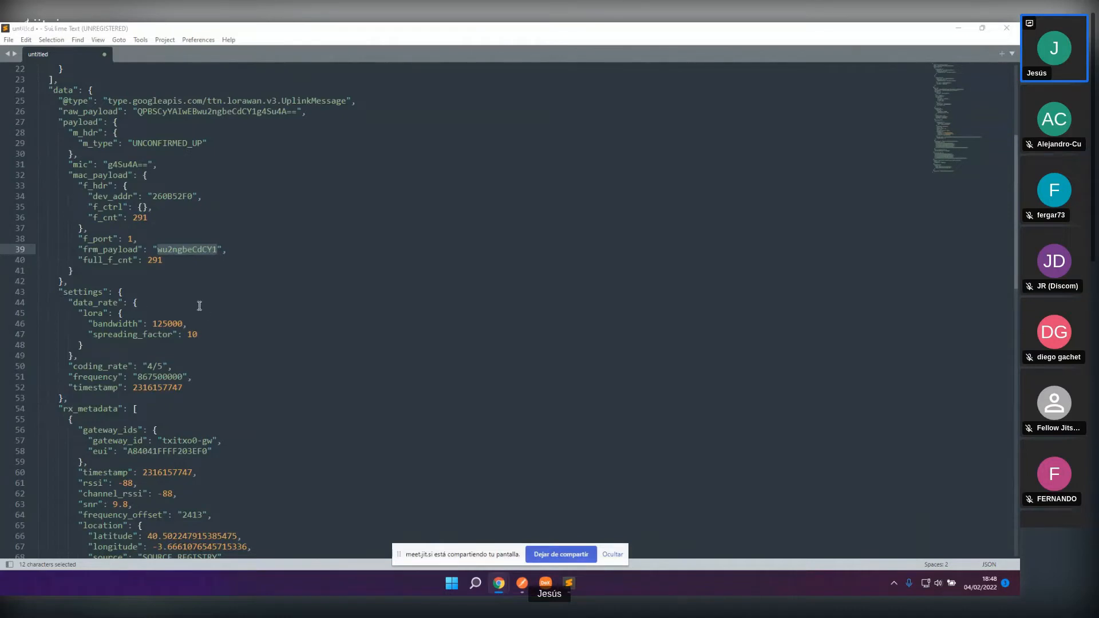
double_click(184, 250)
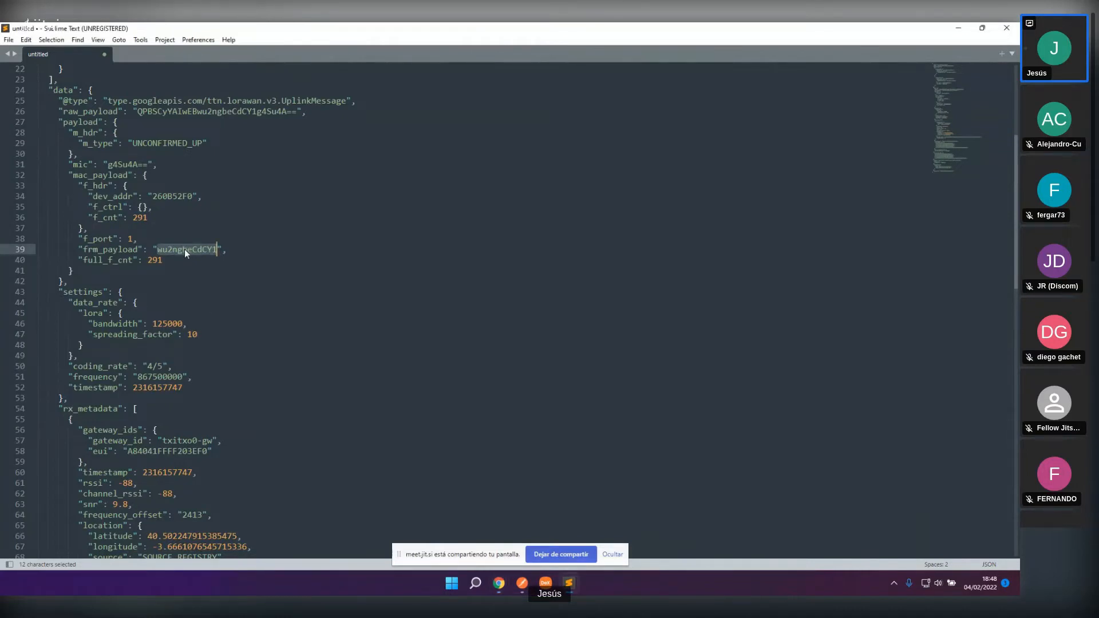
scroll(120, 382, "down", 3)
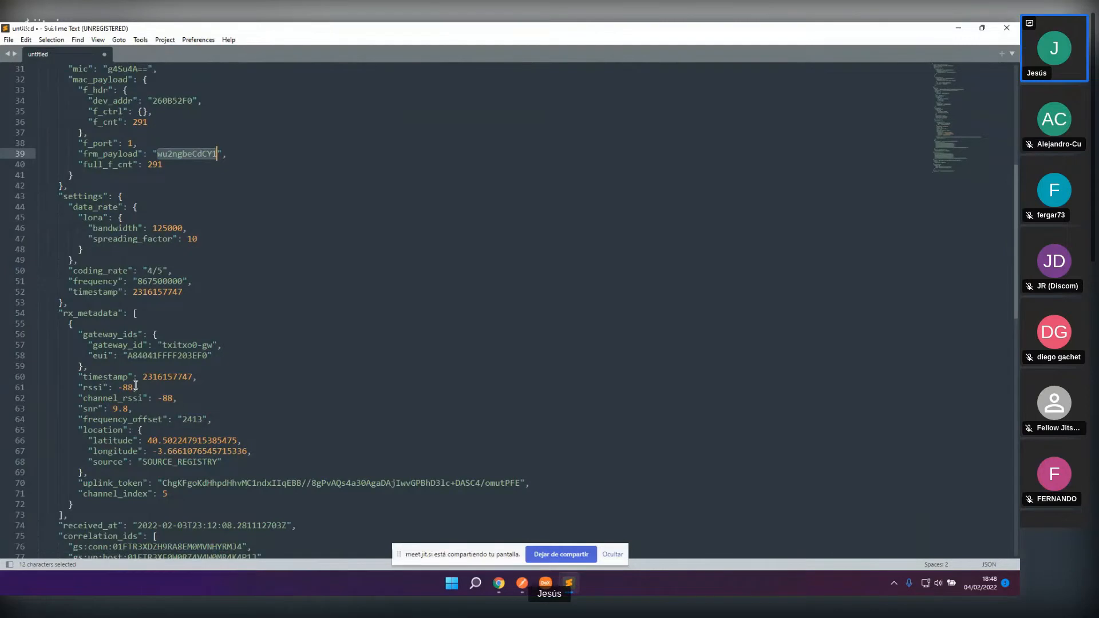
left_click_drag(136, 386, 122, 386)
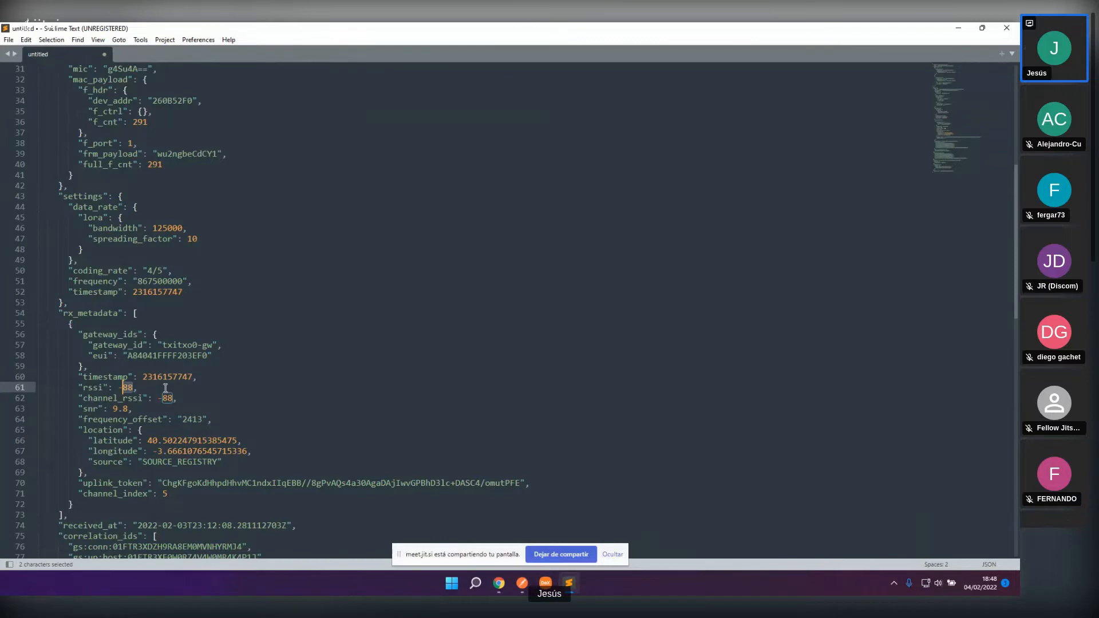
scroll(167, 381, "down", 2)
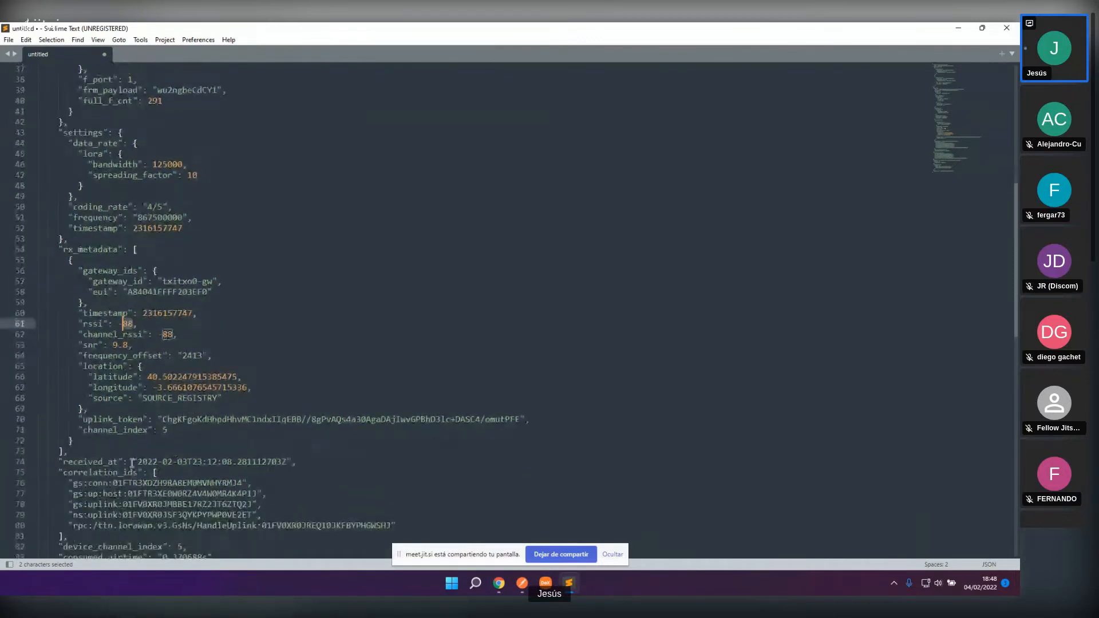
left_click_drag(140, 462, 377, 465)
Step: Copy the frm_payload value from the mac_payload block of the uplink message JSON
scroll(127, 427, "up", 7)
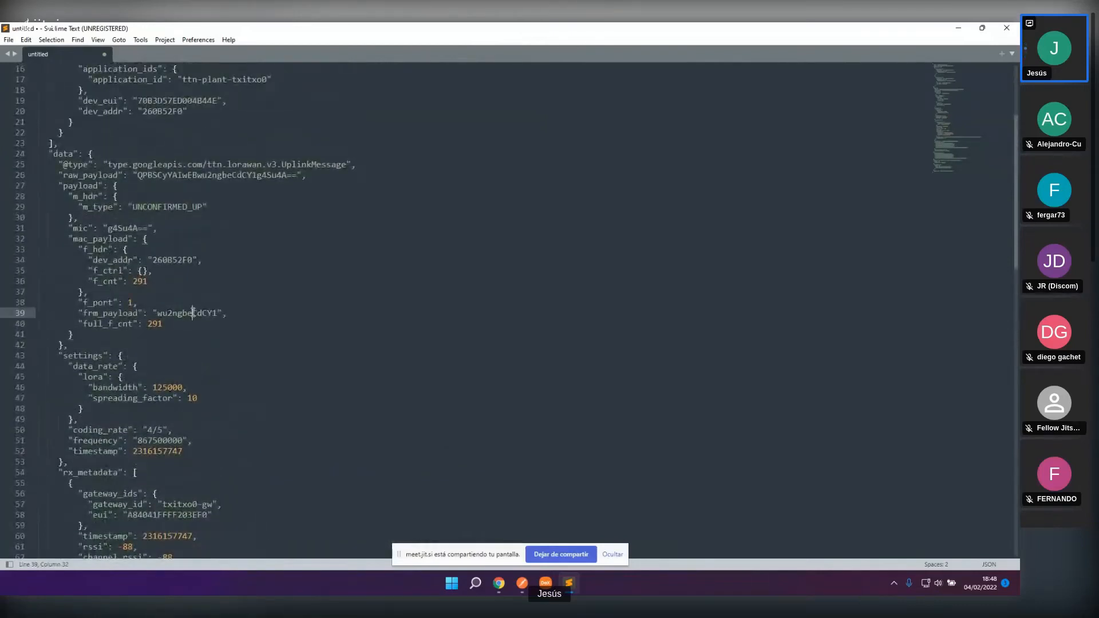
double_click(185, 313)
key("ctrl+c")
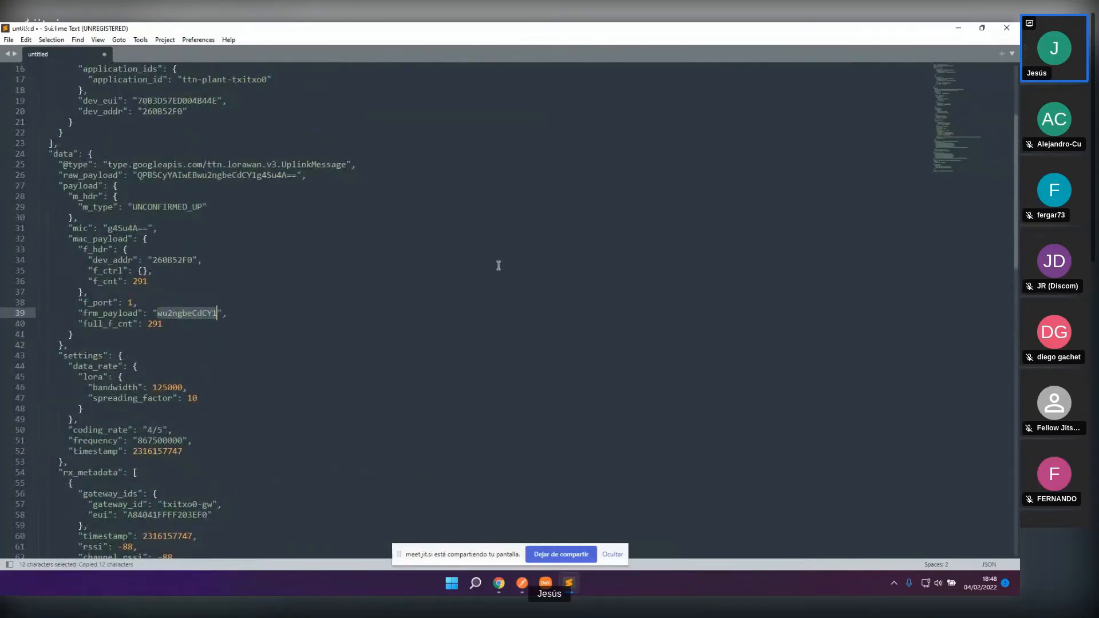
Step: Switch to the TTN+HA presentation and advance to the Node-RED slide
mouse_move(496, 585)
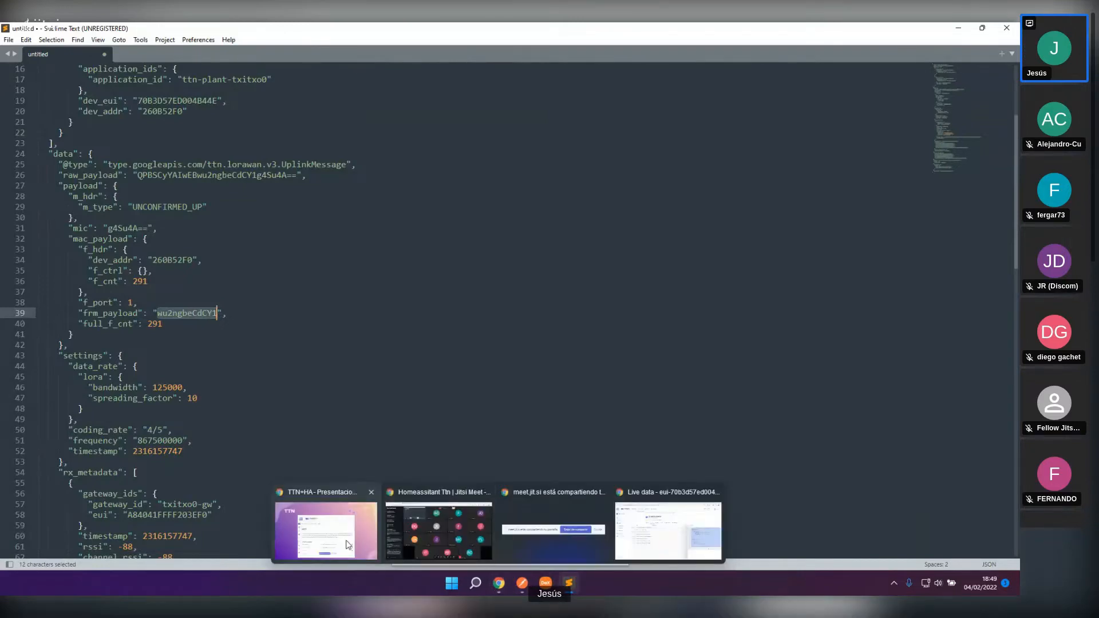
left_click(346, 544)
key("Right")
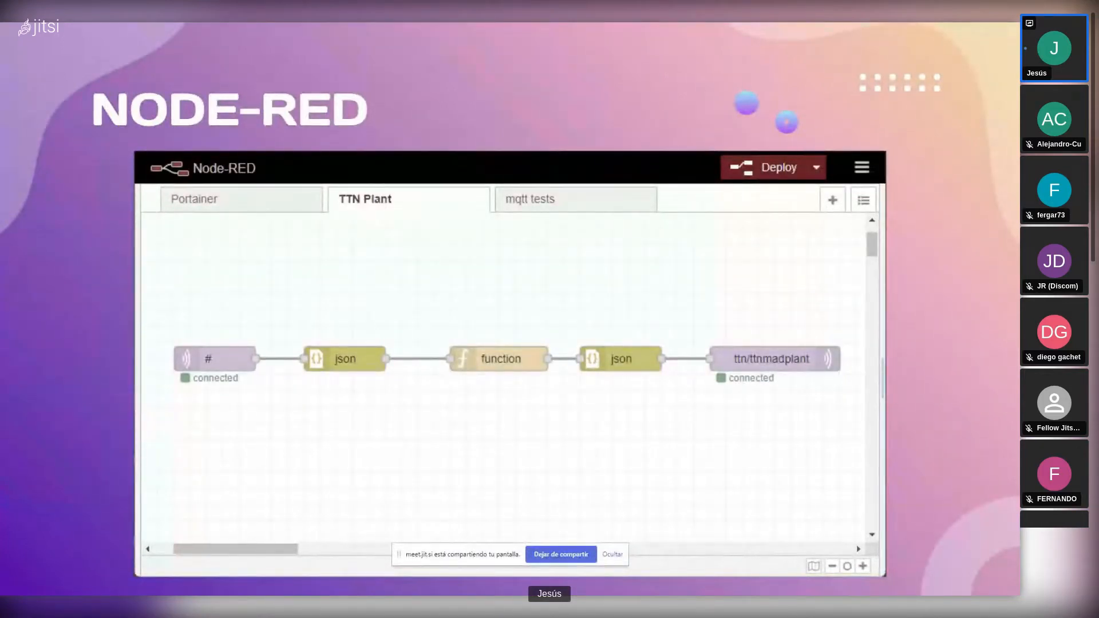
Step: Switch to the Node-RED editor and select the [post] /ttnplant, json and http (200) nodes in the TTN Plant flow
left_click_drag(84, 425, 311, 23)
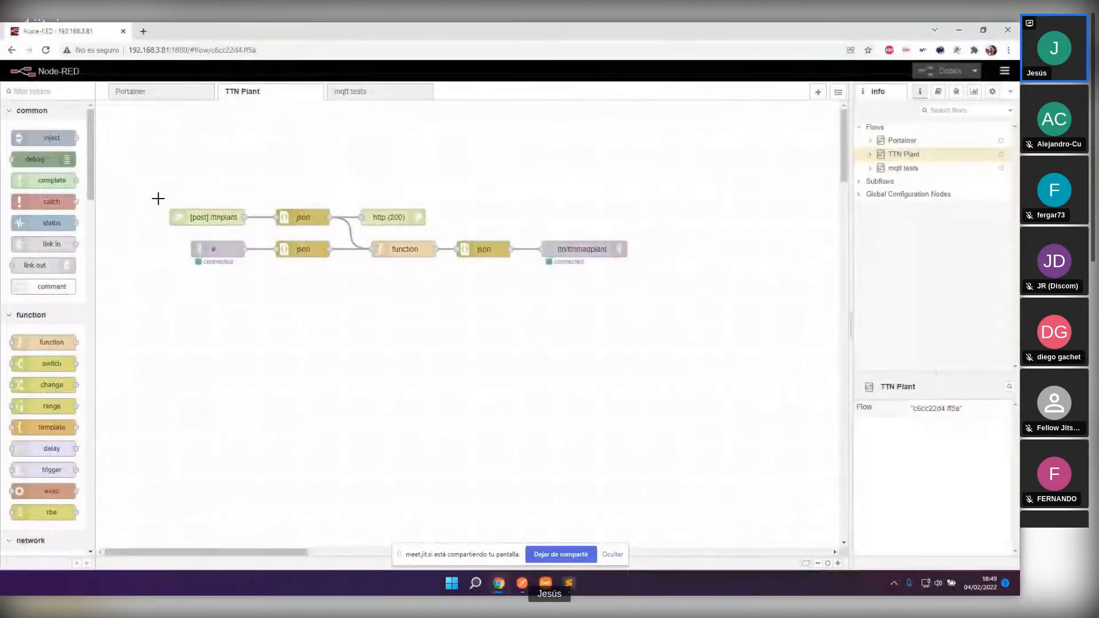
left_click_drag(155, 193, 446, 228)
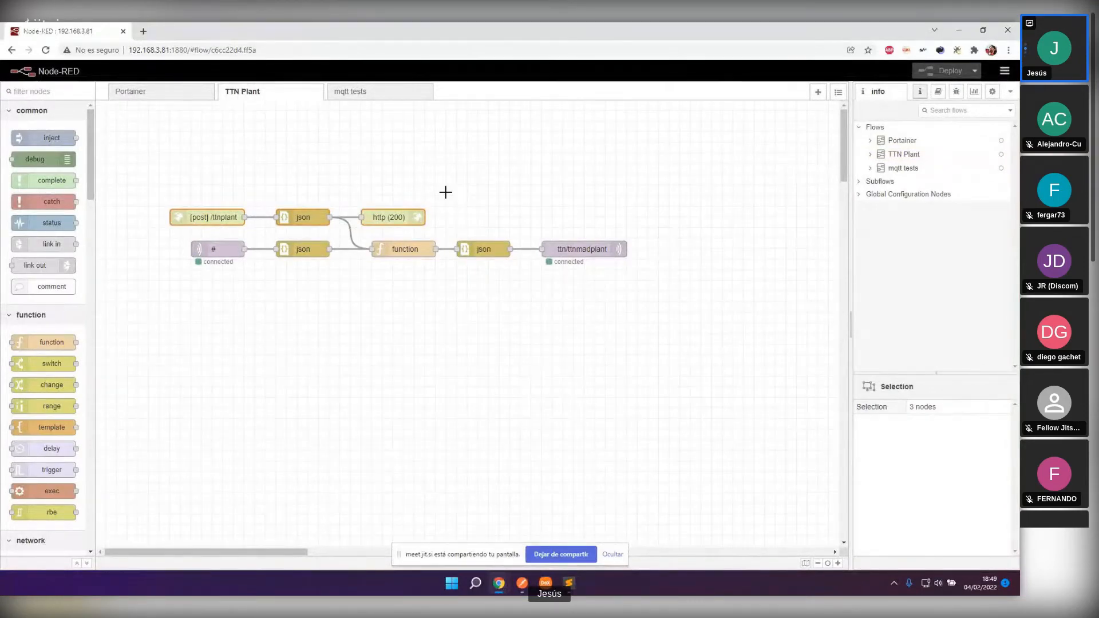
left_click(523, 588)
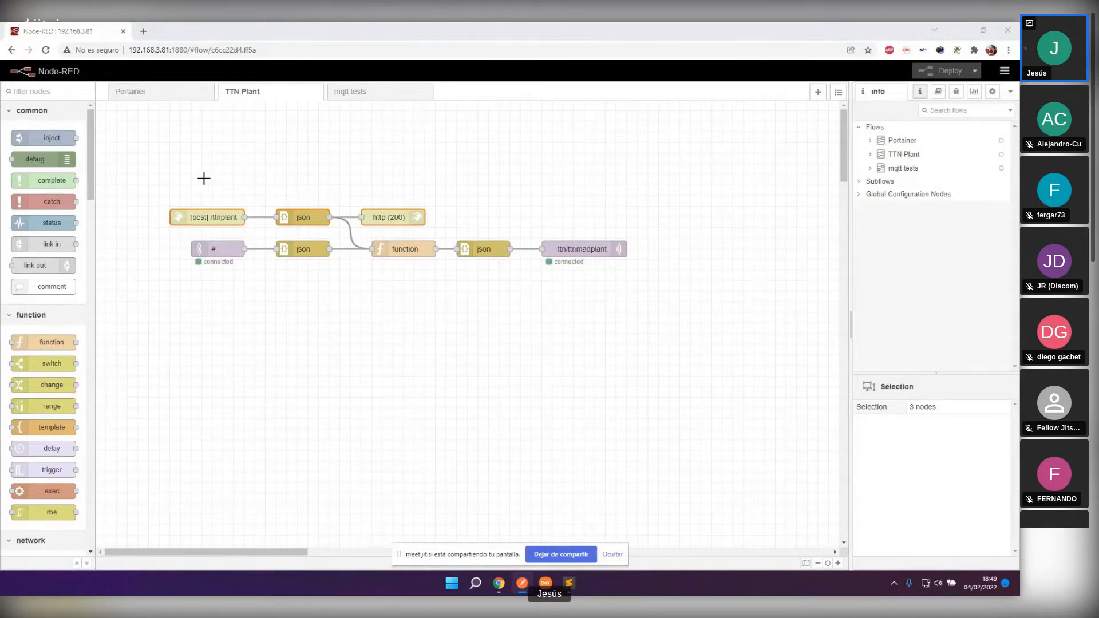
left_click_drag(161, 187, 471, 225)
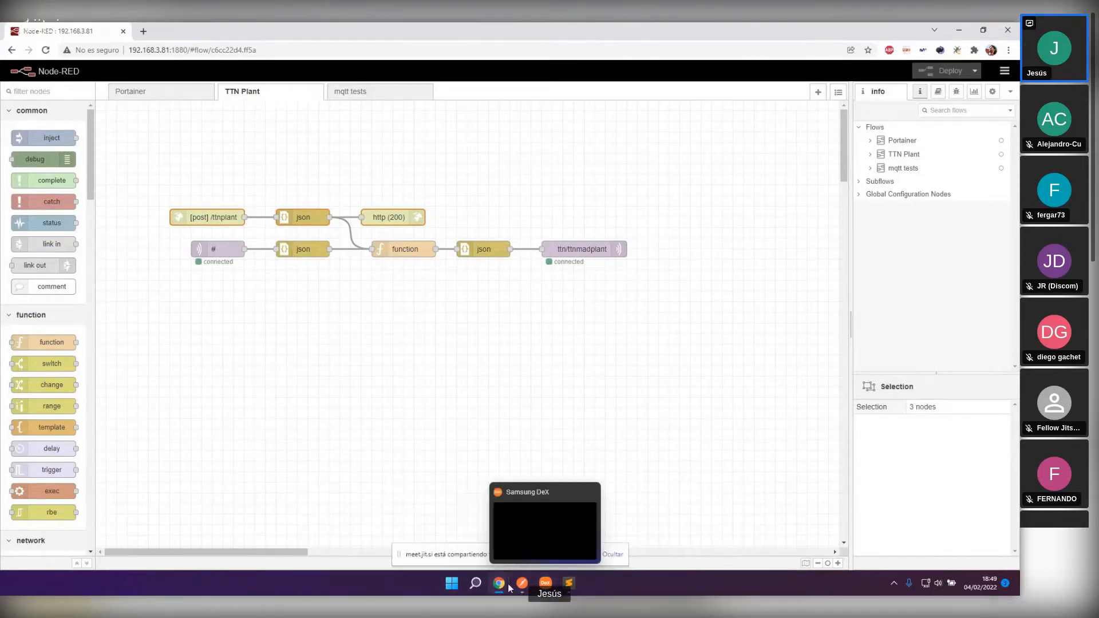
Step: Switch to The Things Stack console and open the MQTT integration page of the TTN Plant application
mouse_move(501, 584)
left_click(579, 523)
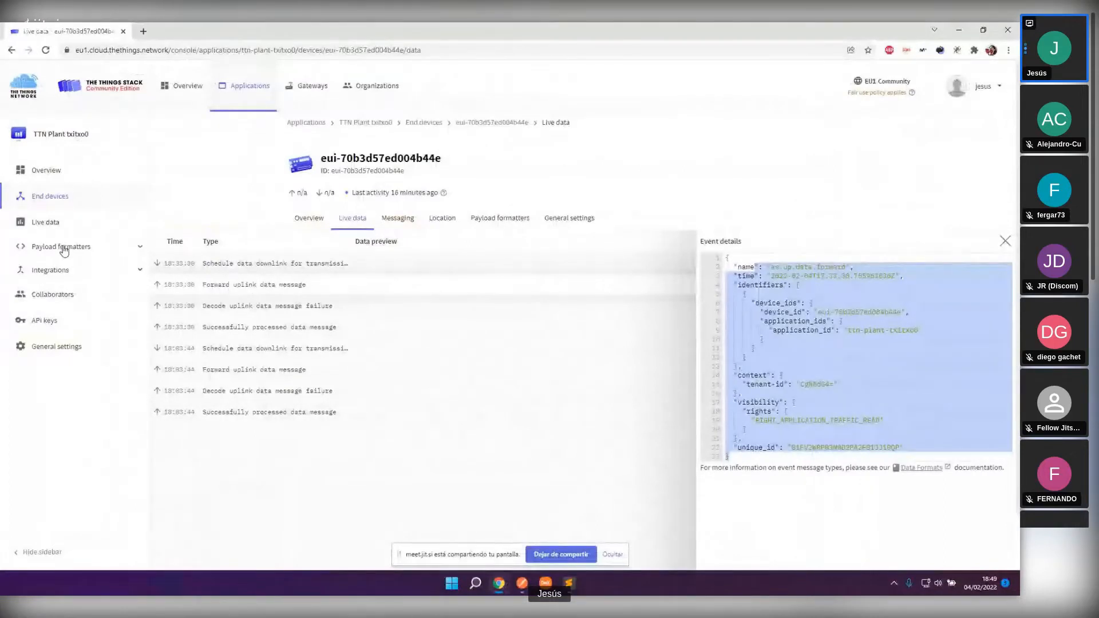
left_click(62, 273)
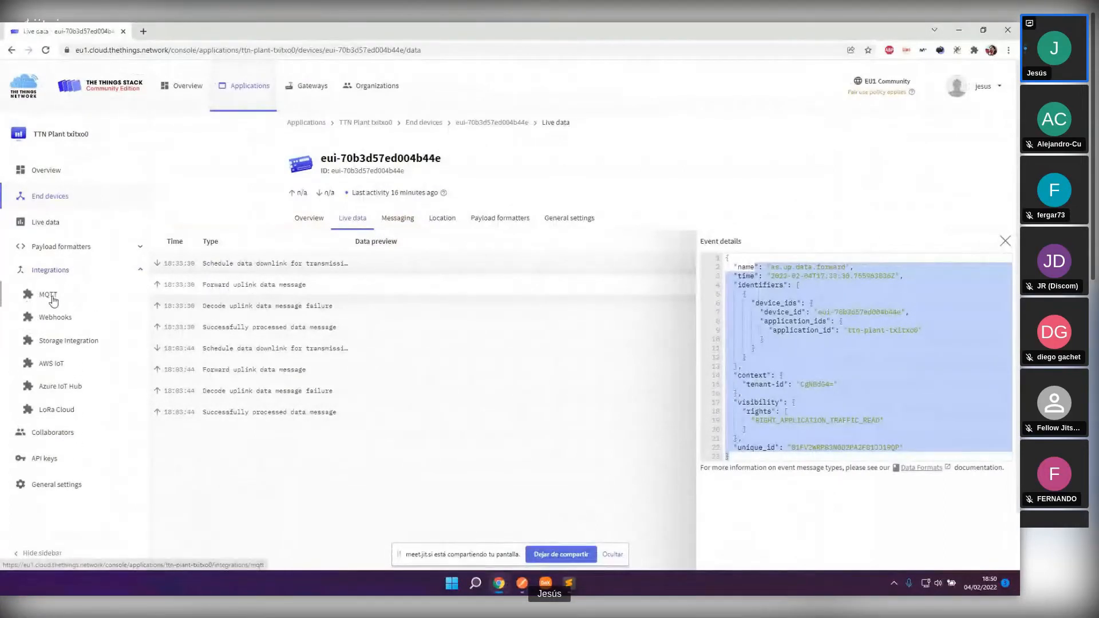
left_click(52, 298)
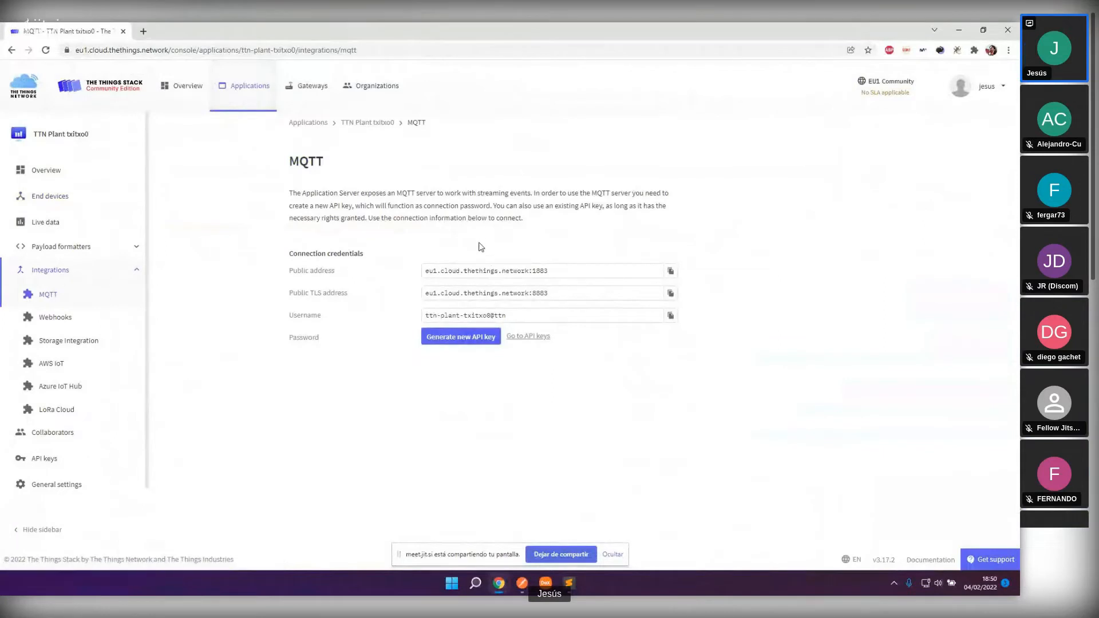
Step: Highlight the public address and the username among the MQTT connection credentials
left_click_drag(564, 276, 395, 274)
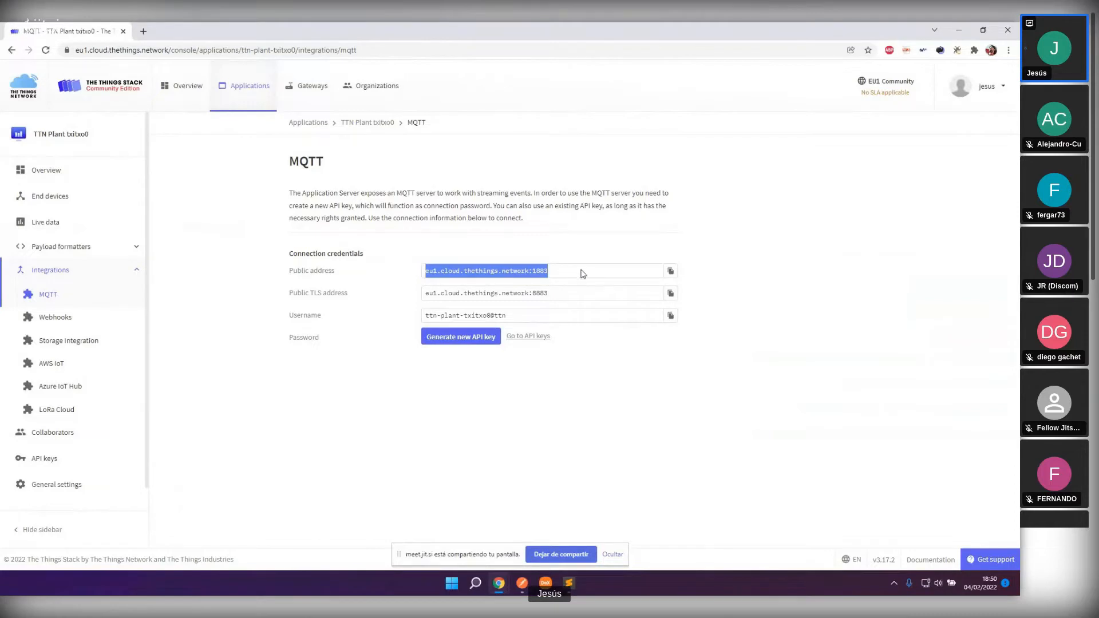
left_click_drag(584, 272, 418, 273)
left_click_drag(529, 318, 398, 319)
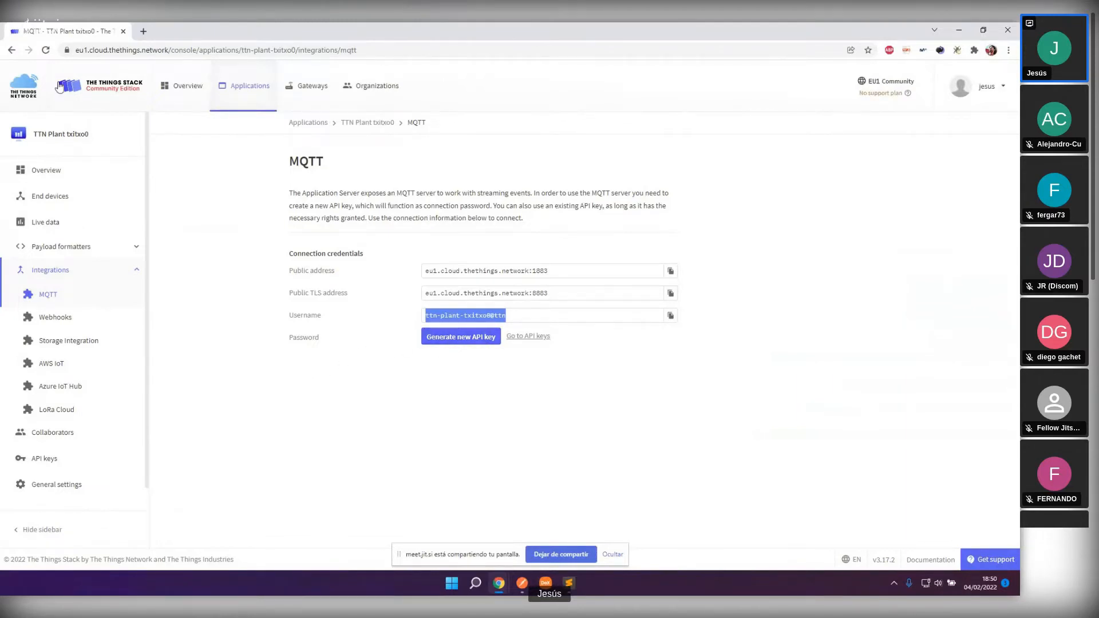
Step: Return to Node-RED, view the properties of the # MQTT input node in the TTN Plant flow and close them without changes
left_click(958, 31)
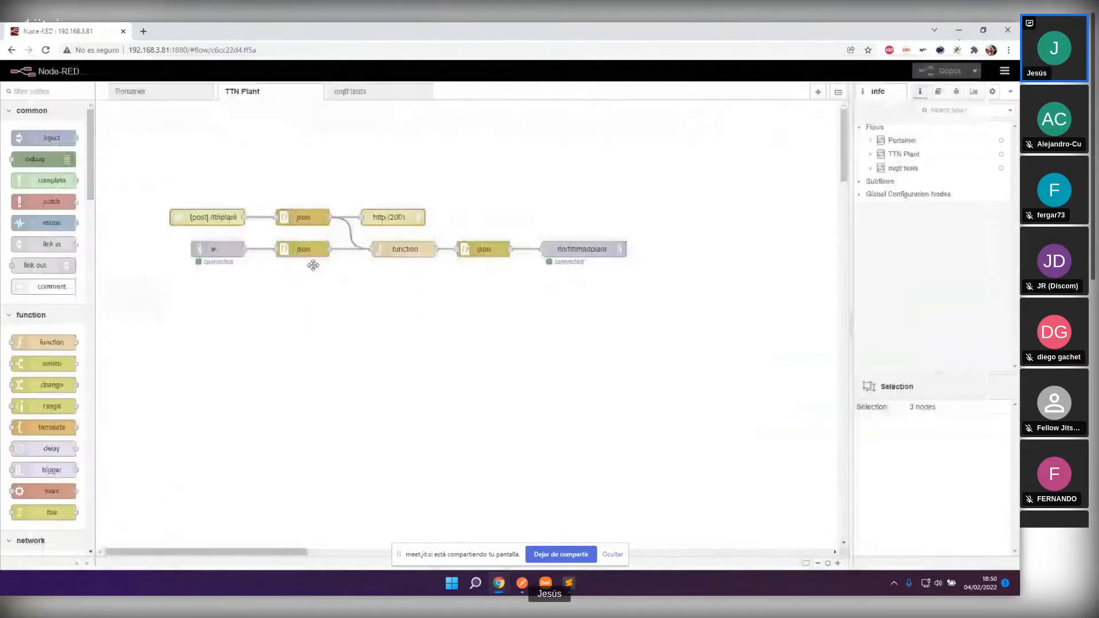
double_click(224, 252)
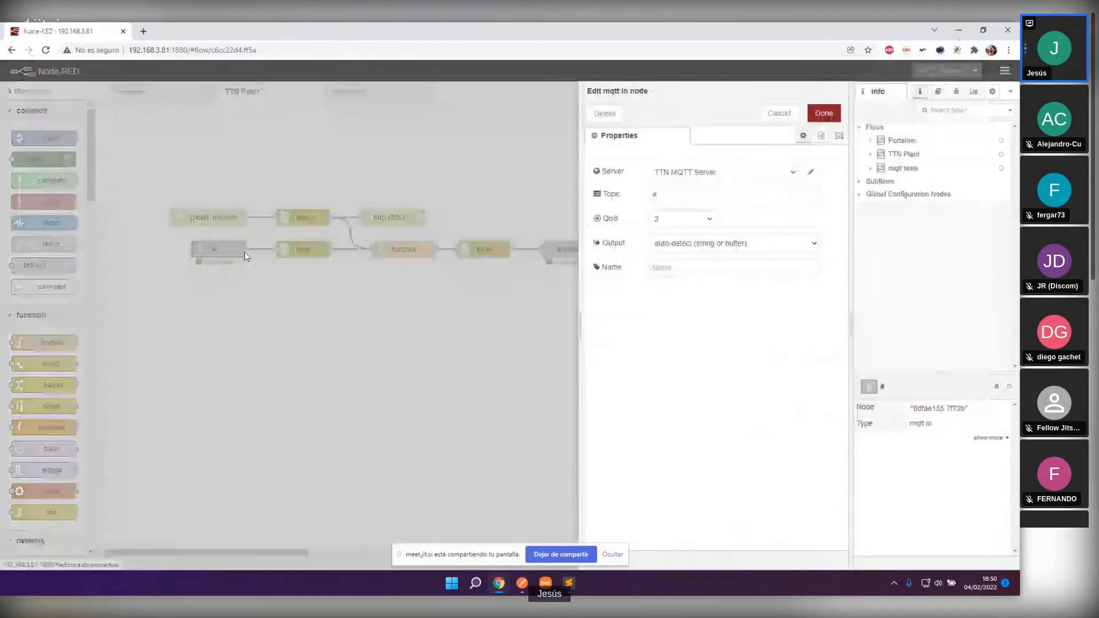
left_click(776, 111)
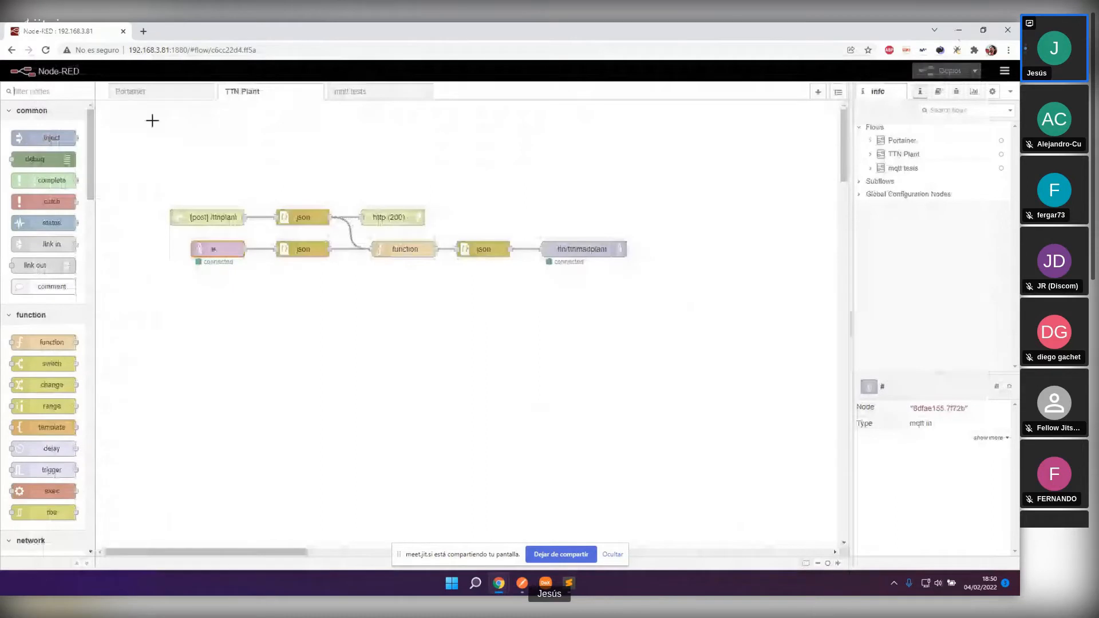
Step: Filter the Node-RED palette with "mq" to find the MQTT nodes
type("mqtt")
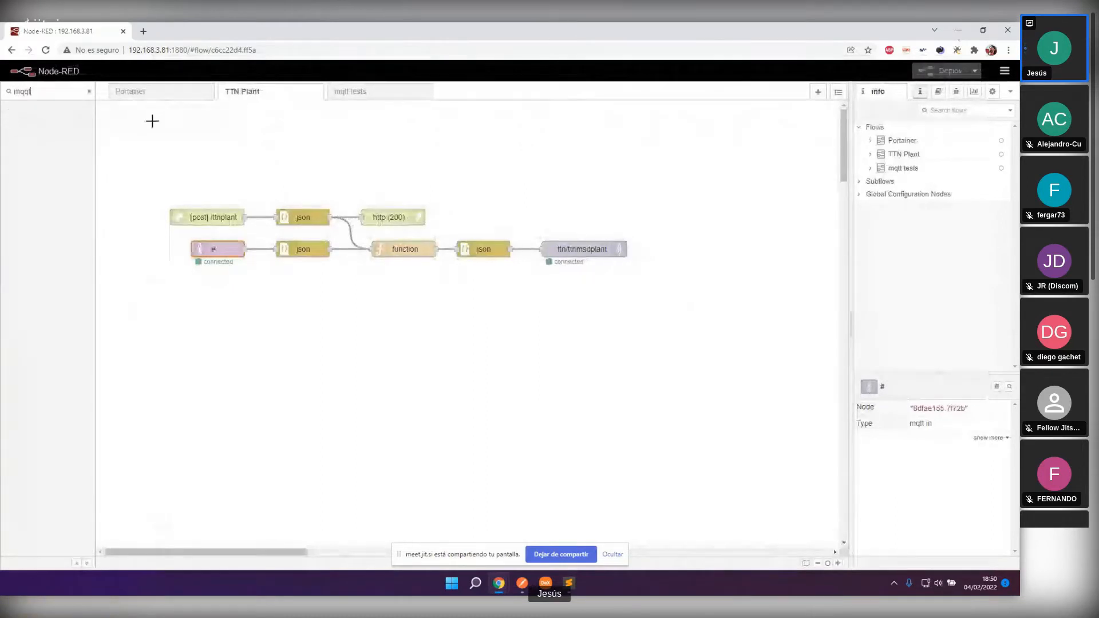
key("BackSpace")
key("BackSpace")
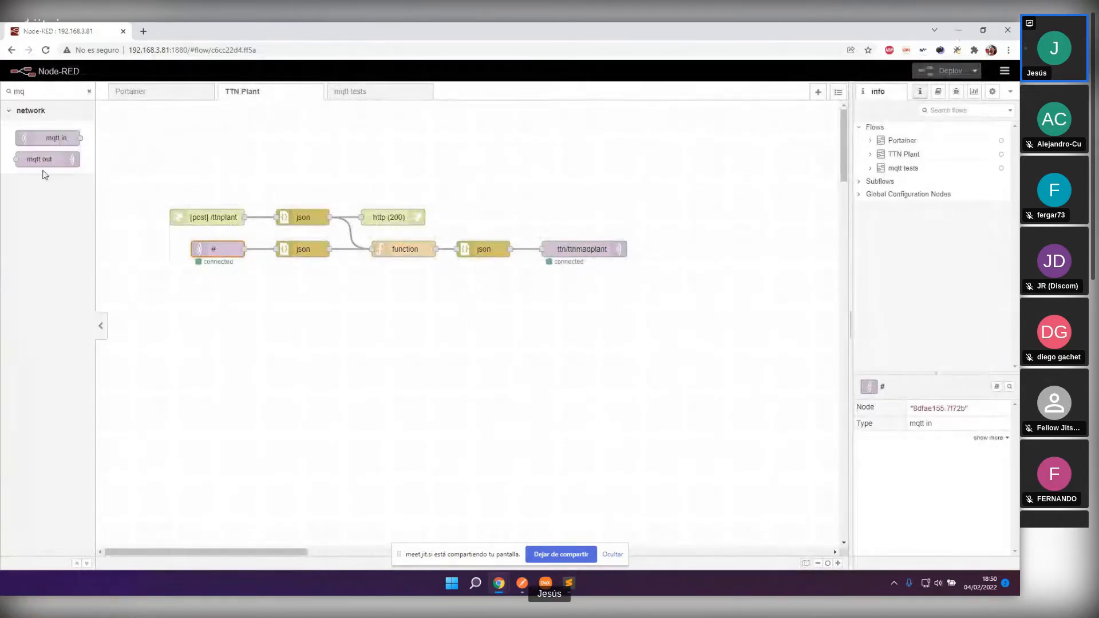
Step: View the mqtt in node description, open the # node's TTN MQTT Server broker settings and highlight the server address
mouse_move(60, 138)
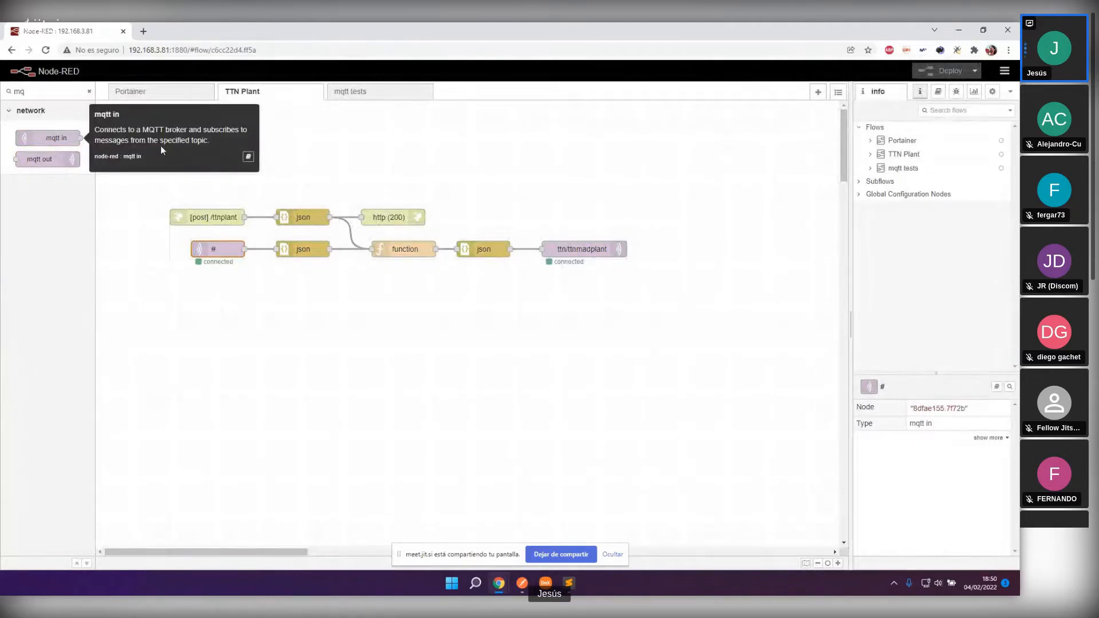
double_click(234, 257)
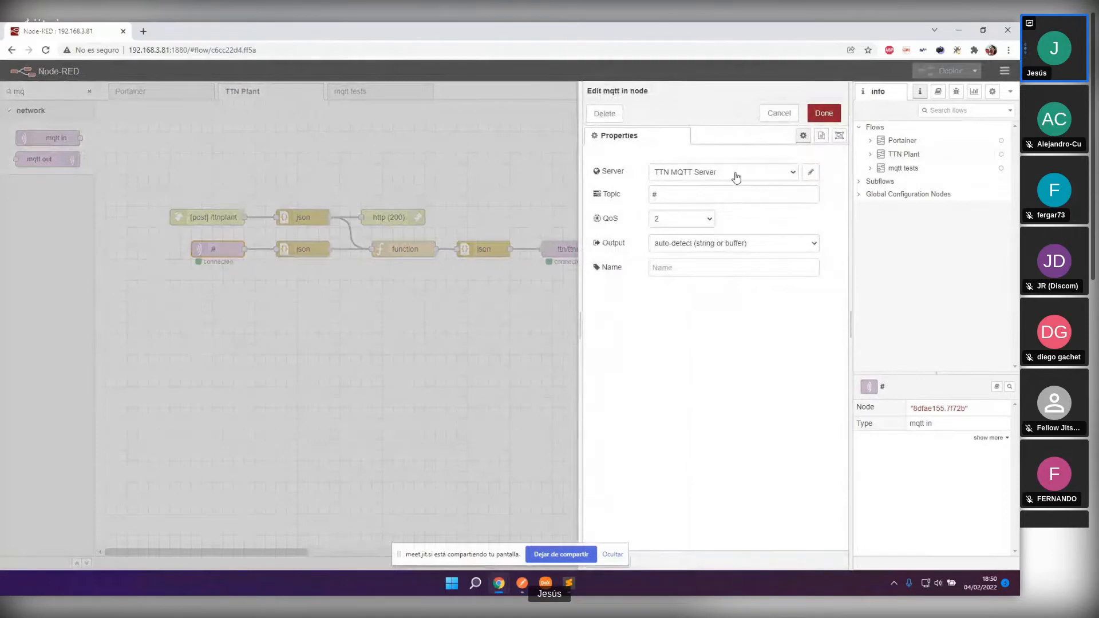
left_click(810, 171)
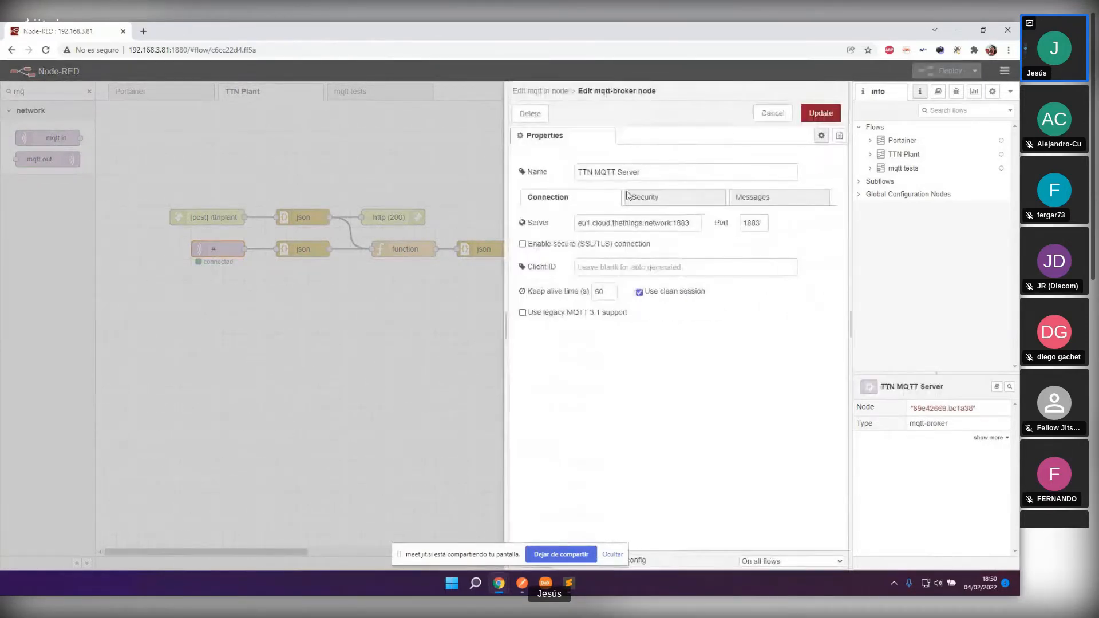
triple_click(608, 223)
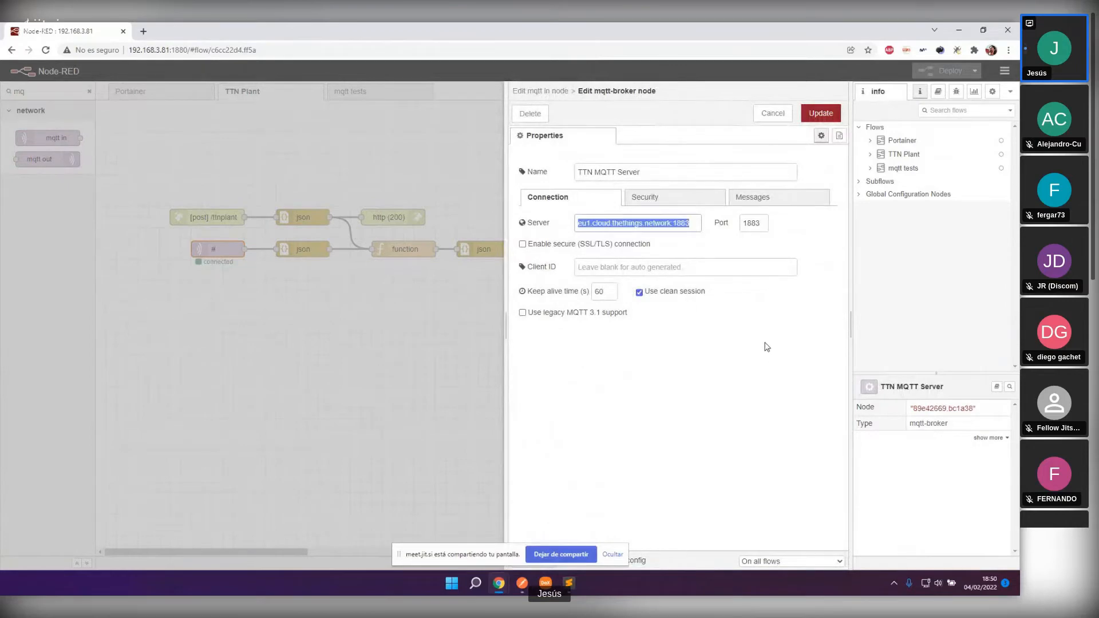
Step: Highlight the username in the TTN MQTT Server security settings, return to its connection settings and leave the broker editor without changes
left_click(653, 197)
left_click(691, 222)
key("ctrl+a")
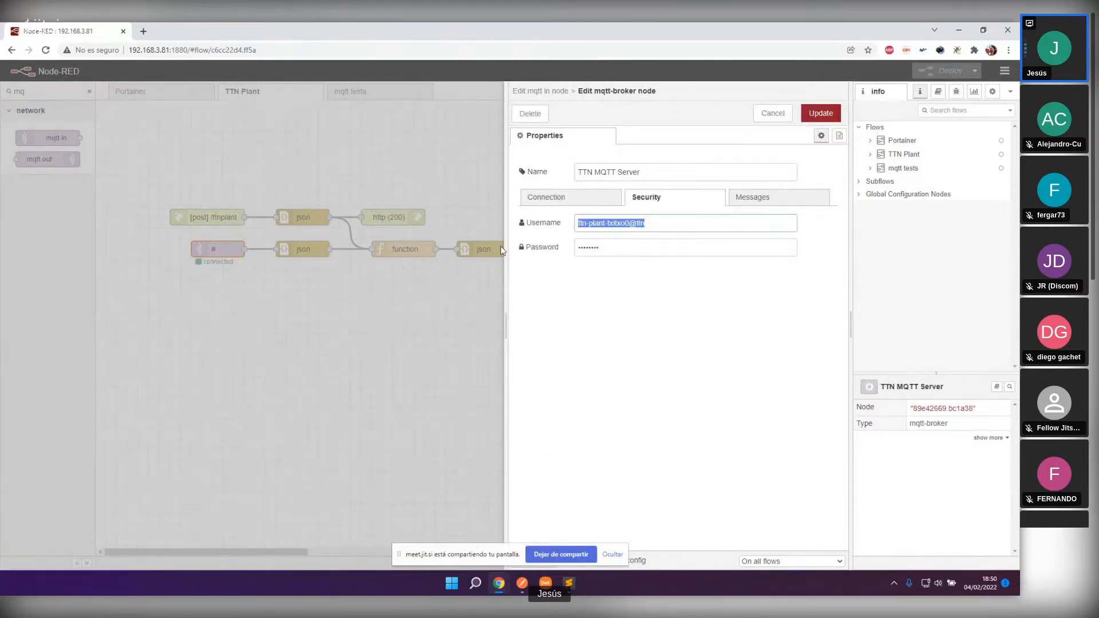
left_click(543, 200)
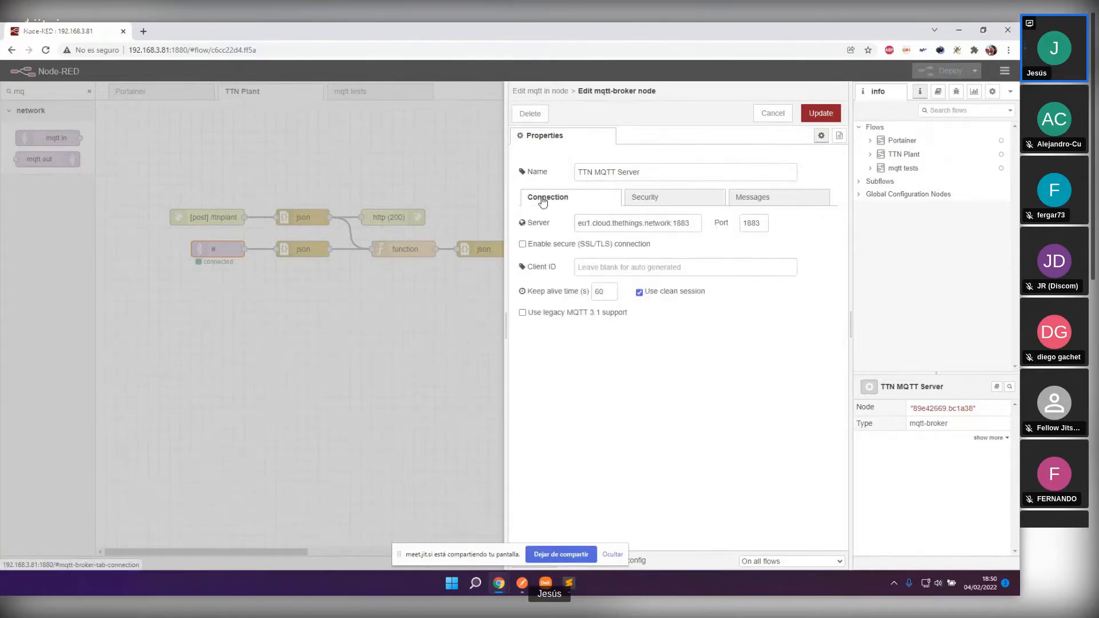
left_click(782, 119)
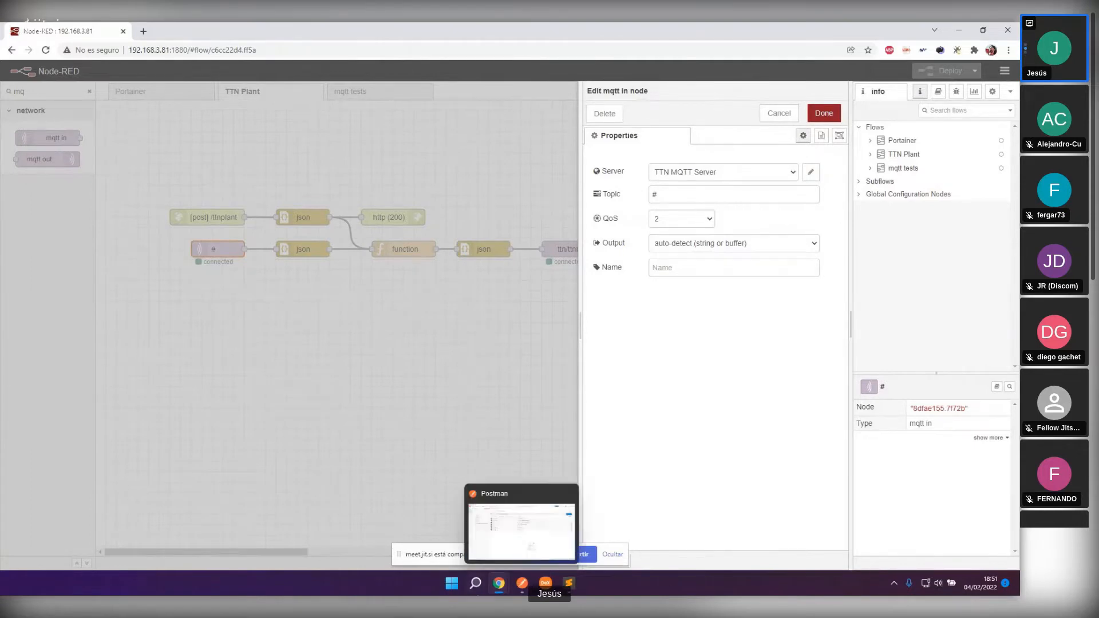
Step: Switch to The Things Stack console to view the MQTT connection credentials and return to the # node's properties in Node-RED
mouse_move(499, 590)
left_click(615, 532)
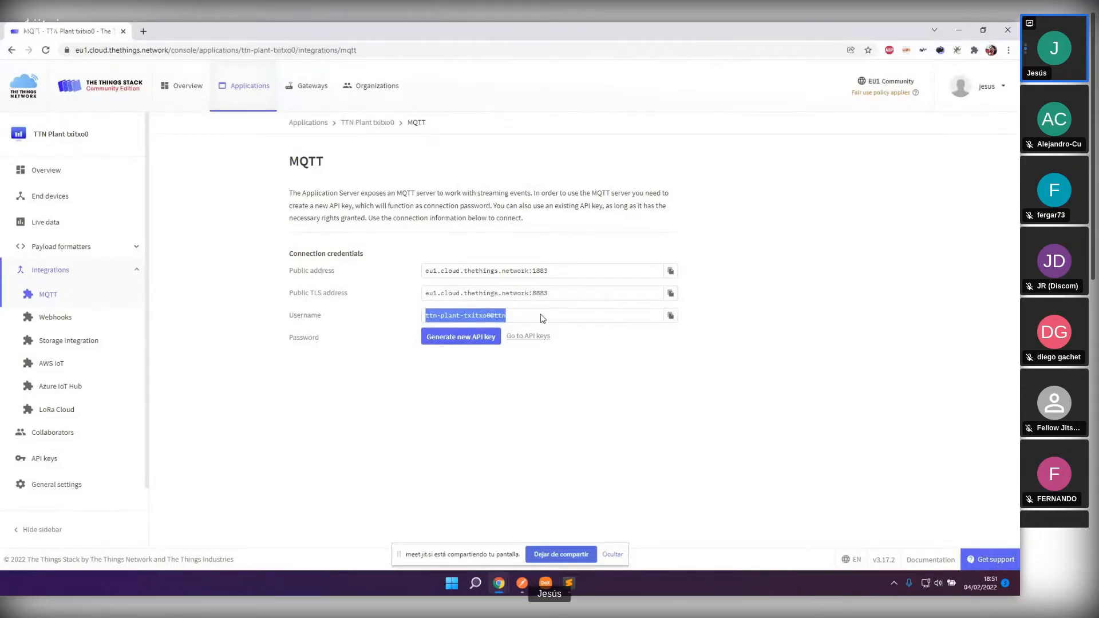
mouse_move(498, 584)
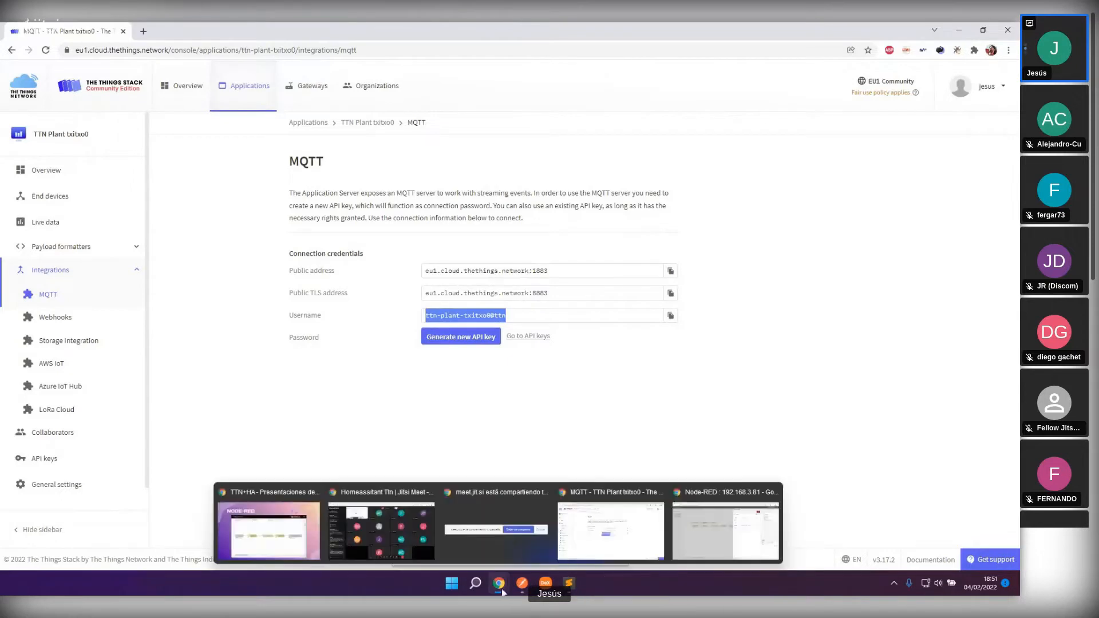
left_click(746, 554)
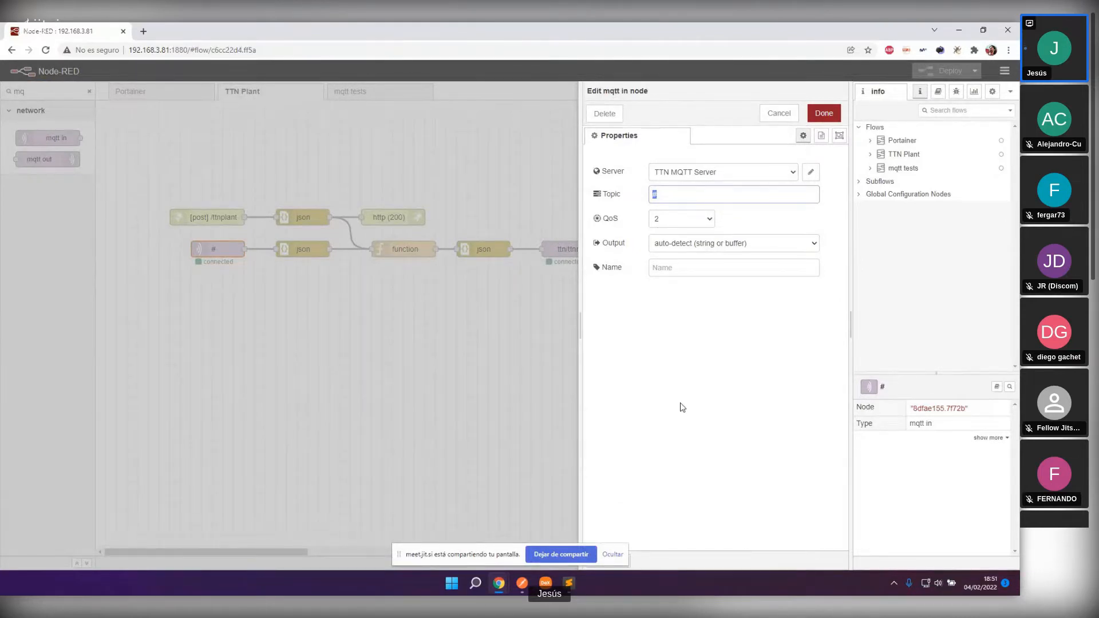
Step: Revisit The Things Stack MQTT page, return to Node-RED, remove the trailing slash from the # topic and close the node editor
key("alt+Tab")
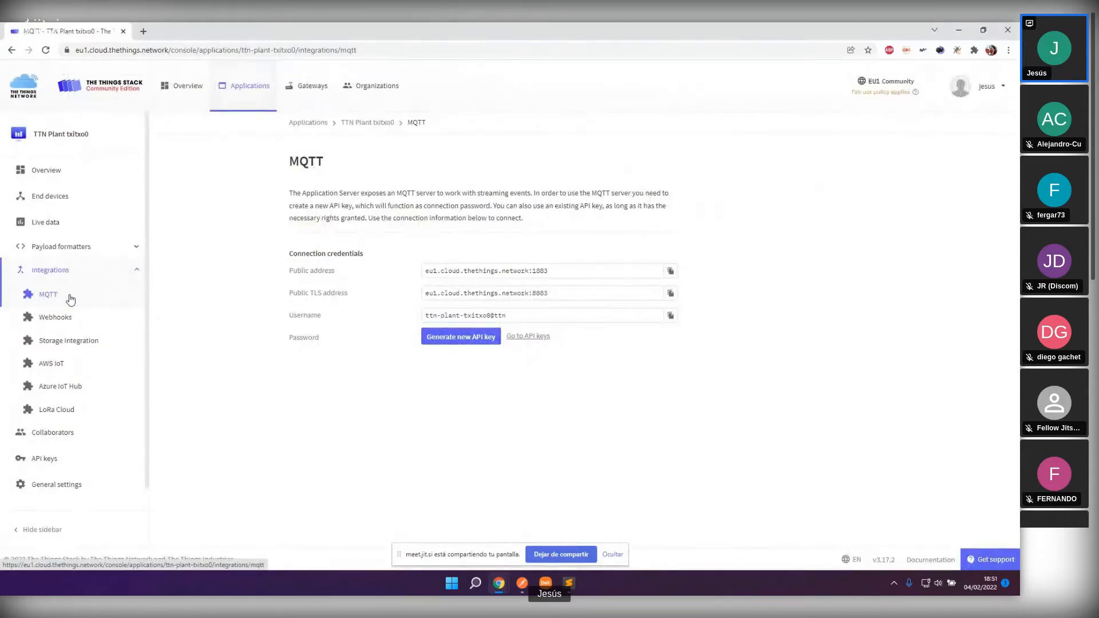
key("alt+Tab")
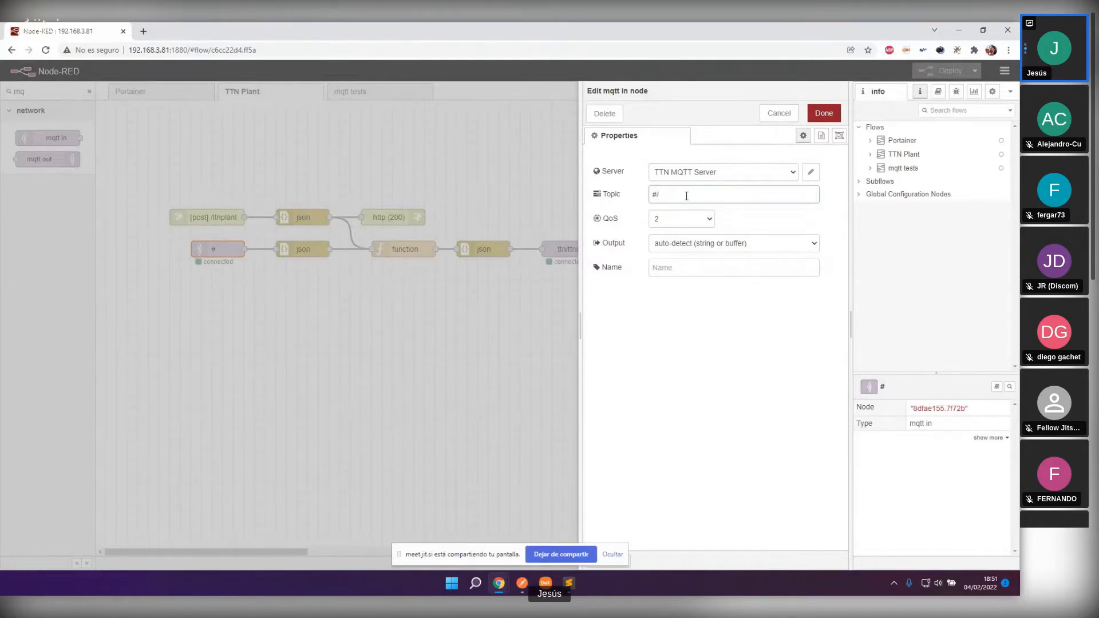
key("BackSpace")
left_click(406, 335)
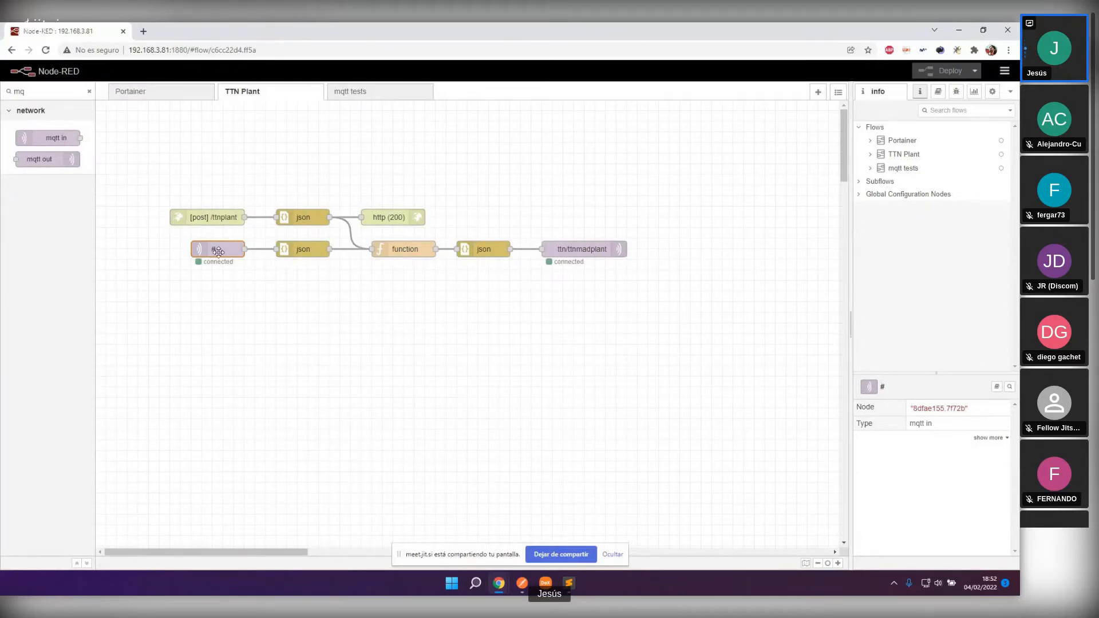
Step: View the properties of the json node after the # input, highlight the uplink JSON in Sublime Text, return and close the node
double_click(304, 252)
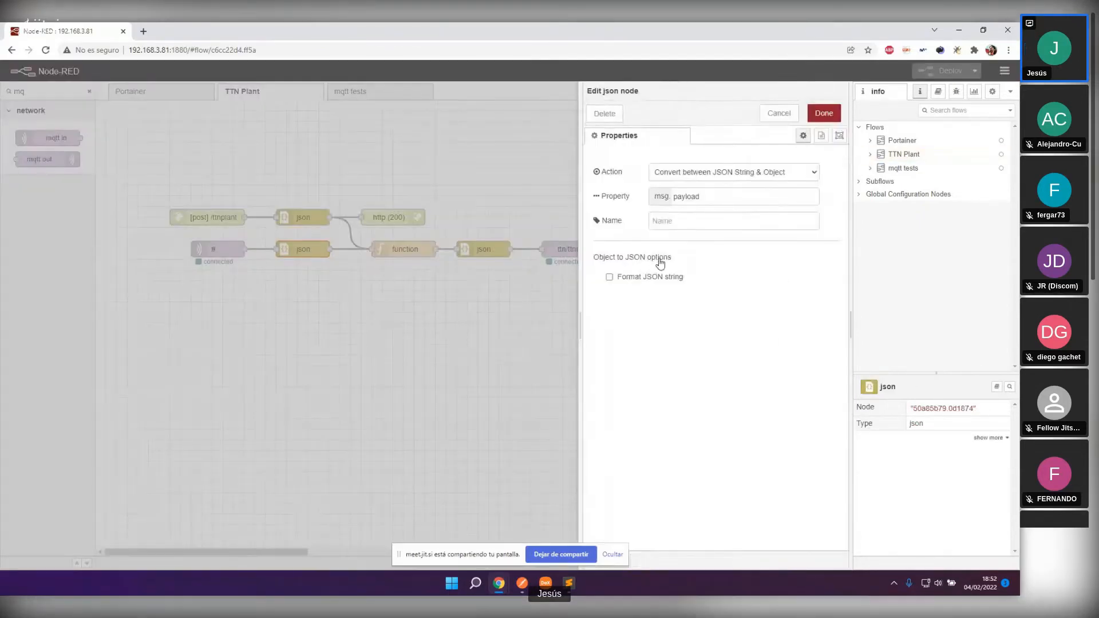
left_click(569, 586)
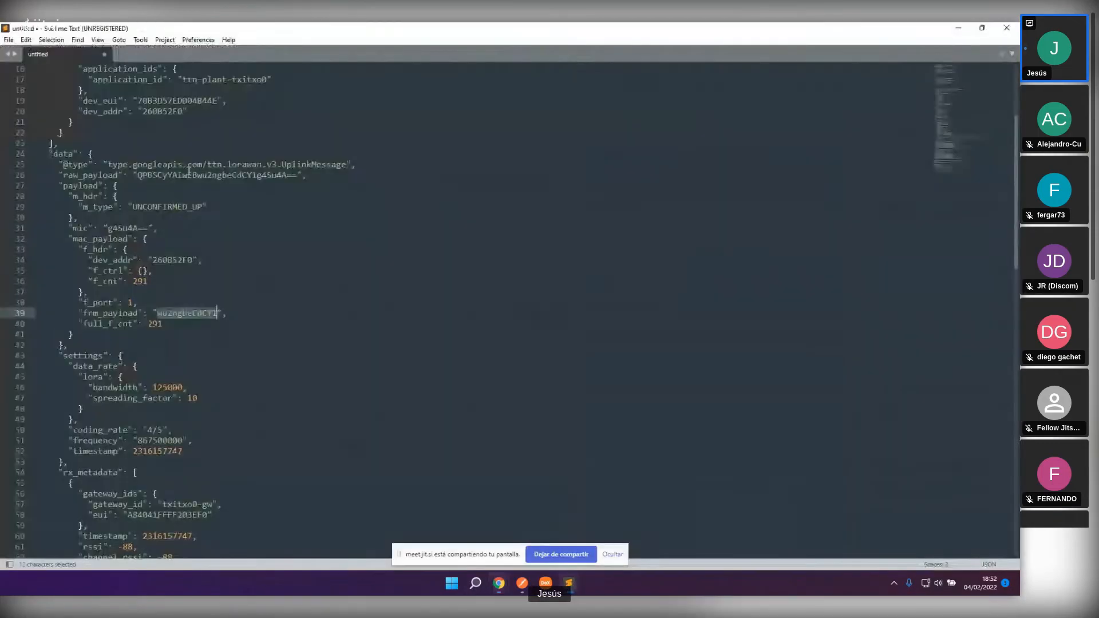
left_click_drag(86, 92, 182, 585)
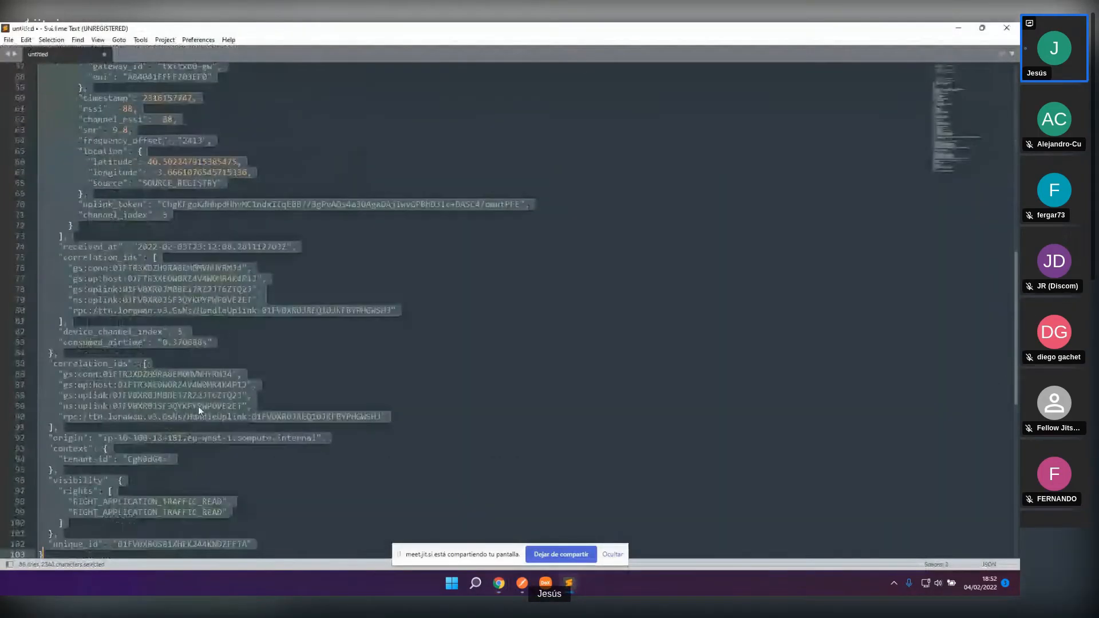
scroll(198, 406, "up", 15)
left_click(960, 29)
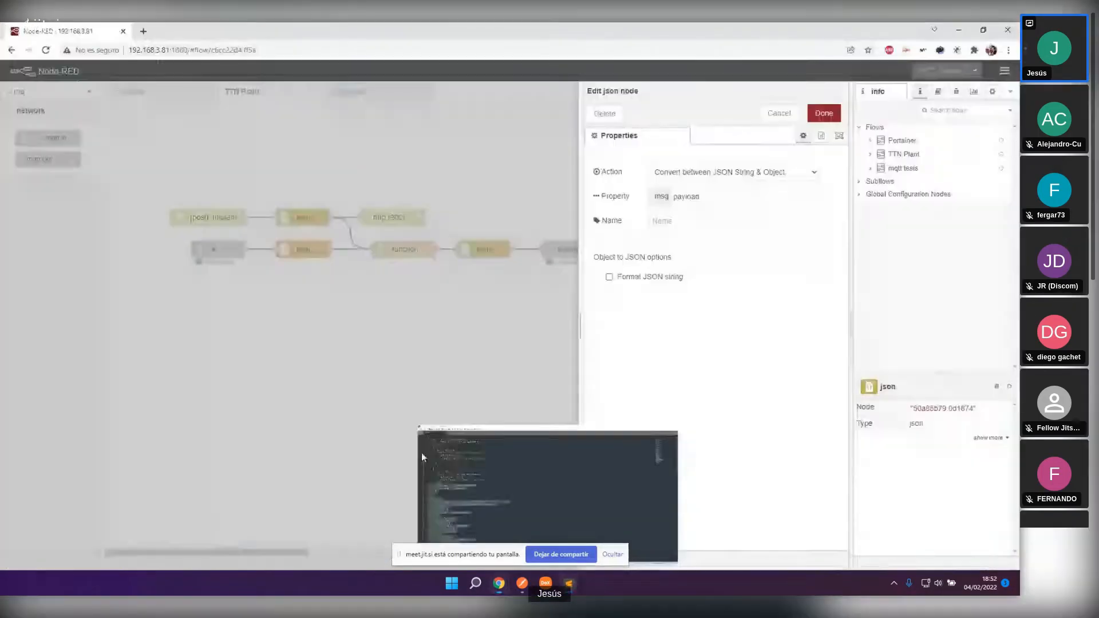
left_click(825, 111)
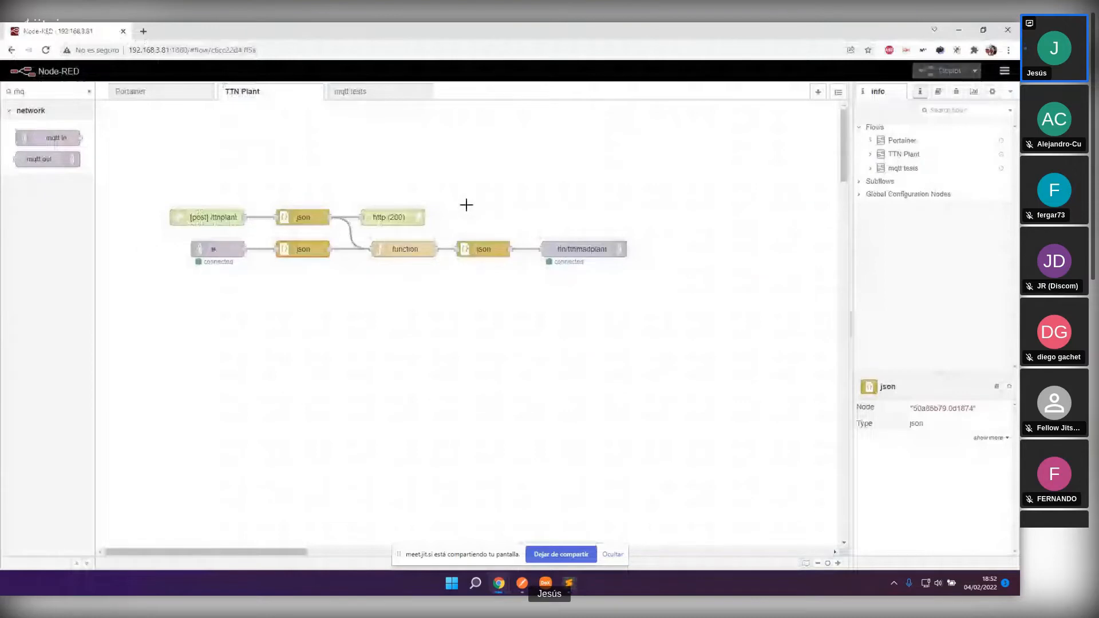
Step: Open the function node, widen its editor and highlight the two lines that decode the base64 payload into hex bytes
double_click(394, 249)
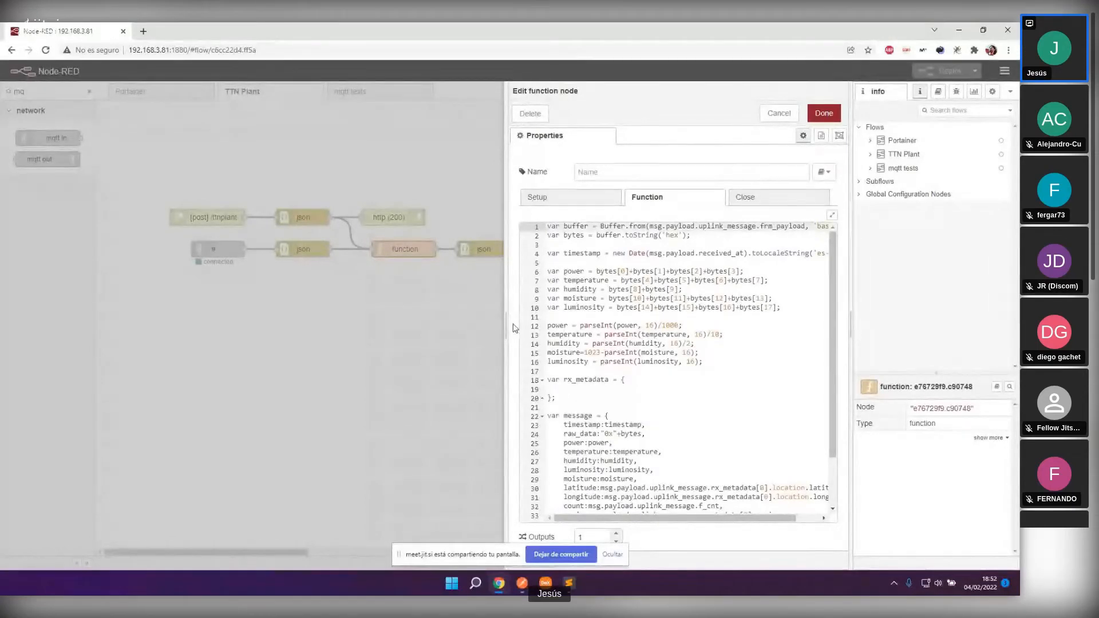
left_click_drag(504, 322, 356, 320)
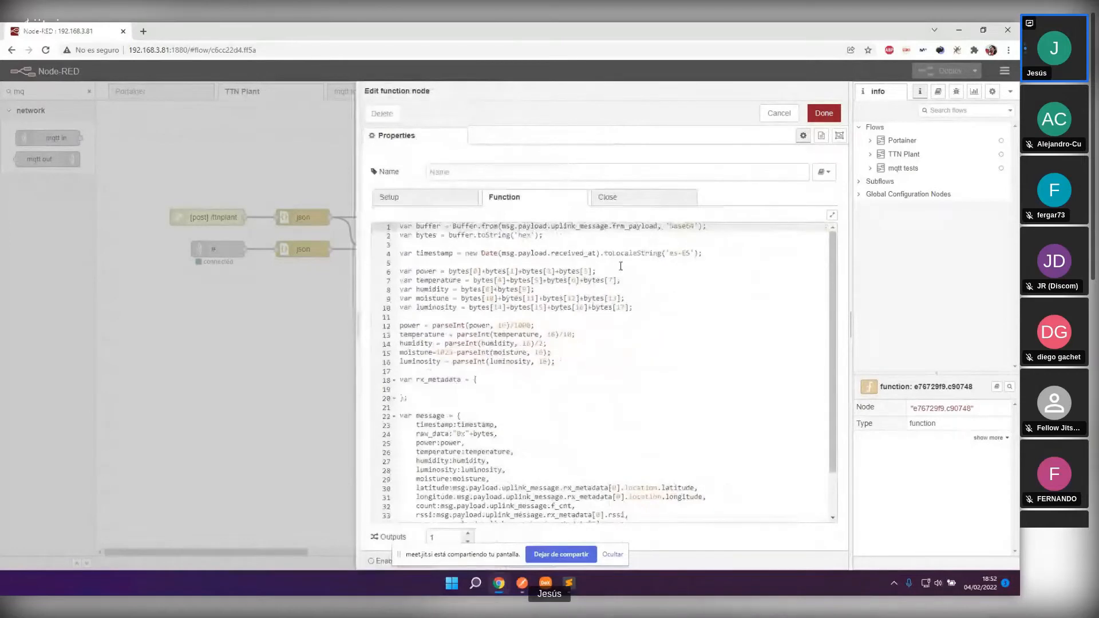
left_click(723, 229)
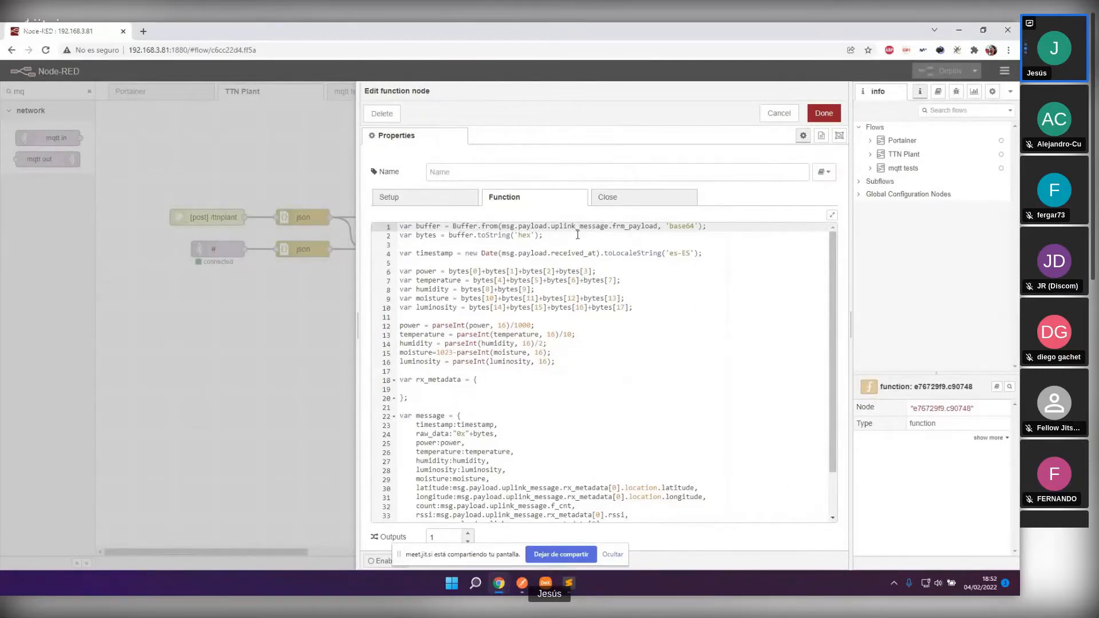
left_click_drag(576, 236, 371, 219)
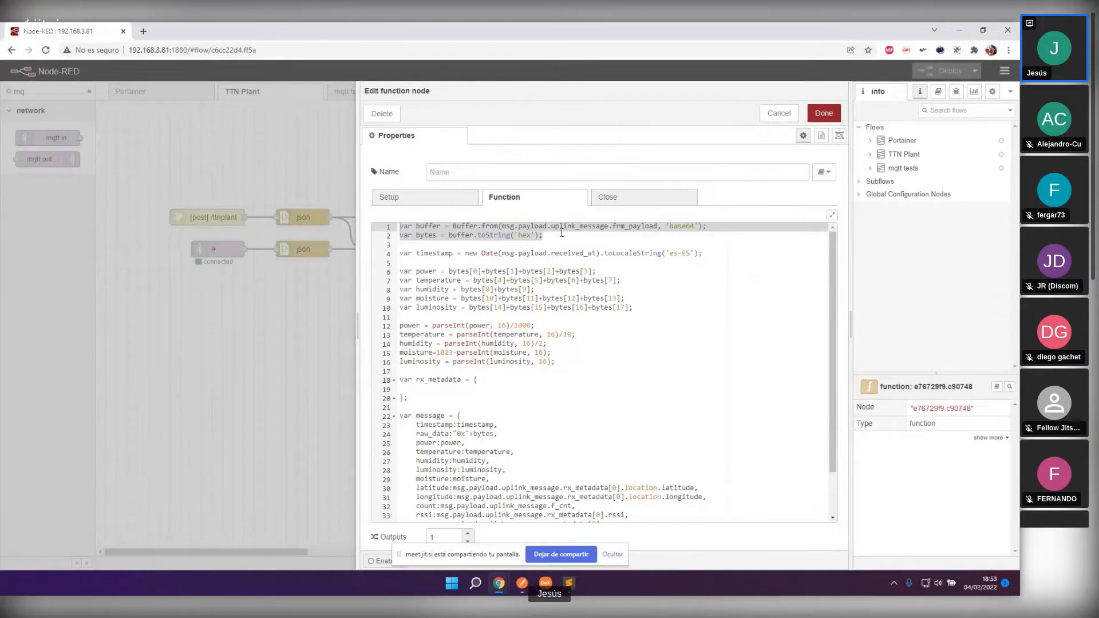
Step: Point out frm_payload, bytes and received_at in the function code and highlight the power to luminosity byte assignments
left_click(648, 225)
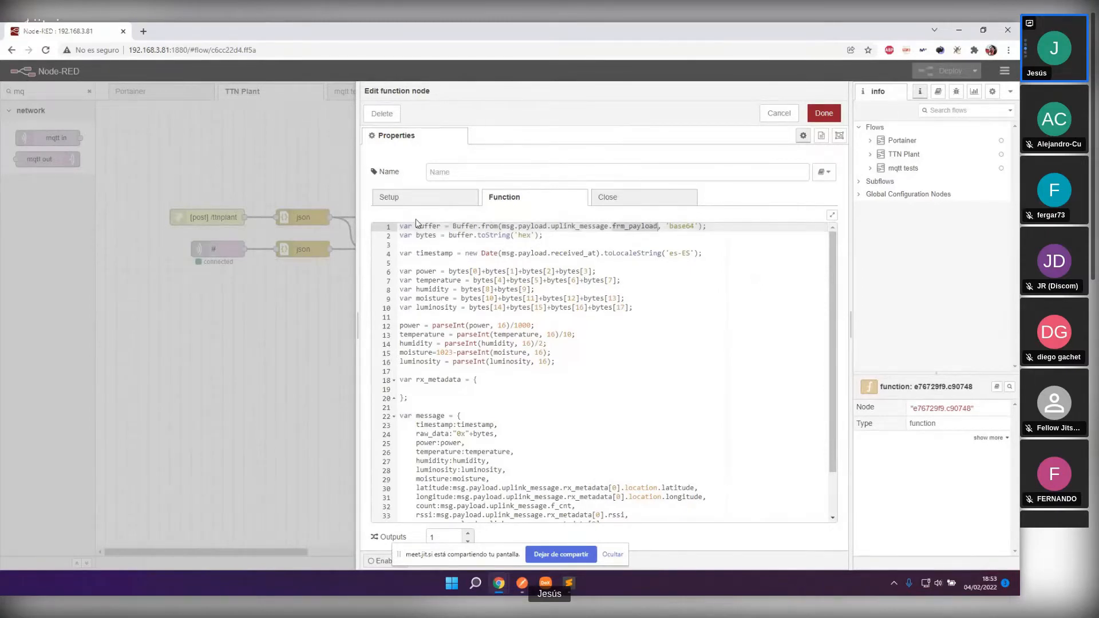
left_click(424, 234)
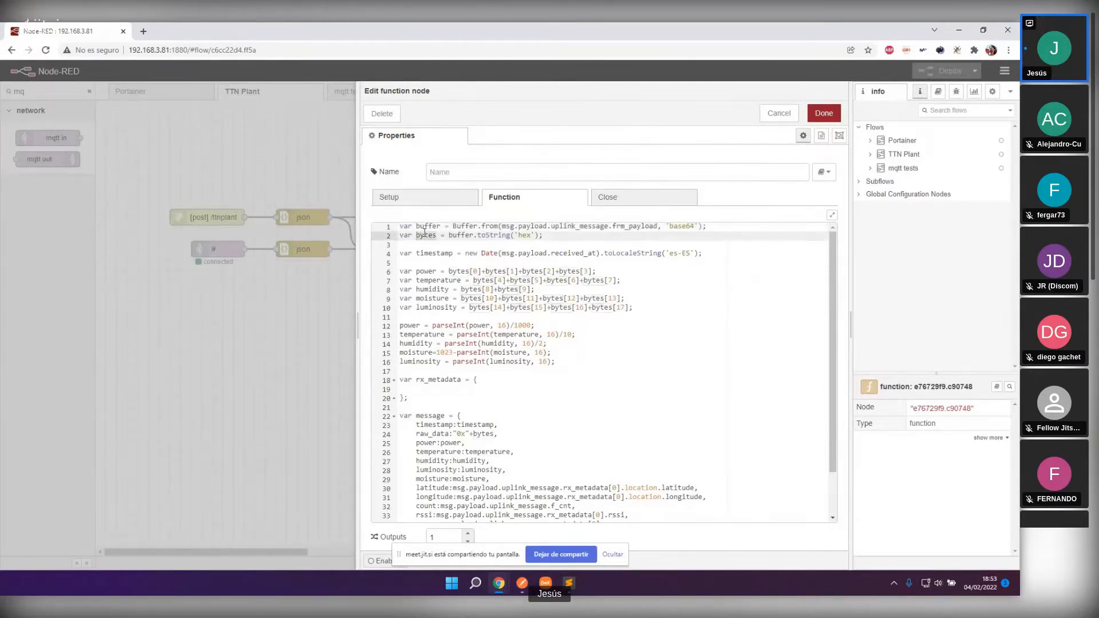
left_click(558, 253)
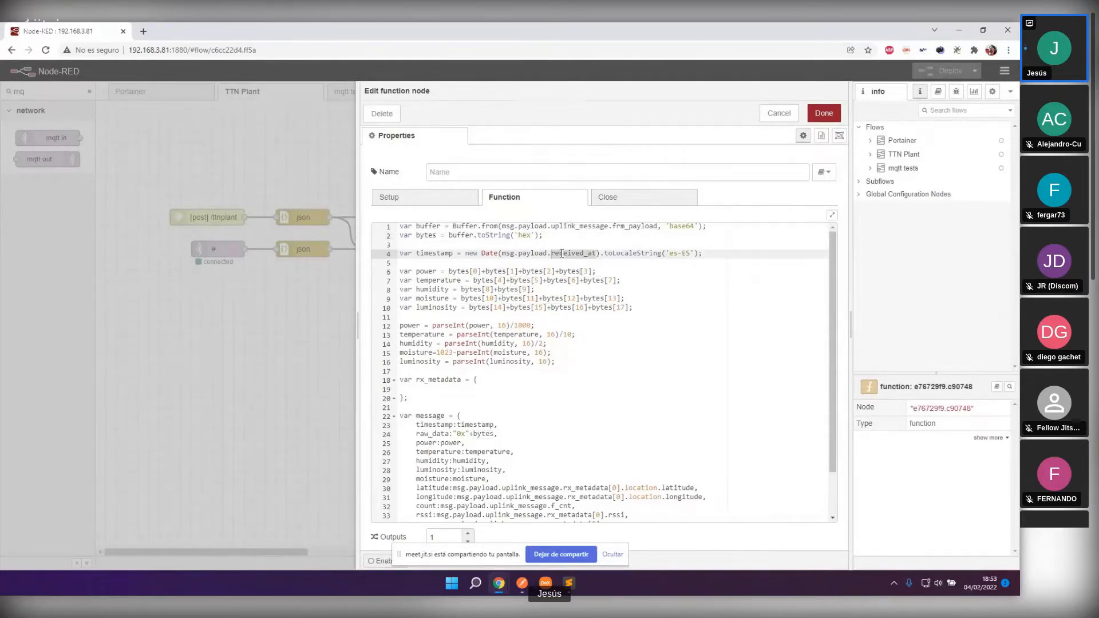
left_click_drag(650, 308, 387, 273)
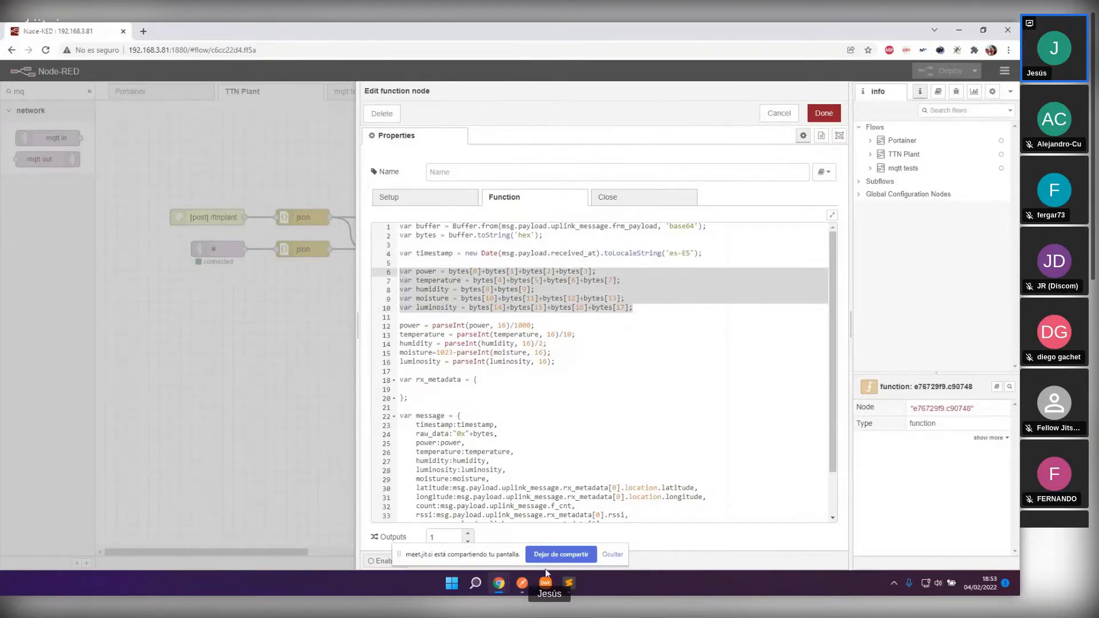
Step: Switch to Sublime Text, copy the frm_payload value "wu2ngbeCdCY1" from the uplink JSON and return to the browser
mouse_move(498, 584)
left_click(387, 532)
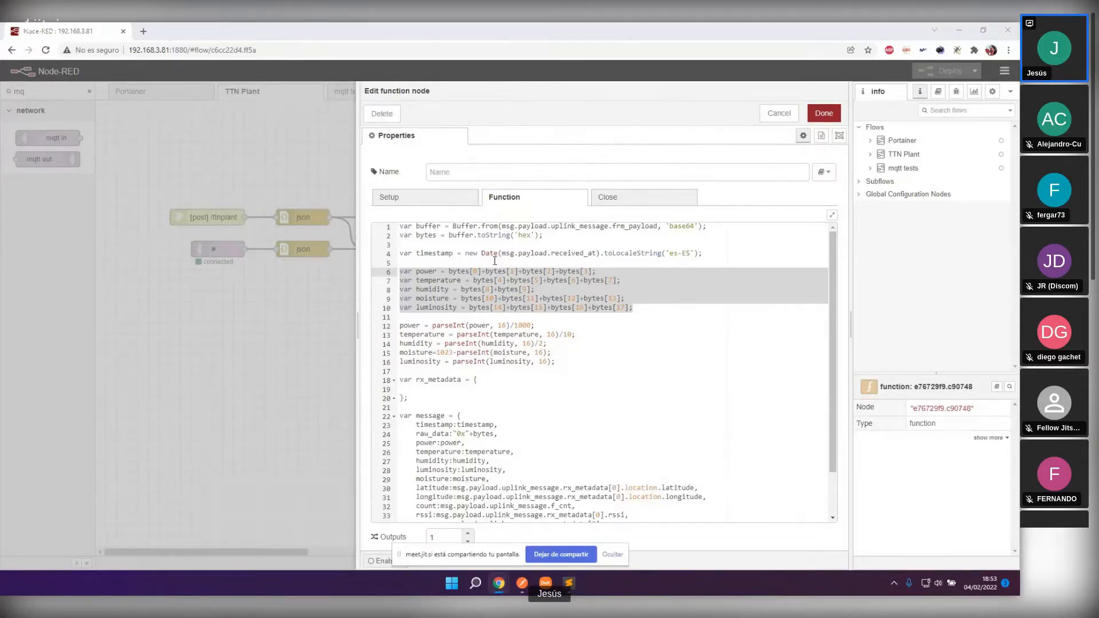
left_click(412, 264)
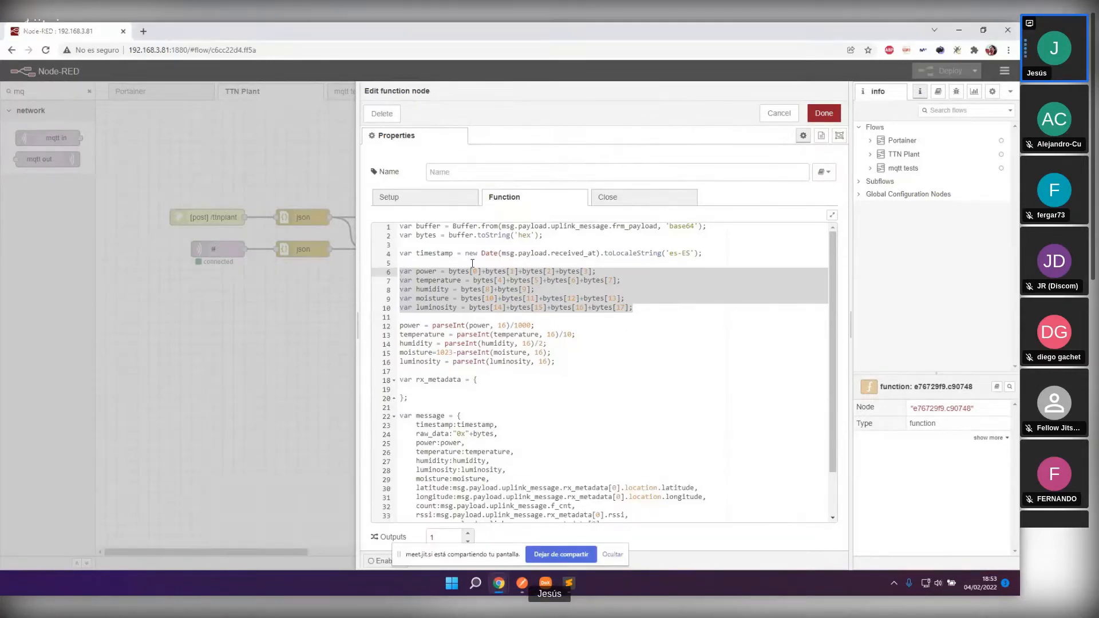
left_click(568, 582)
left_click(152, 260)
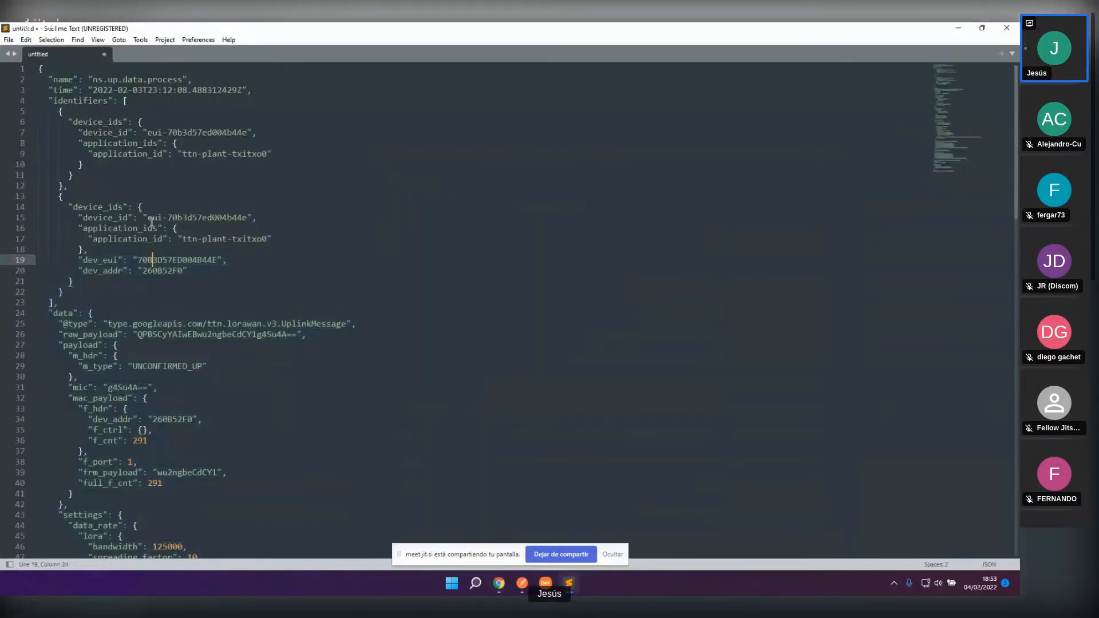
double_click(184, 472)
key("ctrl+c")
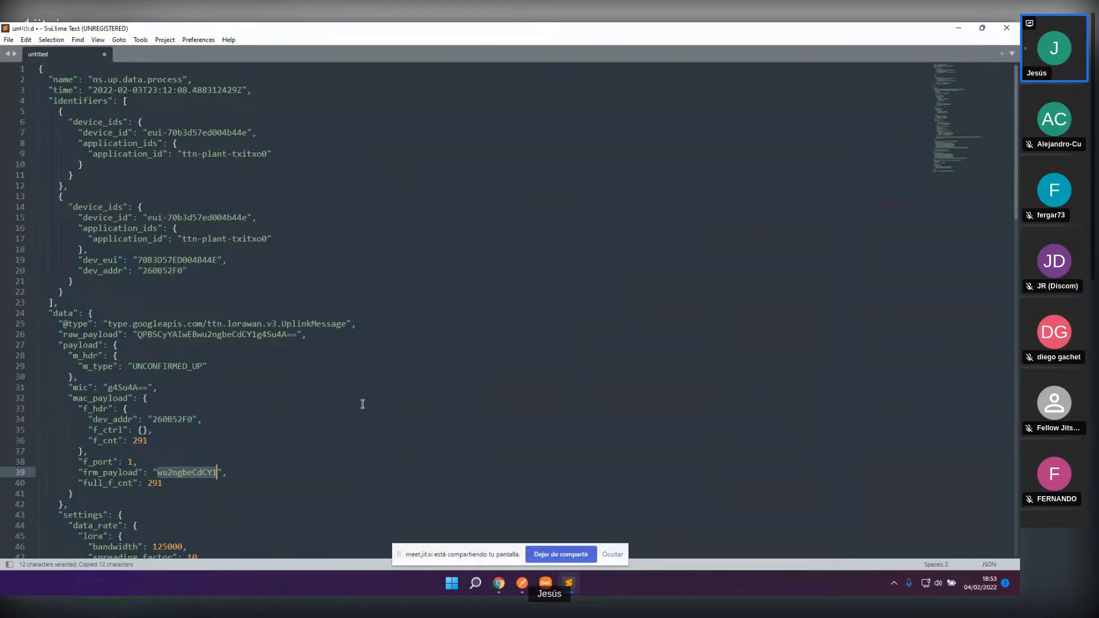
left_click(960, 32)
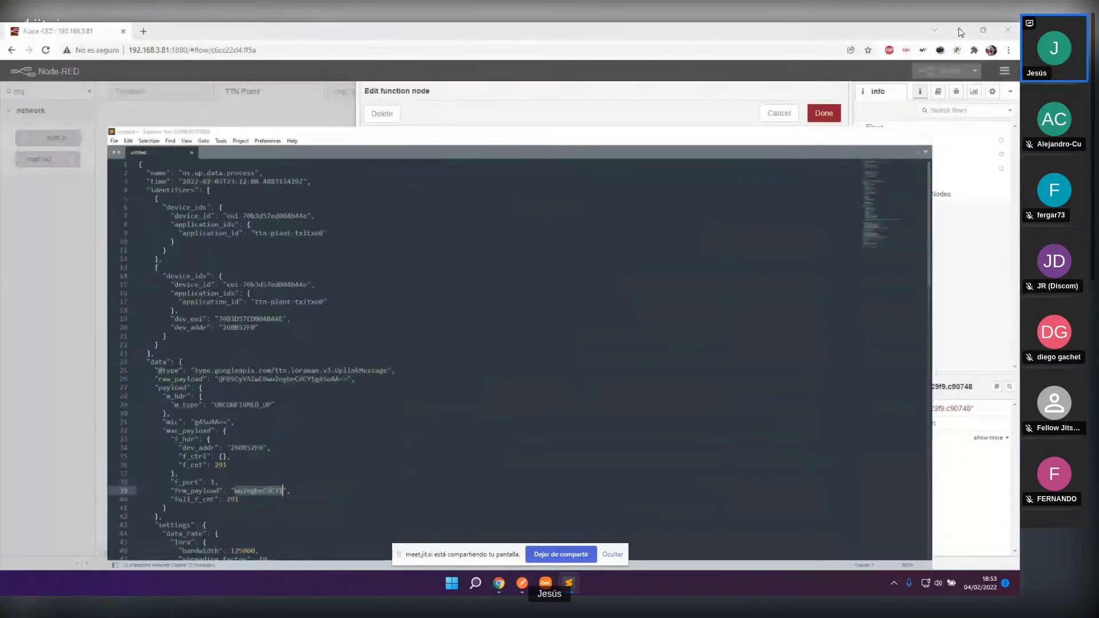
Step: Search the web for "base64 to hex" in a new browser tab and open the Base64.Guru Base64 to Hex converter
left_click(144, 32)
type("b")
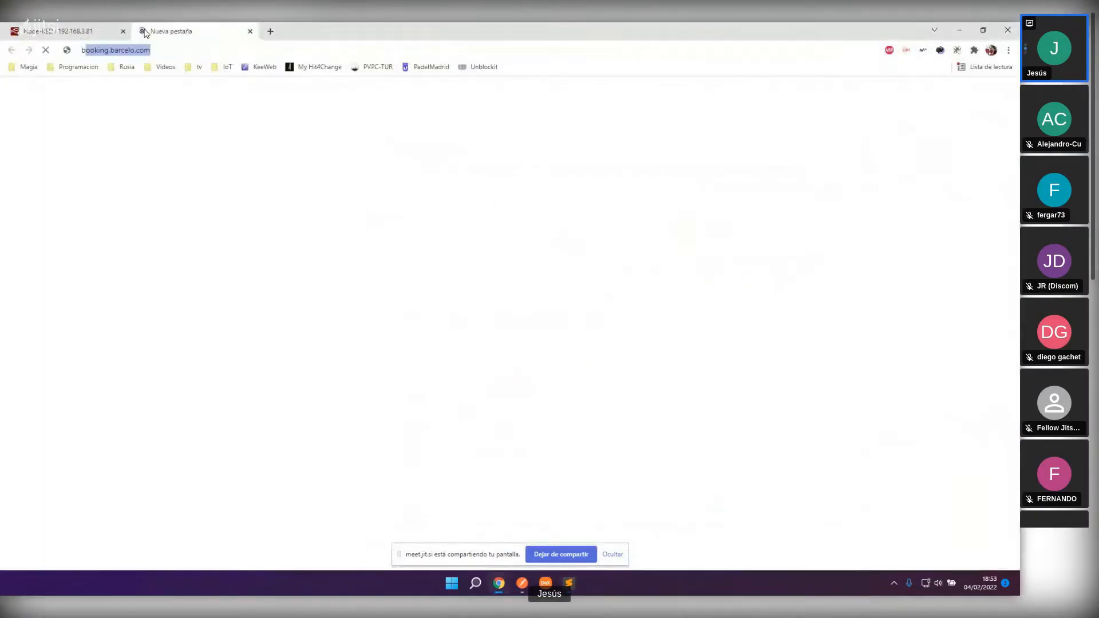
type("ase64 to hex")
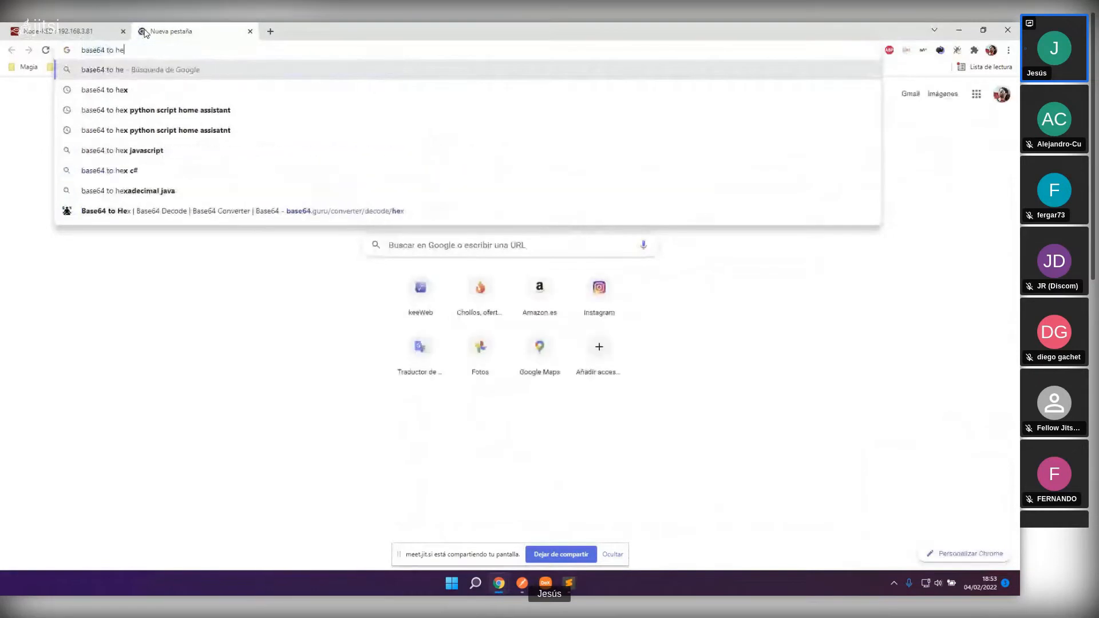
key("Return")
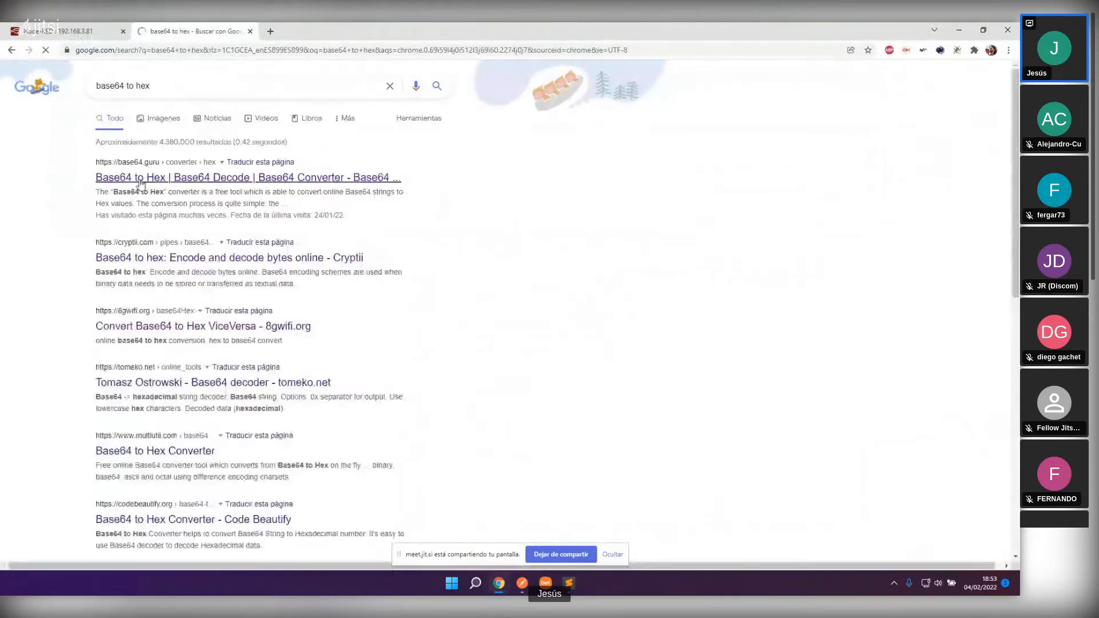
left_click(259, 180)
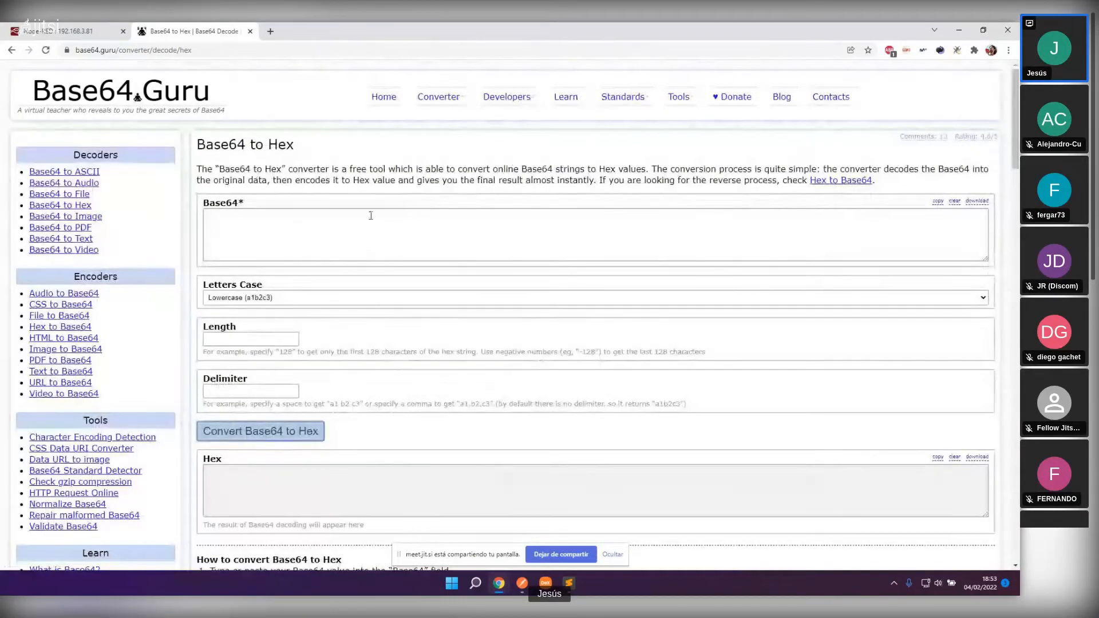
Step: Paste the copied frm_payload value into the Base64 to Hex converter, convert it and highlight the hex result
left_click(317, 229)
key("ctrl+v")
left_click(229, 439)
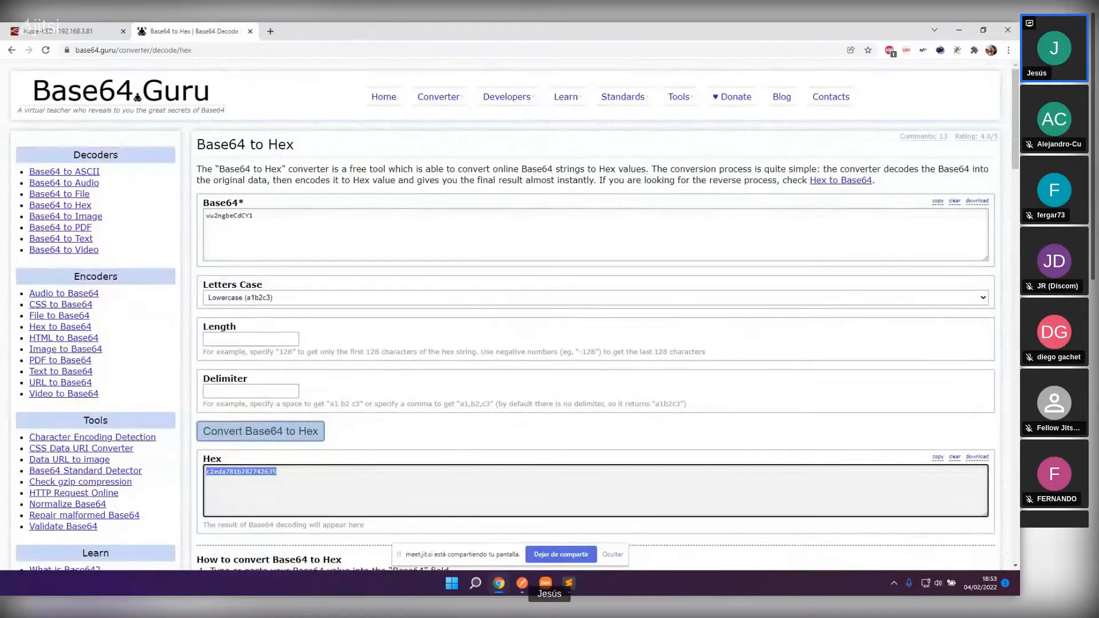
left_click(332, 480)
double_click(333, 480)
left_click(330, 486)
Step: Return to the Node-RED function editor and highlight the power byte assignment, its division by 1000 and the 1023 in the moisture formula
key("alt+Tab")
key("alt+Tab")
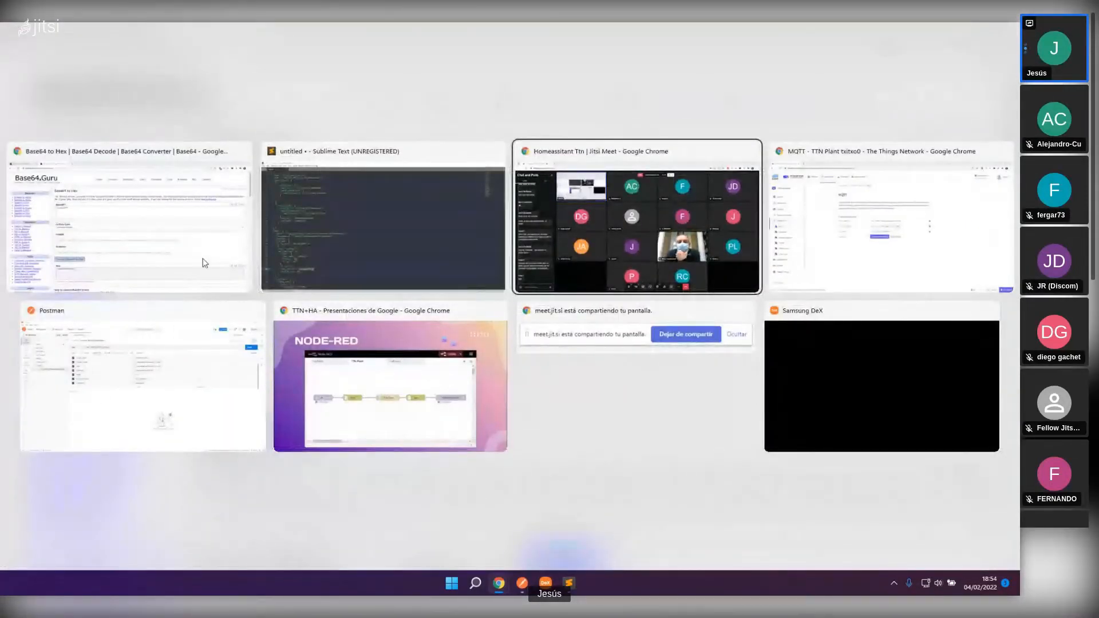
left_click(238, 187)
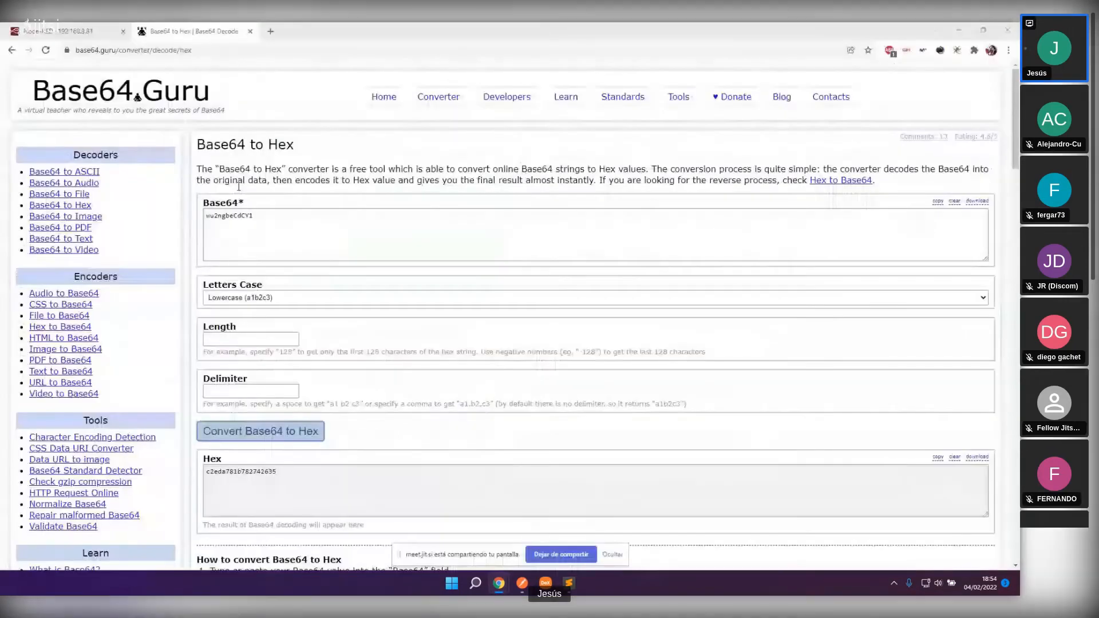
left_click(85, 30)
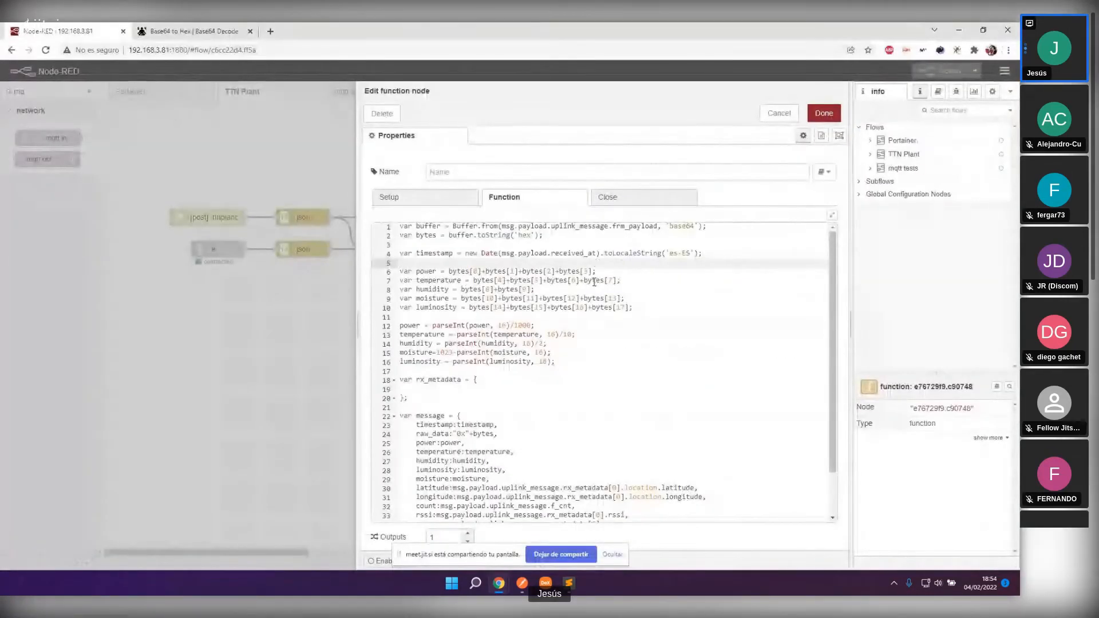
left_click_drag(598, 271, 396, 273)
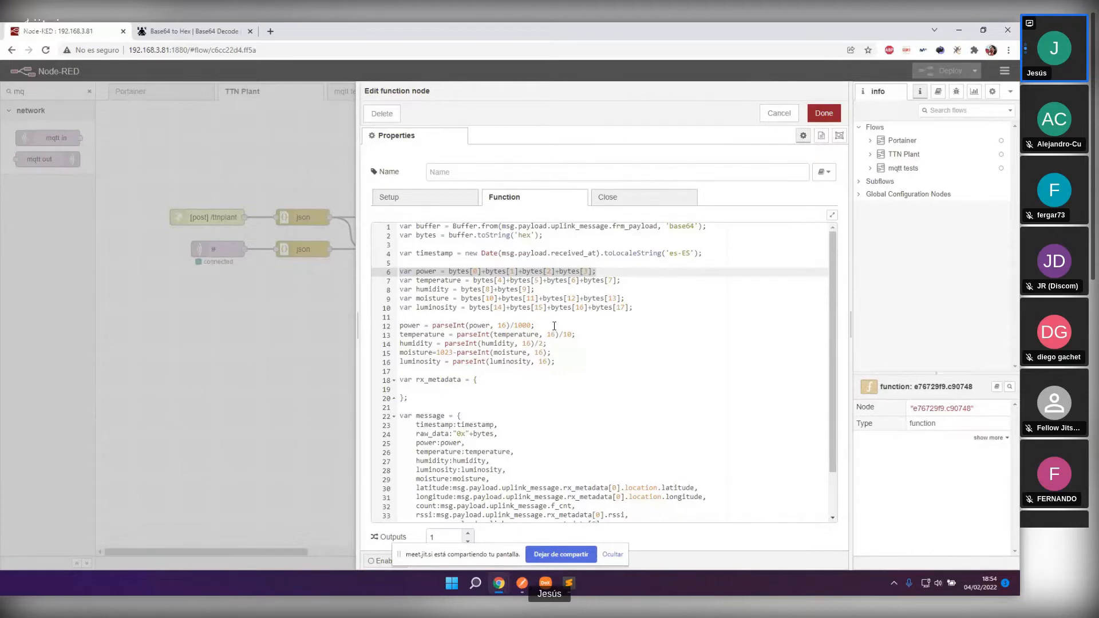
double_click(408, 327)
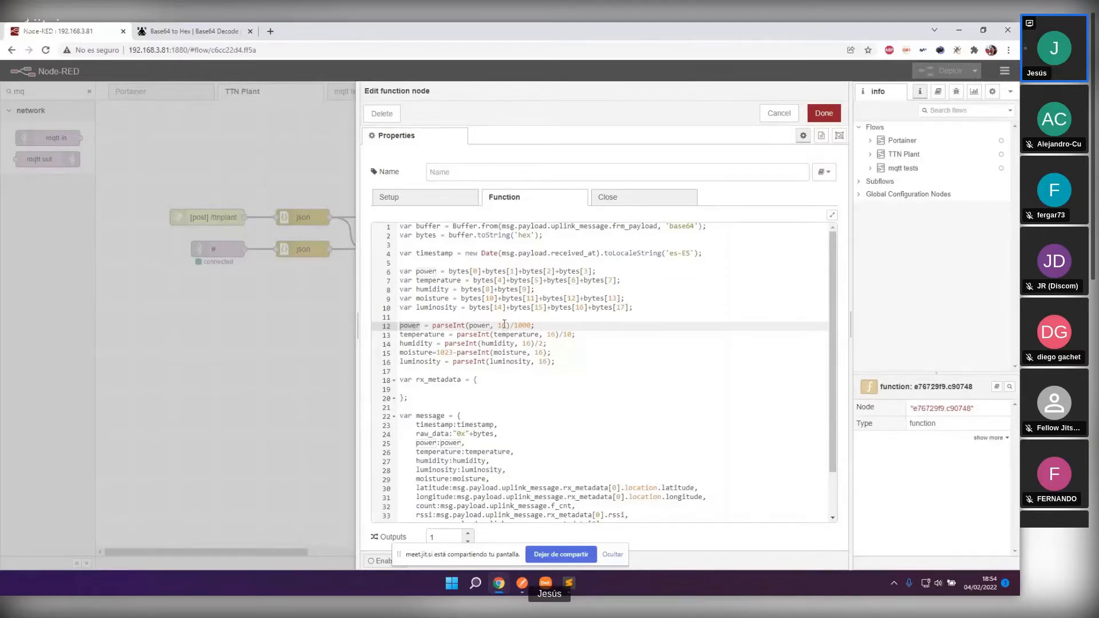
left_click_drag(514, 325, 532, 325)
left_click(425, 353)
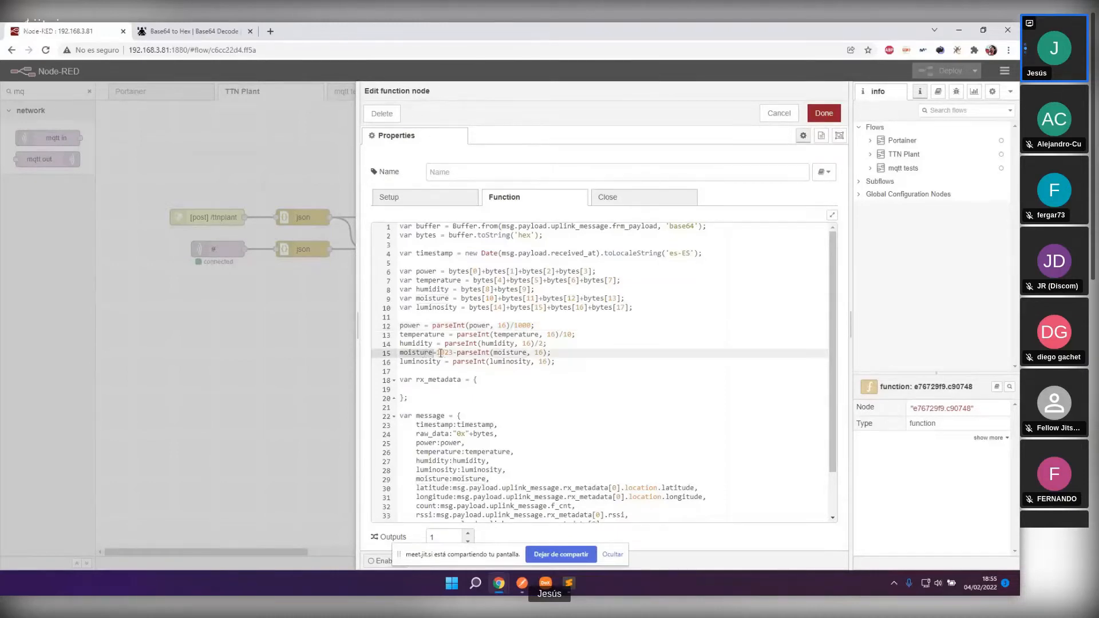
double_click(438, 353)
Step: Delete the empty rx_metadata variable block and the blank line after it from the function code
left_click_drag(440, 399, 379, 379)
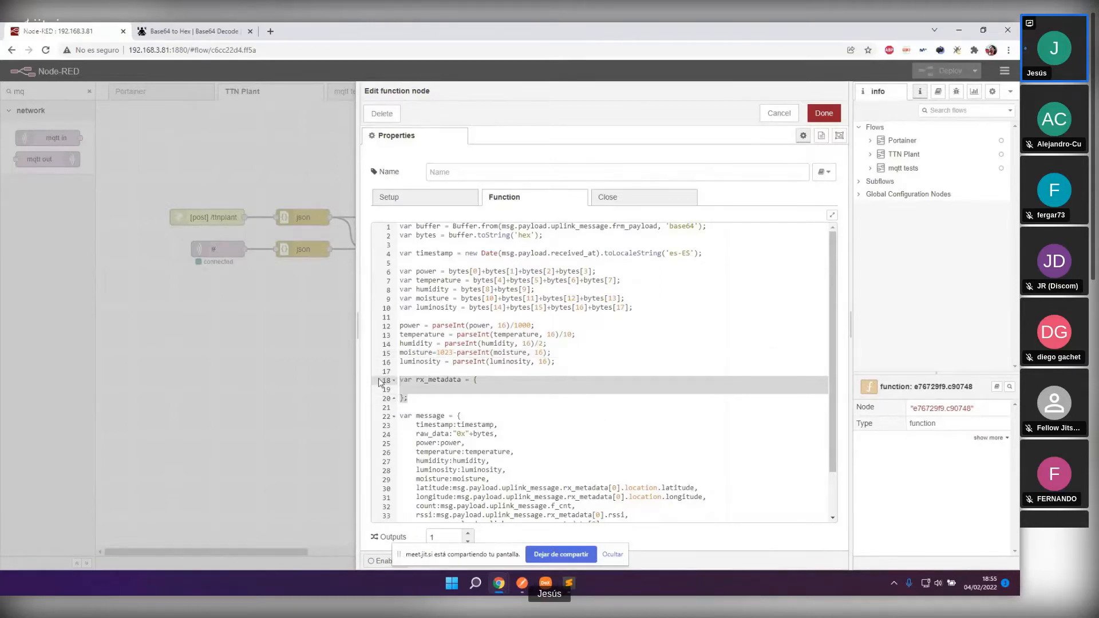
key("Delete")
key("Delete")
key("Delete")
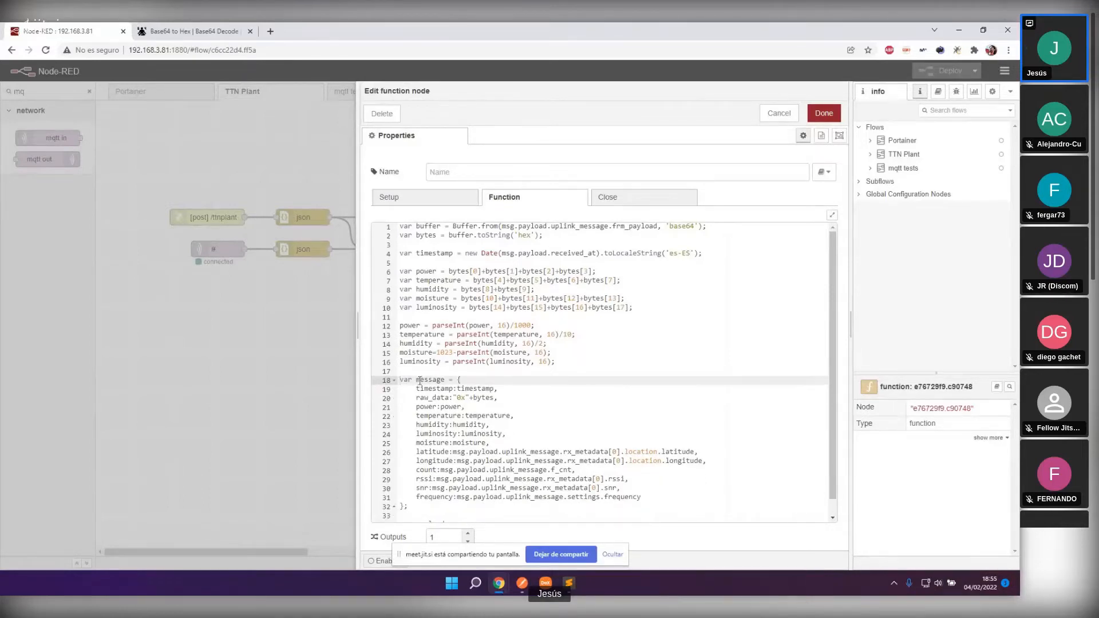
Step: Point out the fields of the message object one by one, from timestamp and raw_data through latitude, longitude and count to frequency
scroll(437, 376, "down", 1)
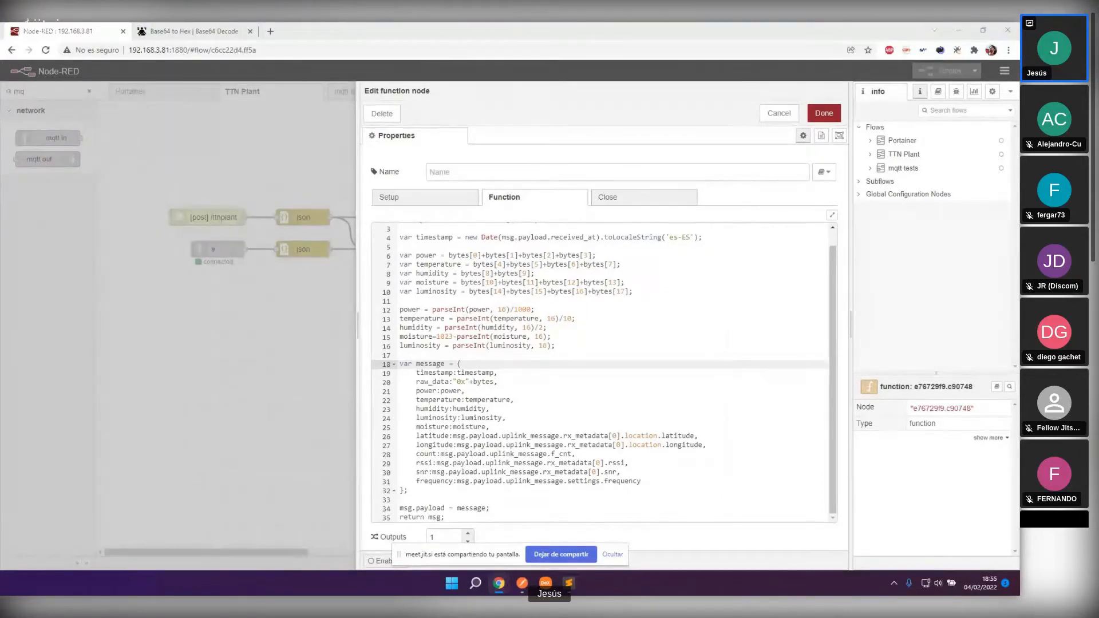
left_click(423, 374)
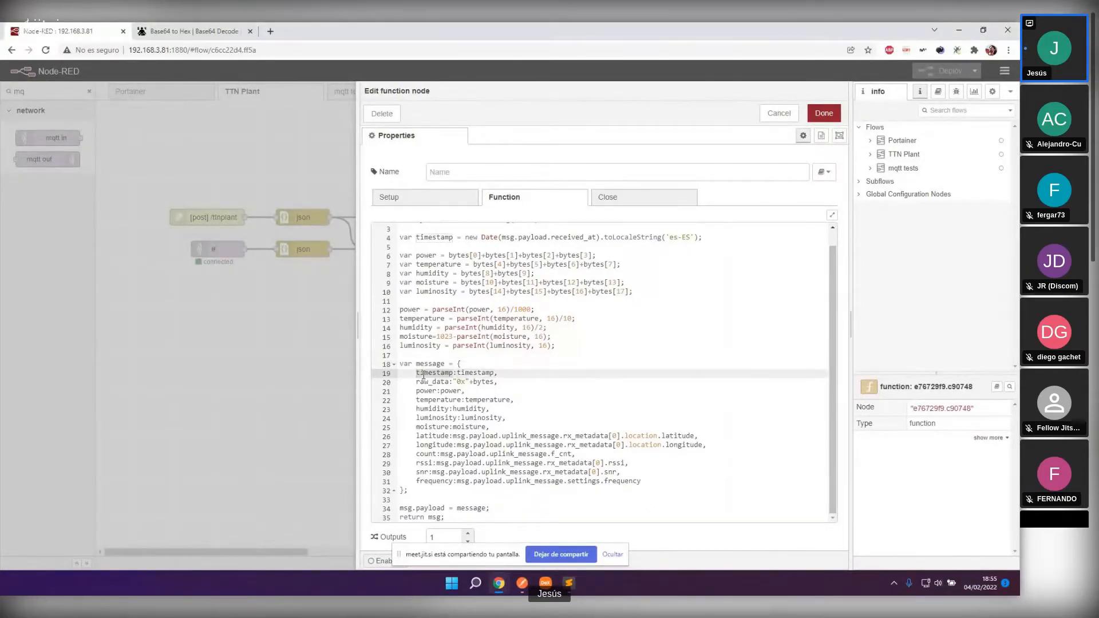
left_click_drag(416, 381, 450, 382)
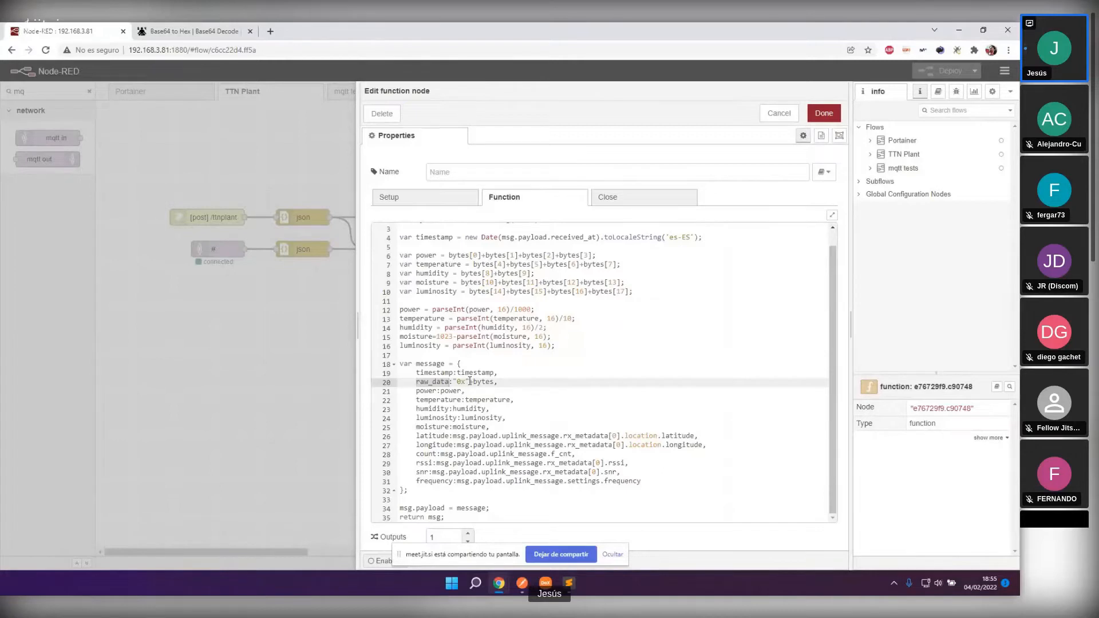
left_click(447, 390)
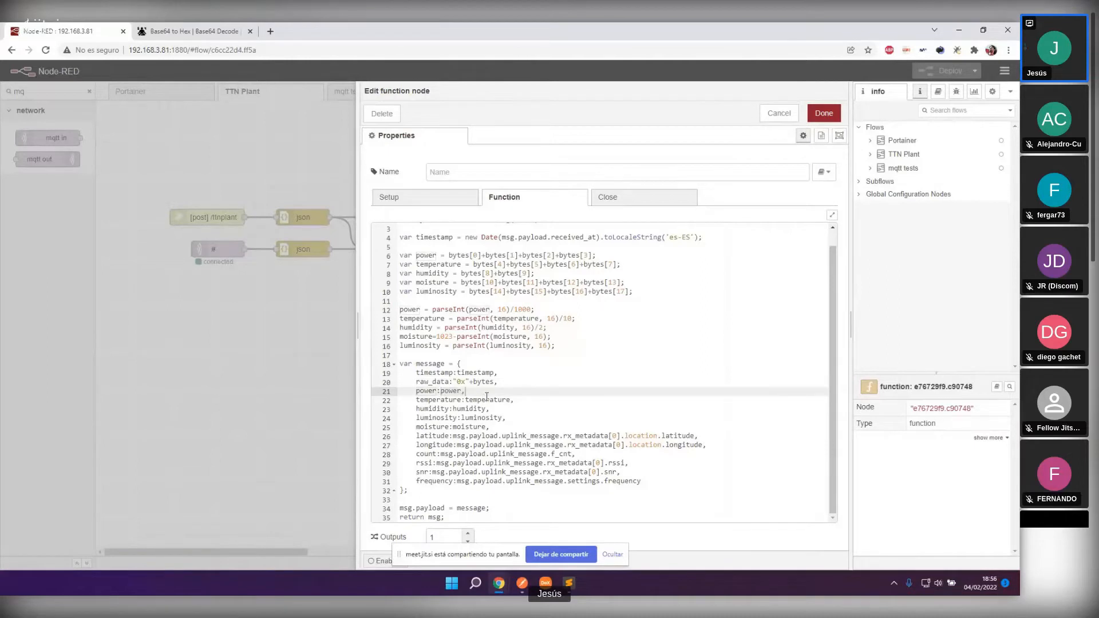
left_click(469, 409)
left_click(474, 419)
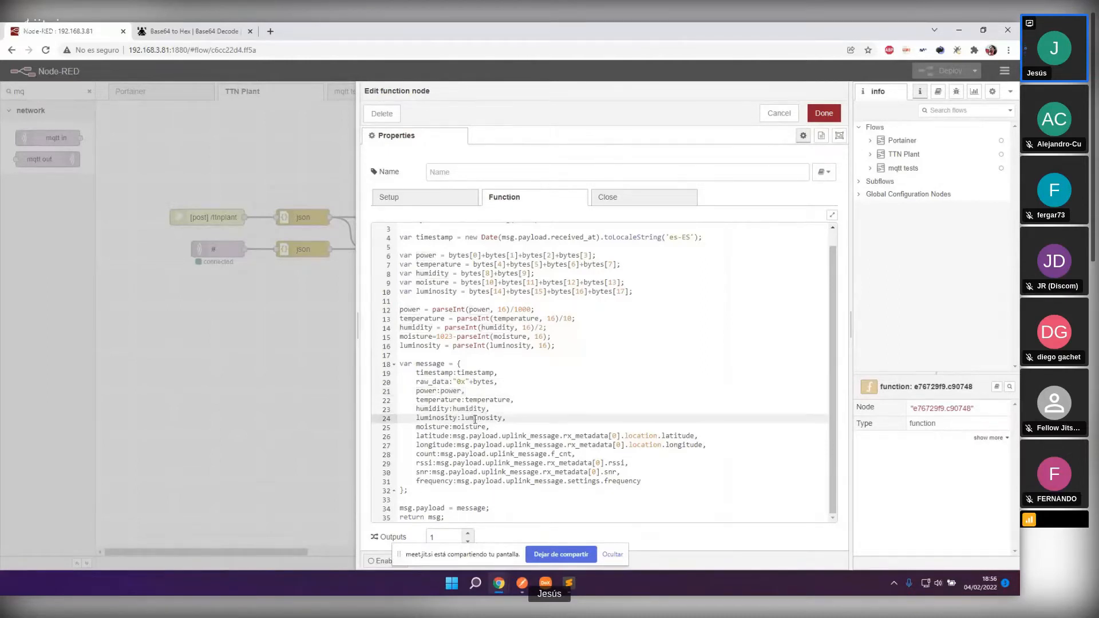
left_click(470, 428)
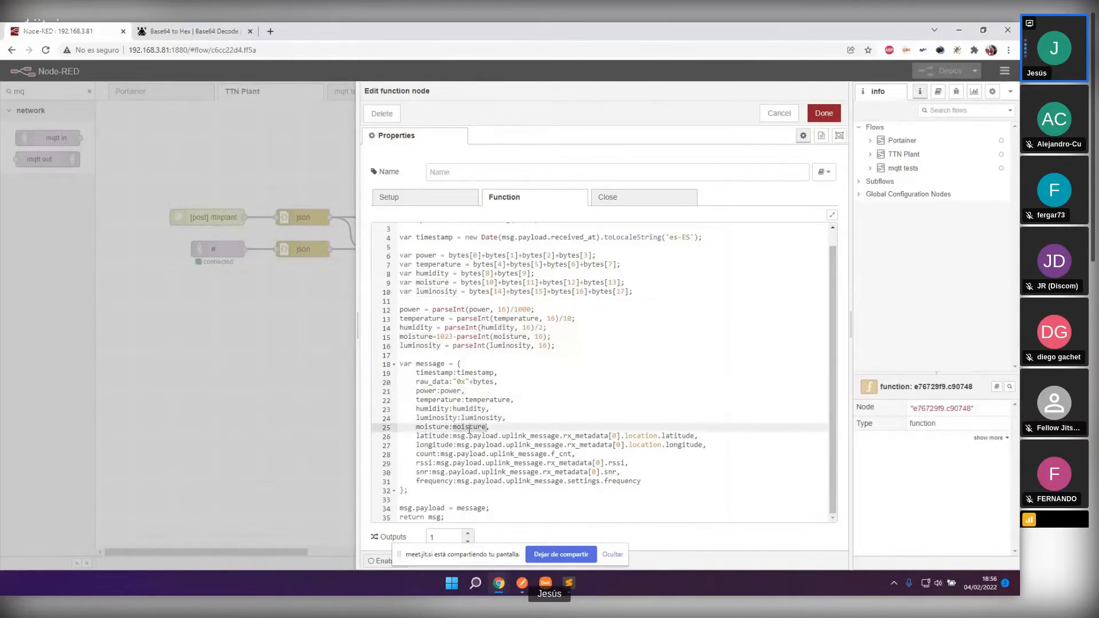
left_click(687, 436)
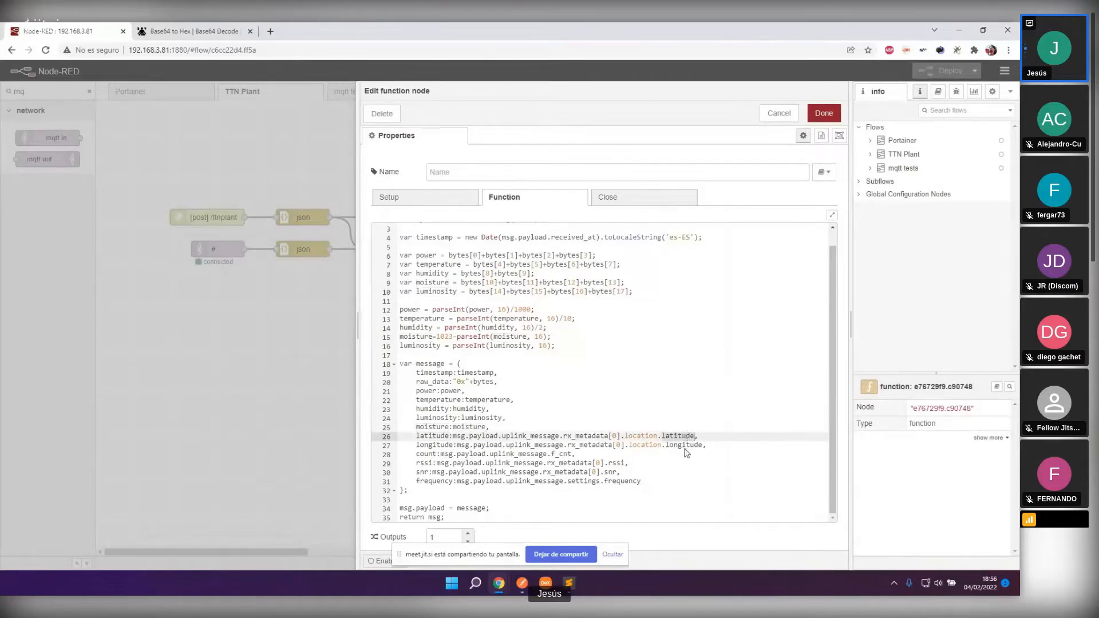
left_click(685, 446)
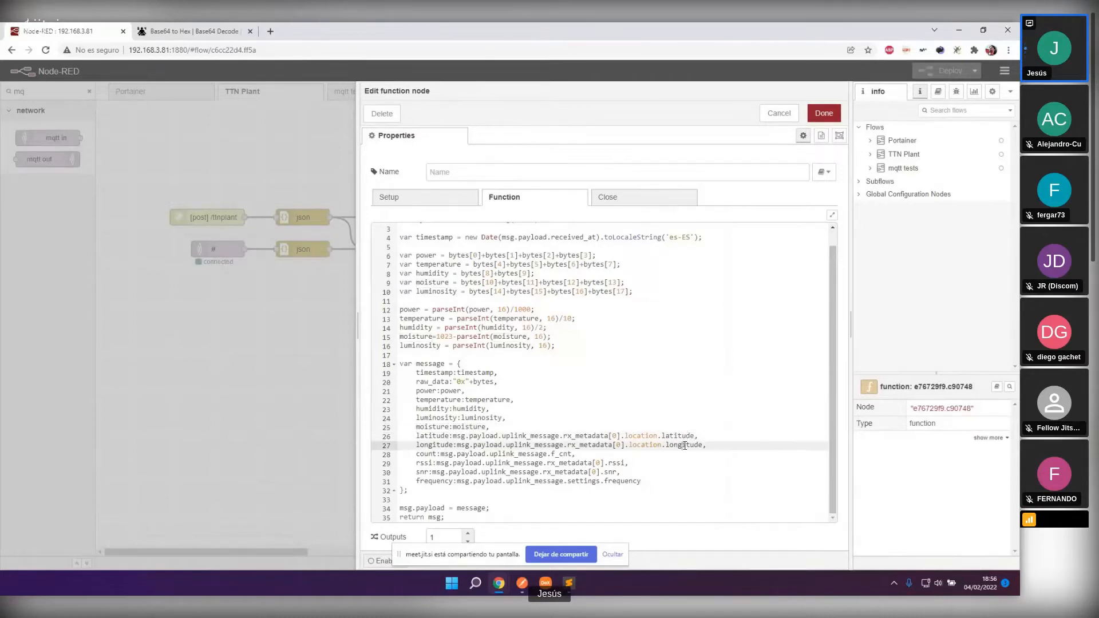
left_click(568, 455)
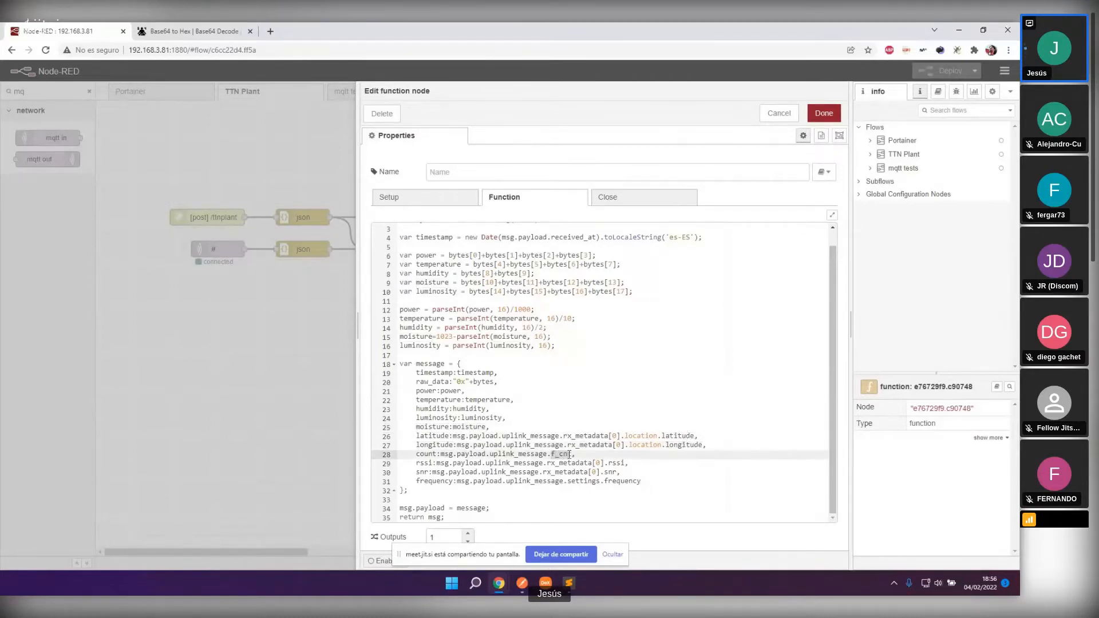
left_click(620, 482)
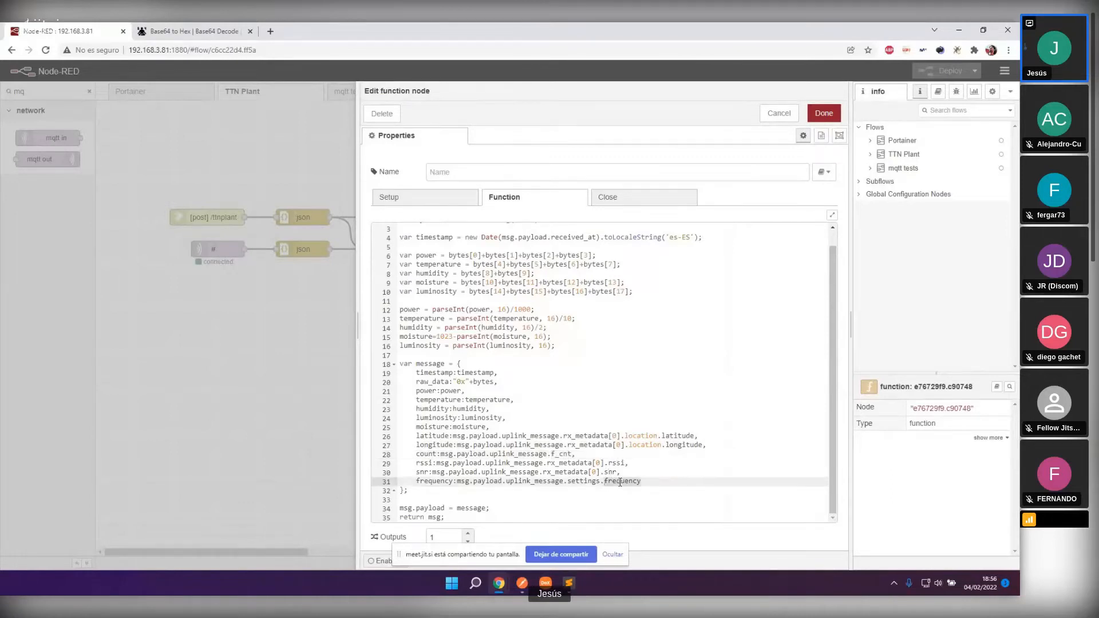
left_click(652, 483)
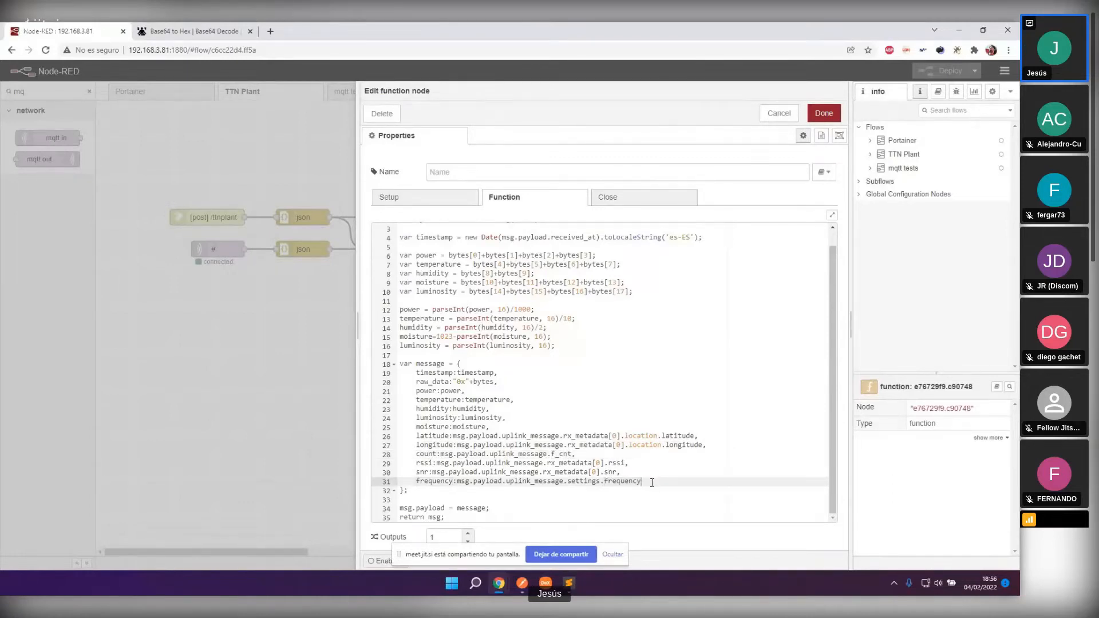
Step: Switch to Sublime Text, look through the uplink JSON's settings and rx_metadata sections, and return to Node-RED
left_click(568, 583)
scroll(207, 302, "down", 10)
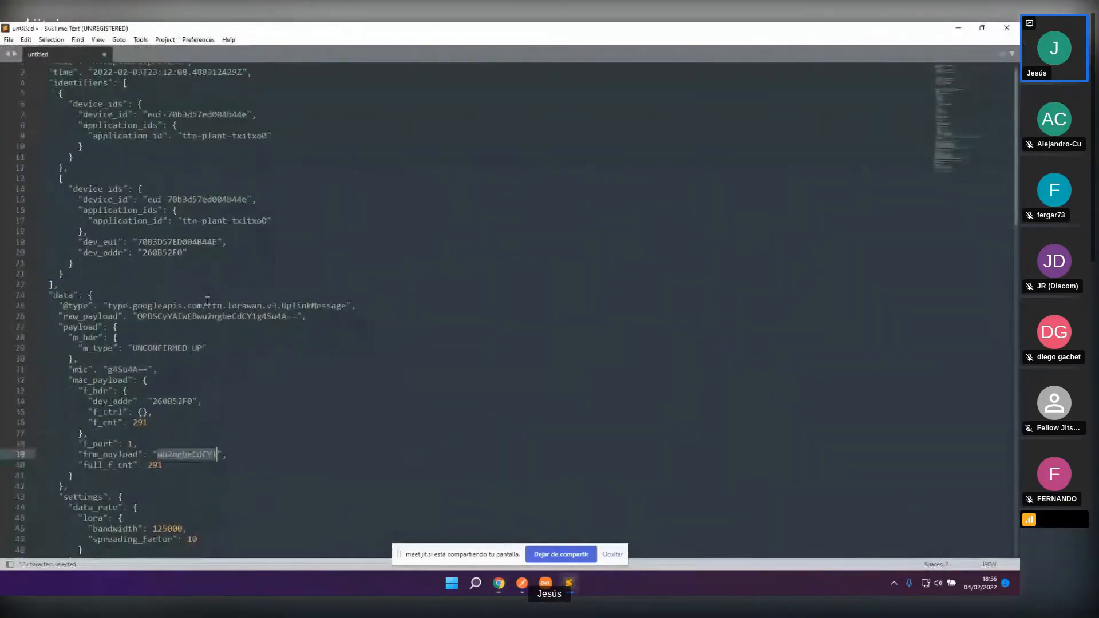
scroll(207, 302, "down", 6)
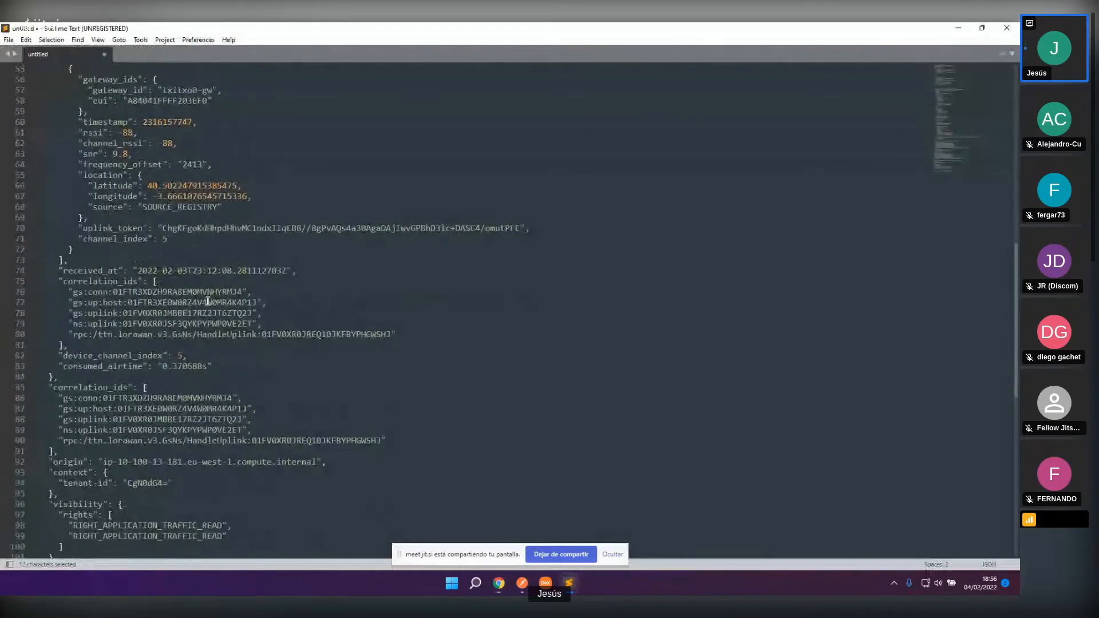
scroll(206, 302, "up", 6)
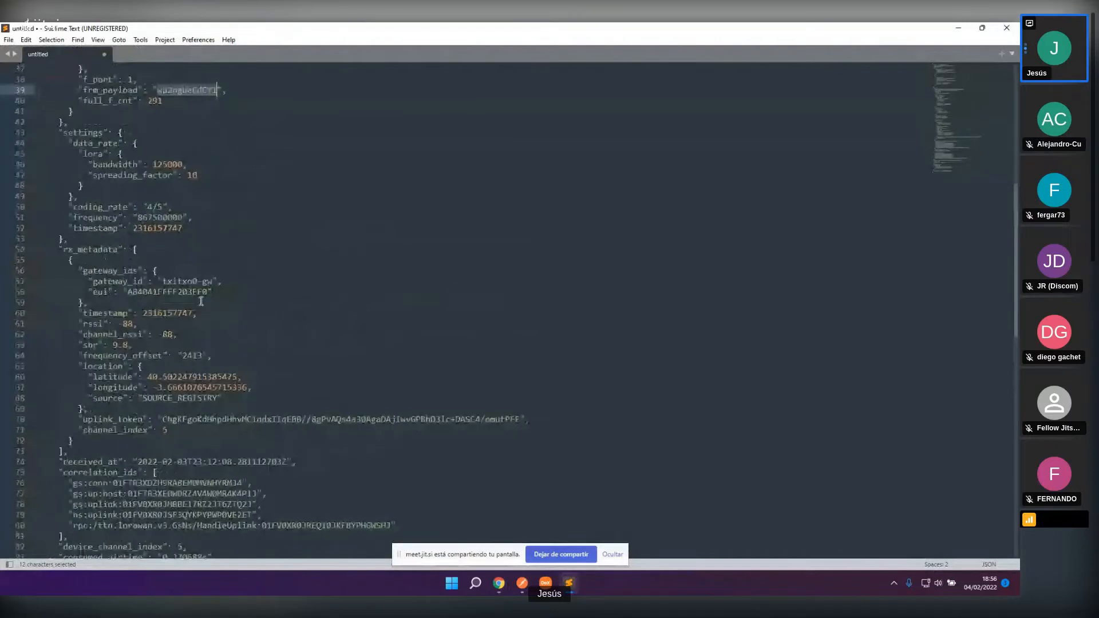
scroll(201, 301, "up", 9)
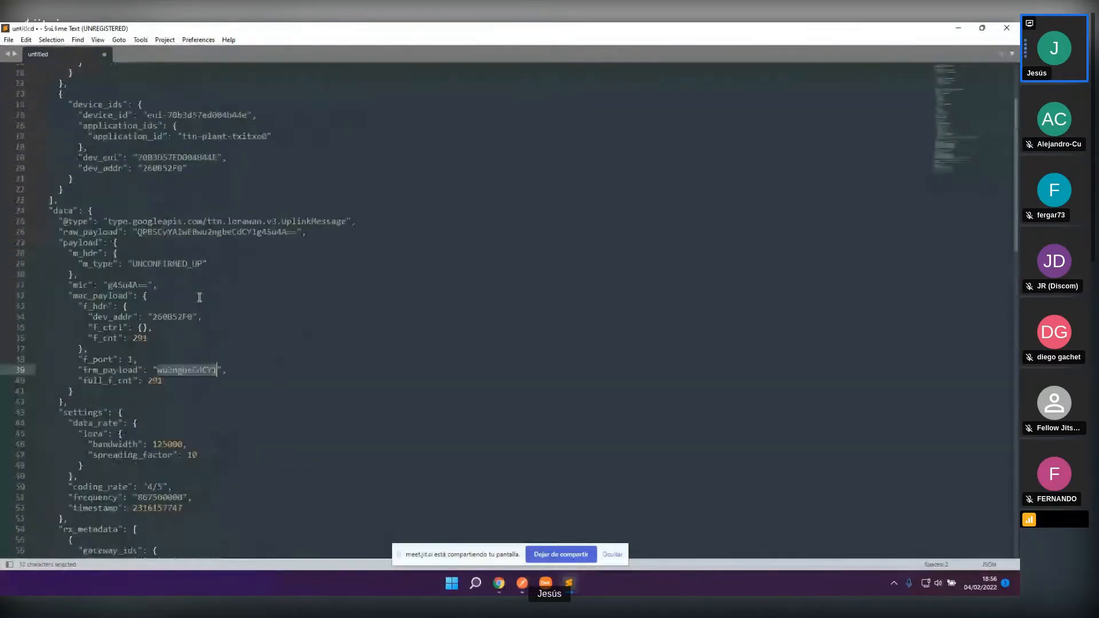
scroll(200, 297, "up", 4)
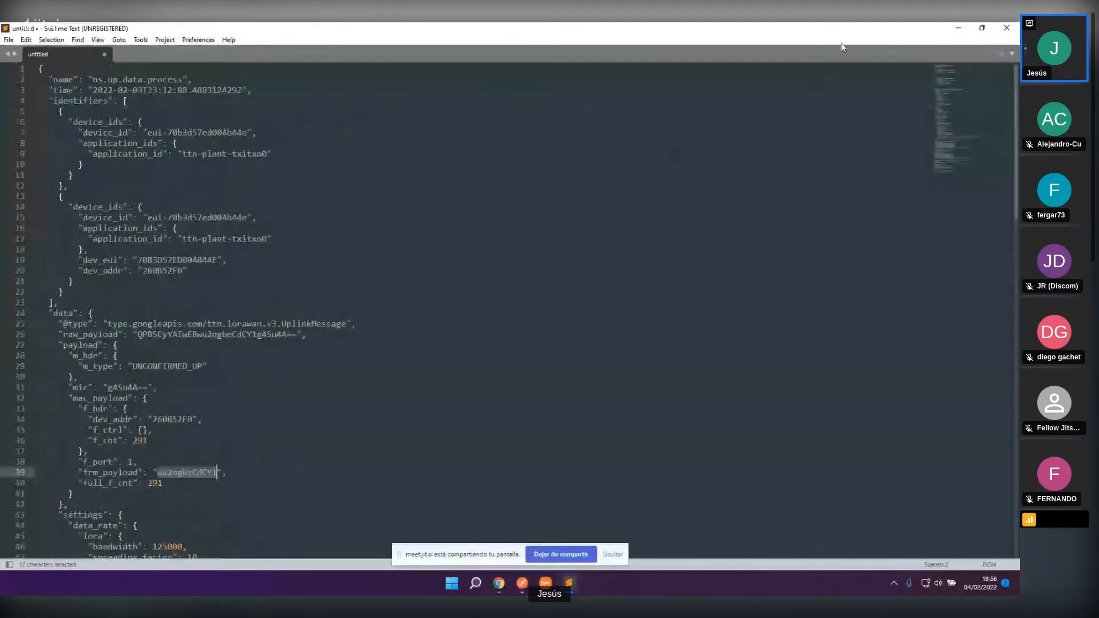
left_click(955, 28)
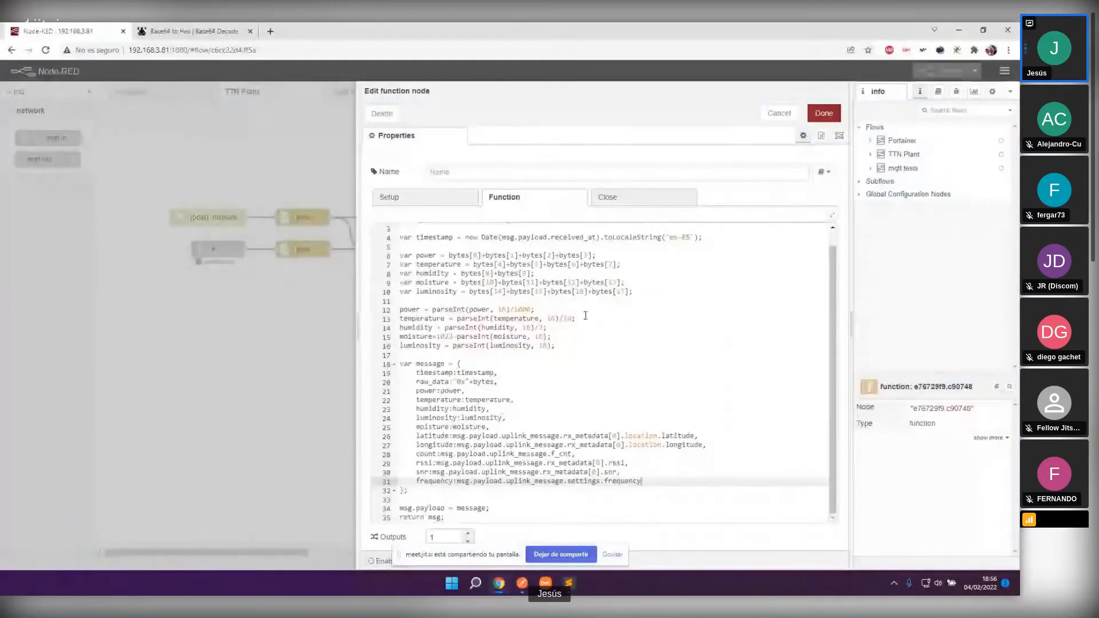
Step: Close the function editor without saving and examine the payload output in the help for the mqtt in node and the following json node
scroll(587, 315, "up", 1)
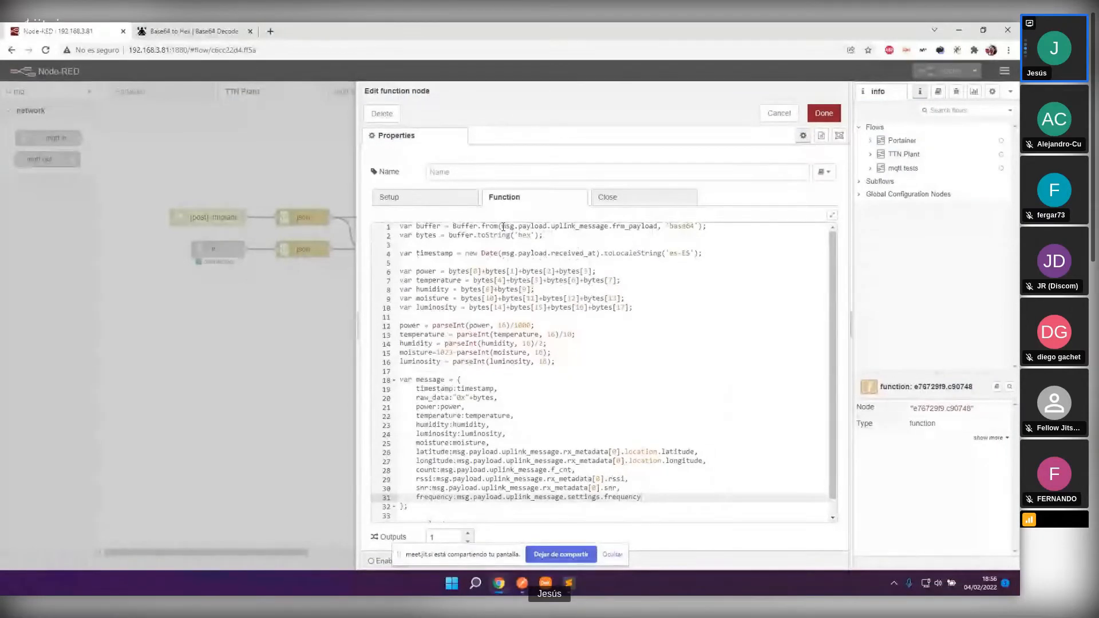
left_click(779, 113)
left_click(235, 245)
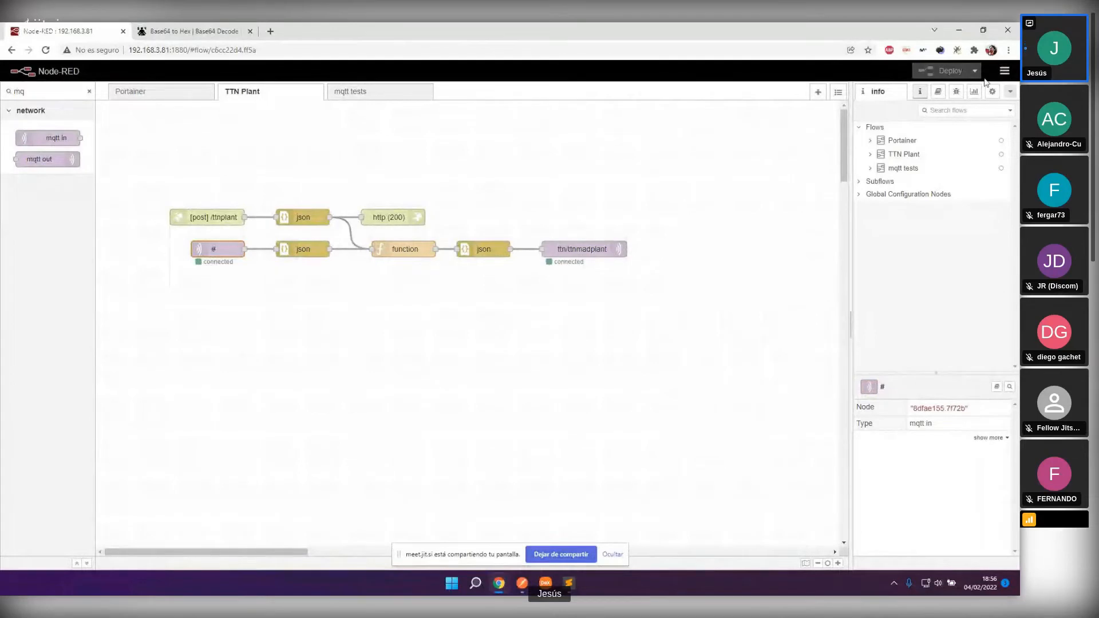
left_click(956, 92)
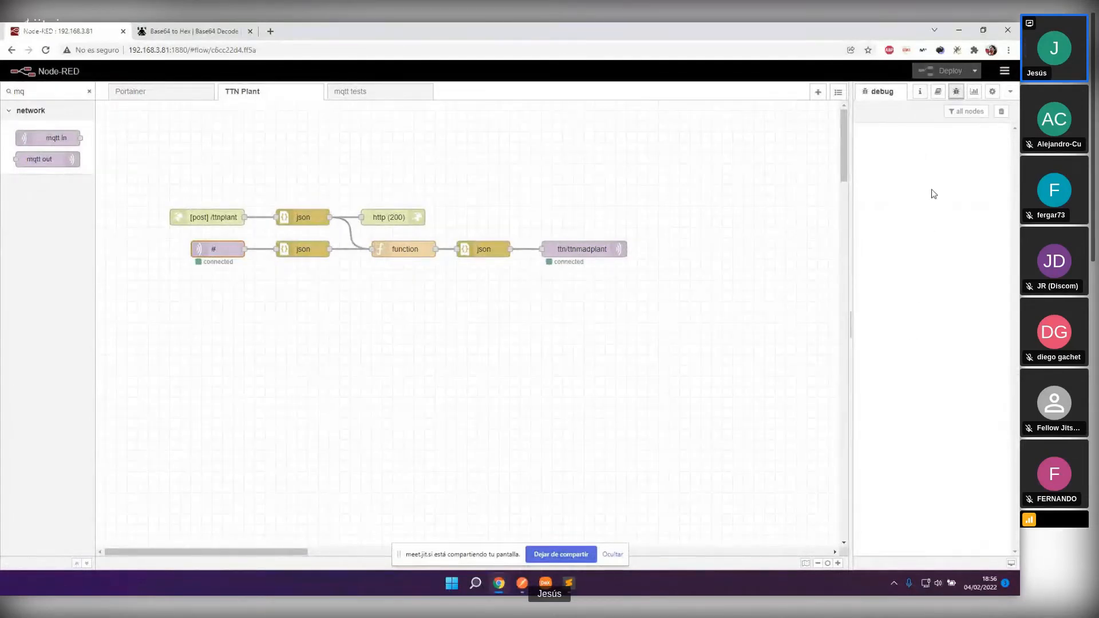
left_click(938, 93)
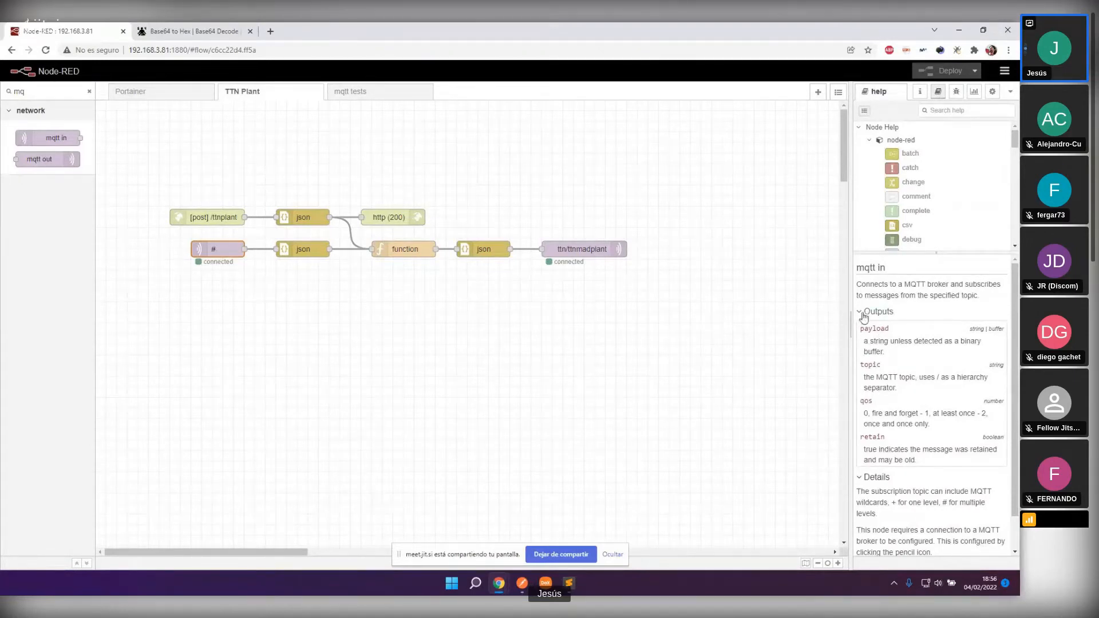
double_click(874, 328)
left_click(307, 250)
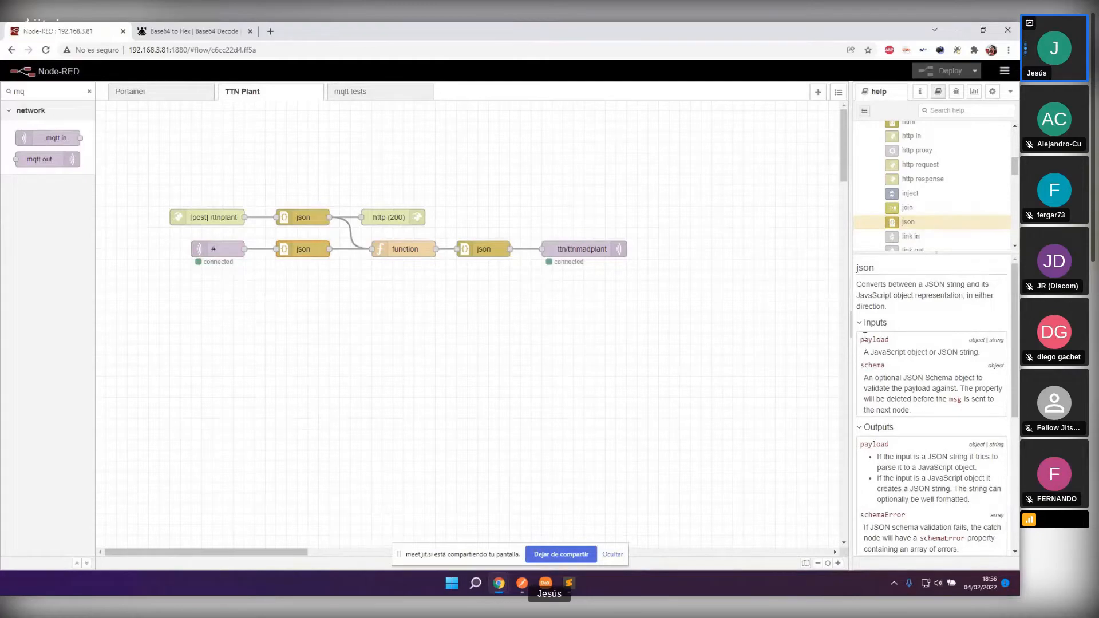
double_click(874, 444)
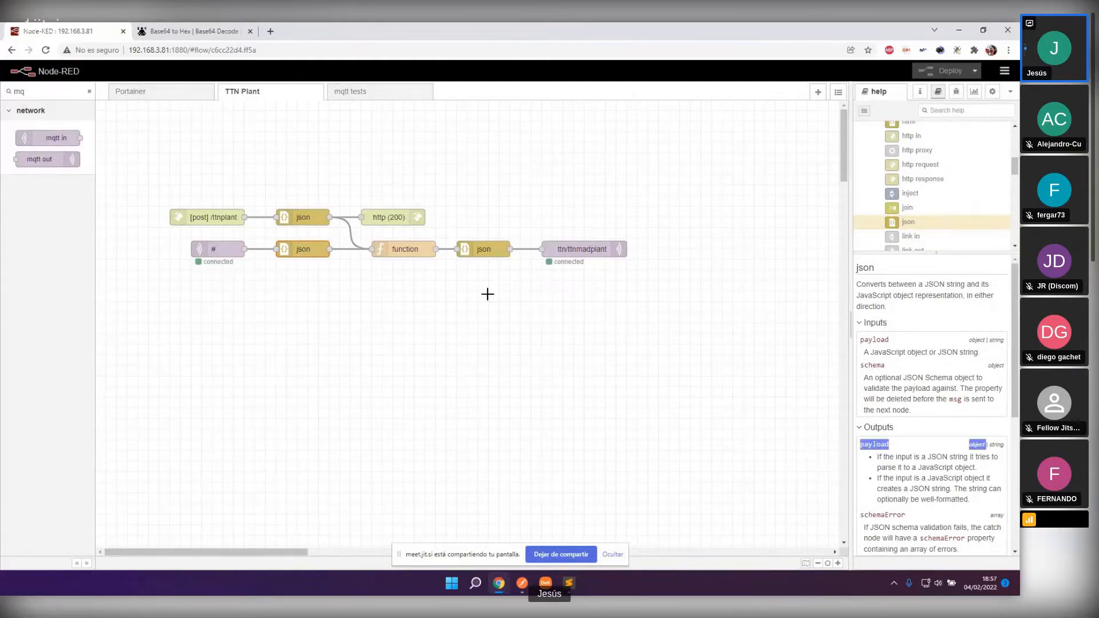
Step: Open the function node's code, highlight msg.payload in the buffer line, and look through the uplink JSON in Sublime Text
double_click(414, 252)
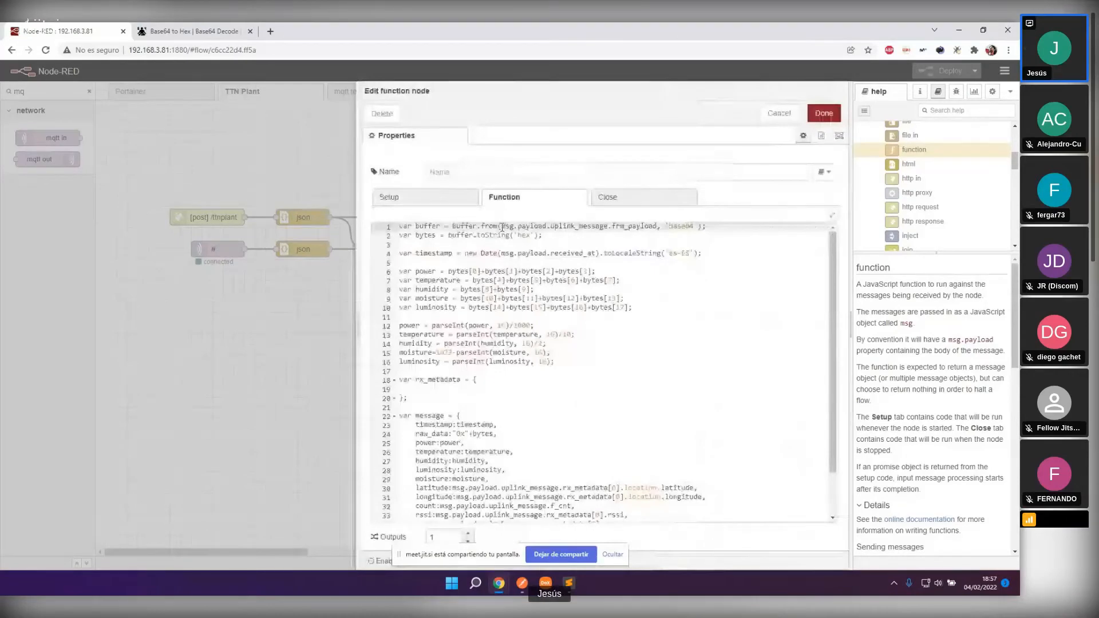
left_click_drag(500, 226, 548, 226)
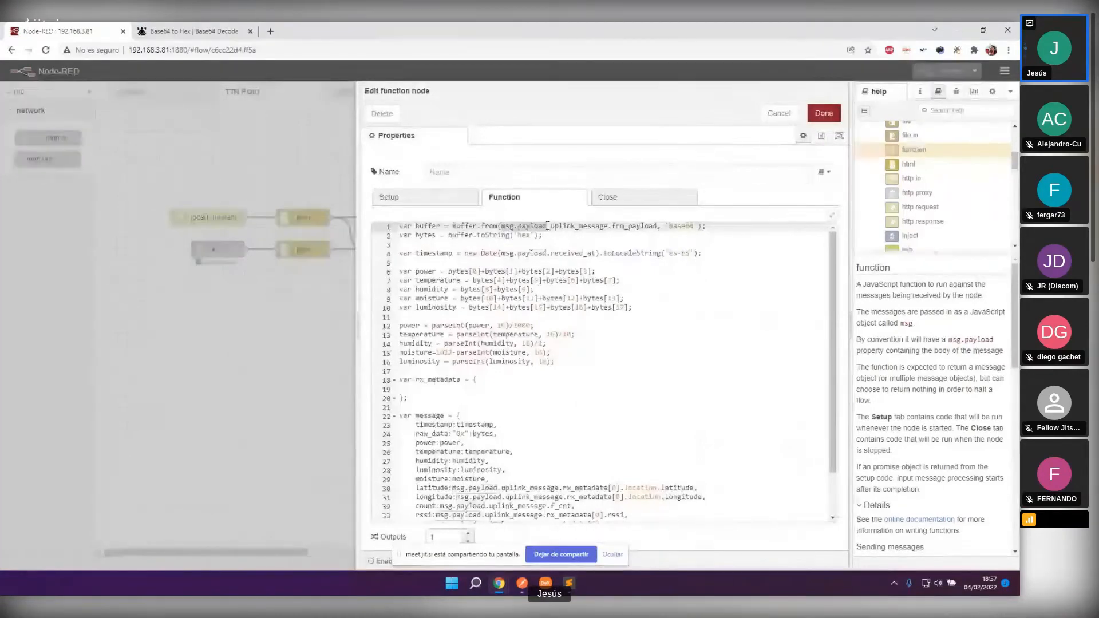
left_click(568, 583)
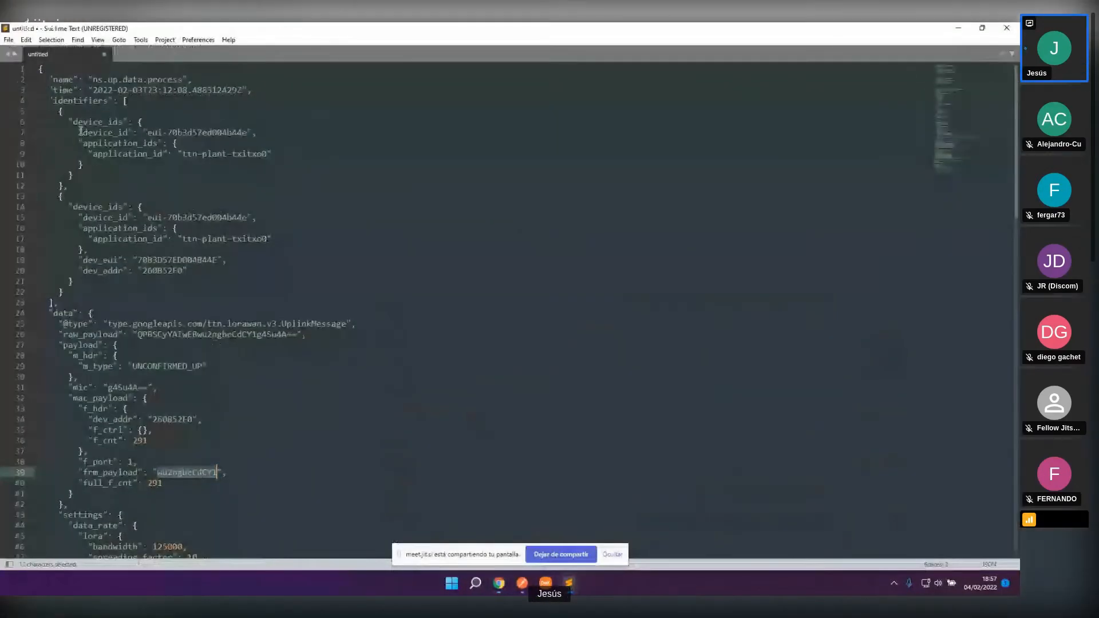
scroll(80, 243, "down", 2)
scroll(80, 242, "up", 2)
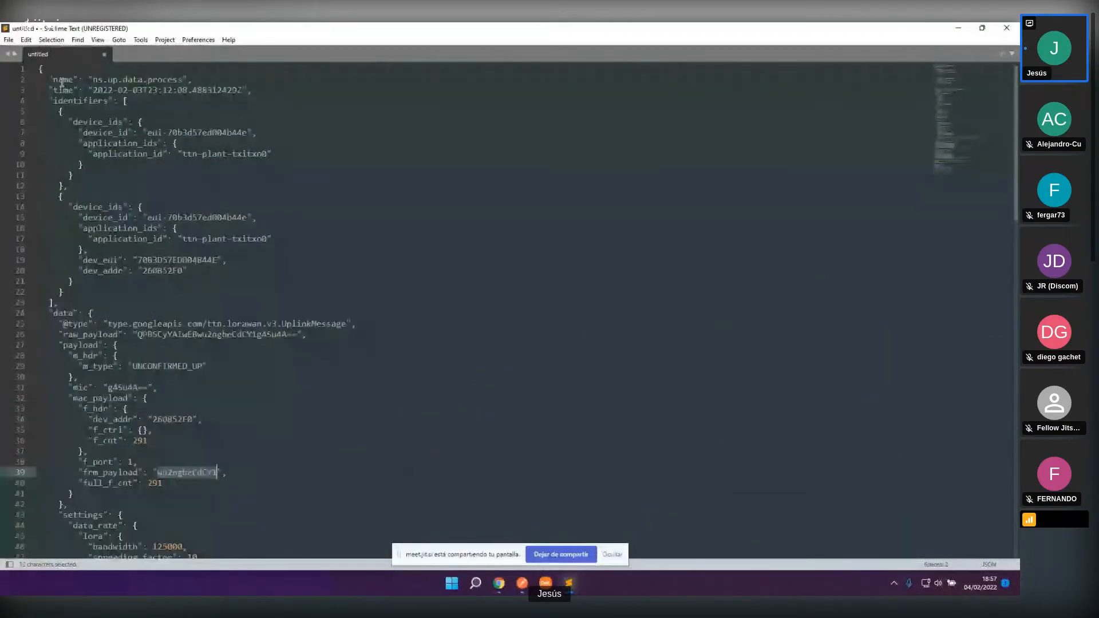
scroll(69, 235, "down", 9)
scroll(56, 226, "down", 10)
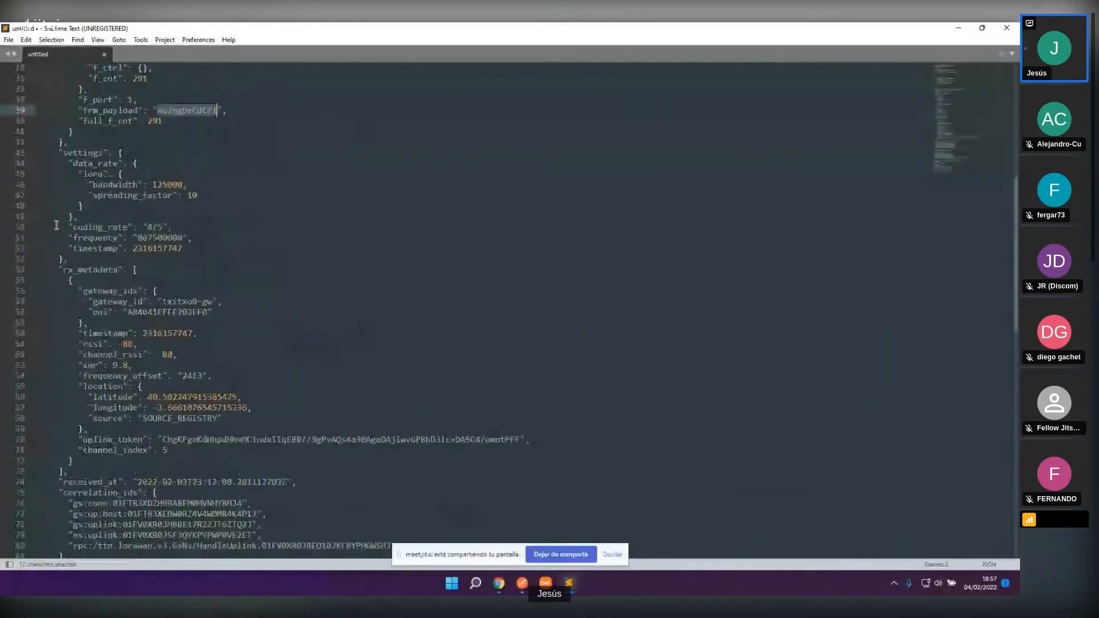
scroll(57, 226, "up", 19)
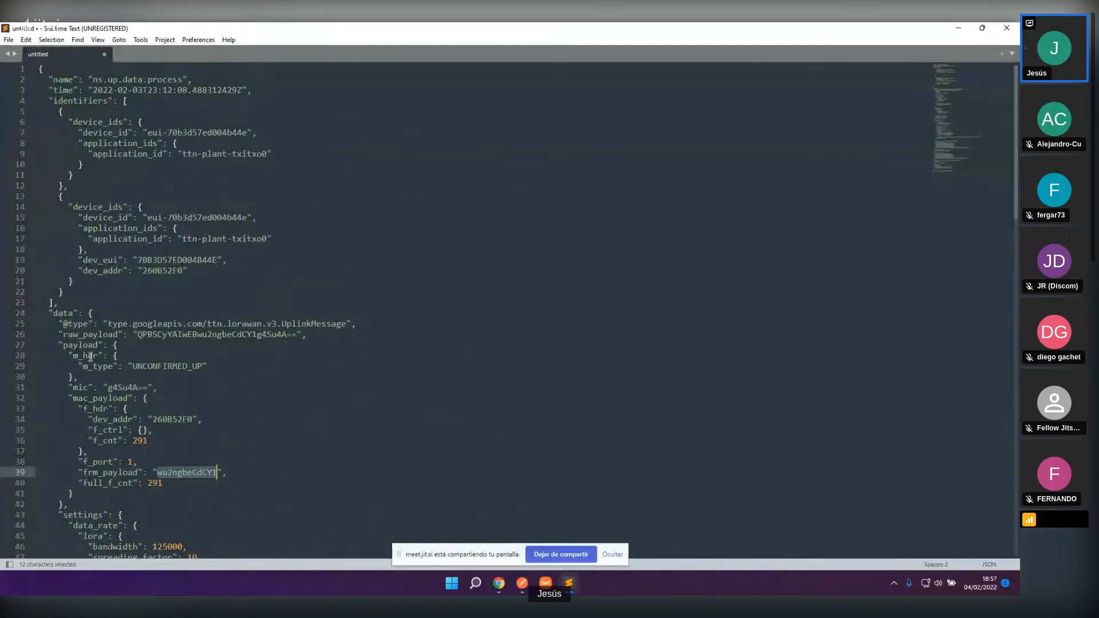
Step: Highlight the data key and the JSON content around it in Sublime Text, comparing it with the msg.payload path in Node-RED
double_click(62, 314)
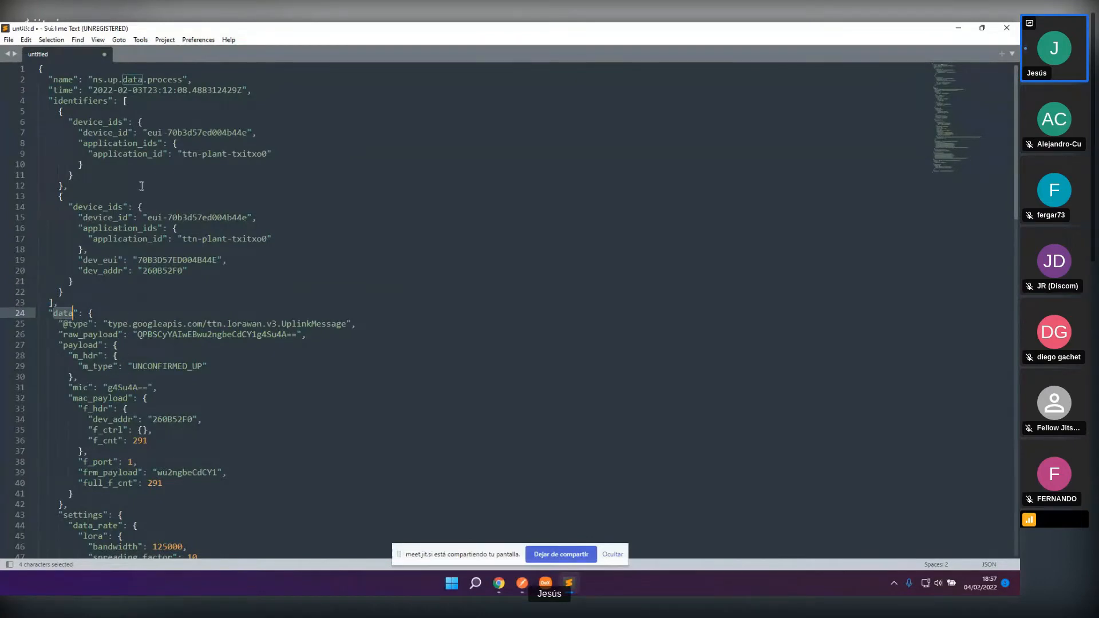
left_click_drag(83, 79, 126, 454)
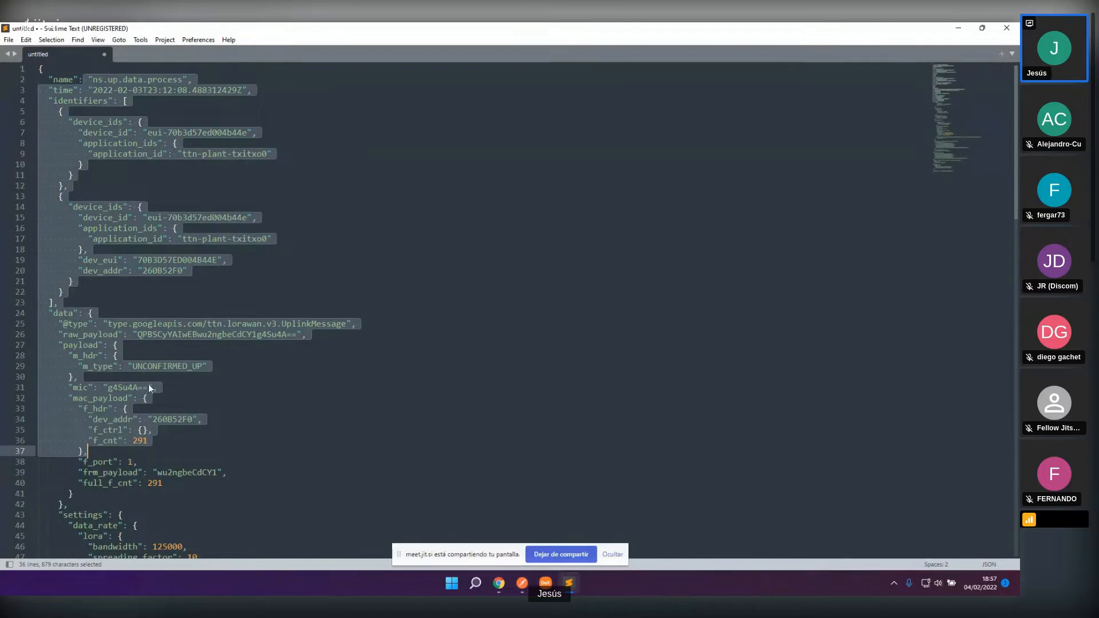
double_click(63, 315)
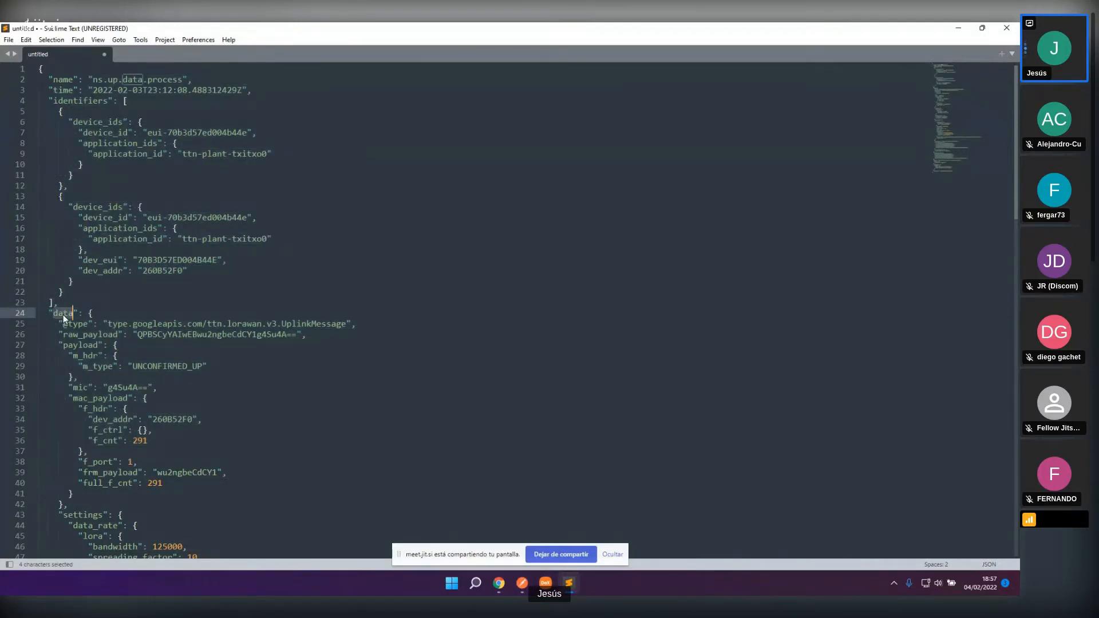
key("alt+Tab")
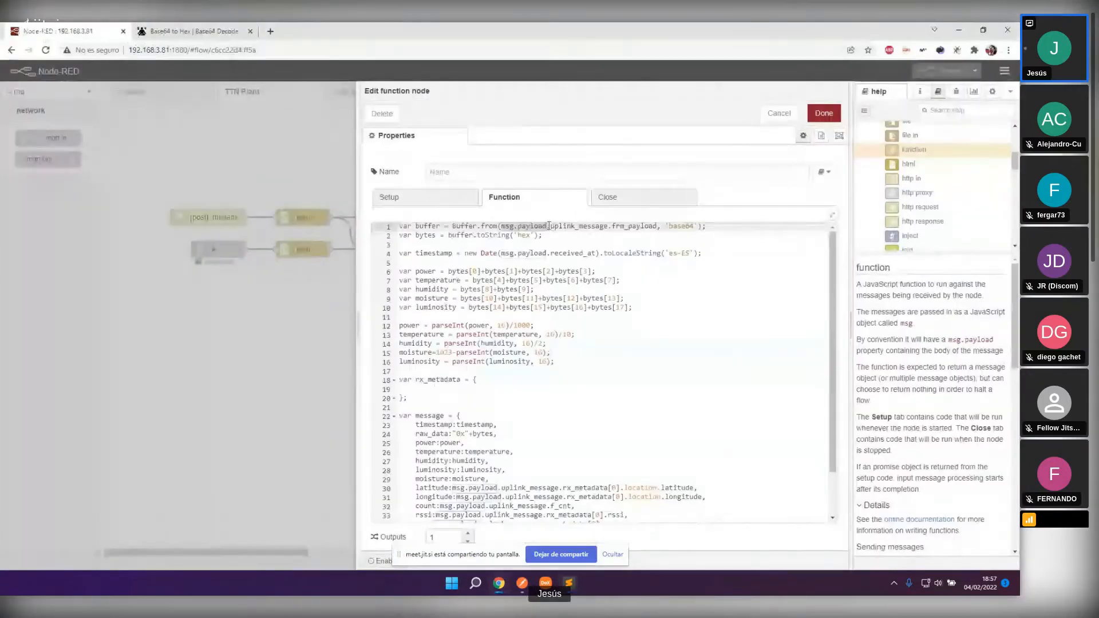
key("alt+Tab")
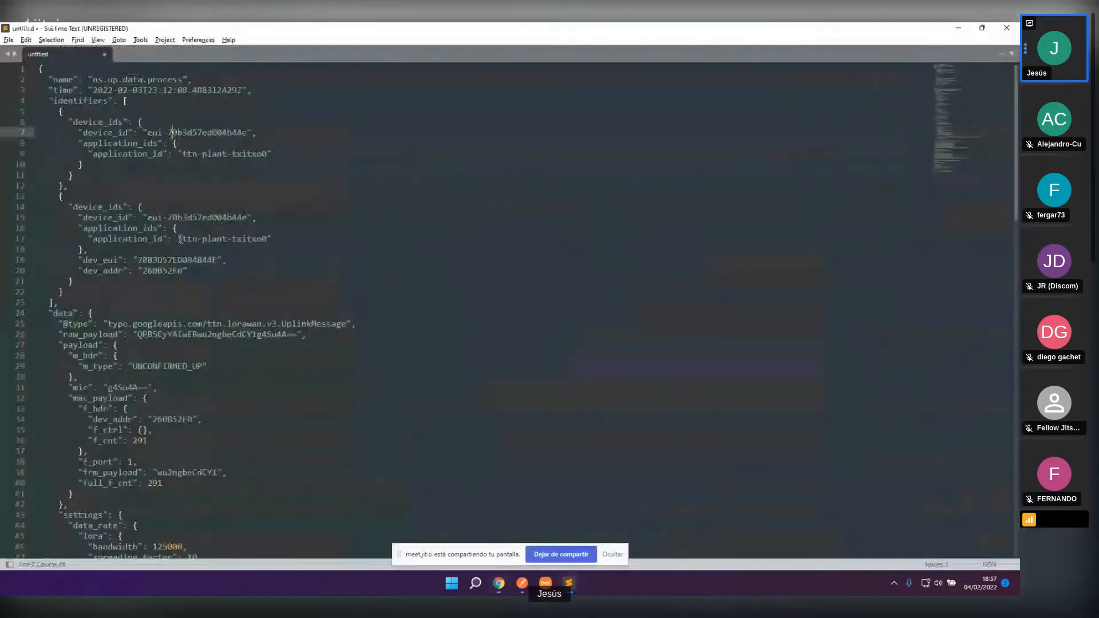
left_click_drag(172, 133, 213, 462)
key("alt+Tab")
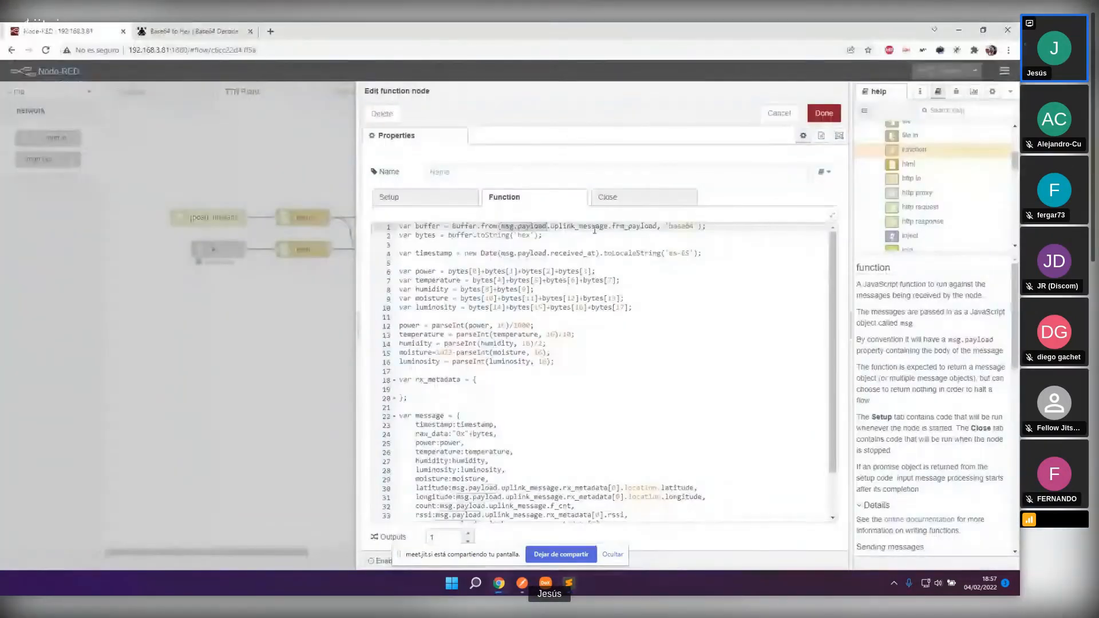
Step: Copy uplink_message from the function's buffer line and replace the data key with it in the Sublime Text JSON
left_click_drag(551, 227, 609, 227)
key("ctrl+c")
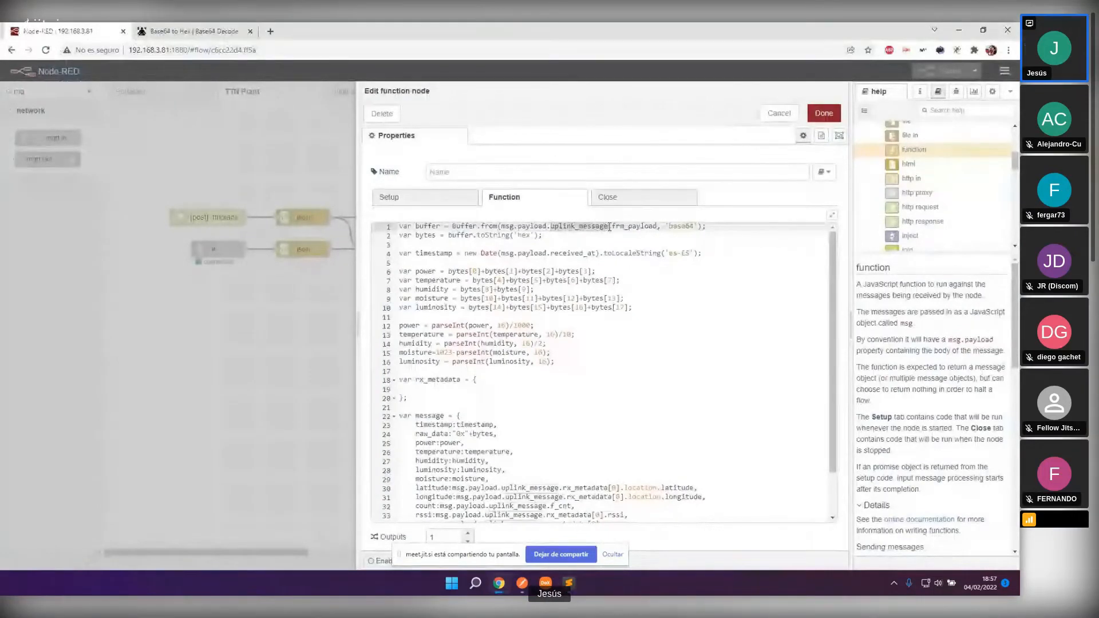
key("alt+Tab")
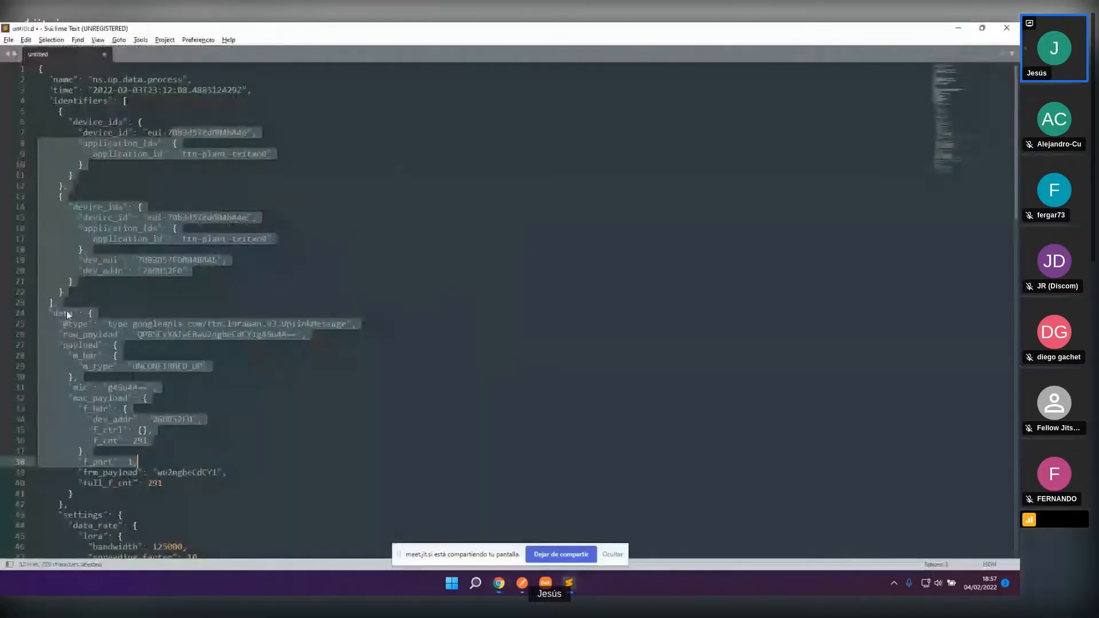
double_click(67, 311)
key("ctrl+v")
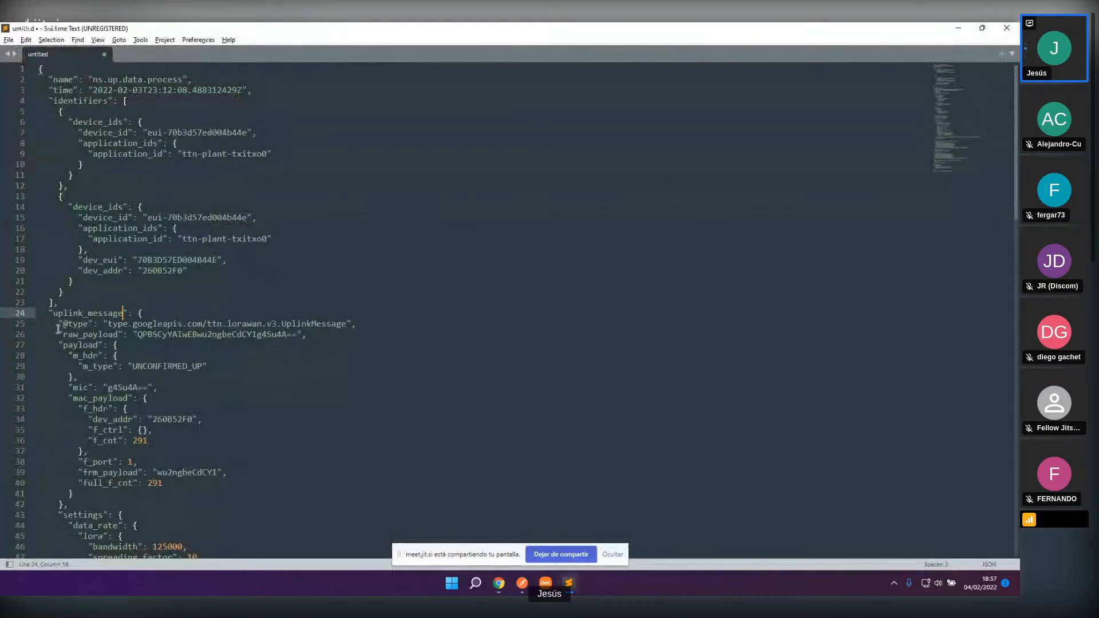
Step: Highlight frm_payload in the Node-RED buffer line, and point out the matching frm_payload line in the Sublime Text JSON
key("alt+Tab")
double_click(634, 226)
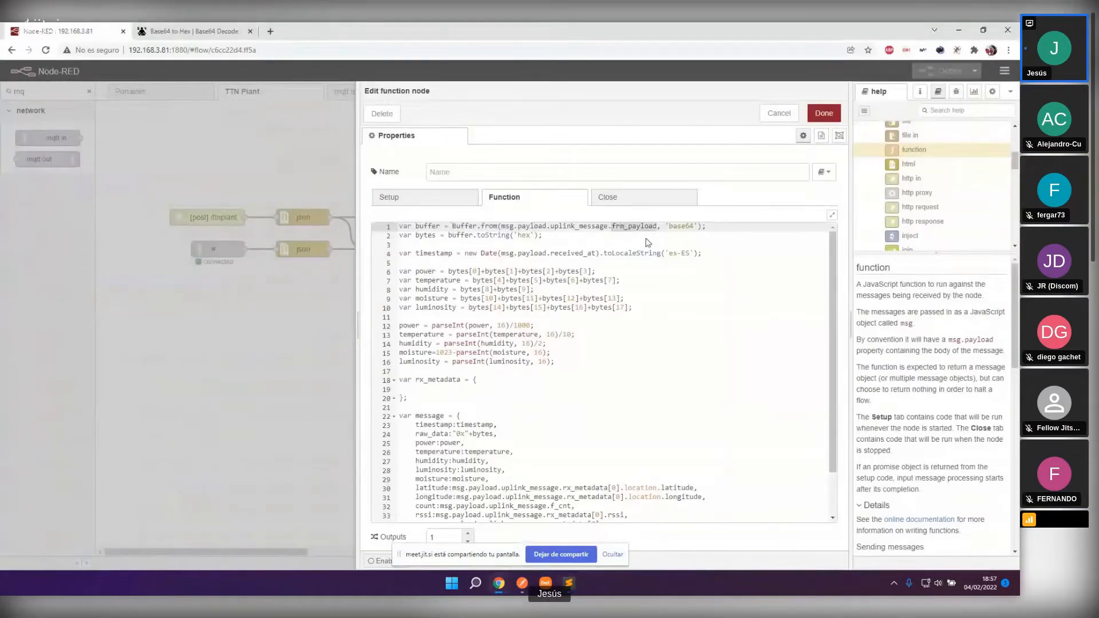
key("alt+Tab")
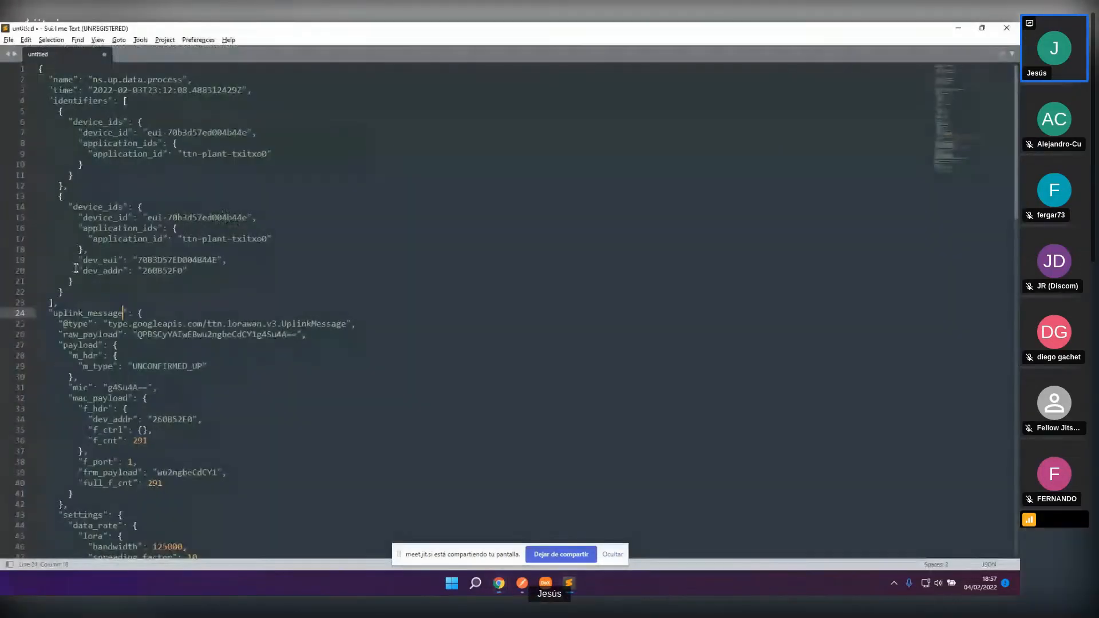
triple_click(93, 473)
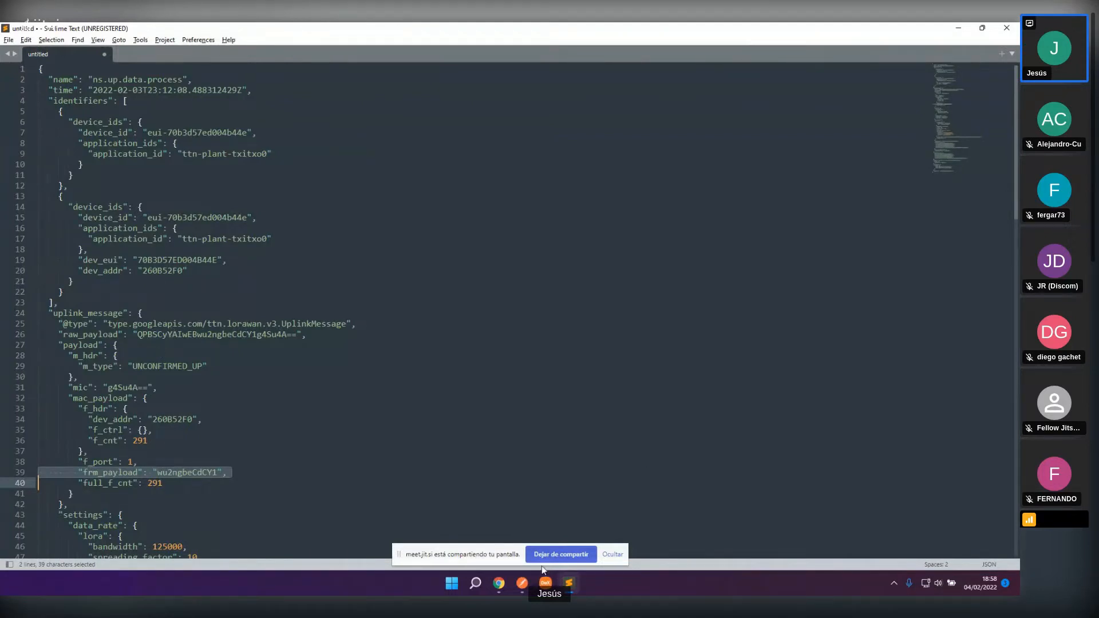
Step: Copy the uplink JSON request body from Postman and switch to the Chrome window with Node-RED
left_click(523, 587)
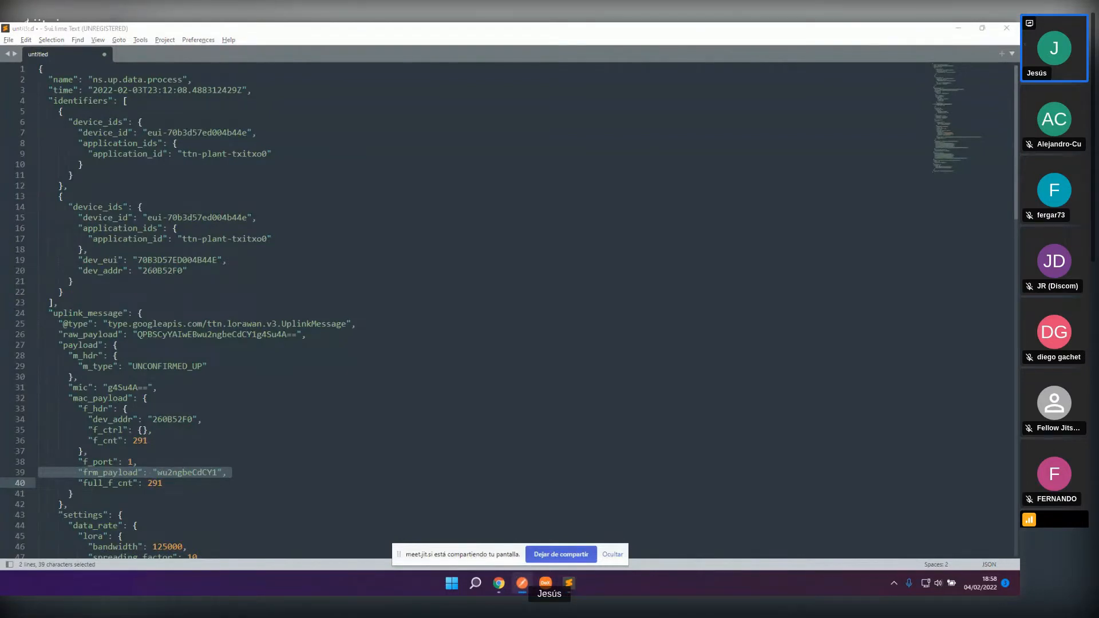
key("alt+Tab")
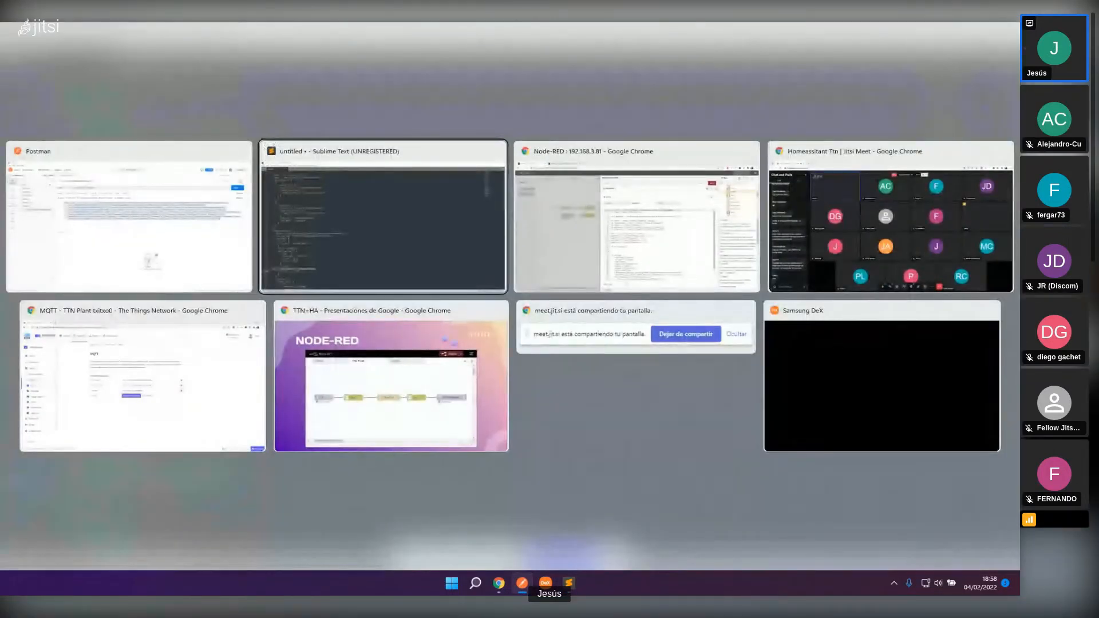
key("alt+Tab")
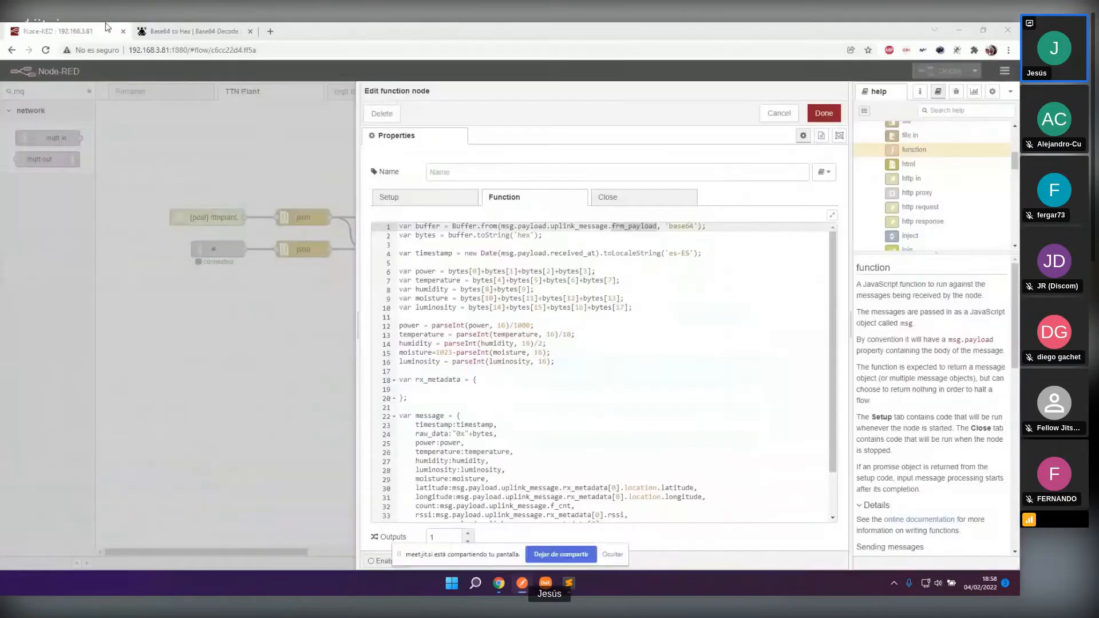
Step: Open jsonlint.com in a new tab, paste the copied uplink JSON into the editor and validate it
left_click(271, 33)
type("json")
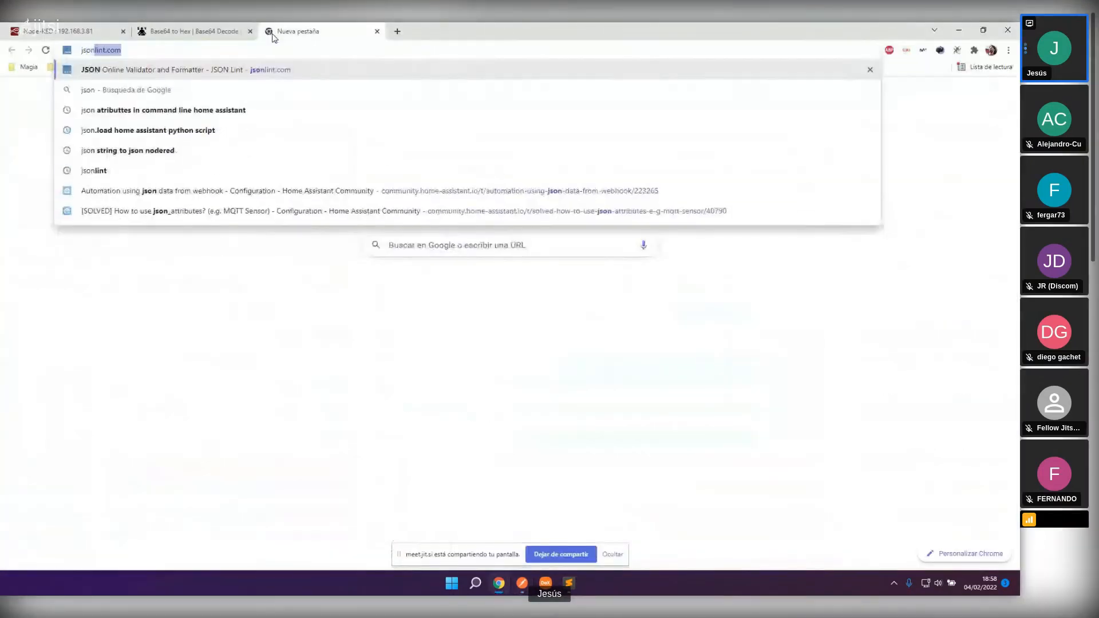
key("Return")
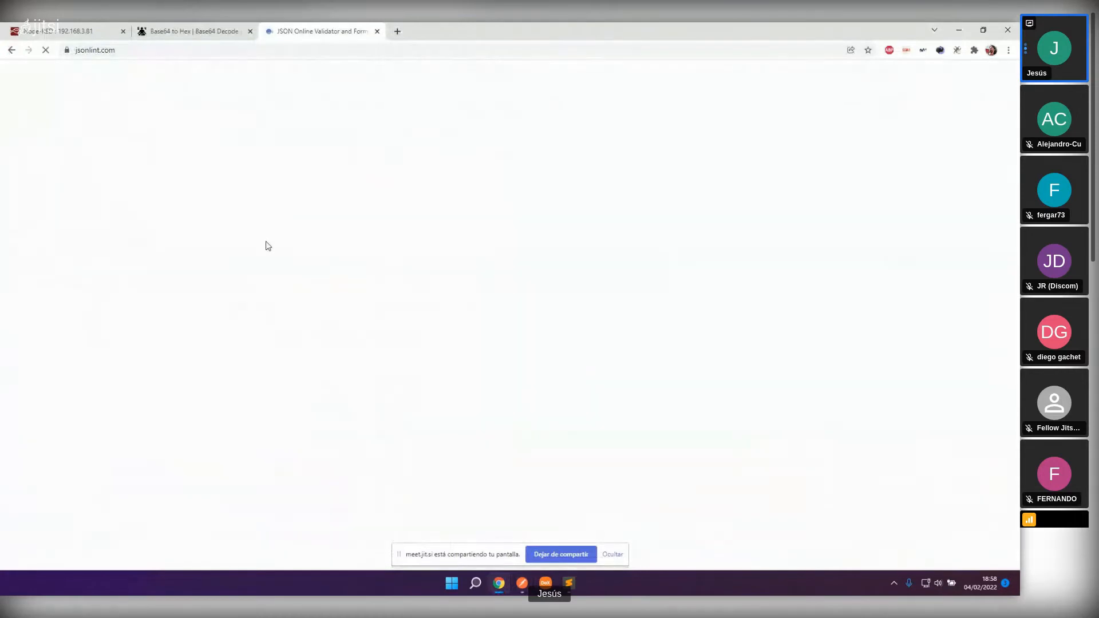
left_click(149, 180)
key("ctrl+v")
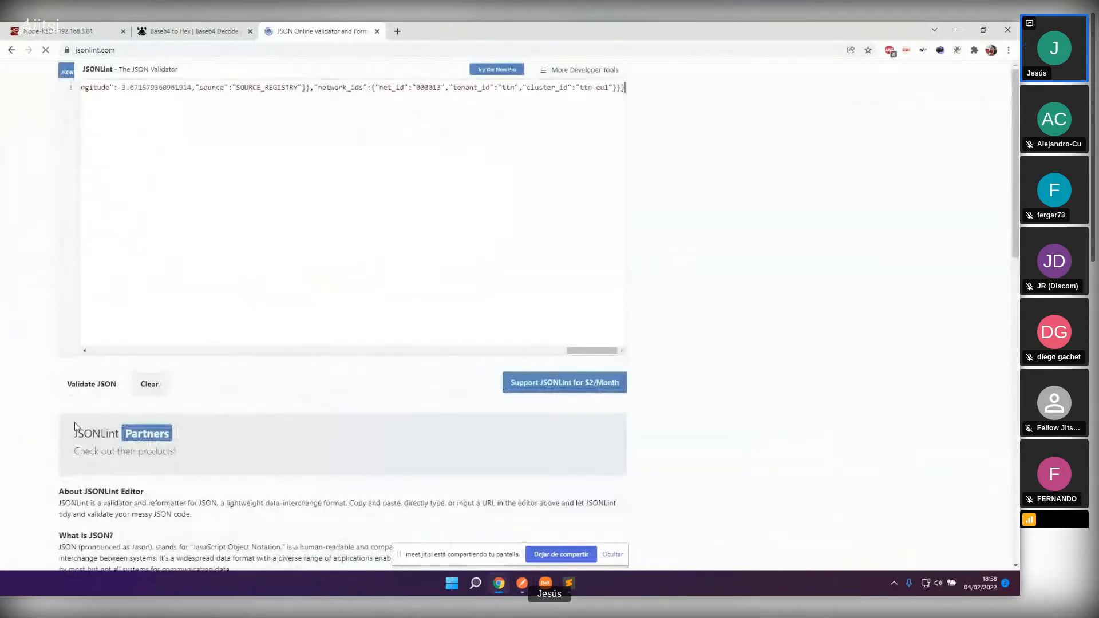
left_click(106, 381)
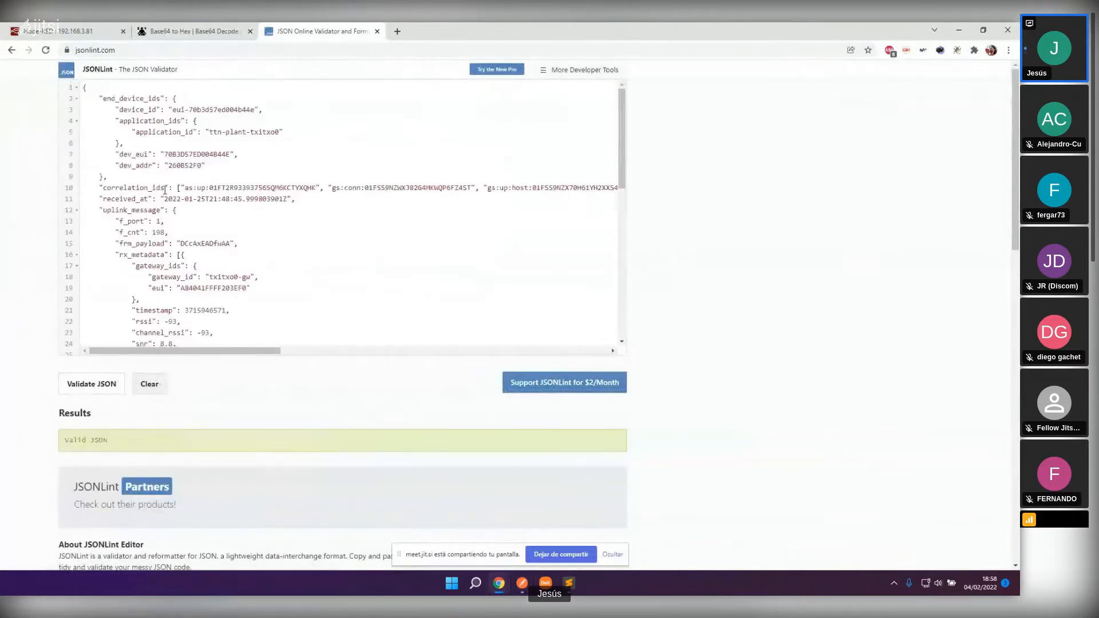
Step: Copy all the formatted JSON from JSONLint and replace the whole Sublime Text document with it
key("ctrl+a")
key("alt+Tab")
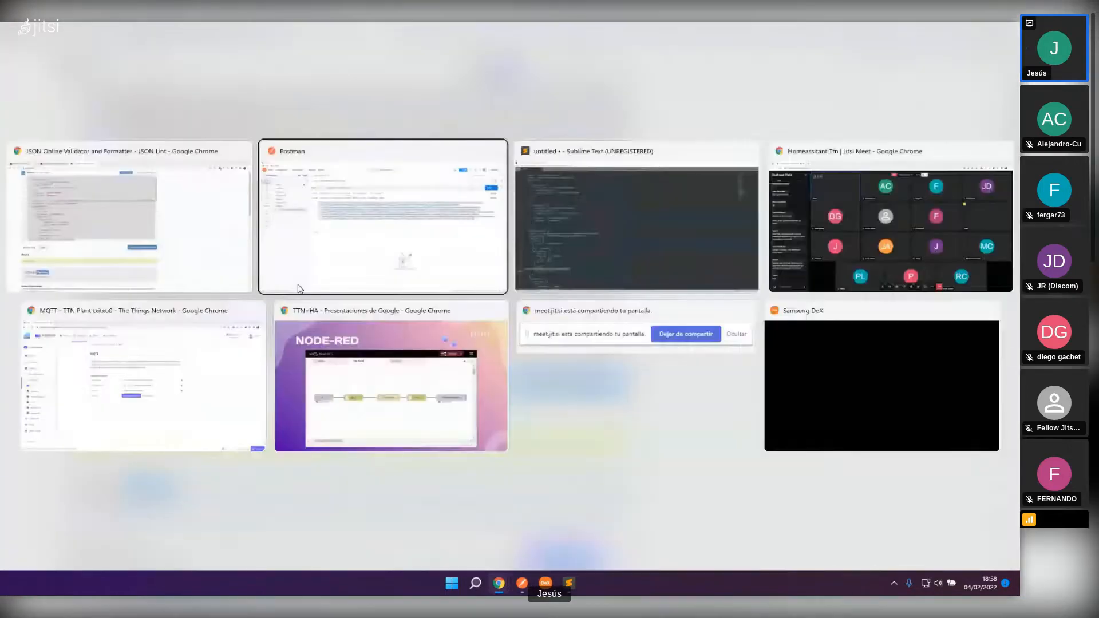
left_click(256, 235)
key("ctrl+a")
key("ctrl+v")
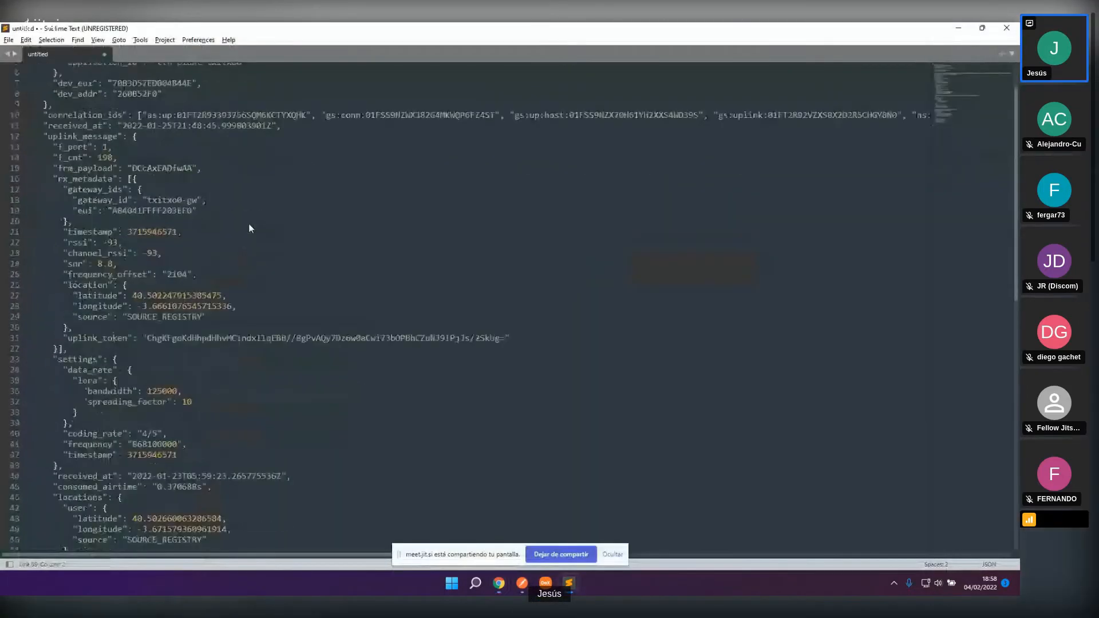
Step: Point out the uplink_message key and its frm_payload field in the pasted JSON
scroll(125, 205, "up", 4)
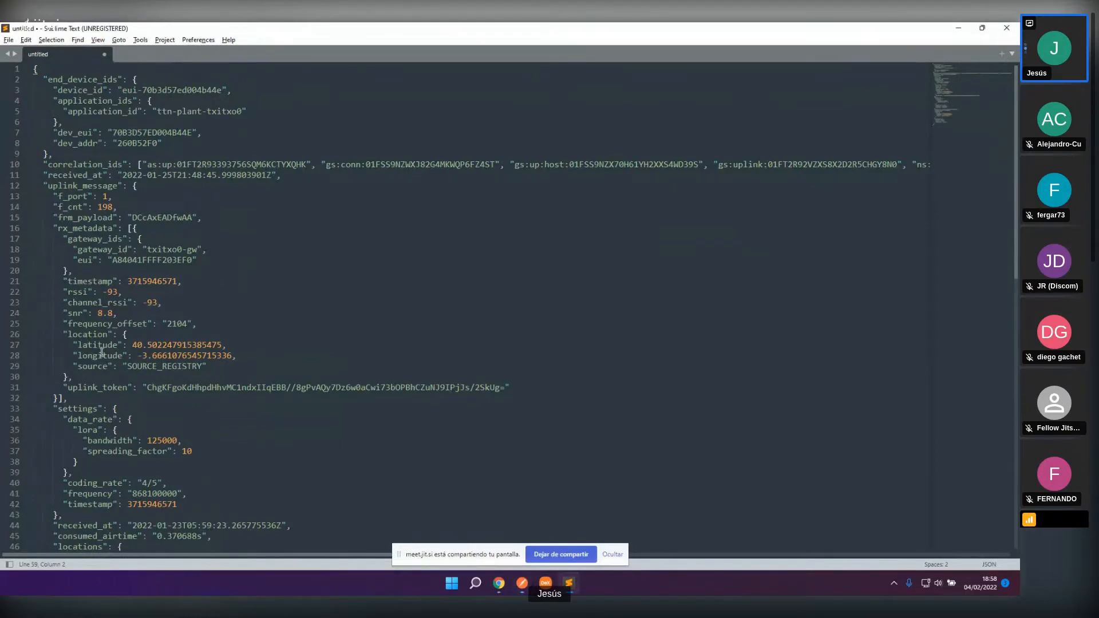
double_click(69, 189)
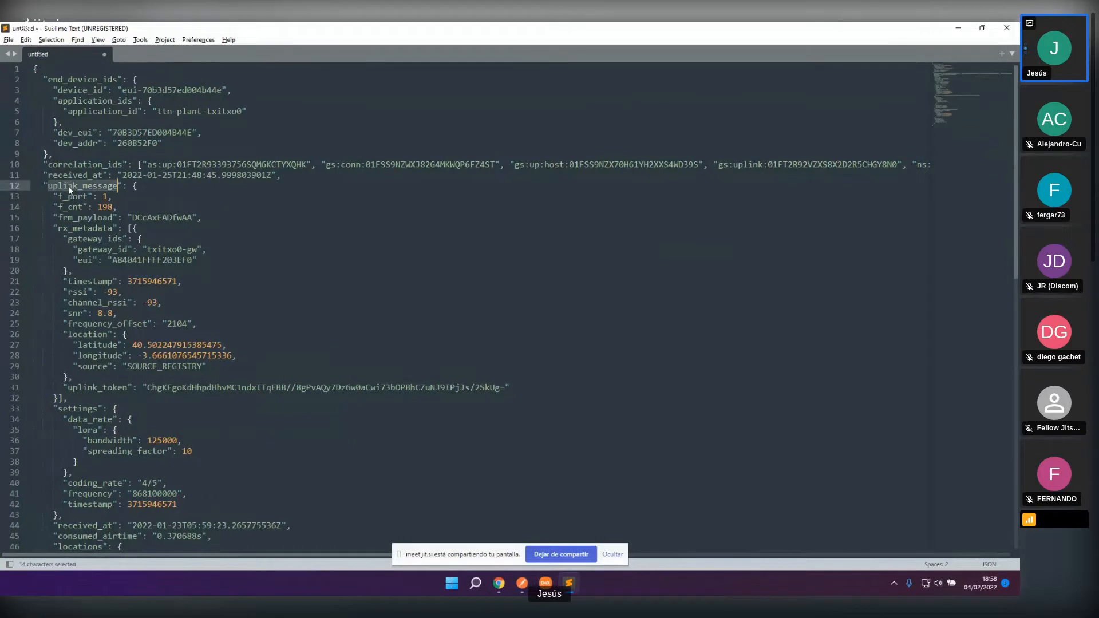
double_click(87, 218)
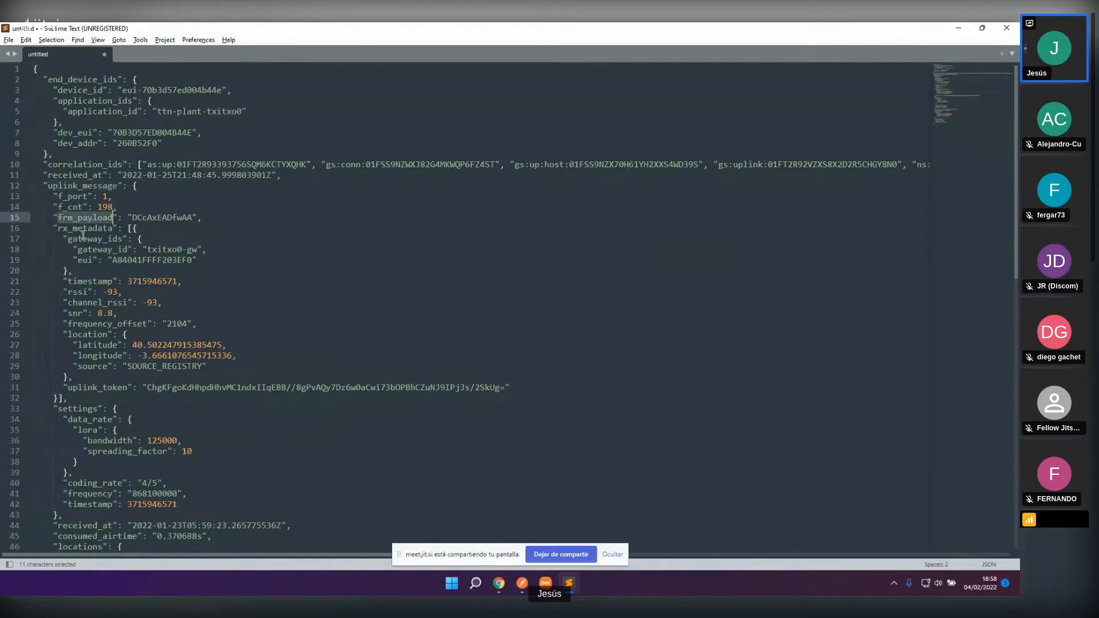
Step: Return to the Node-RED tab in Chrome and close the Base64 to Hex and JSONLint tabs
key("alt+Tab")
key("alt+Tab")
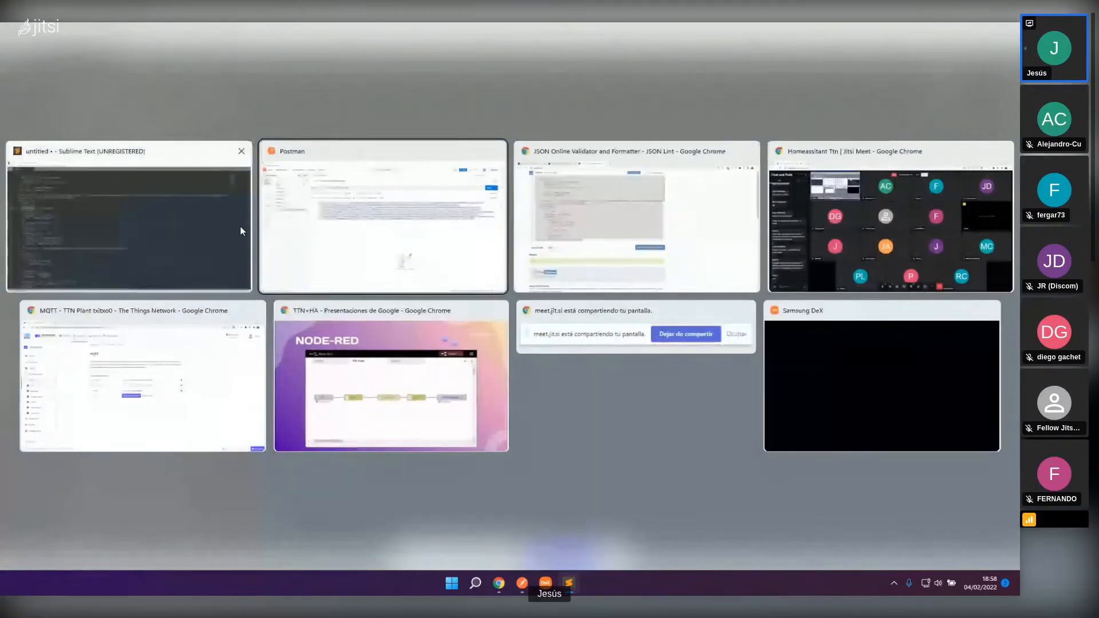
key("alt+Tab")
key("alt+Tab")
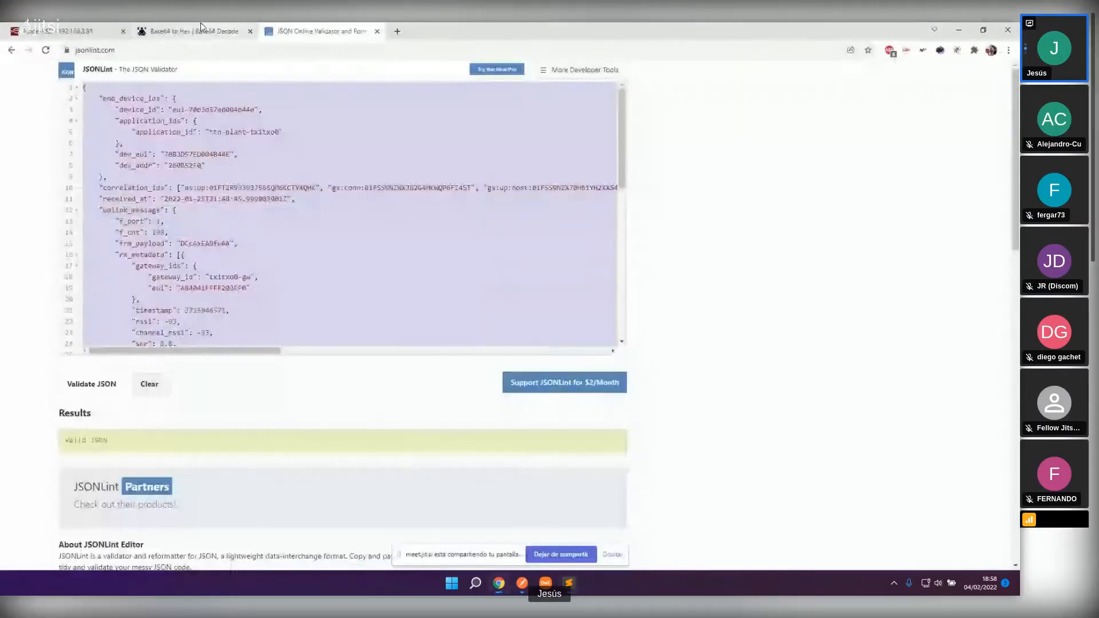
left_click(69, 30)
middle_click(178, 27)
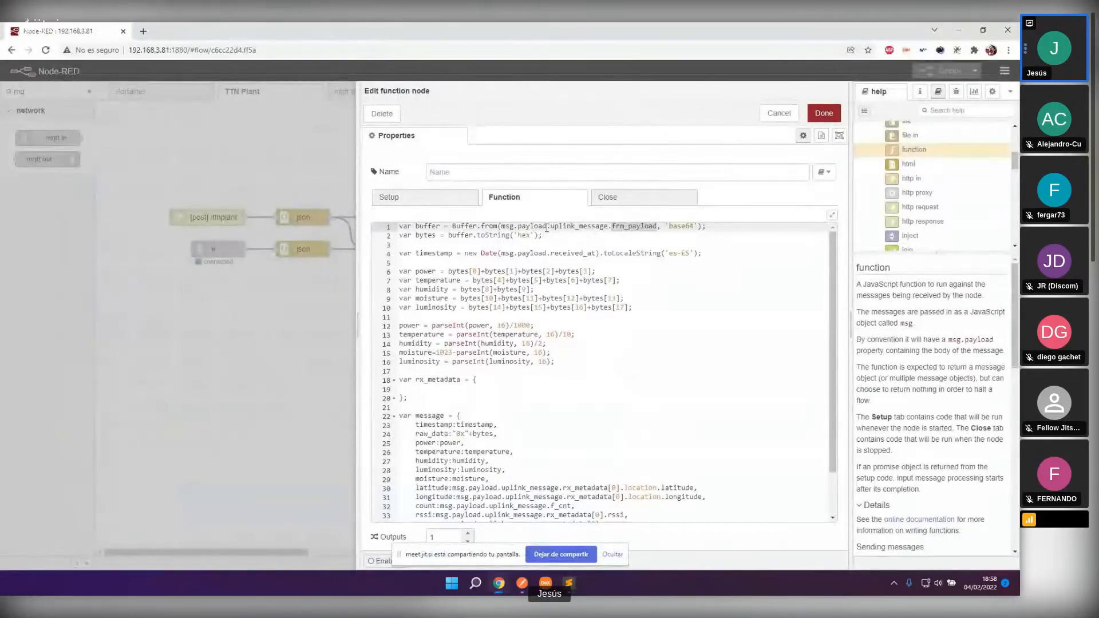
Step: Highlight the buffer and bytes conversion lines and the received_at field of the timestamp line in the function code
left_click_drag(546, 229, 441, 227)
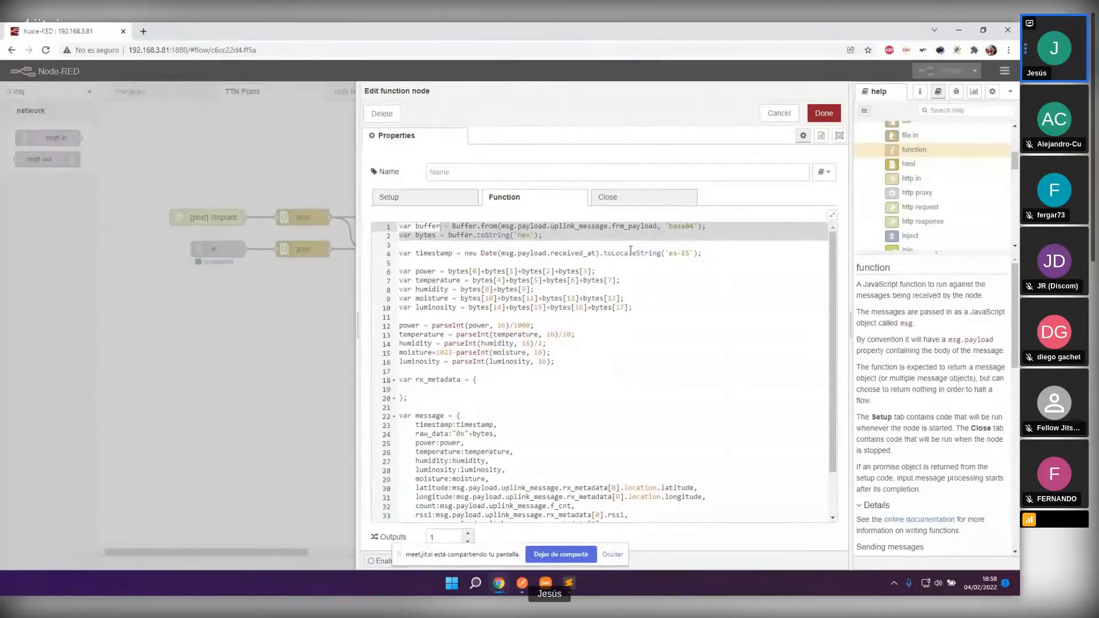
double_click(570, 253)
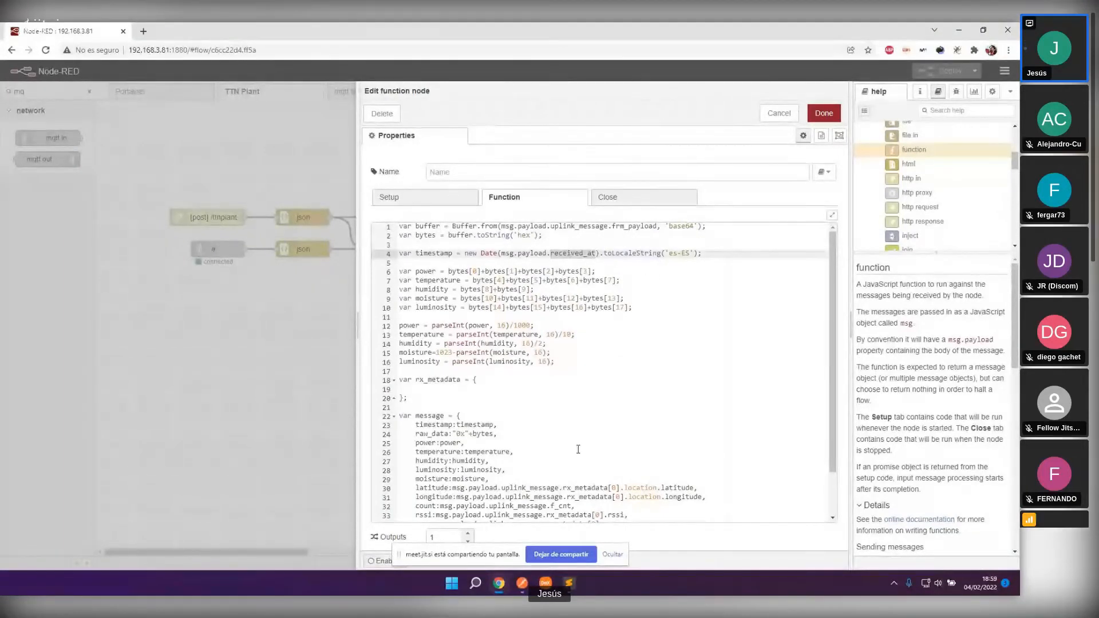
Step: Switch to Sublime Text and point out the received_at key inside uplink_message, just above consumed_airtime
key("alt+Tab")
key("alt+Tab")
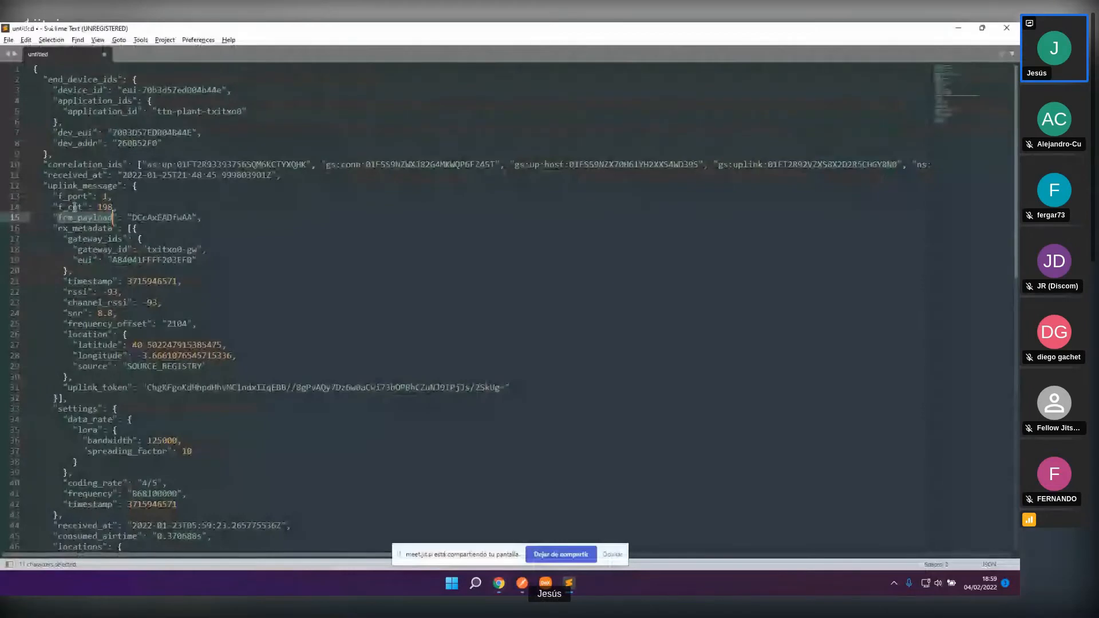
scroll(67, 304, "down", 1)
scroll(67, 303, "down", 5)
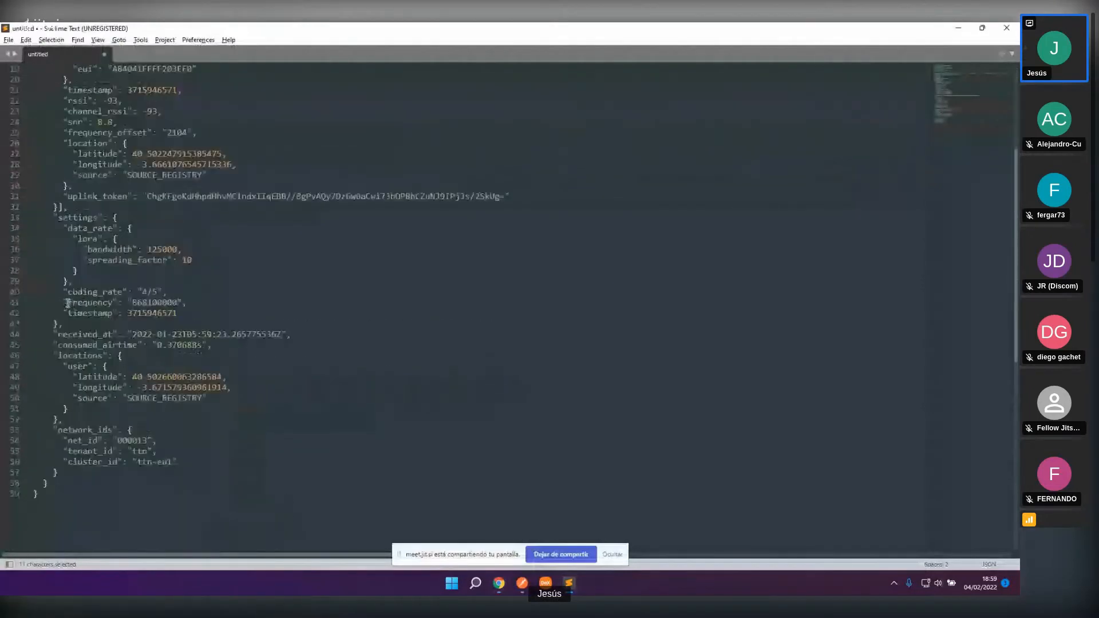
double_click(87, 335)
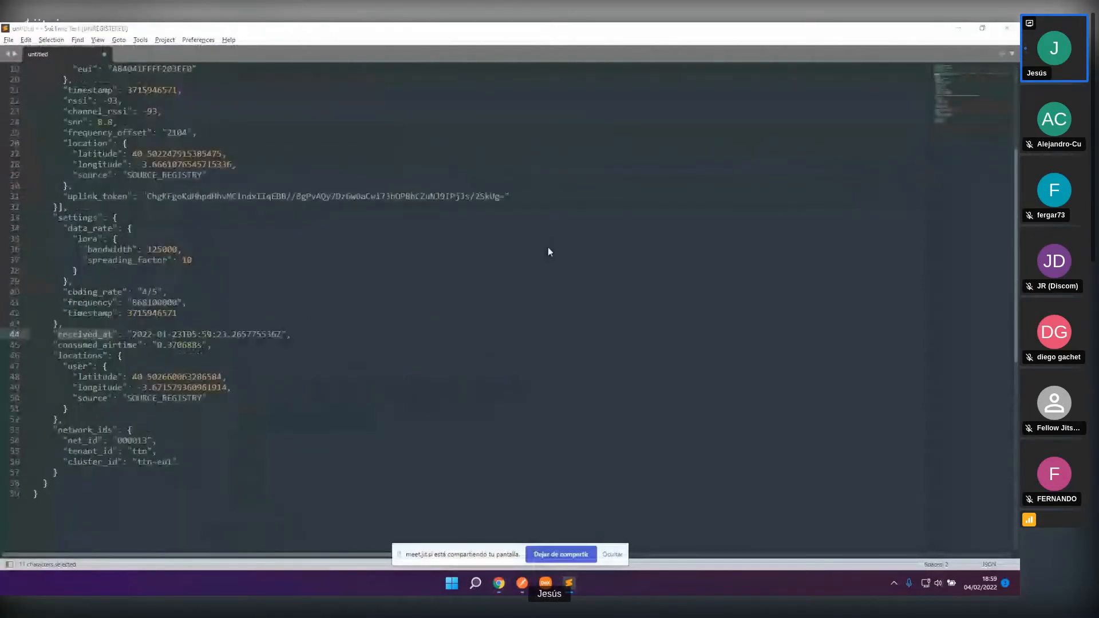
Step: Return to the Node-RED function code and highlight rx_metadata and the message object's latitude to frequency lines
key("alt+Tab")
scroll(569, 345, "down", 2)
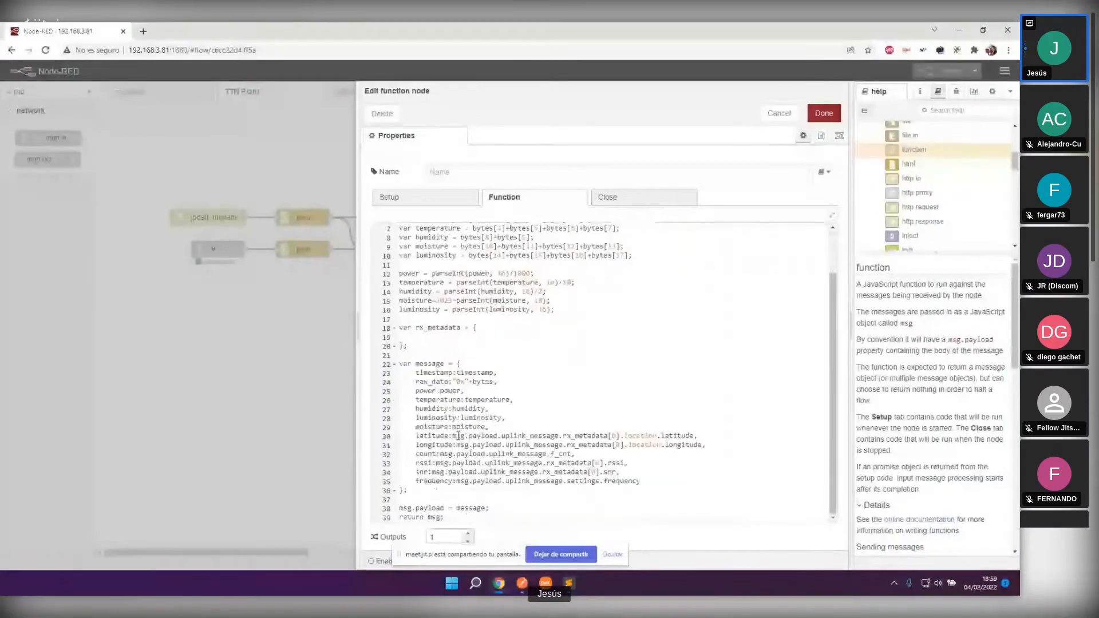
left_click_drag(452, 436, 555, 447)
double_click(583, 447)
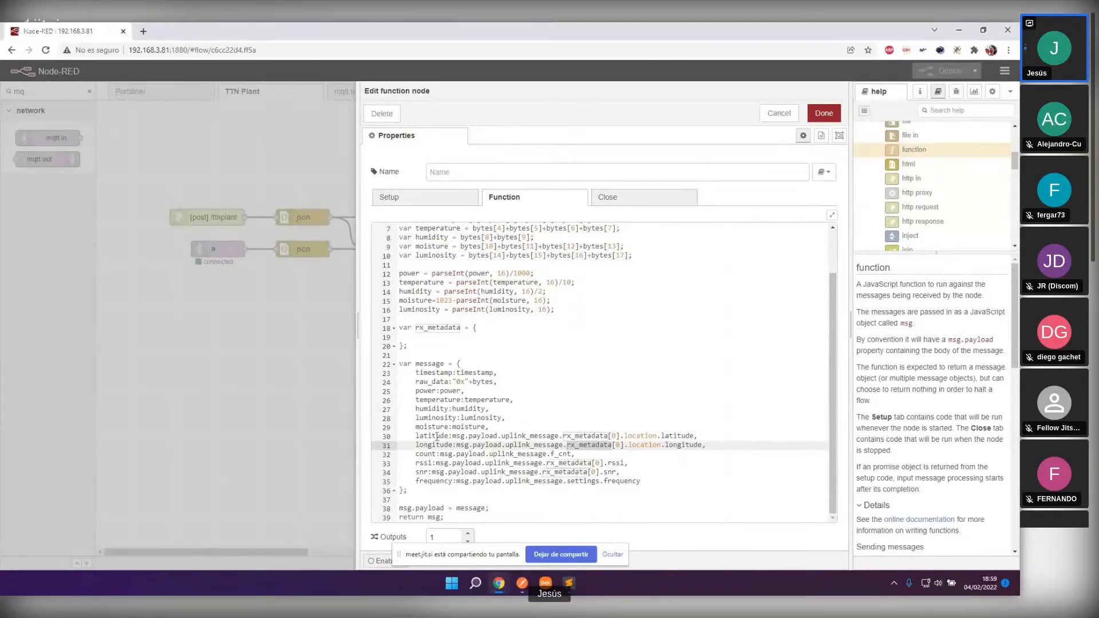
left_click_drag(415, 436, 652, 482)
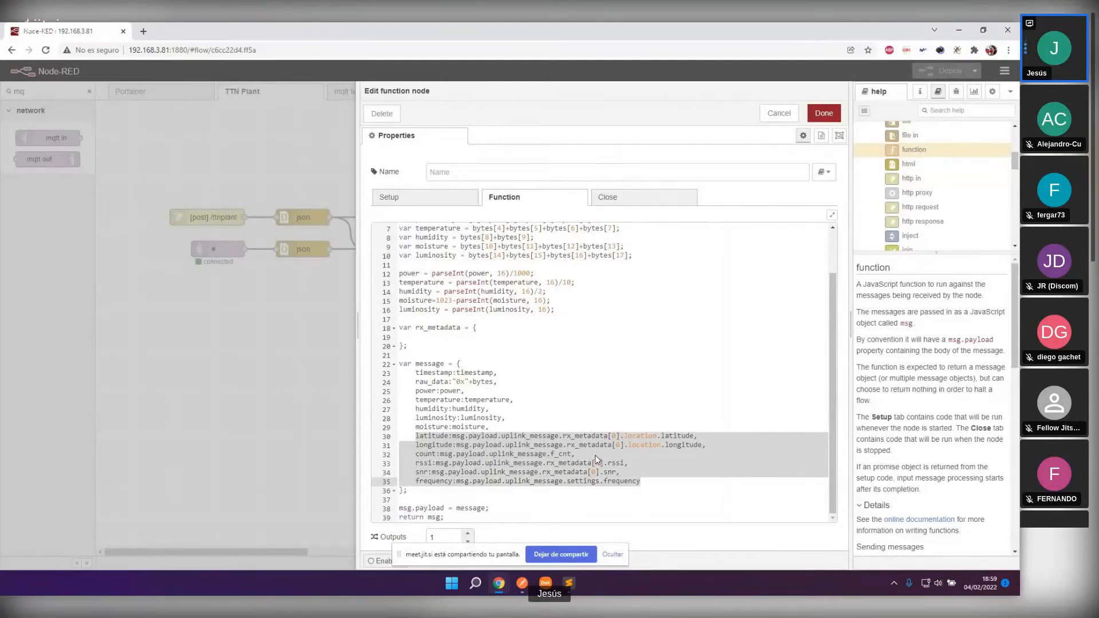
Step: Highlight the raw_data line and the power to moisture lines of the message object, and close the function editor without saving
left_click(513, 379)
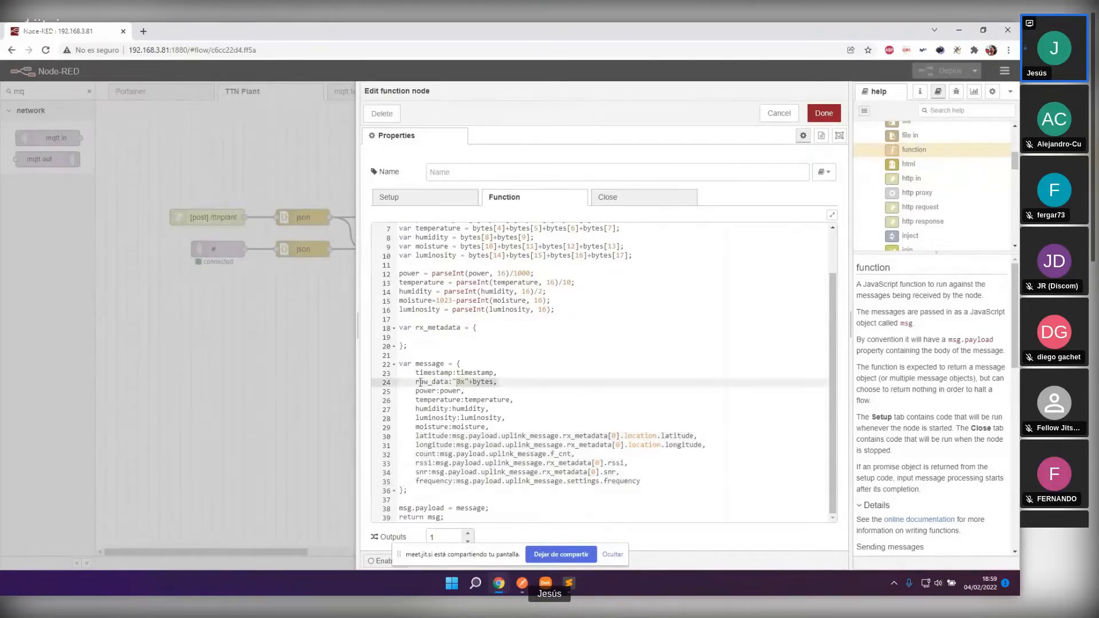
left_click(426, 393)
left_click_drag(426, 393, 512, 429)
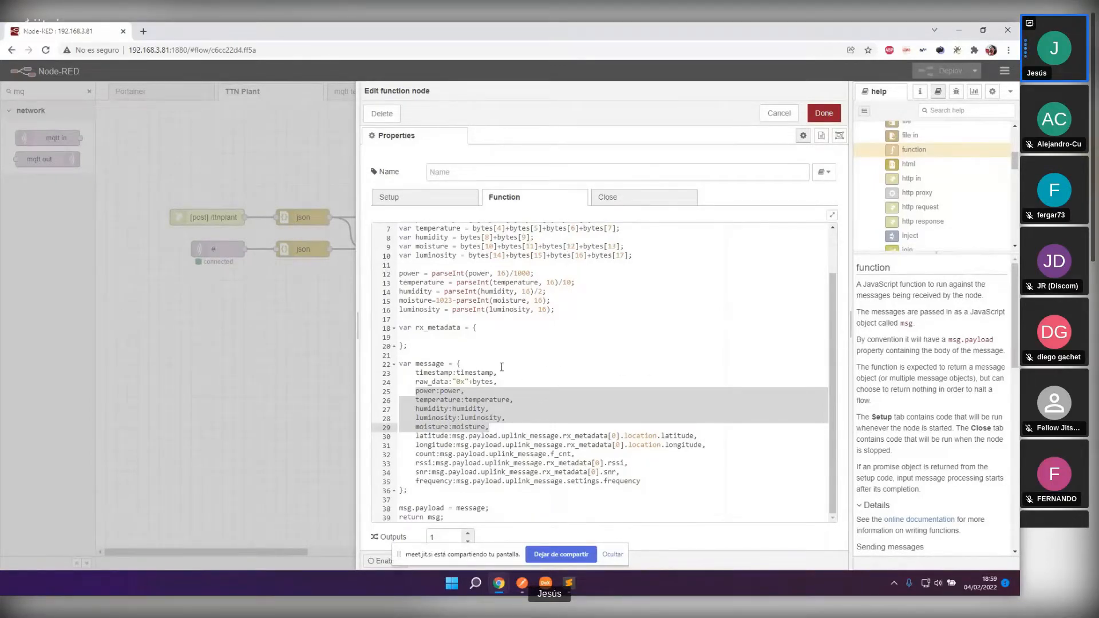
left_click(786, 117)
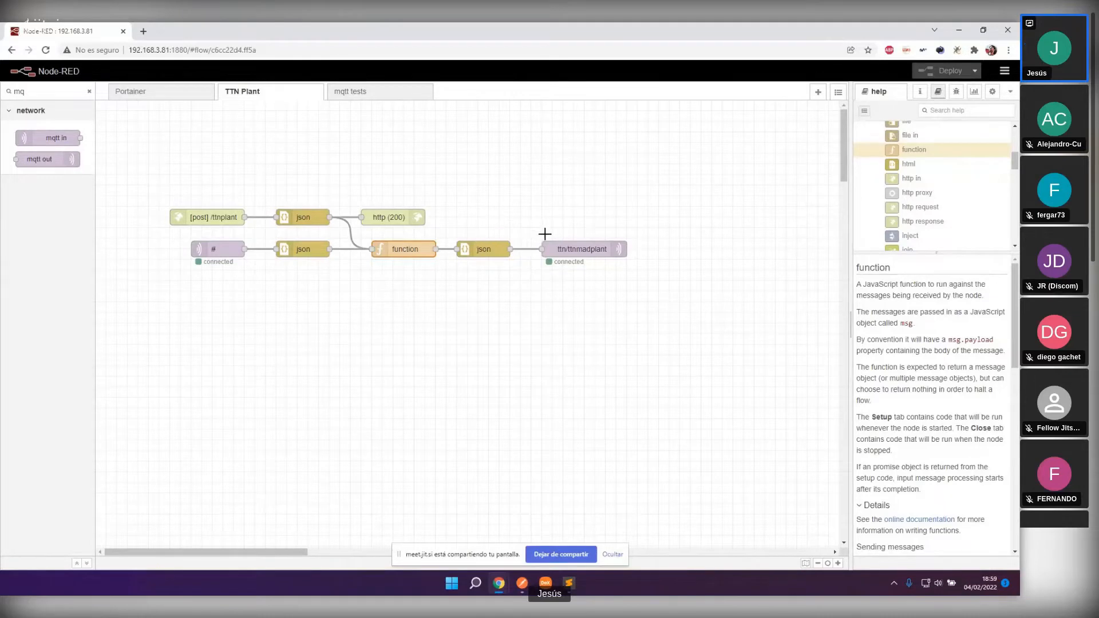
Step: Select the json node after the function and highlight the input and output payload entries in its help
left_click(491, 245)
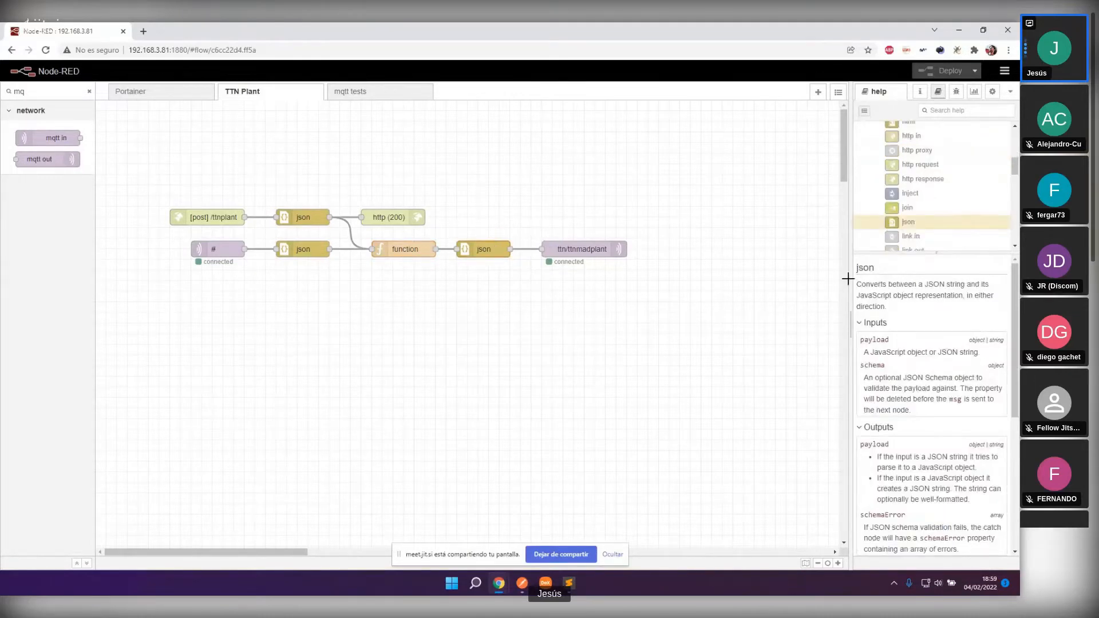
triple_click(870, 339)
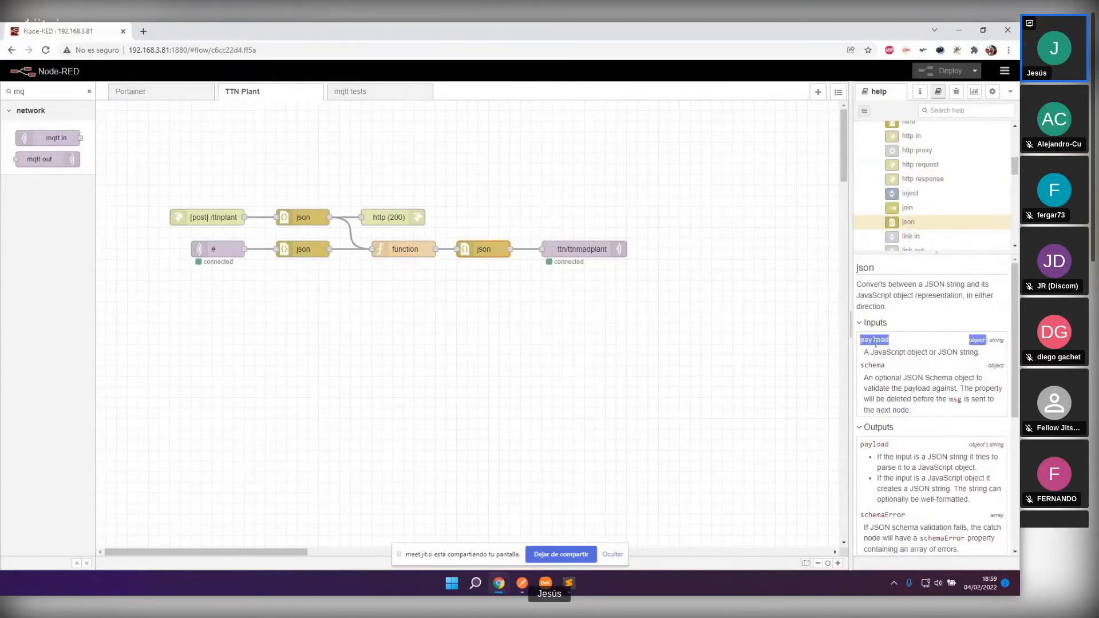
triple_click(875, 444)
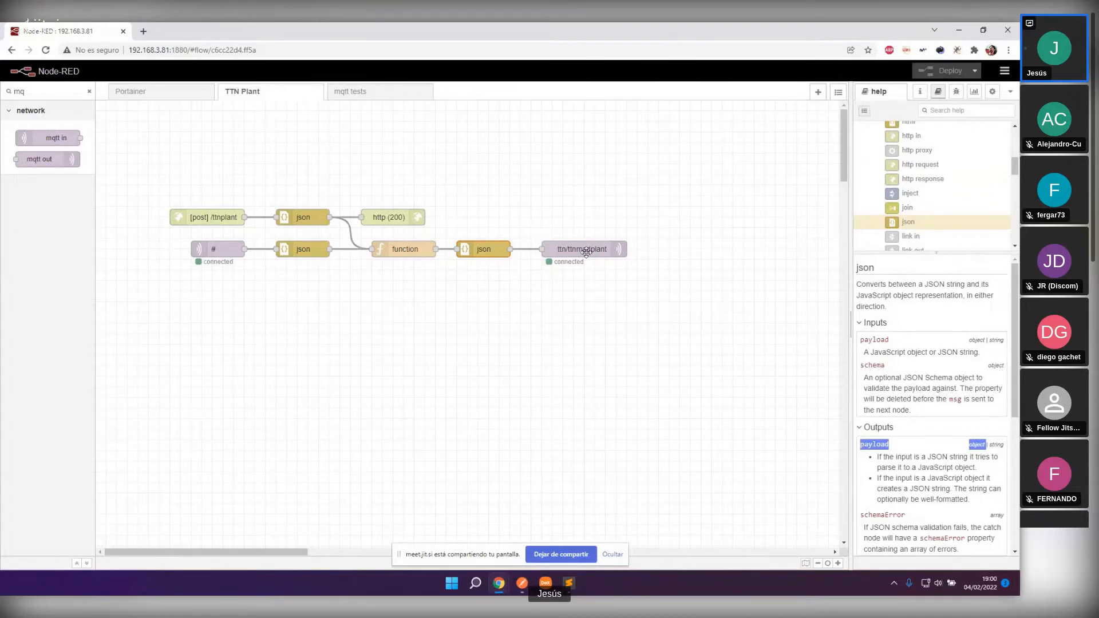
Step: Open the mqtt out node, highlight its ttn/ttnmadplant topic and close it without changes
double_click(585, 250)
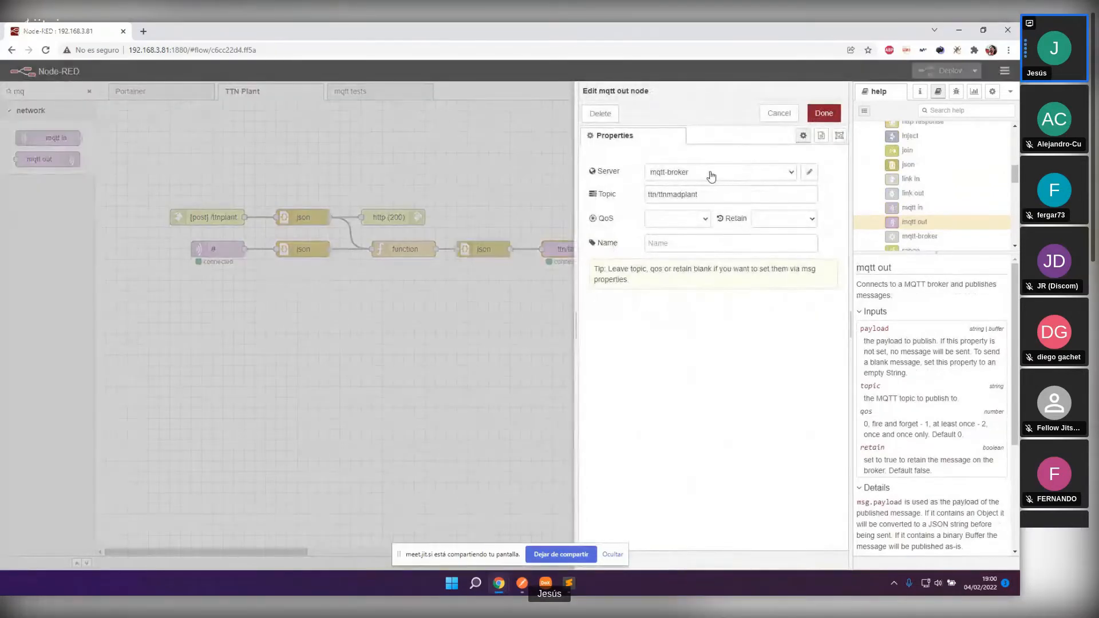
left_click_drag(694, 194, 624, 197)
left_click_drag(814, 196, 615, 194)
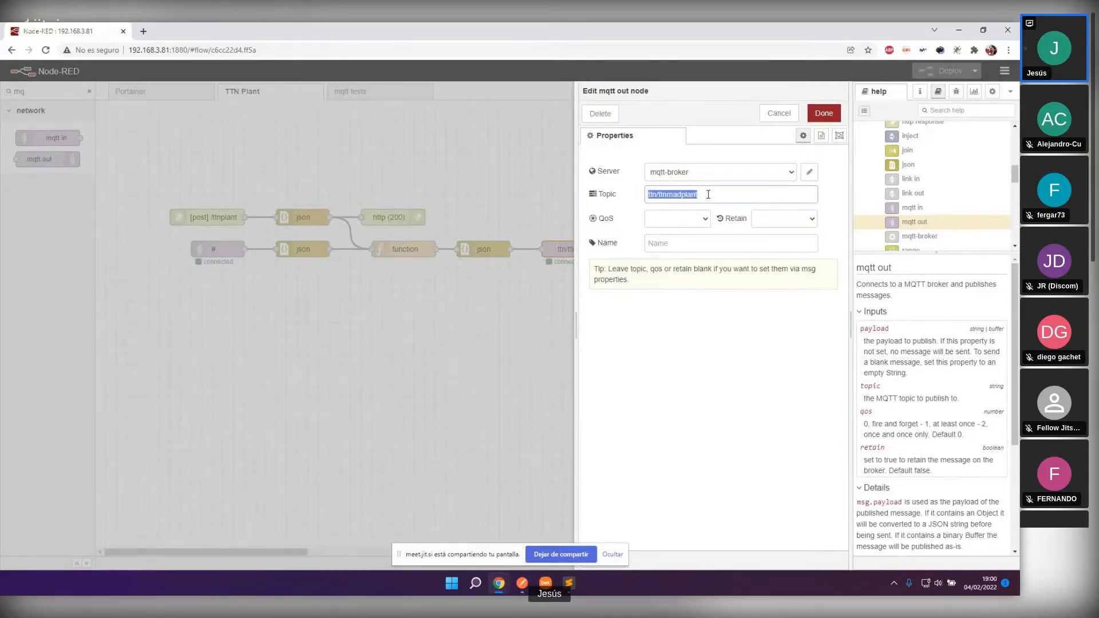
left_click(780, 114)
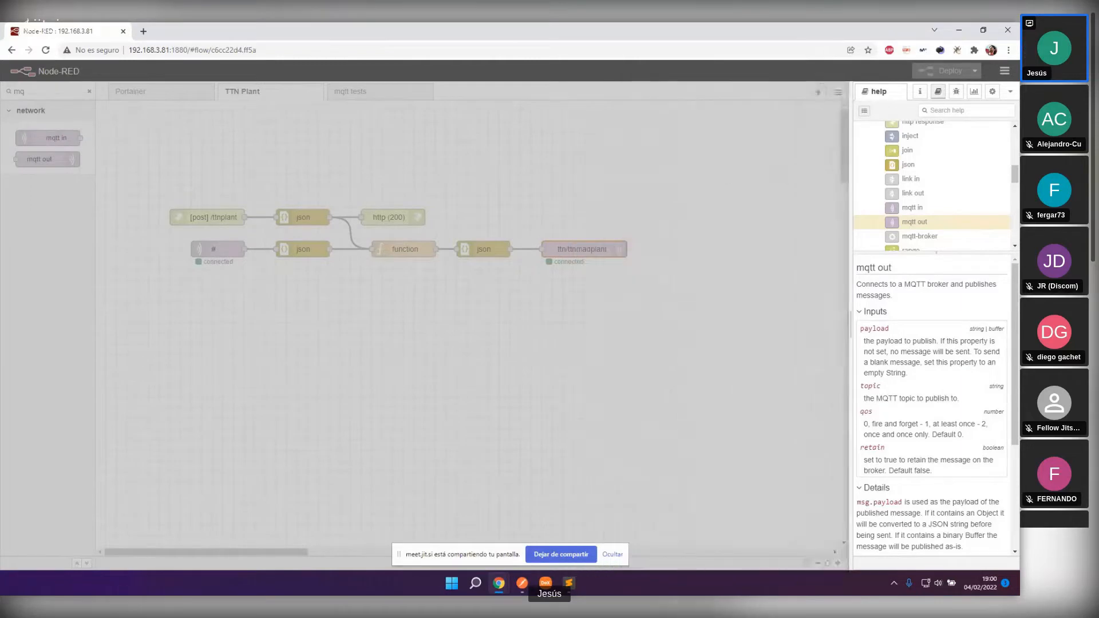
Step: Show the presentation's Node-RED code slide, return to Node-RED and select the whole MQTT row of nodes from # to ttn/ttnmadplant
mouse_move(502, 585)
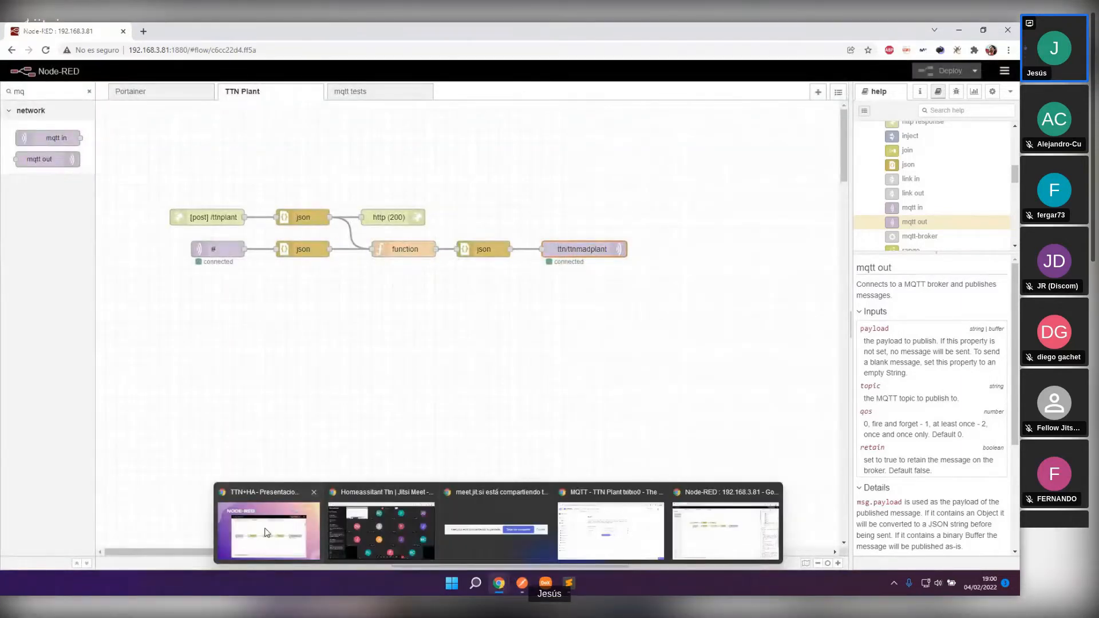
left_click(421, 527)
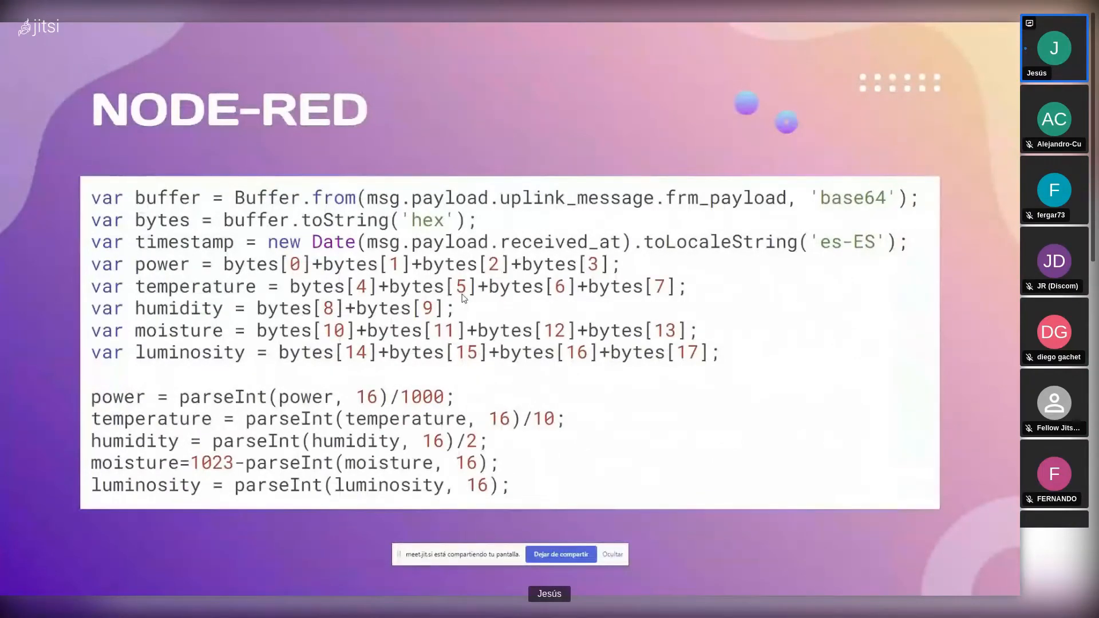
key("alt+Tab")
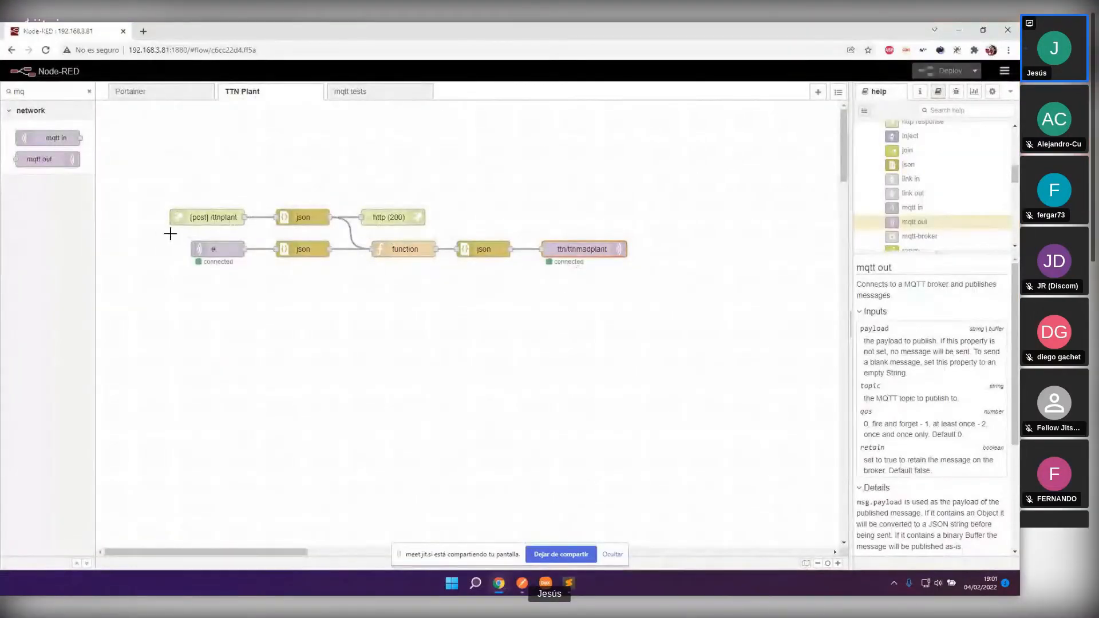
left_click_drag(168, 232, 702, 269)
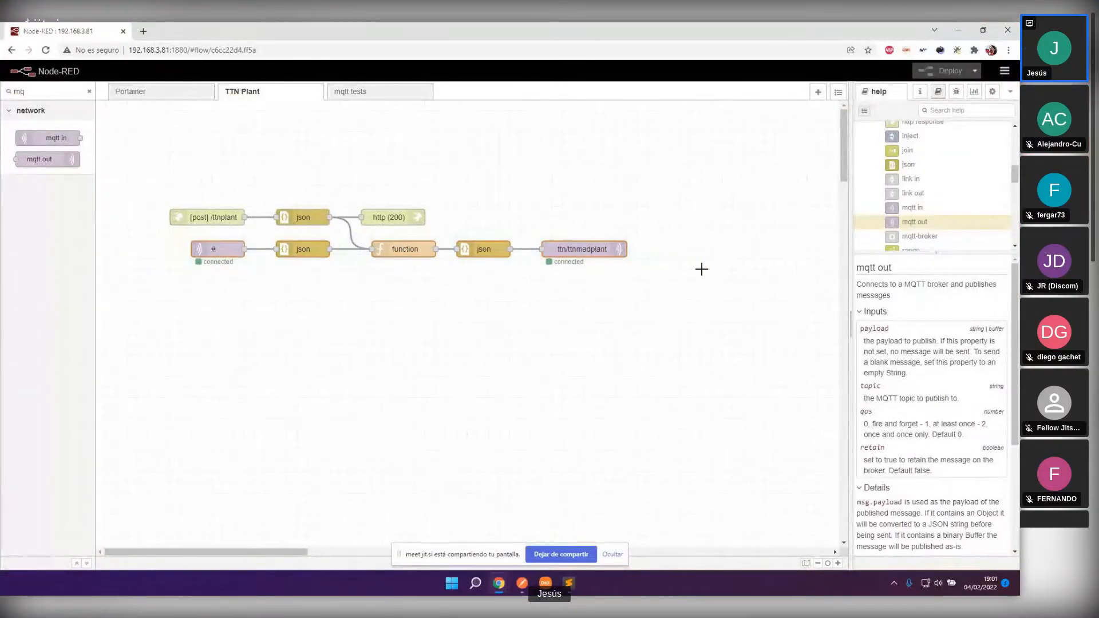
Step: Switch to the presentation and advance to the Home Assistant slide with the configuration.yaml sensor
key("alt+Tab")
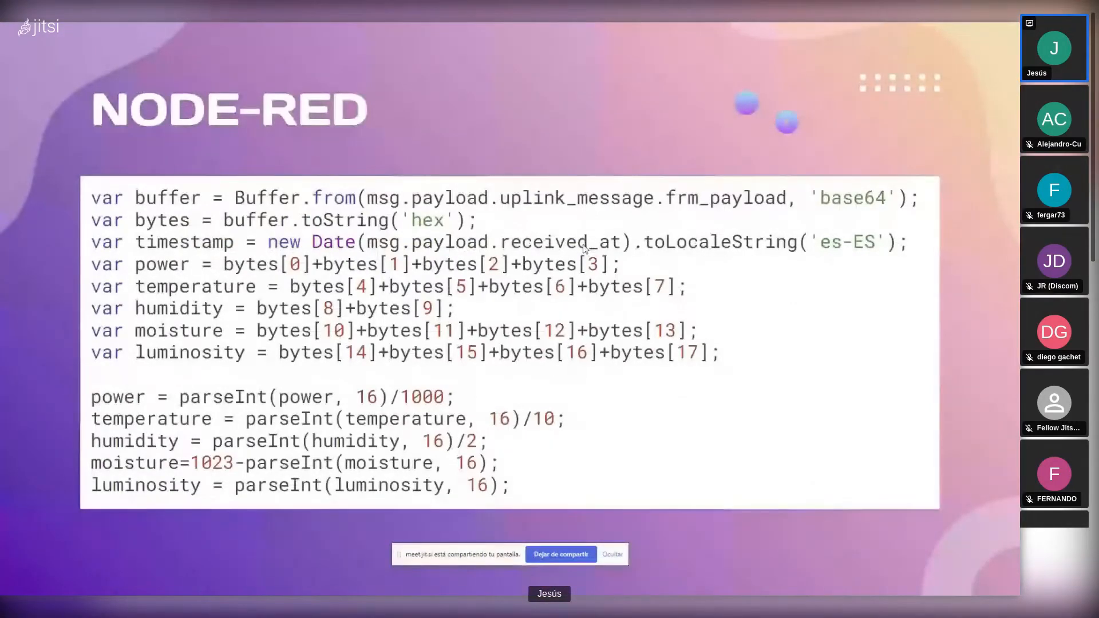
key("Right")
key("Right")
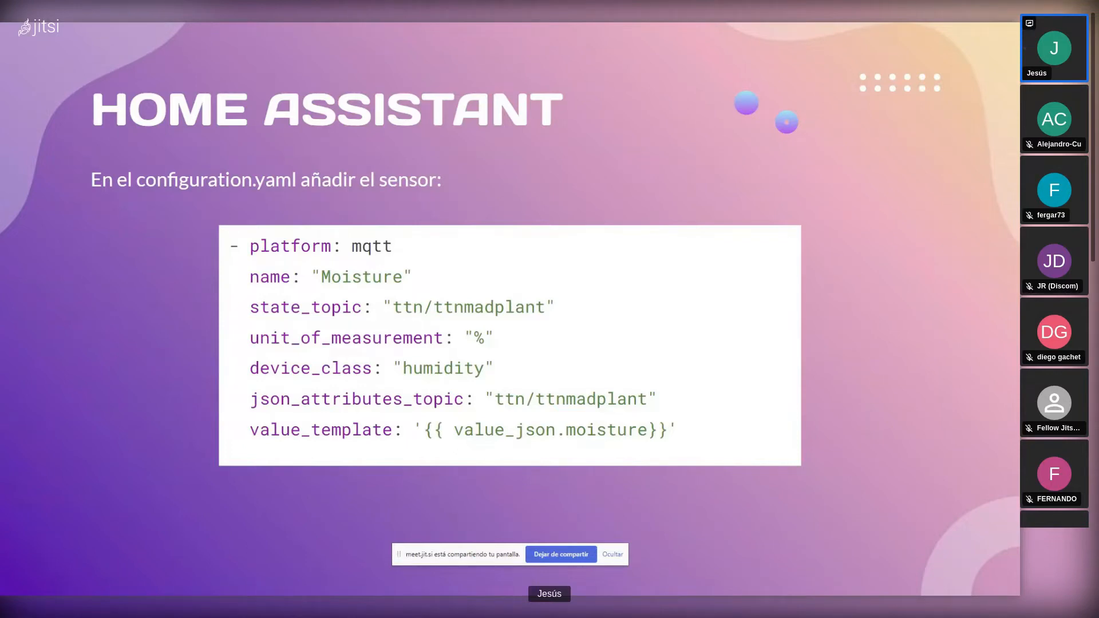
Step: Bring up Samsung DeX in a restored window instead of full screen and hide the screen-sharing bar
left_click_drag(0, 44, 423, 24)
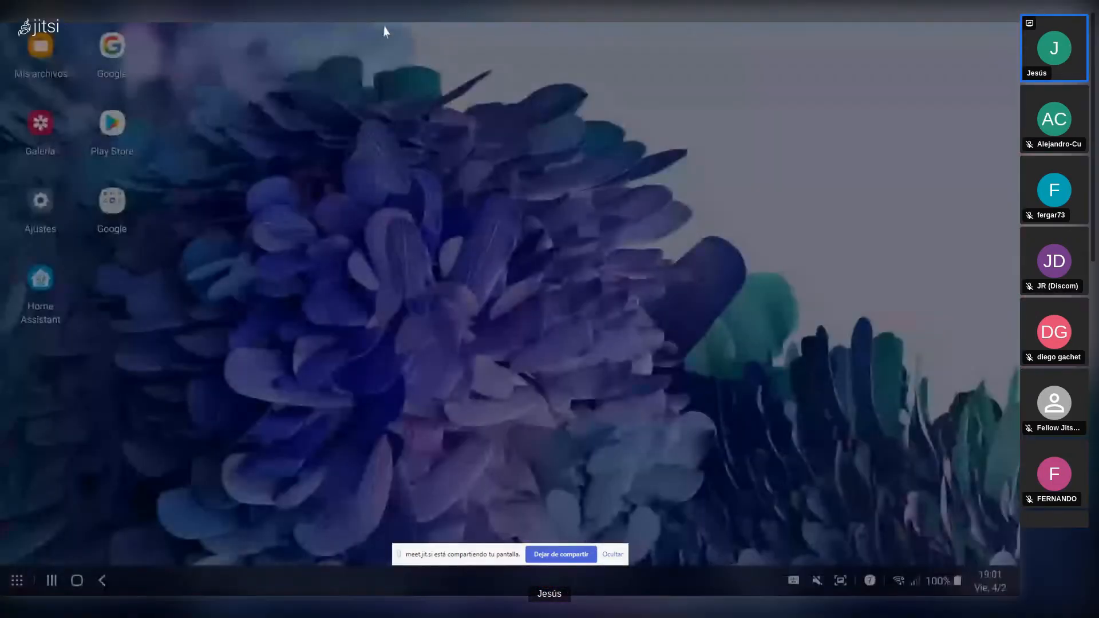
mouse_move(680, 27)
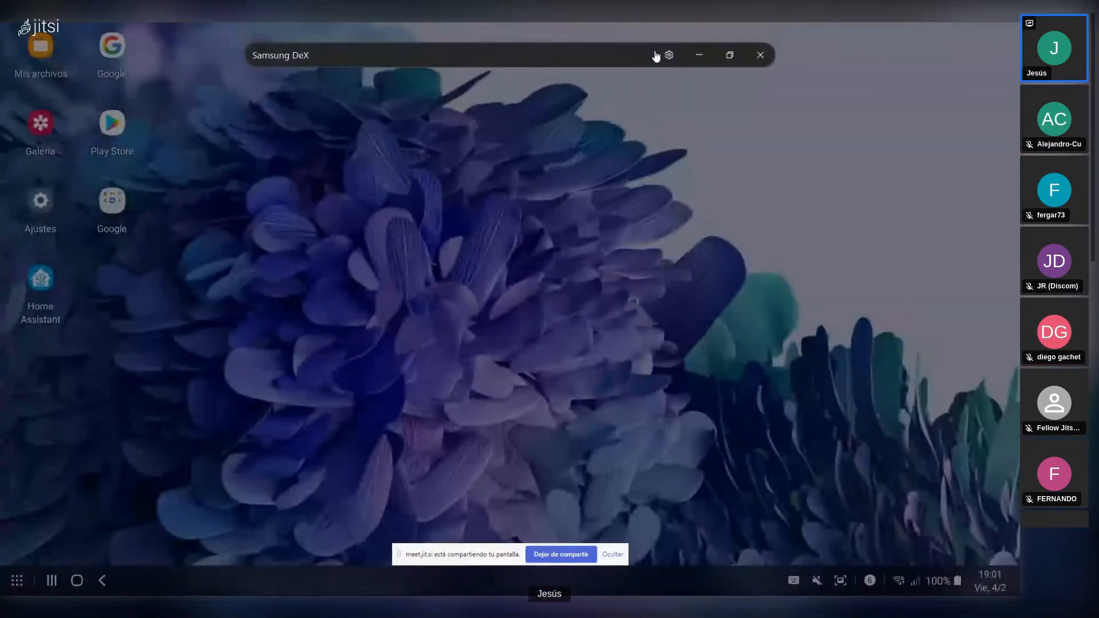
left_click(727, 51)
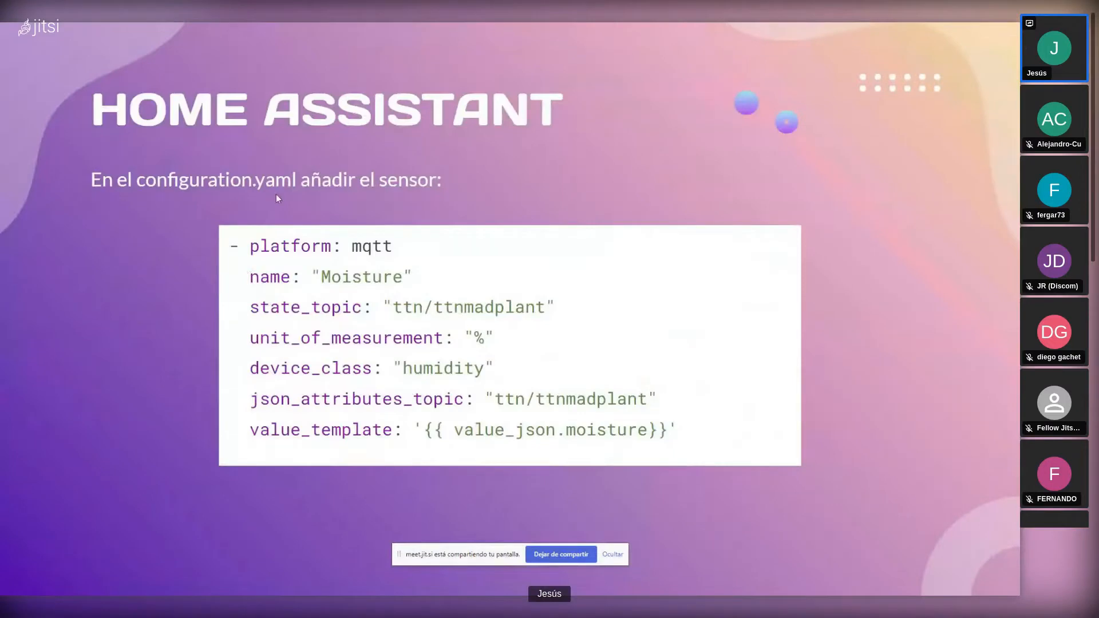
left_click_drag(276, 194, 602, 40)
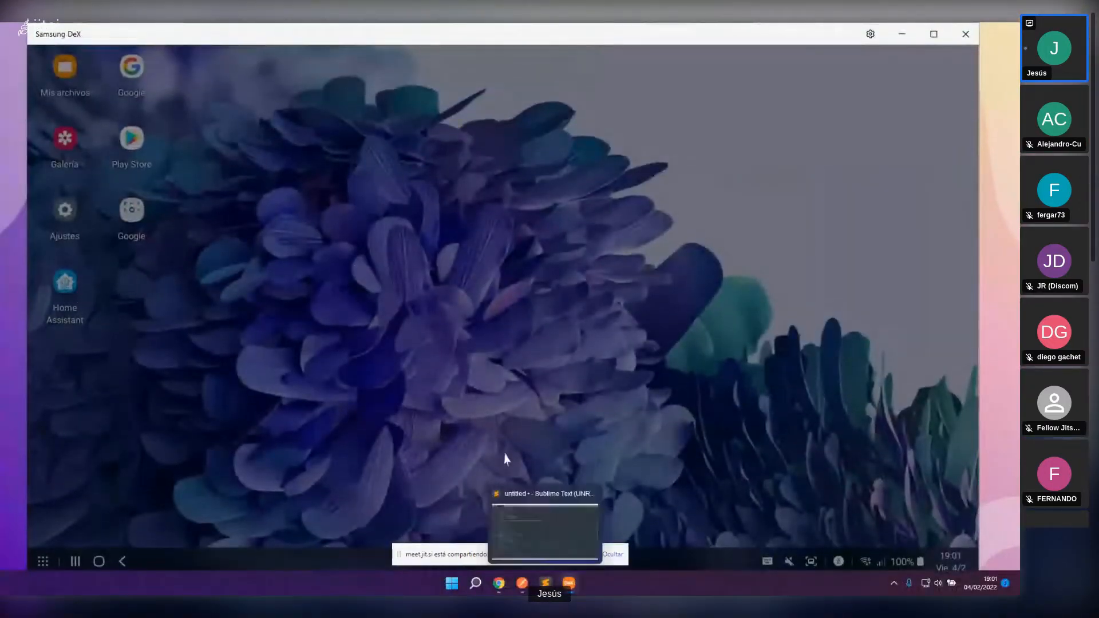
left_click(618, 557)
Step: Open the Home Assistant app in Samsung DeX and maximize its window
double_click(65, 285)
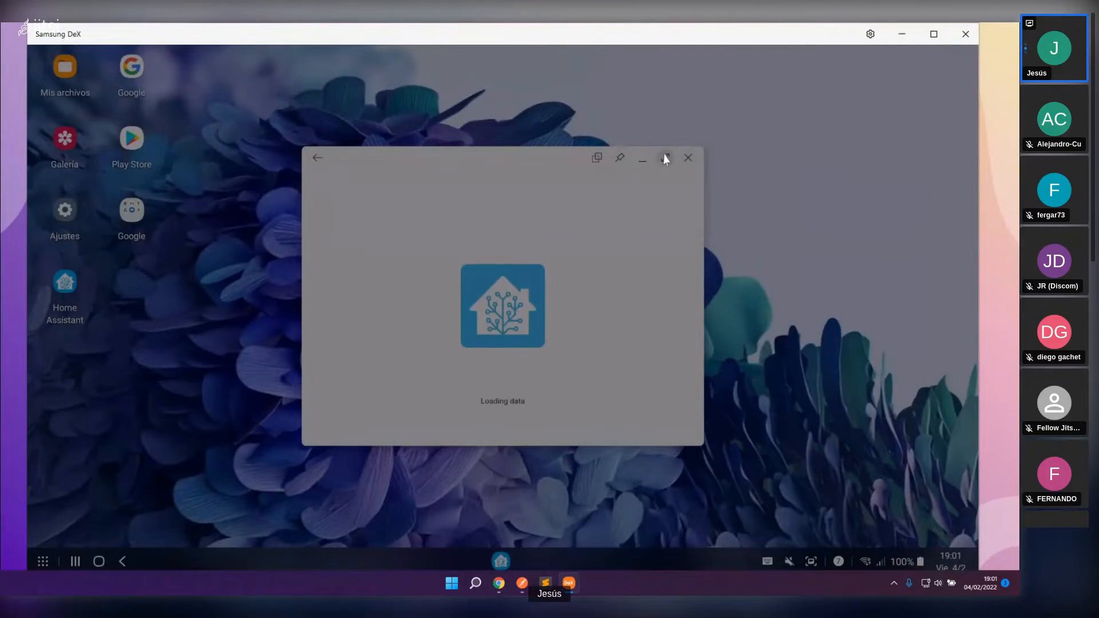
left_click(665, 160)
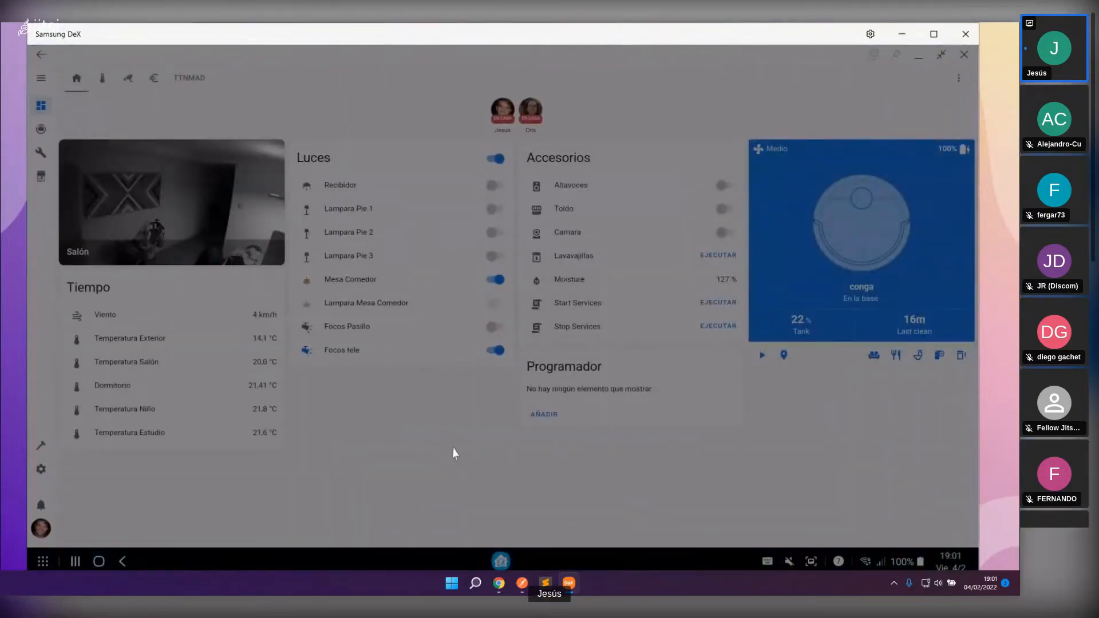
Step: Switch to the Jitsi Meet window, return to Home Assistant and open the TTNMAD dashboard view
mouse_move(499, 583)
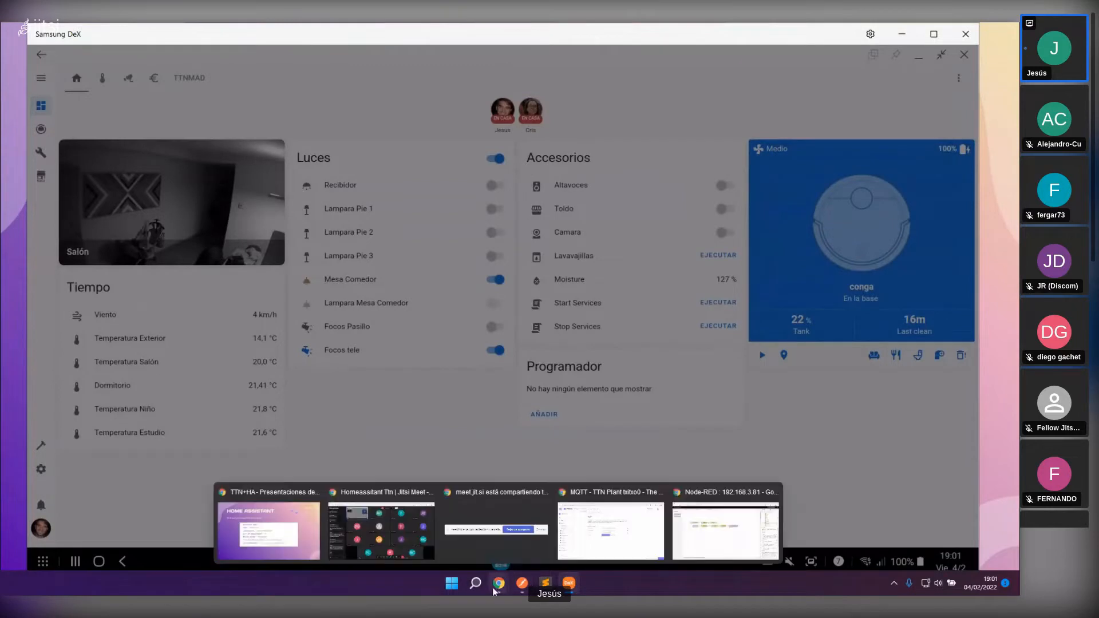
left_click(391, 540)
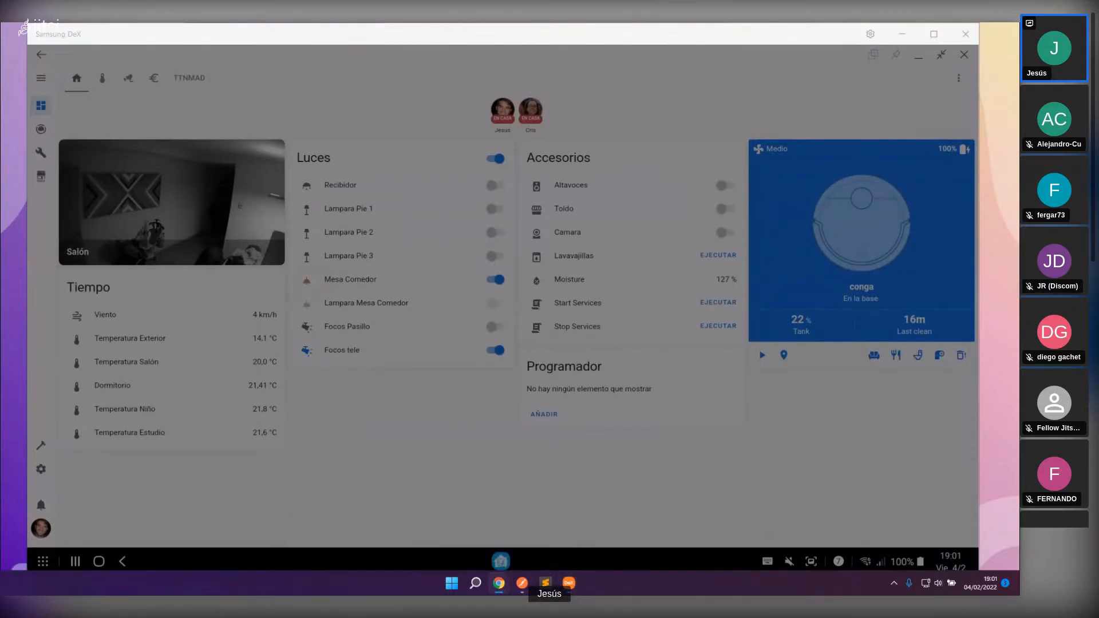
left_click(466, 442)
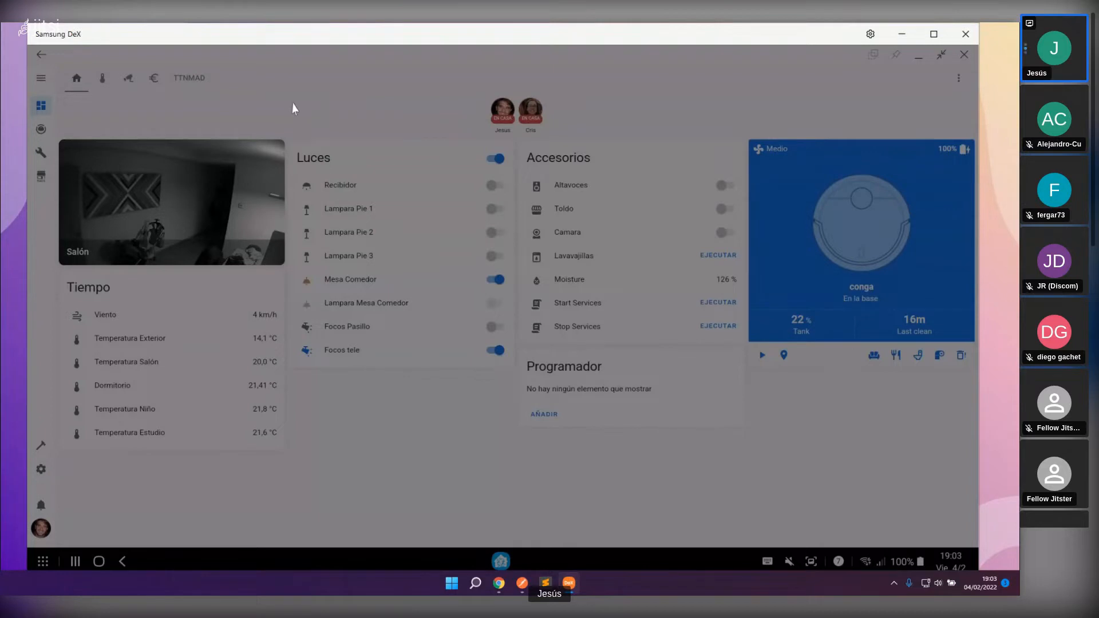
left_click(193, 84)
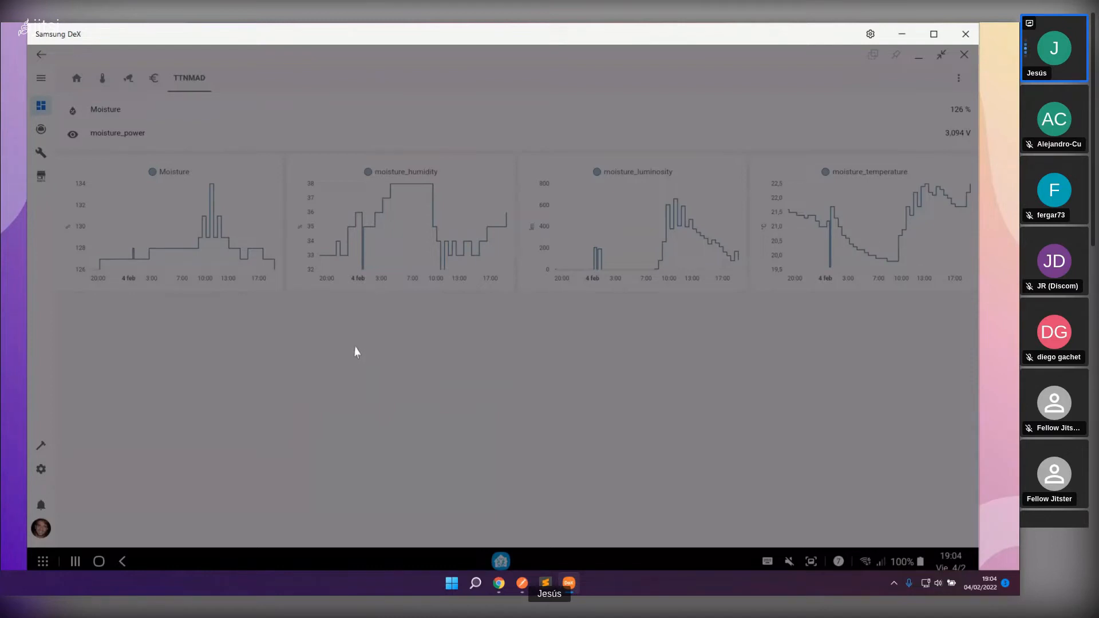
Step: Show the presentation's Home Assistant sensor slide again and return to the TTNMAD dashboard in Samsung DeX
key("super+Tab")
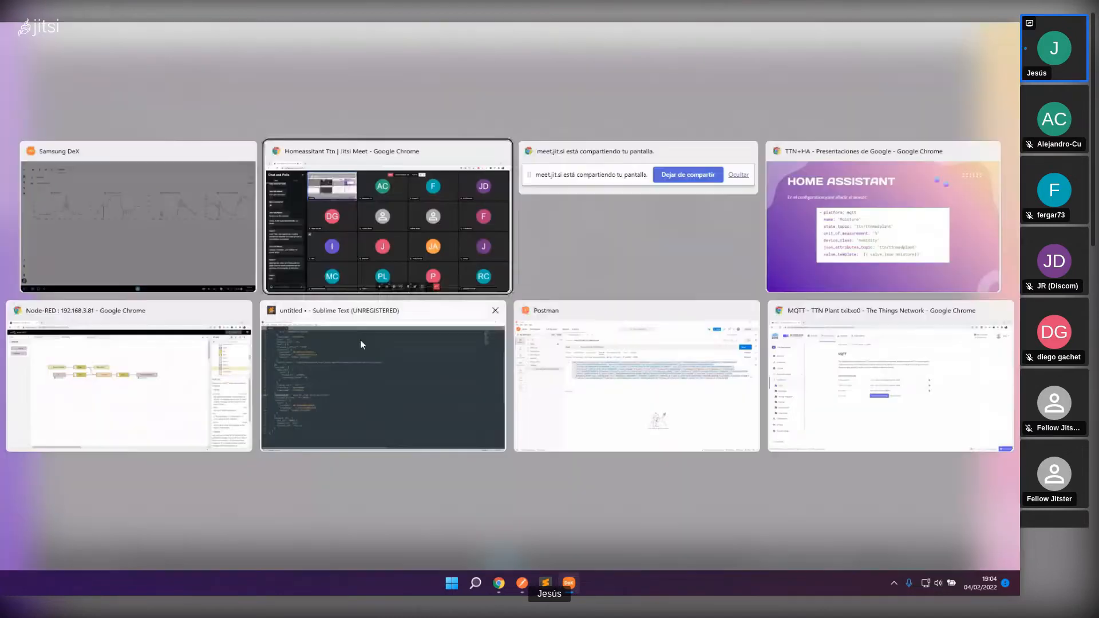
key("Right")
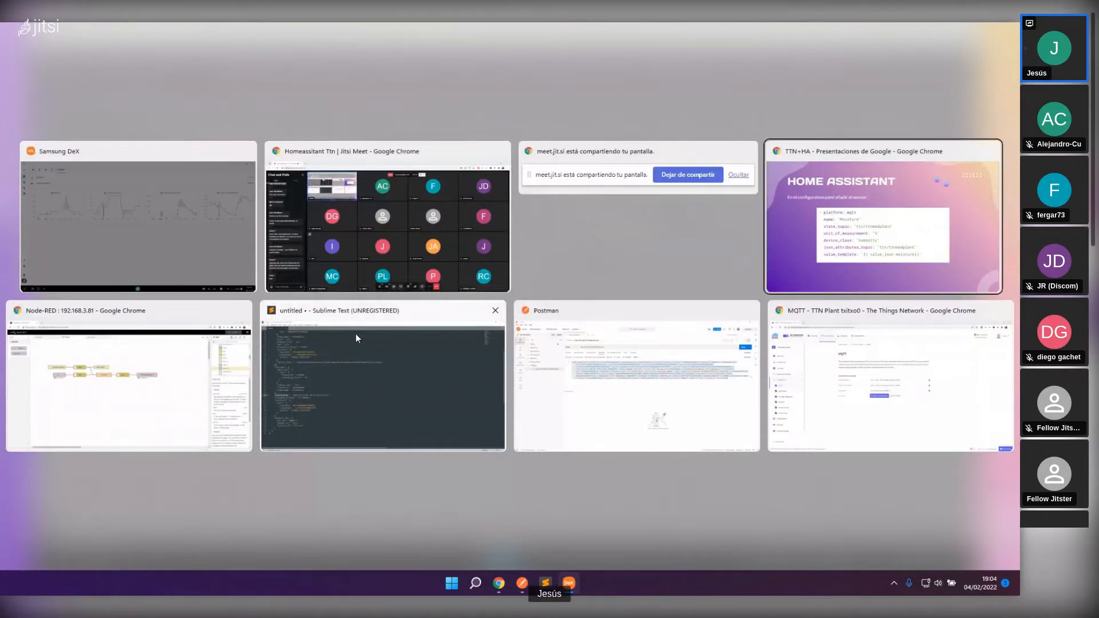
key("Return")
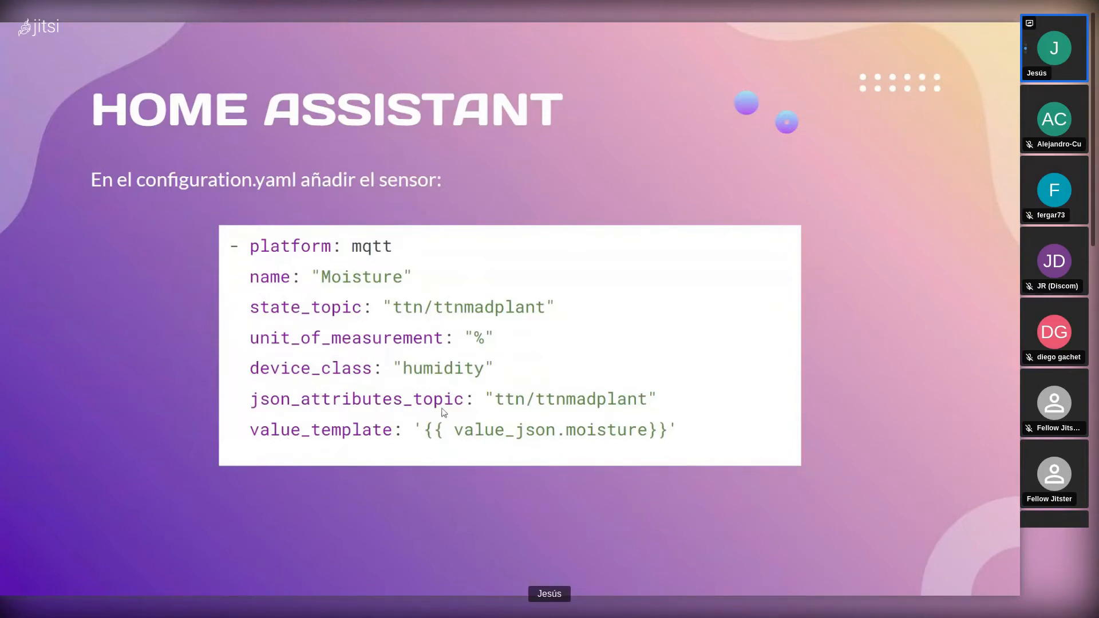
key("super+Tab")
key("Return")
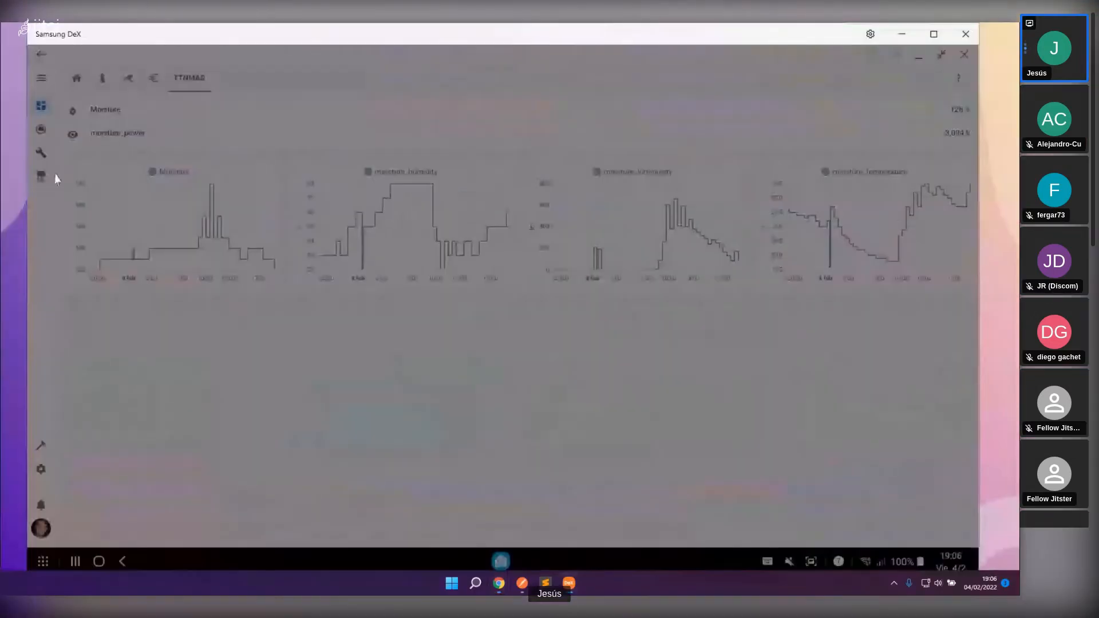
Step: Open the developer tools' entity states and load the sensor.moisture entity for setting its state
left_click(40, 448)
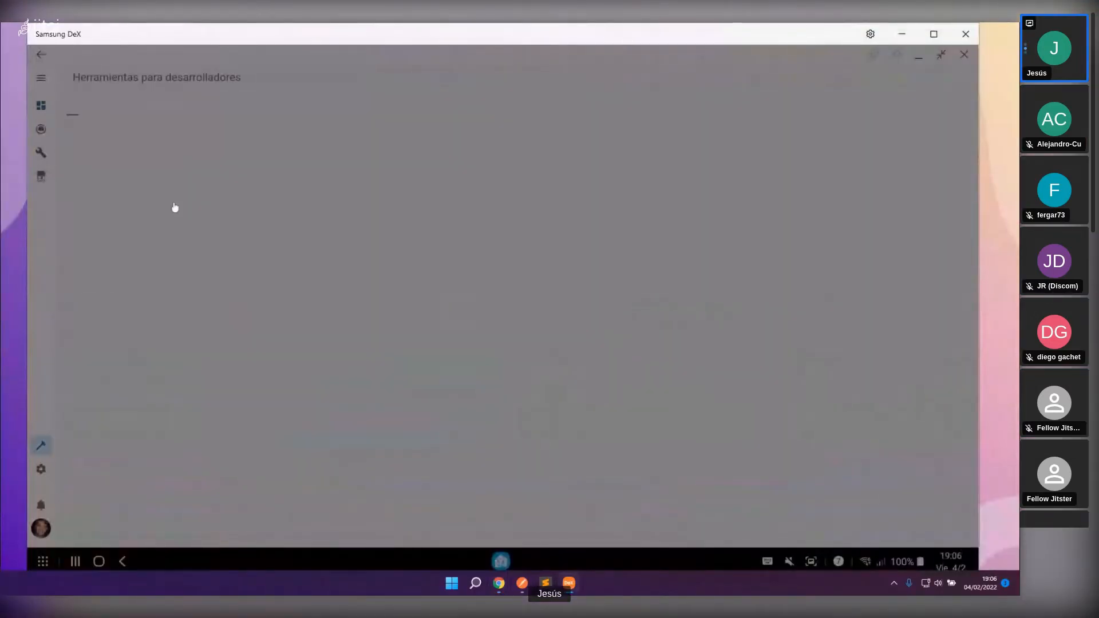
left_click(121, 169)
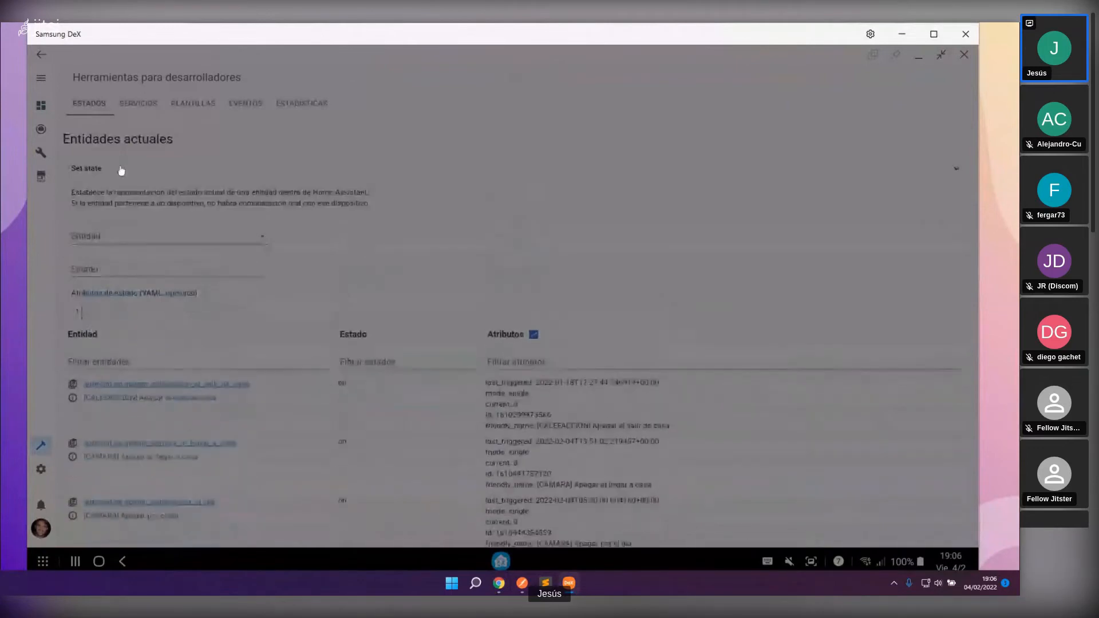
left_click(122, 171)
left_click(124, 171)
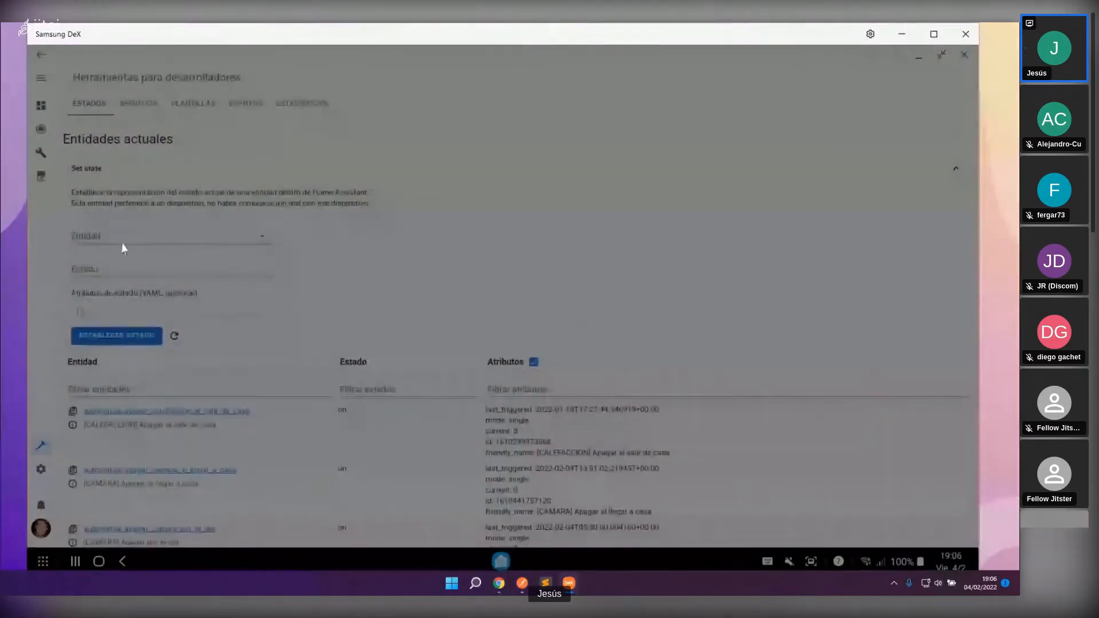
left_click(123, 237)
type("moist")
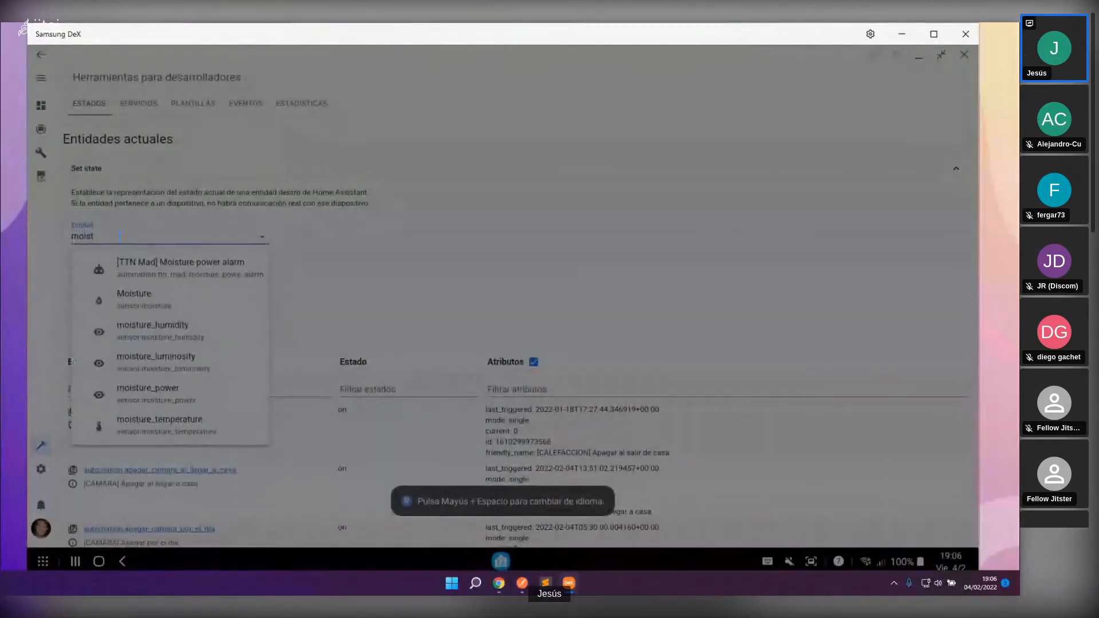
left_click(133, 304)
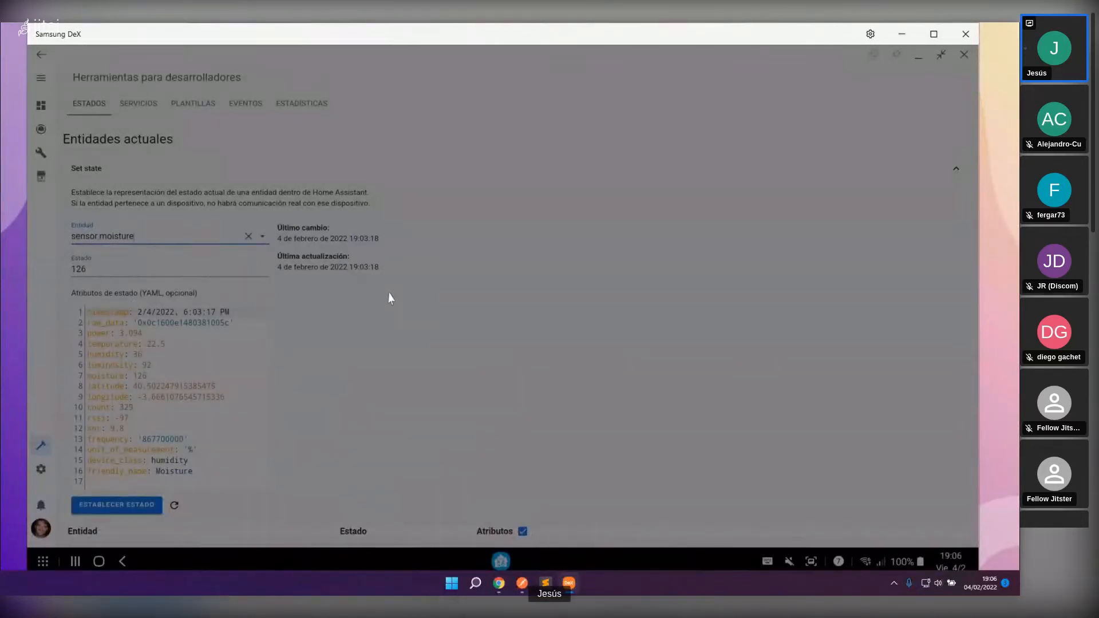
Step: Highlight sensor.moisture's raw_data attribute, the lines from unit_of_measurement to friendly_name, and the block from timestamp to frequency
scroll(69, 289, "down", 1)
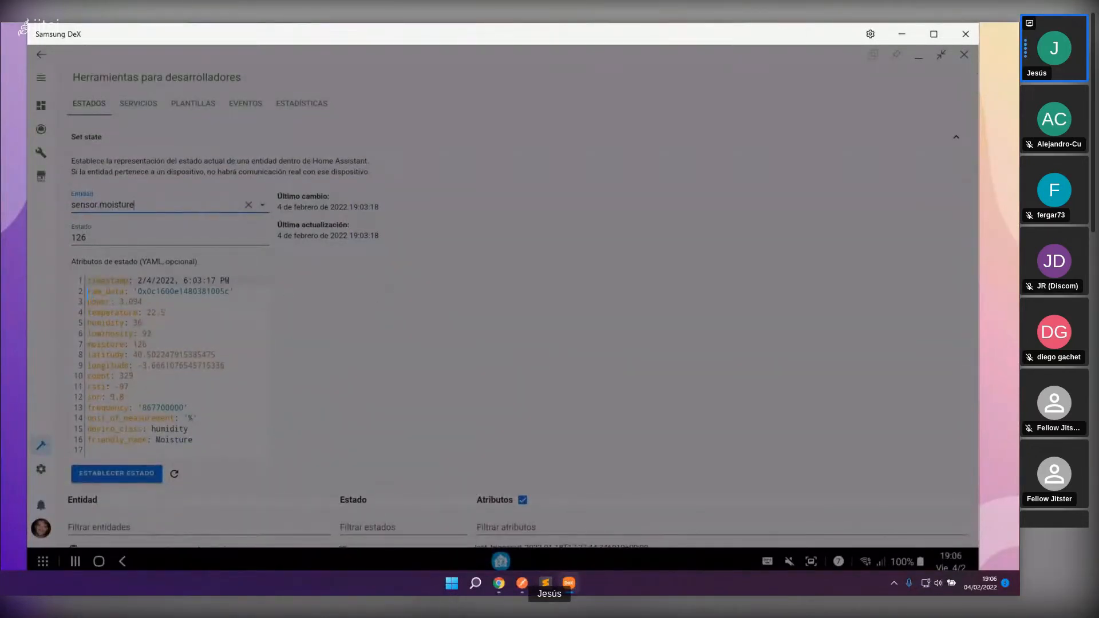
left_click_drag(88, 281, 124, 291)
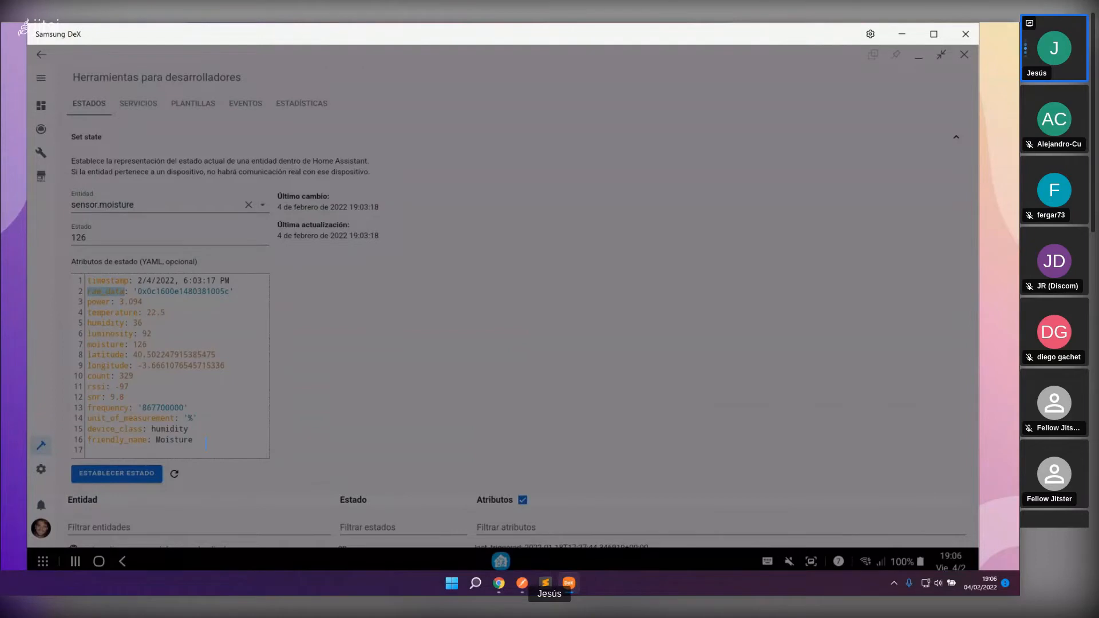
left_click_drag(204, 439, 86, 418)
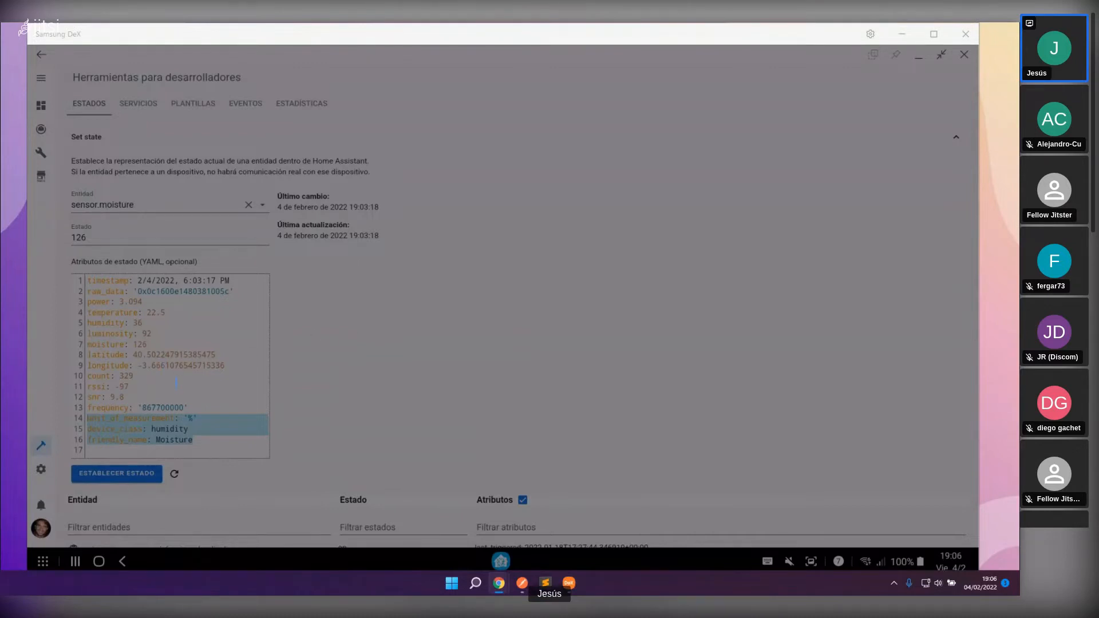
left_click(415, 309)
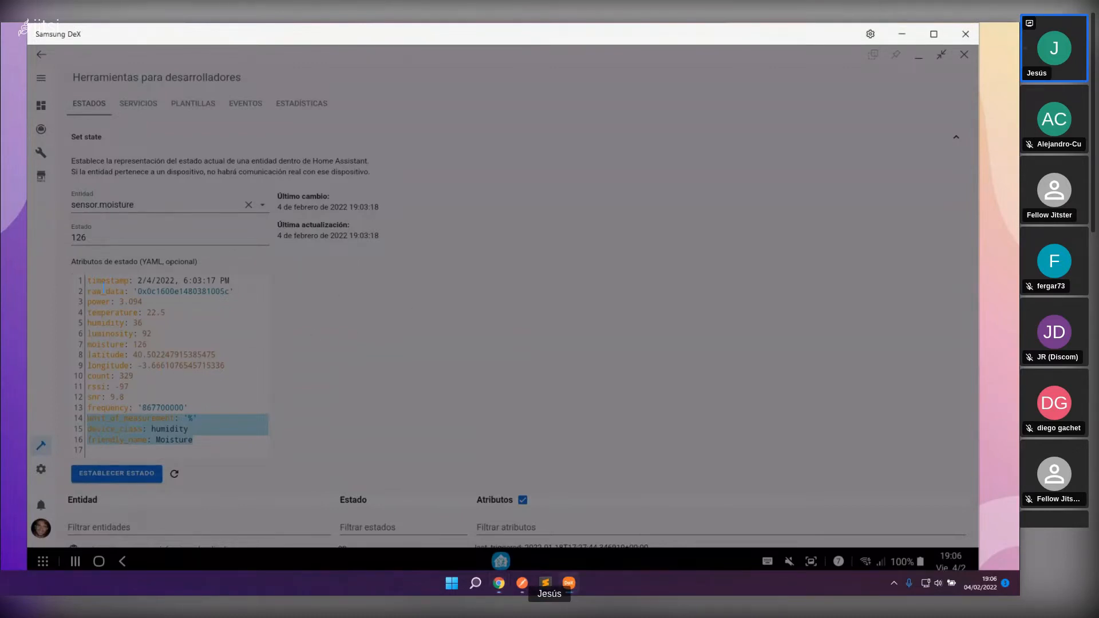
left_click(88, 281)
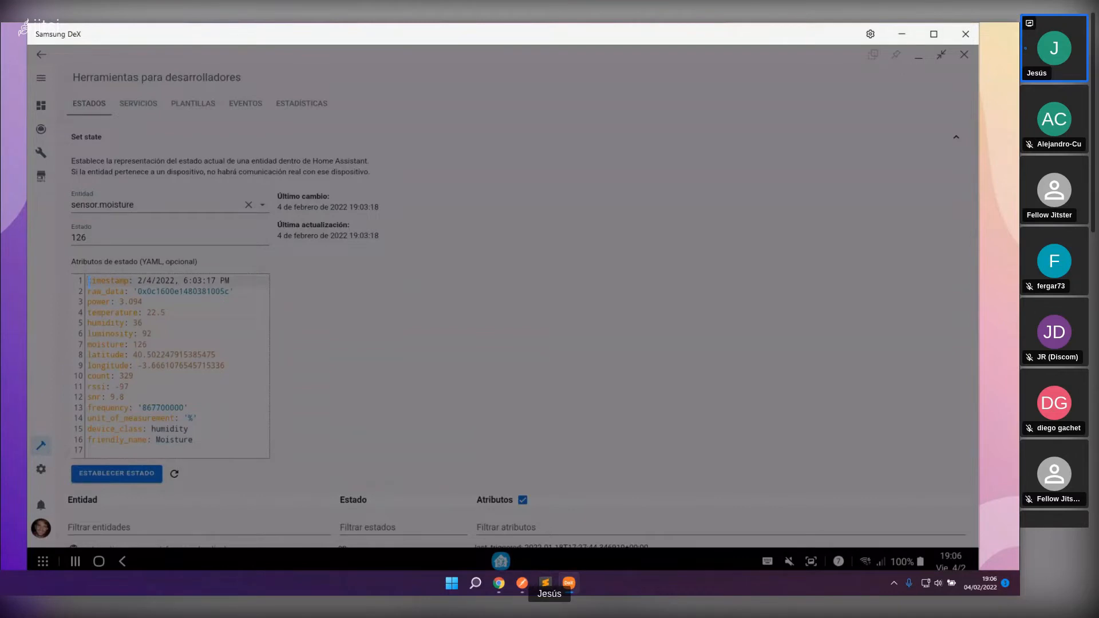
left_click_drag(89, 281, 207, 408)
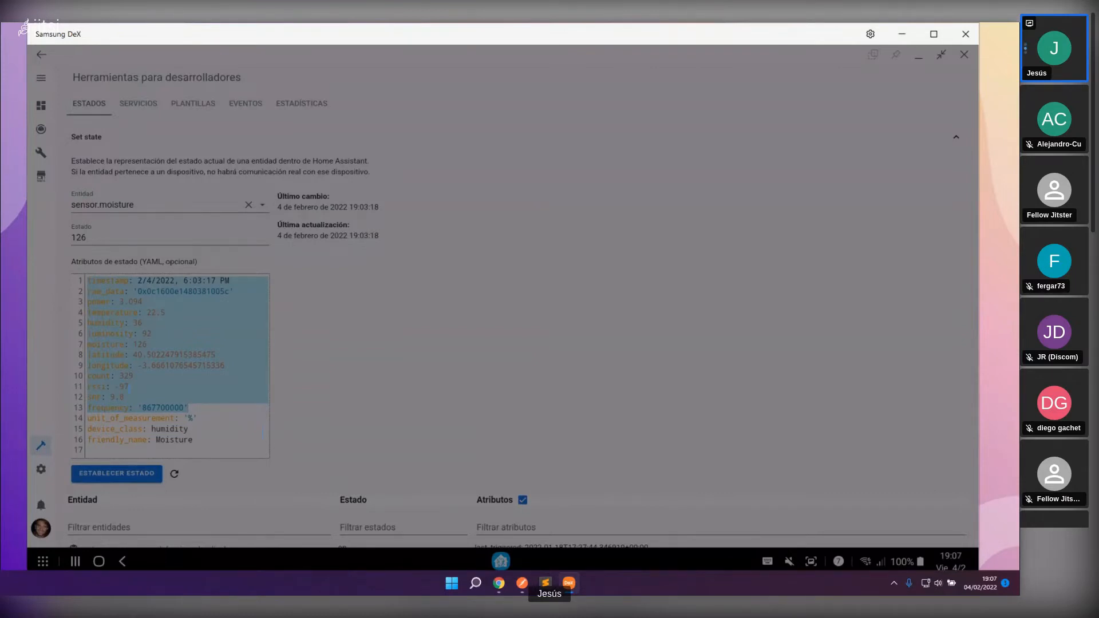
Step: Show the presentation's configuration.yaml sensor slide and return to the sensor.moisture state in Samsung DeX
mouse_move(503, 590)
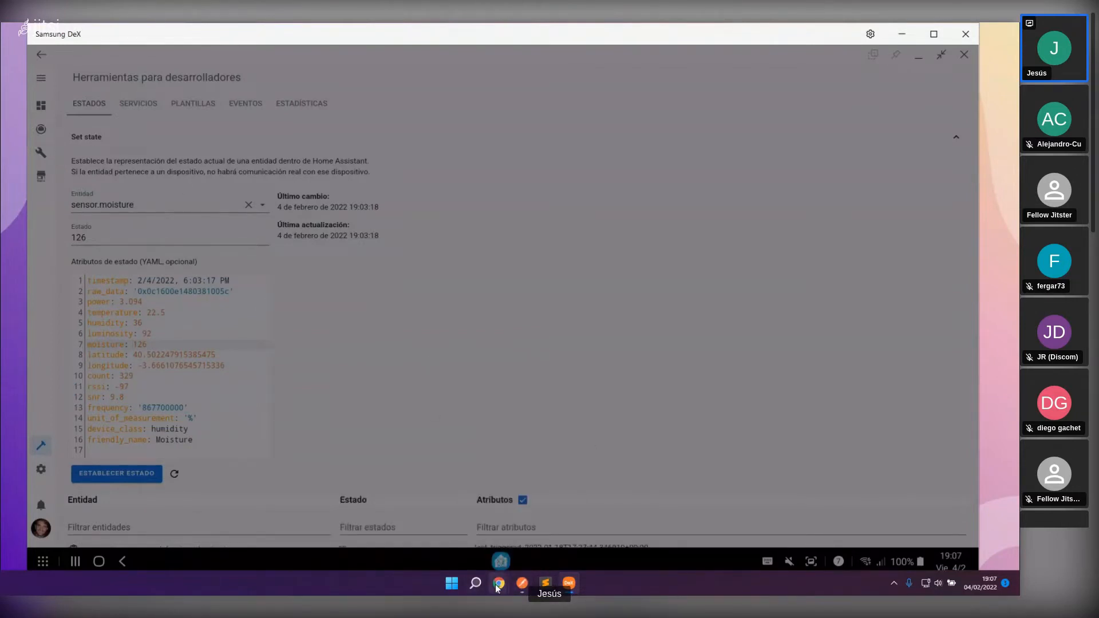
left_click(251, 544)
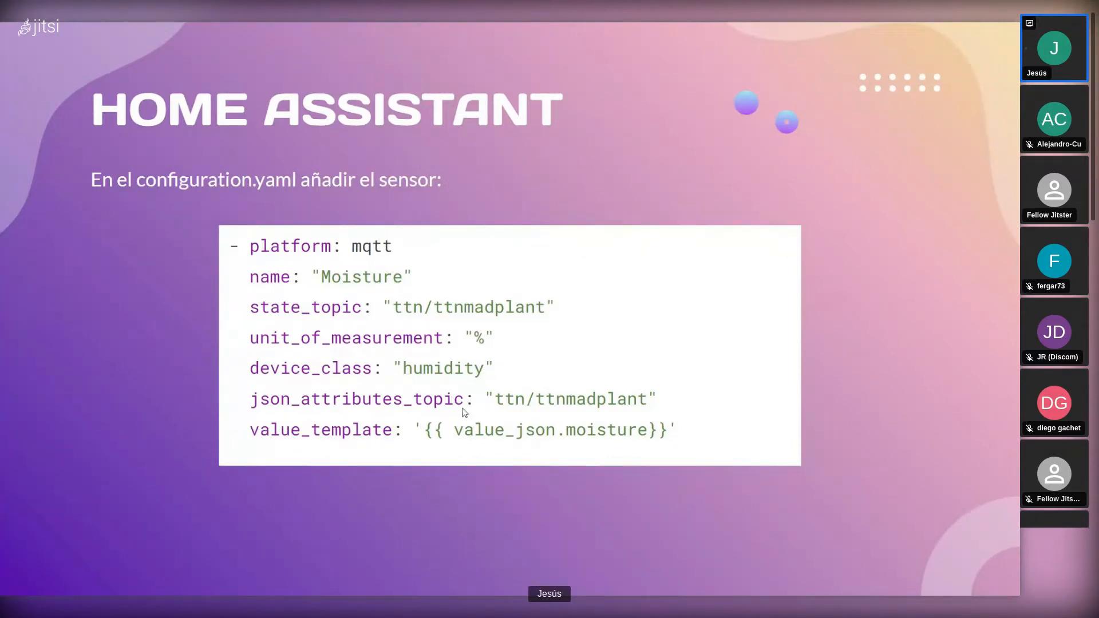
key("super+Tab")
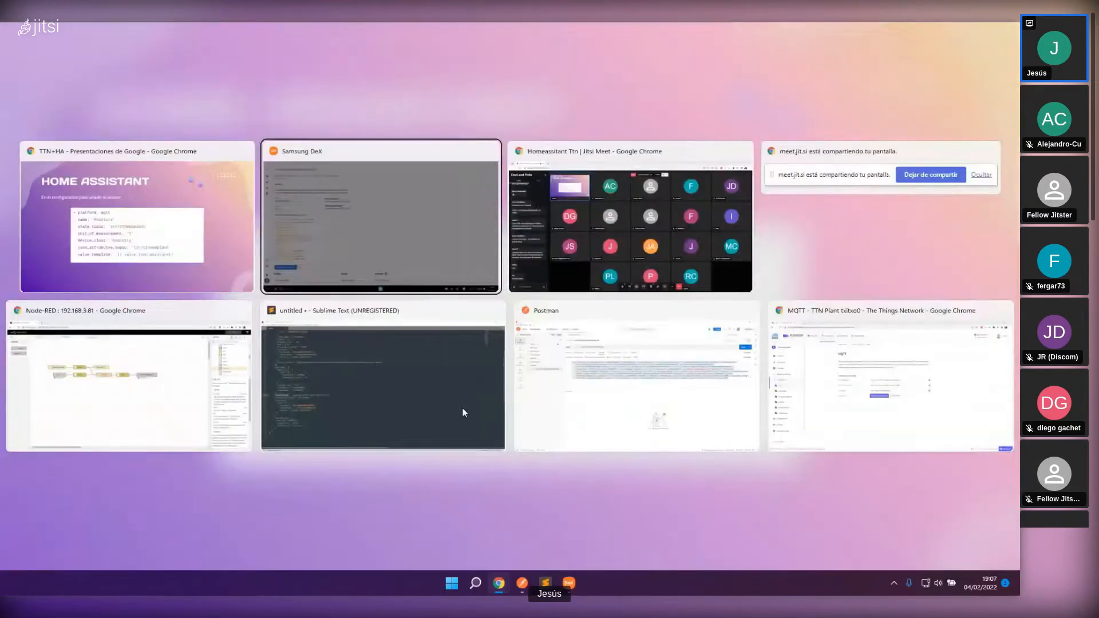
left_click(462, 408)
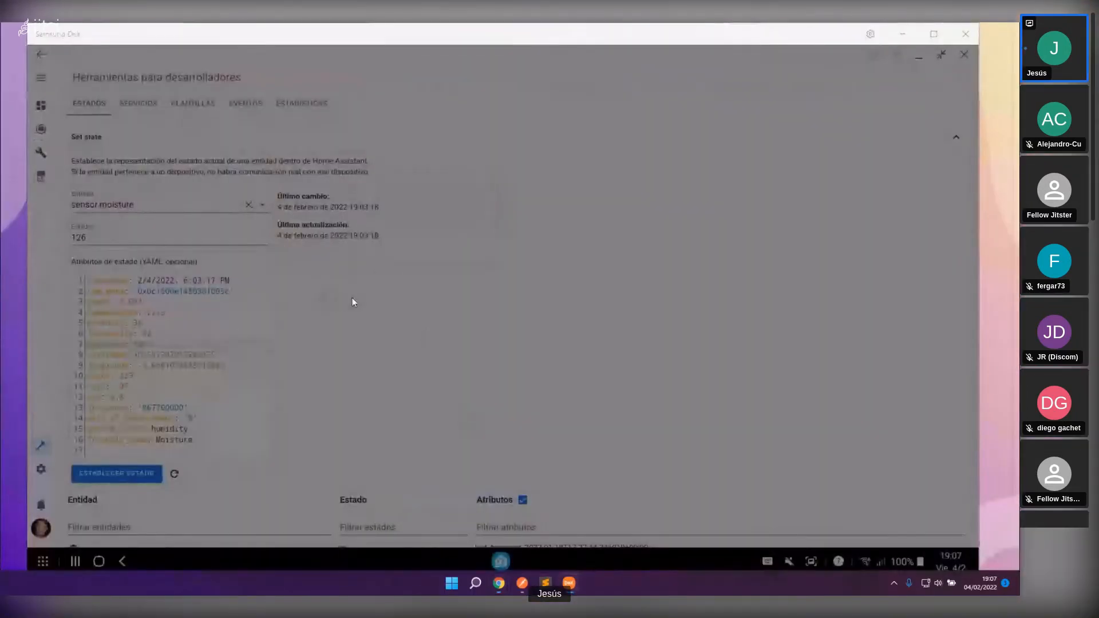
Step: Advance the presentation to the template sensor slide, compare it with sensor.moisture's attributes and return to Samsung DeX
key("alt+Tab")
key("Right")
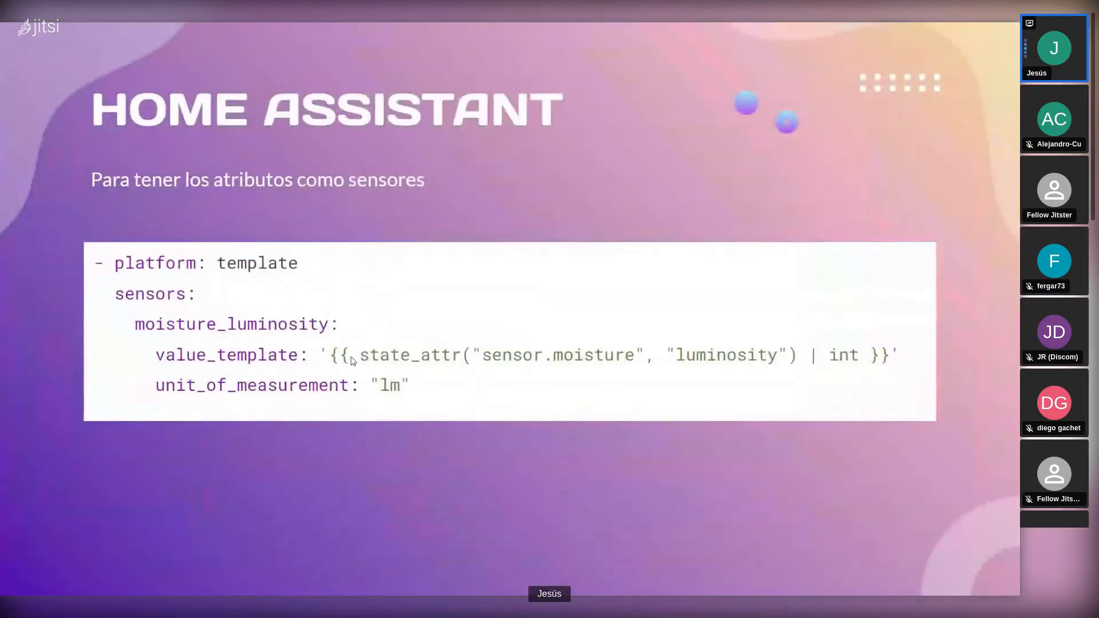
key("alt+Tab")
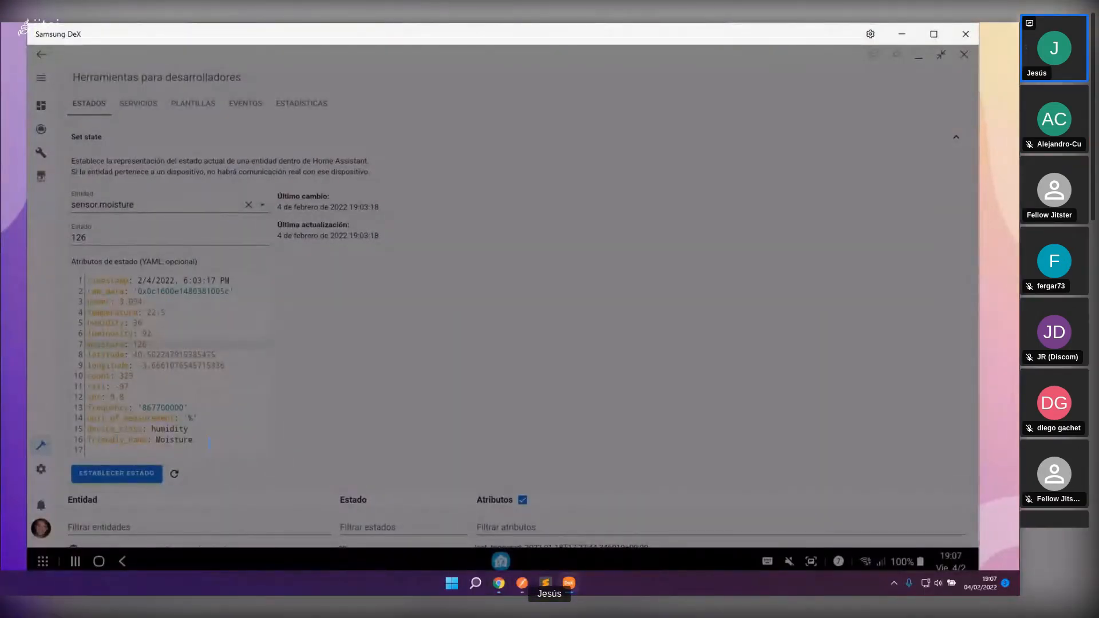
key("alt+Tab")
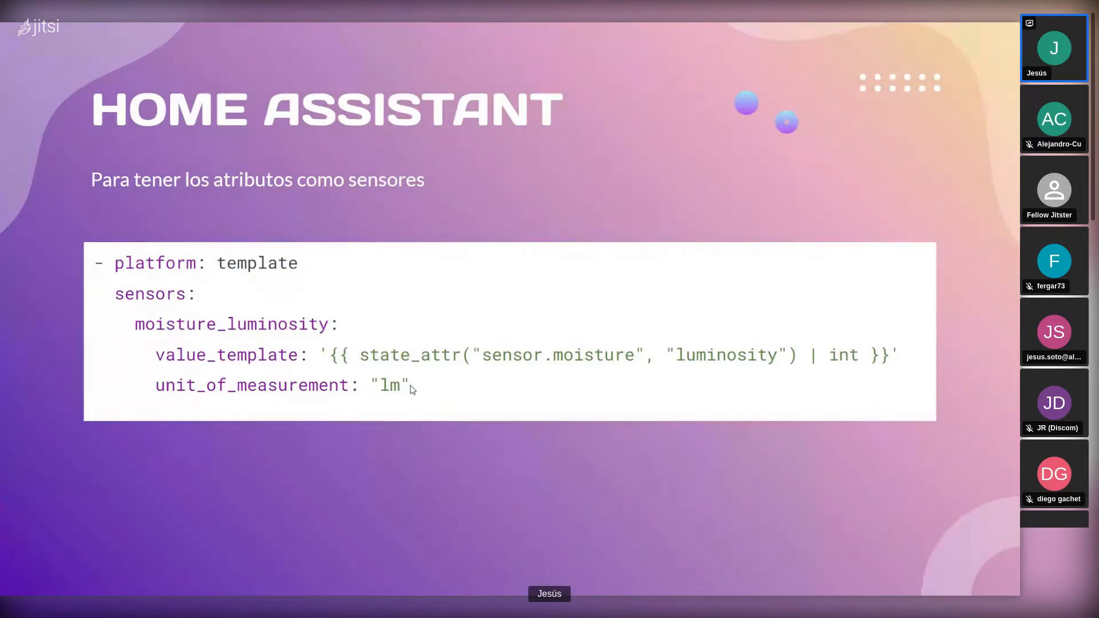
key("super+Tab")
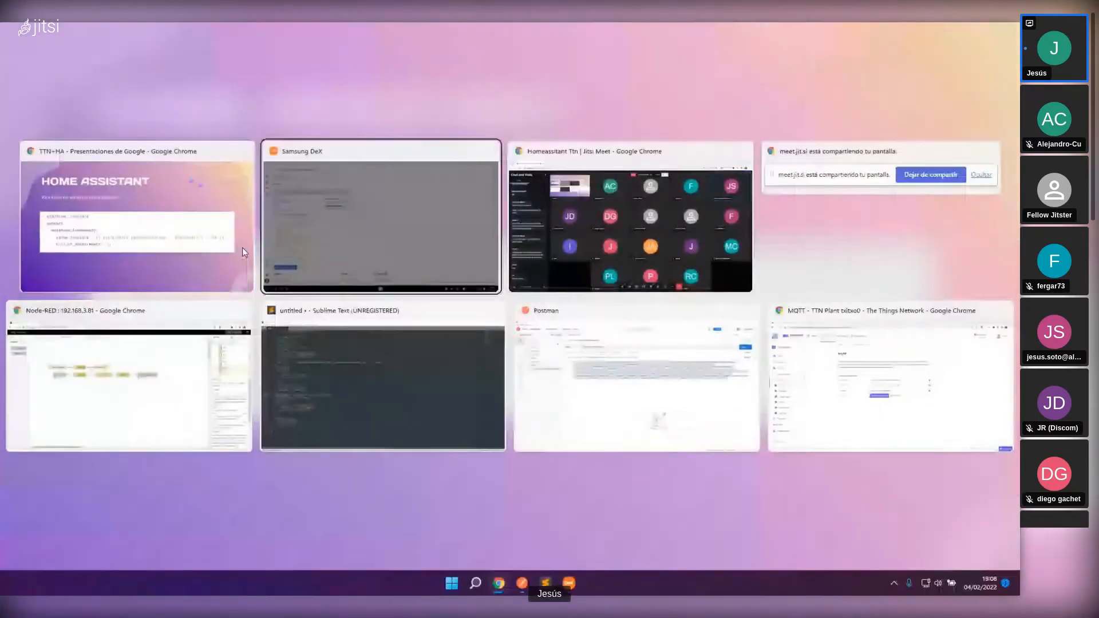
key("Return")
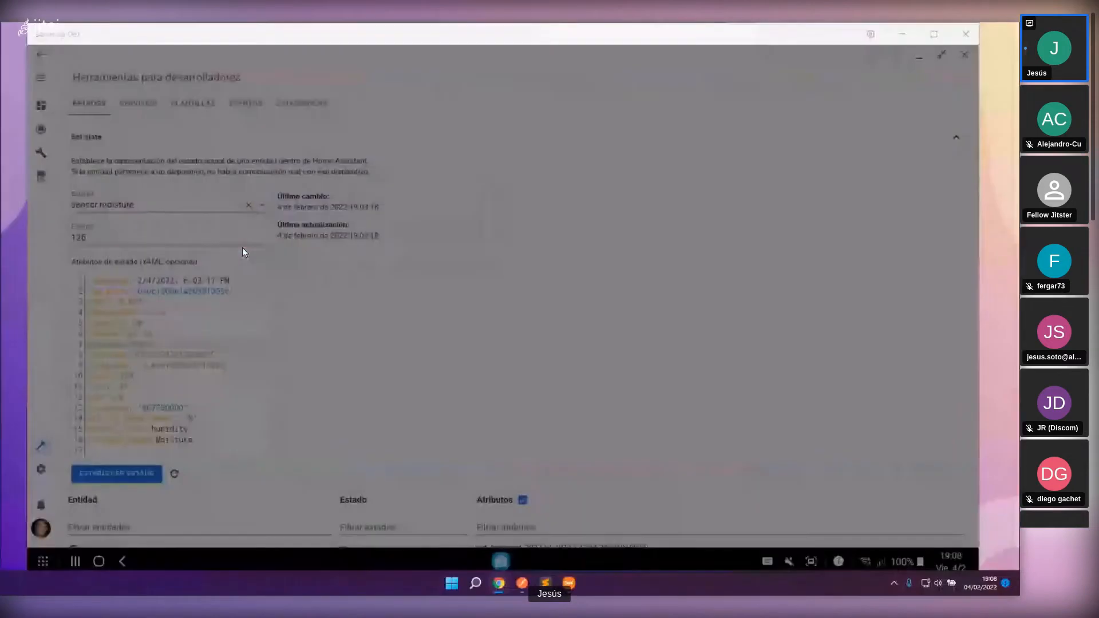
Step: Open configuration.yaml in Home Assistant's file editor and highlight its file path and the sensor.yaml include line
left_click(36, 157)
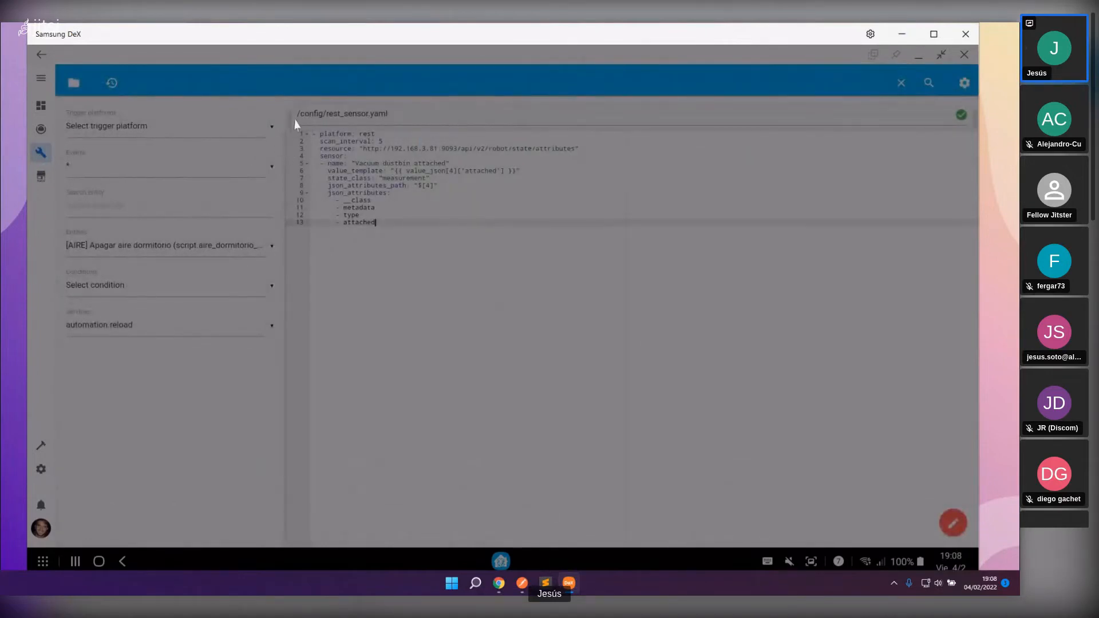
left_click(73, 82)
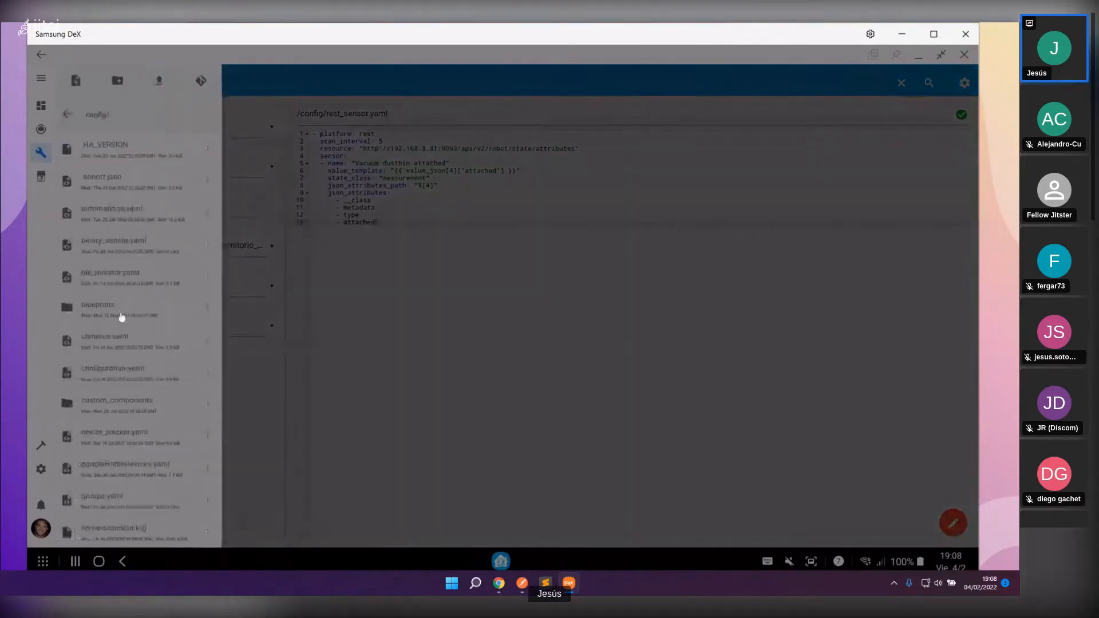
scroll(108, 177, "down", 5)
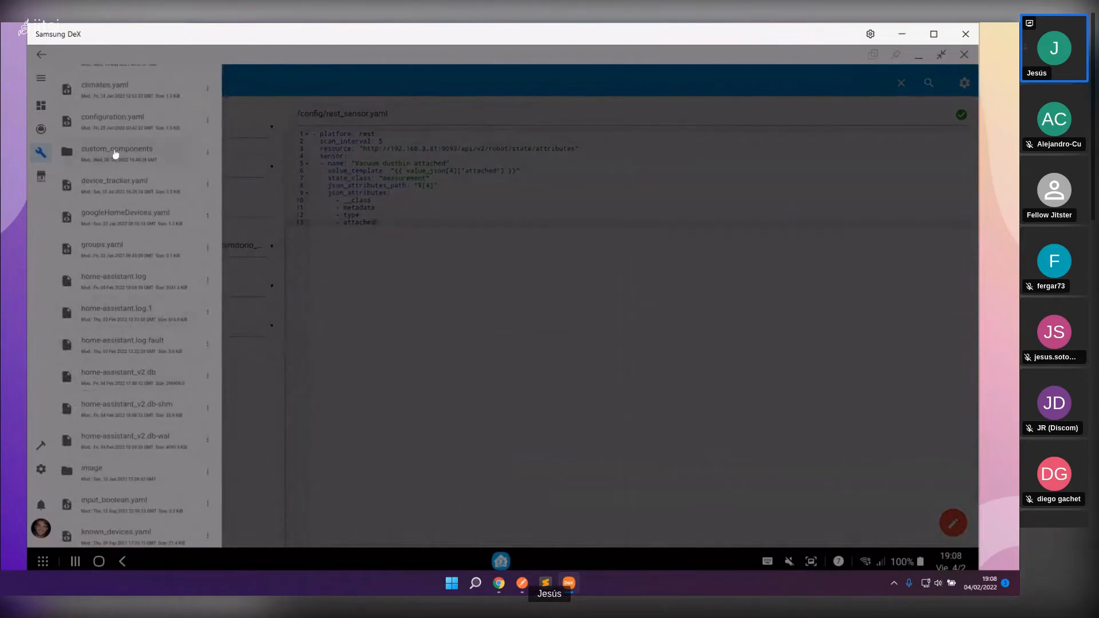
left_click(122, 127)
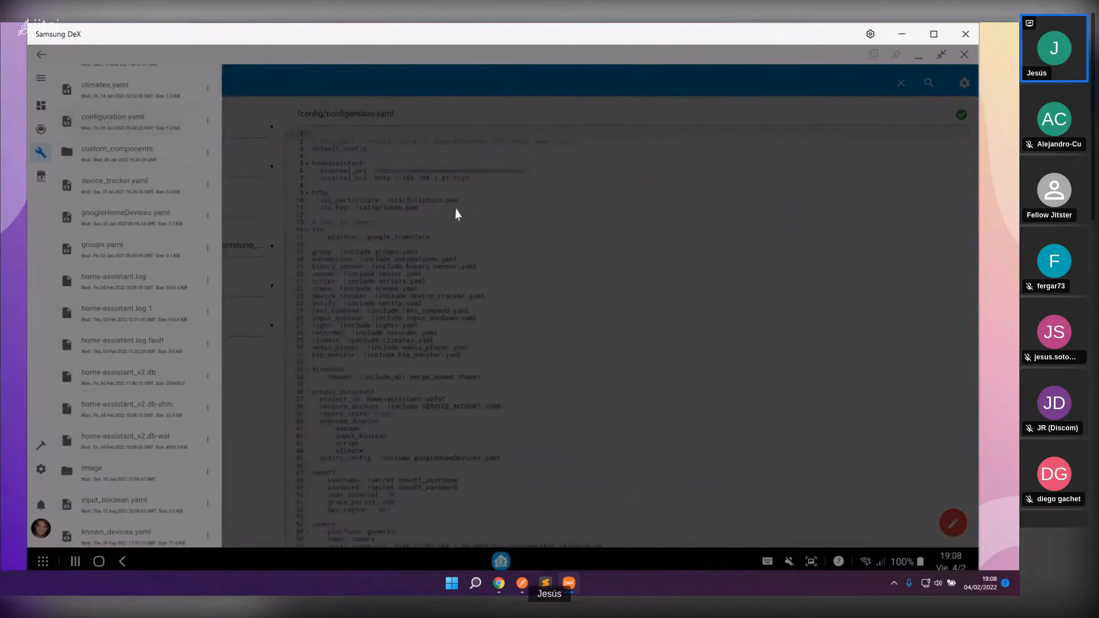
left_click(479, 199)
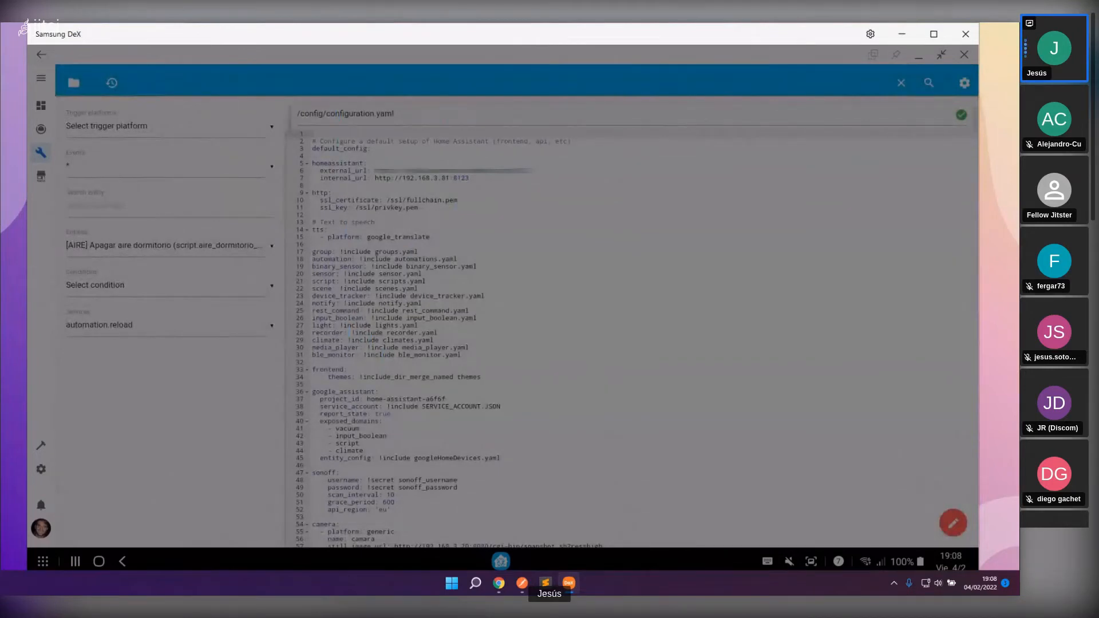
left_click_drag(396, 115, 300, 118)
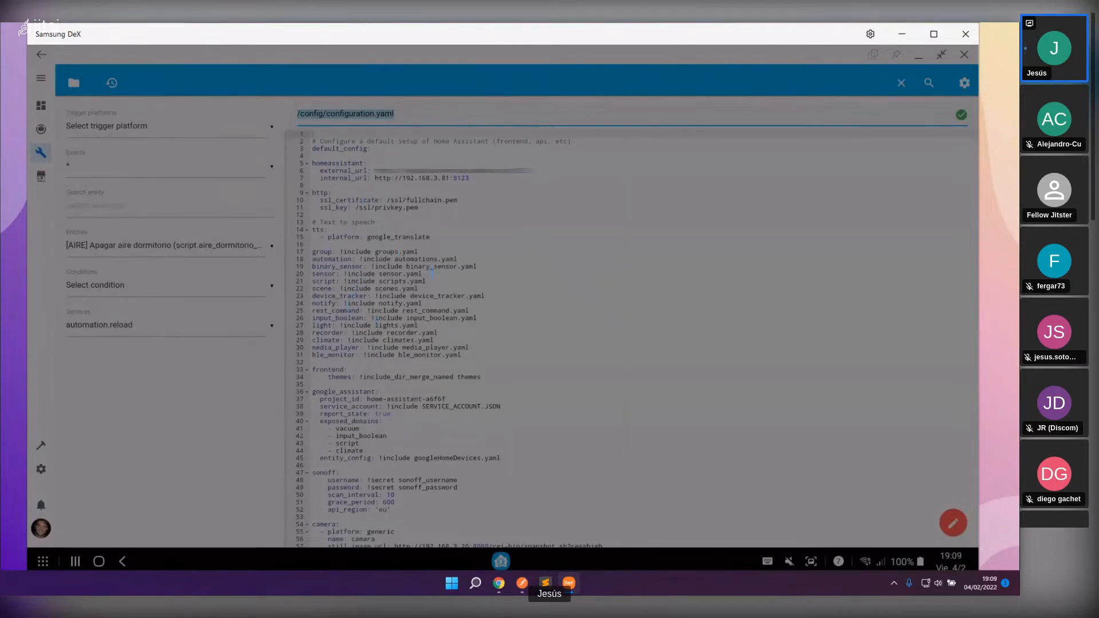
left_click_drag(432, 273, 312, 273)
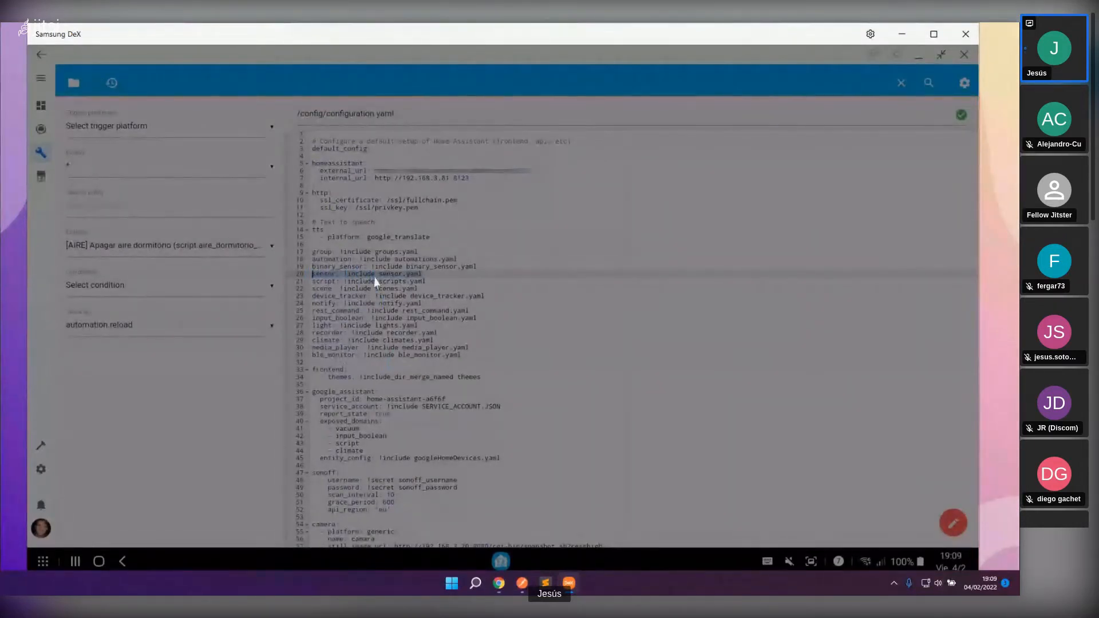
Step: Open sensor.yaml from the config folder and bring its moisture sensor definitions into view
left_click(74, 82)
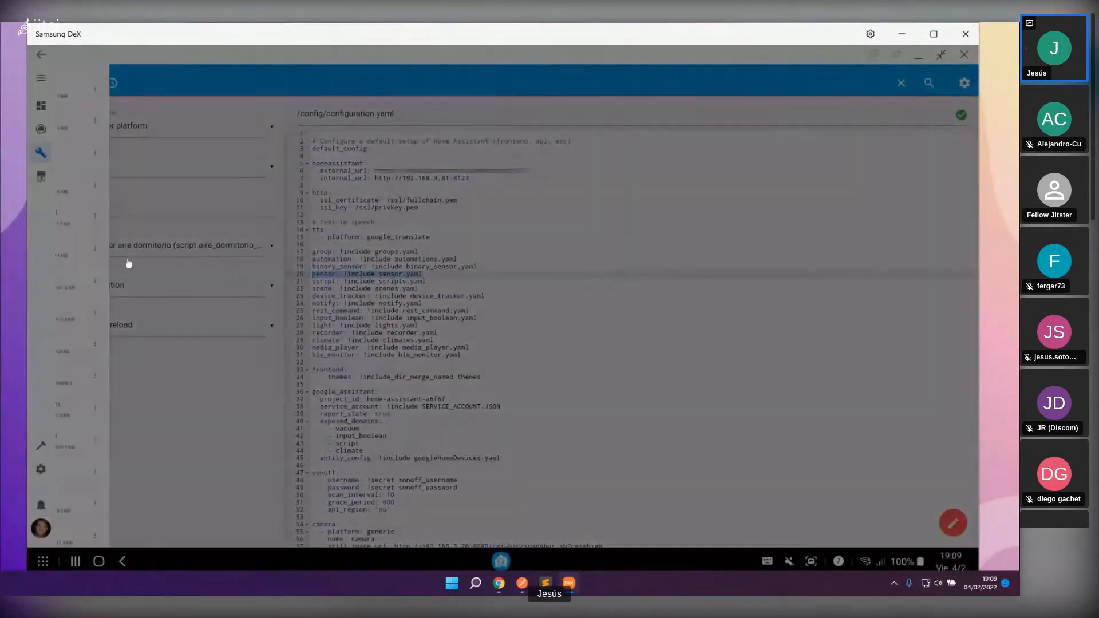
scroll(129, 265, "down", 8)
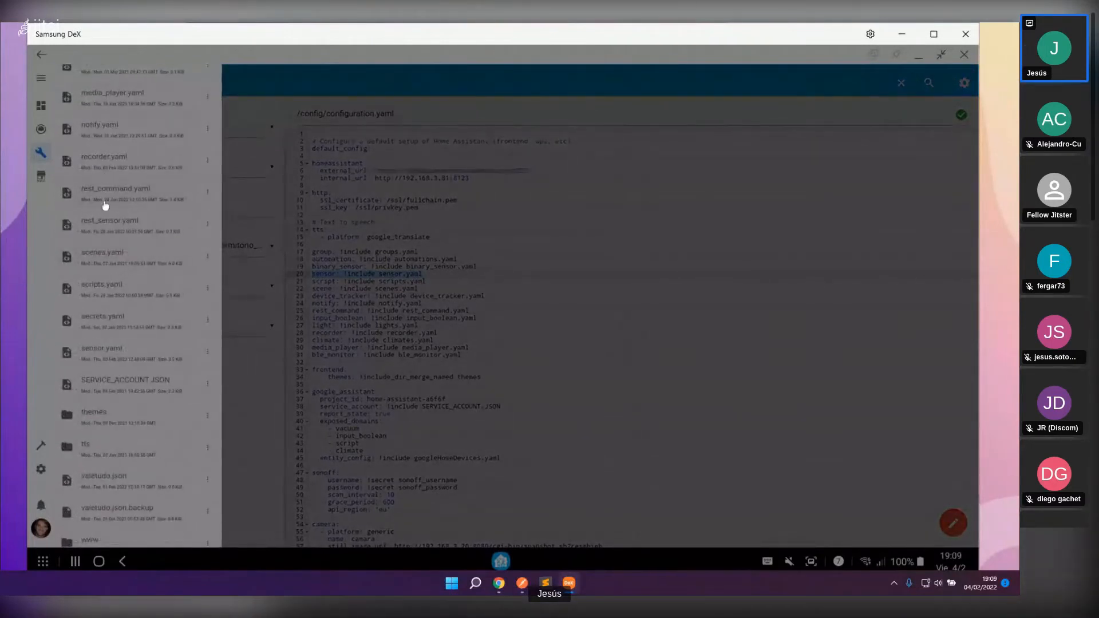
left_click(118, 345)
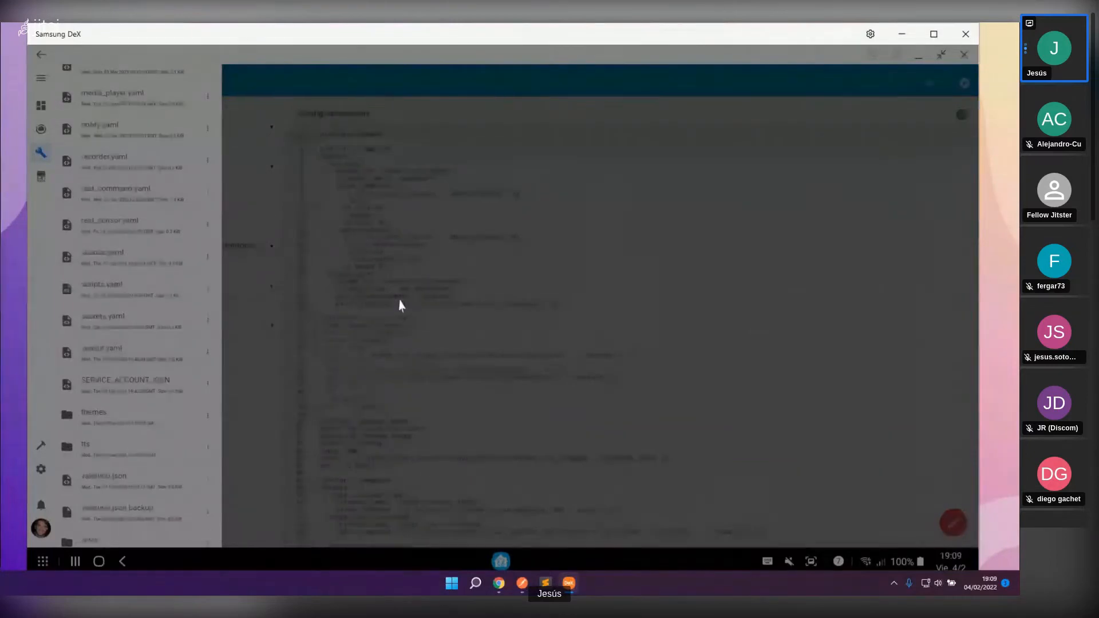
scroll(399, 305, "down", 5)
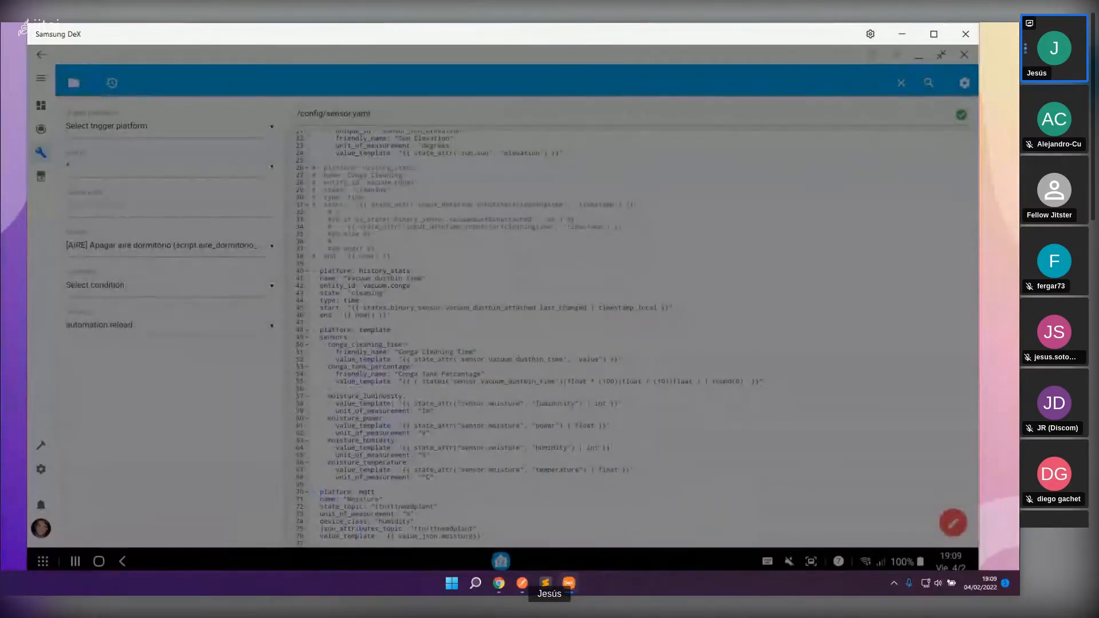
Step: Highlight the MQTT Moisture sensor, the whole template platform block, and its moisture luminosity, power, humidity and temperature sensors
left_click_drag(314, 492, 486, 537)
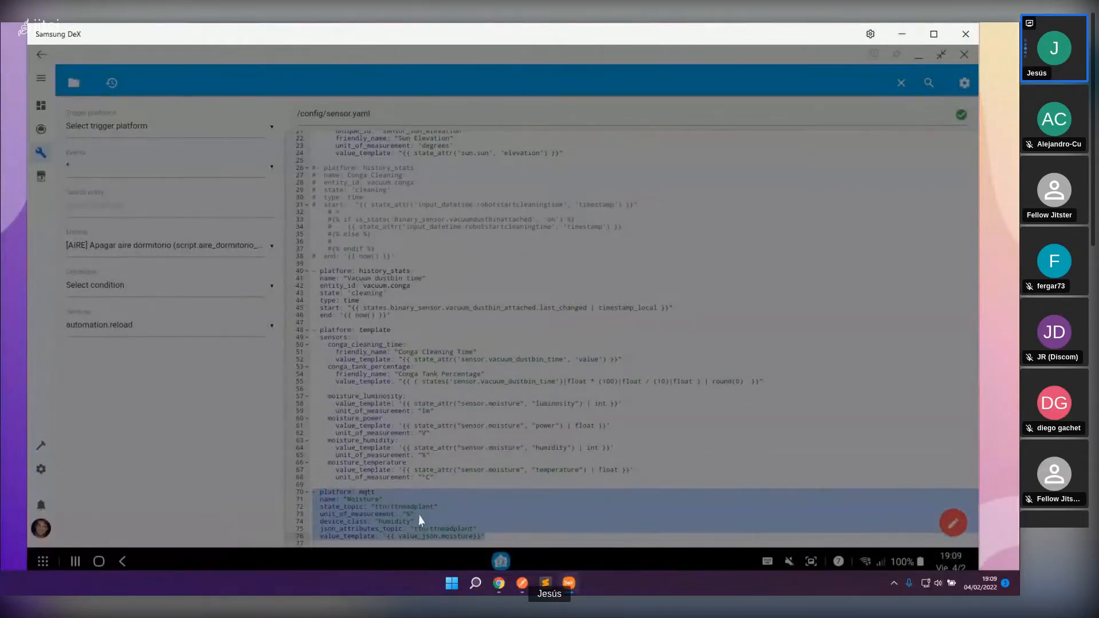
left_click(376, 367)
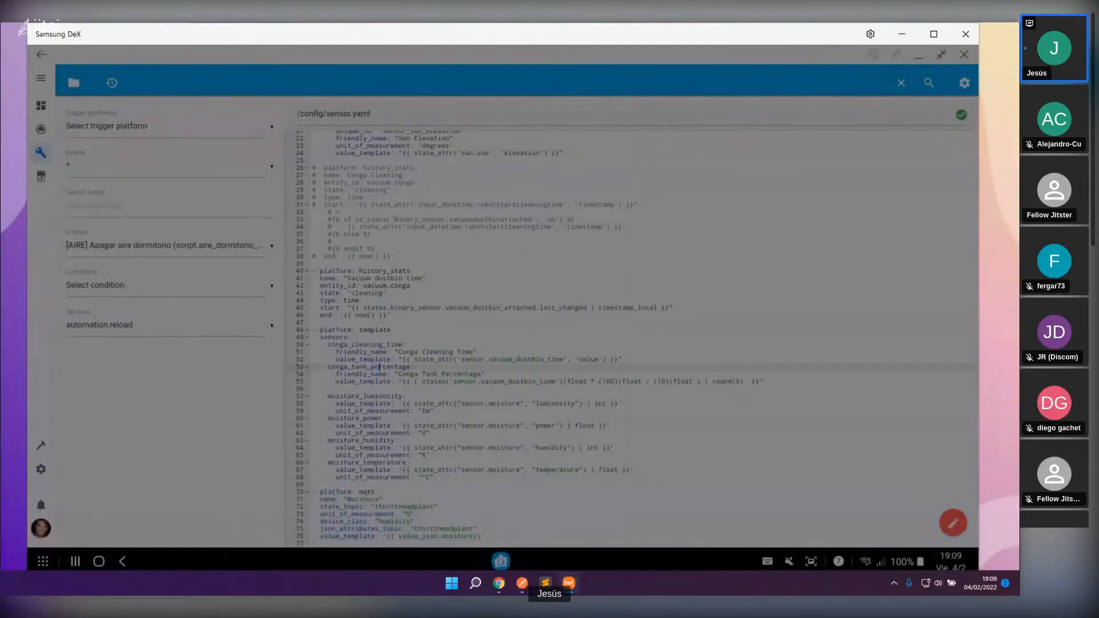
left_click_drag(314, 330, 435, 478)
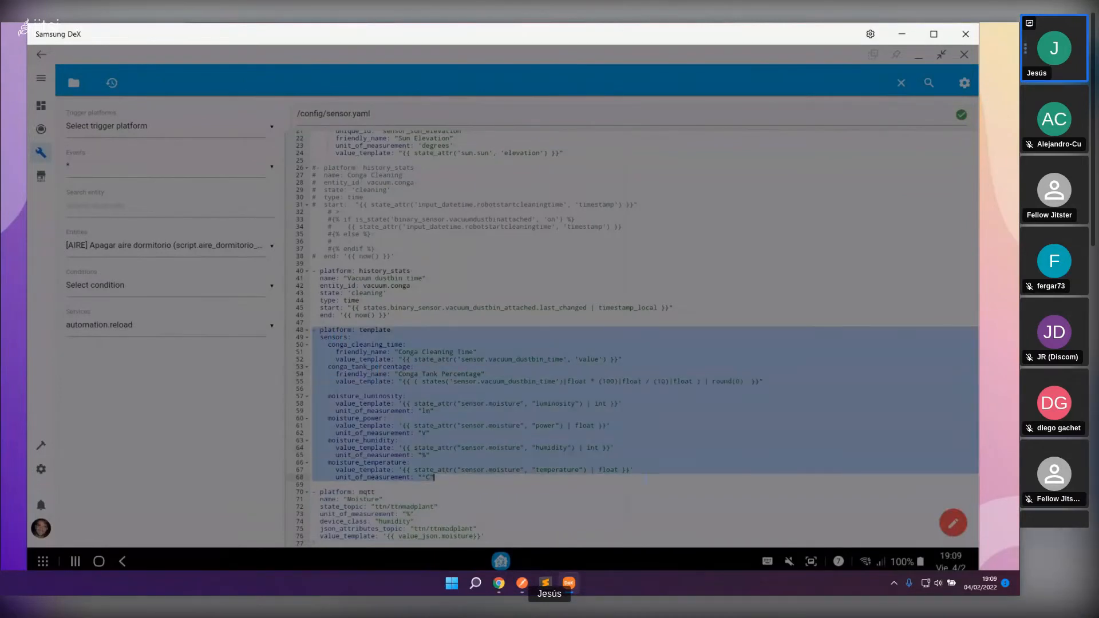
left_click(363, 396)
left_click_drag(314, 396, 655, 475)
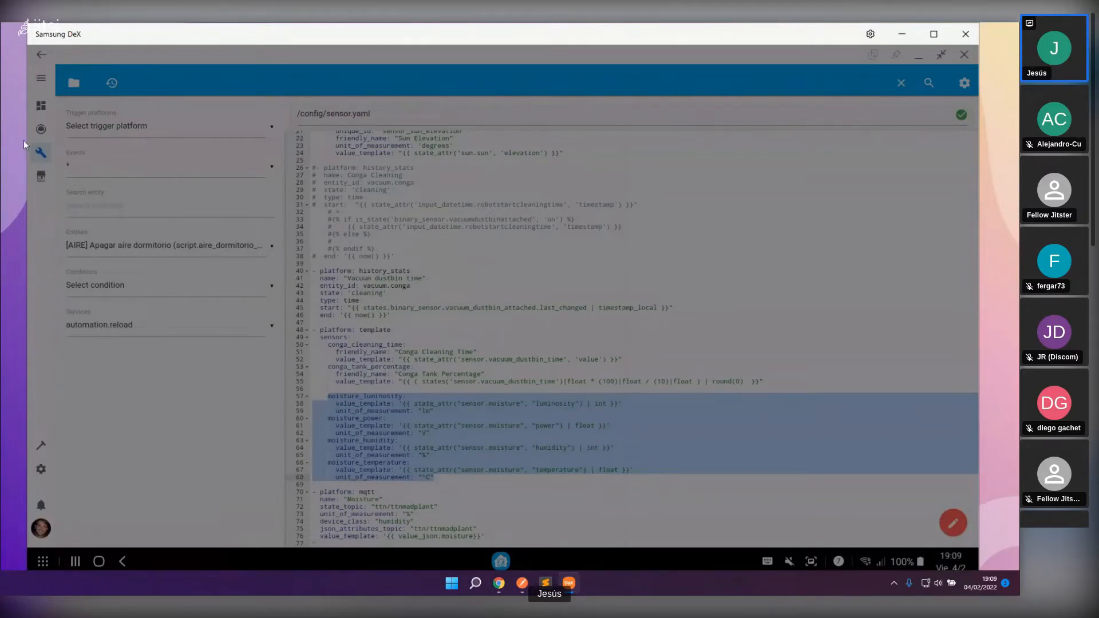
Step: Show the TTNMAD view of the Home Assistant dashboard, enter dashboard editing and open the vertical stack card's configuration
left_click(41, 107)
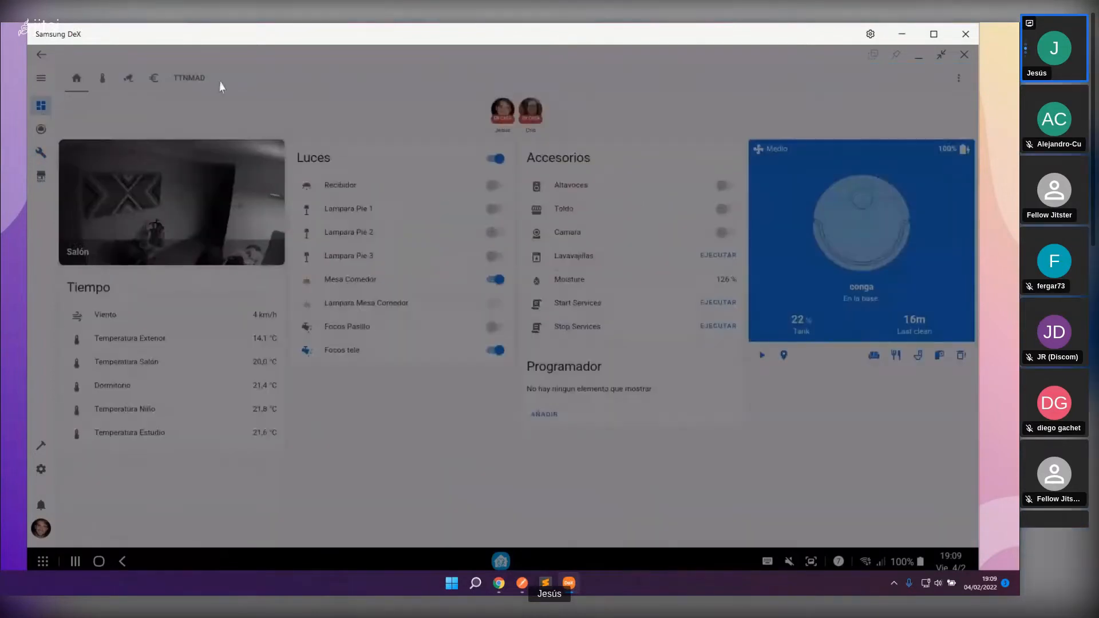
left_click(195, 80)
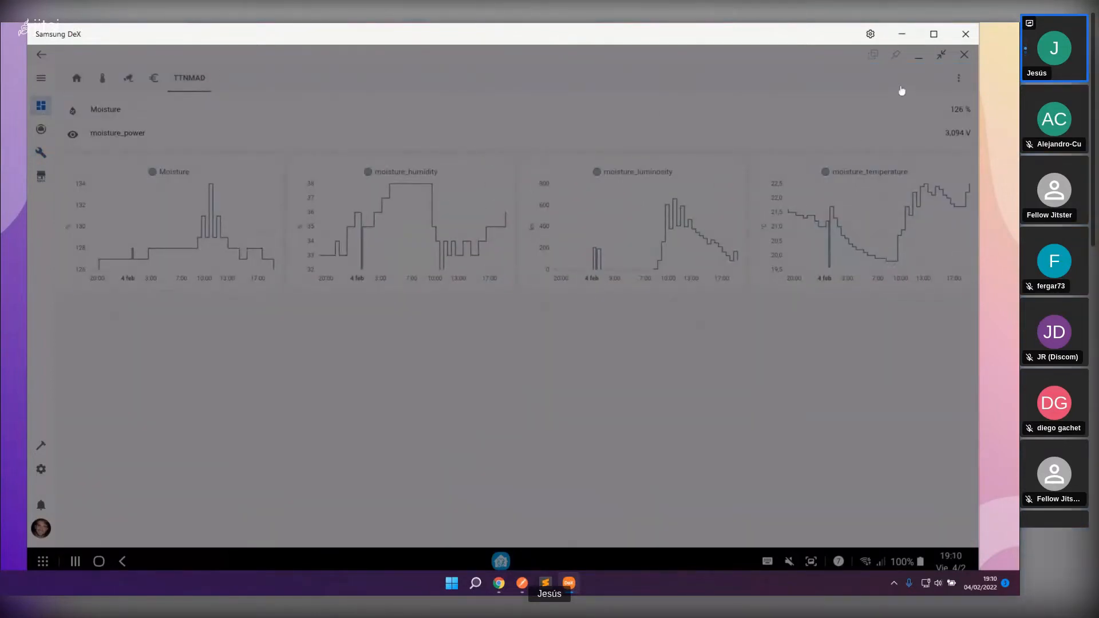
left_click(962, 80)
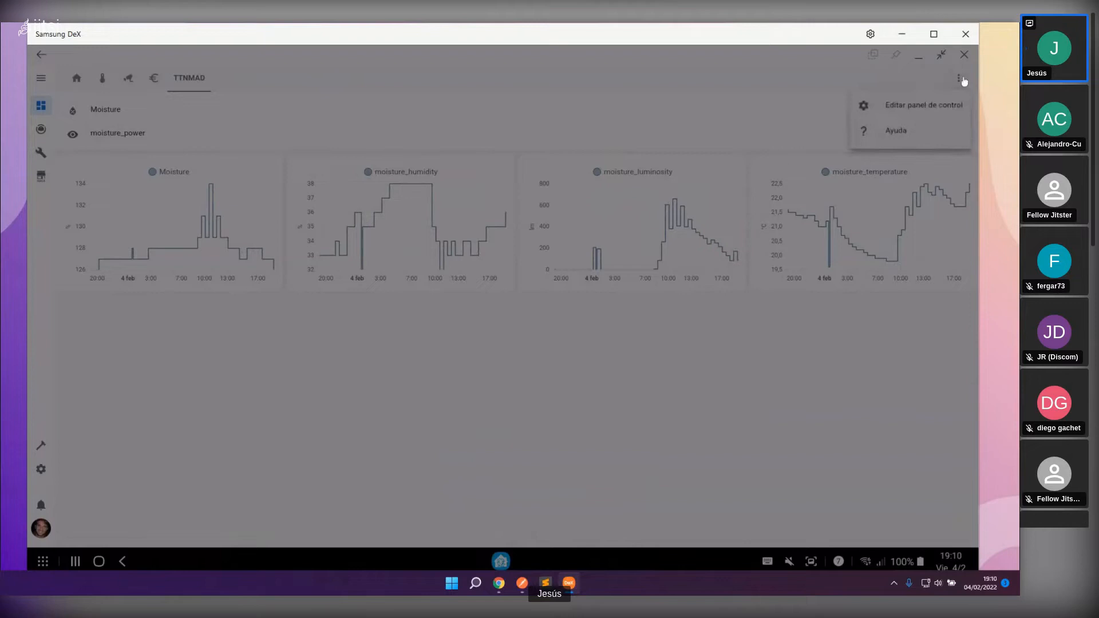
left_click(920, 108)
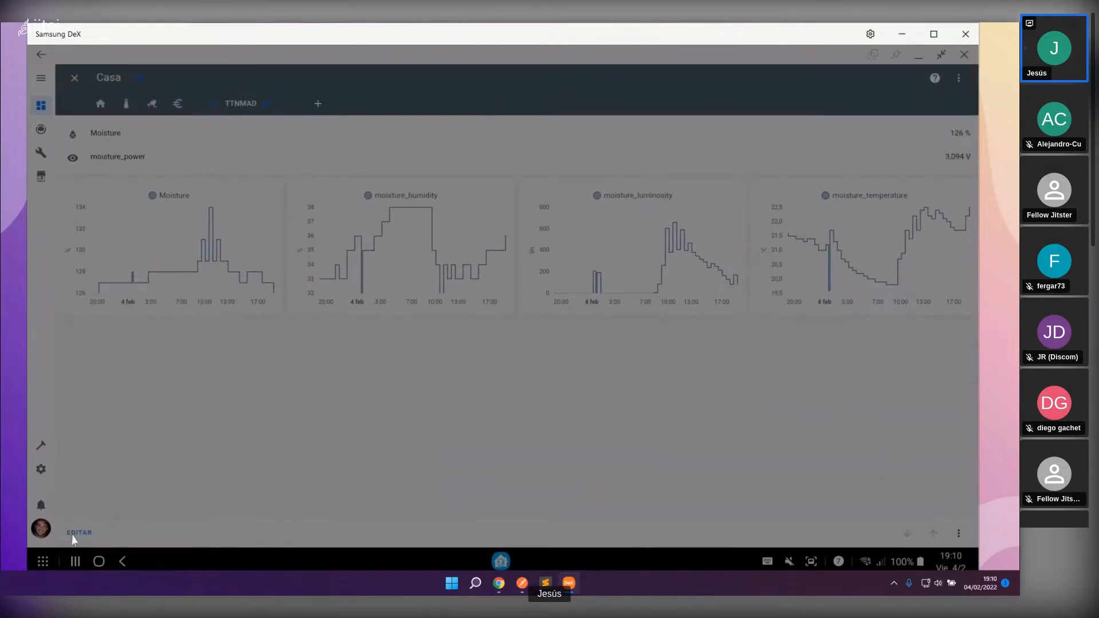
left_click(76, 533)
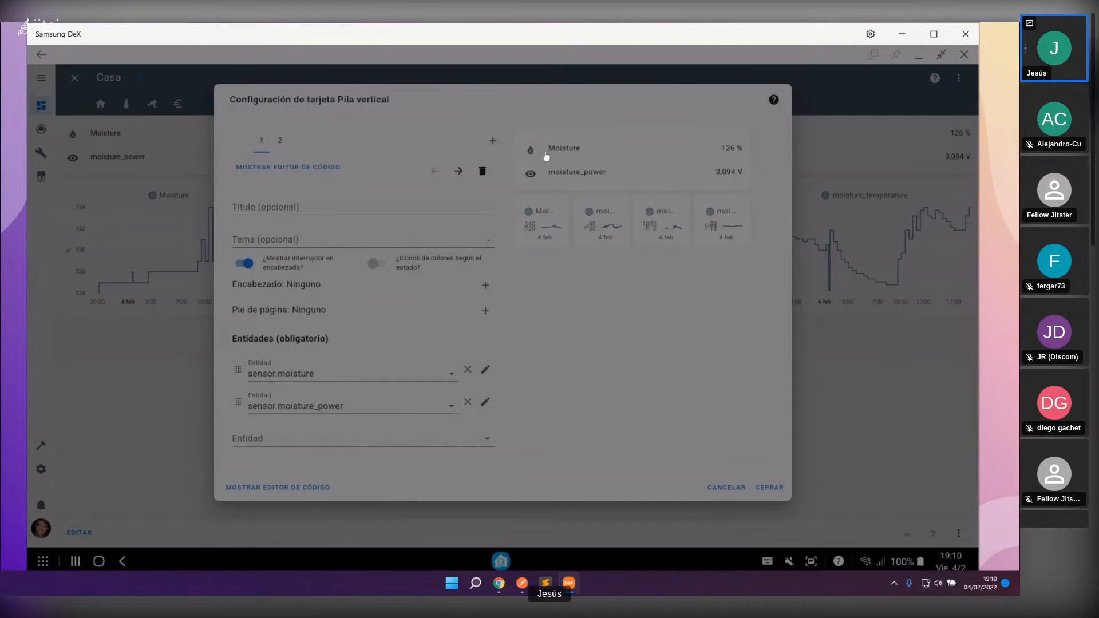
Step: Review the stack's second card by stepping through its four nested history graph cards
left_click(279, 145)
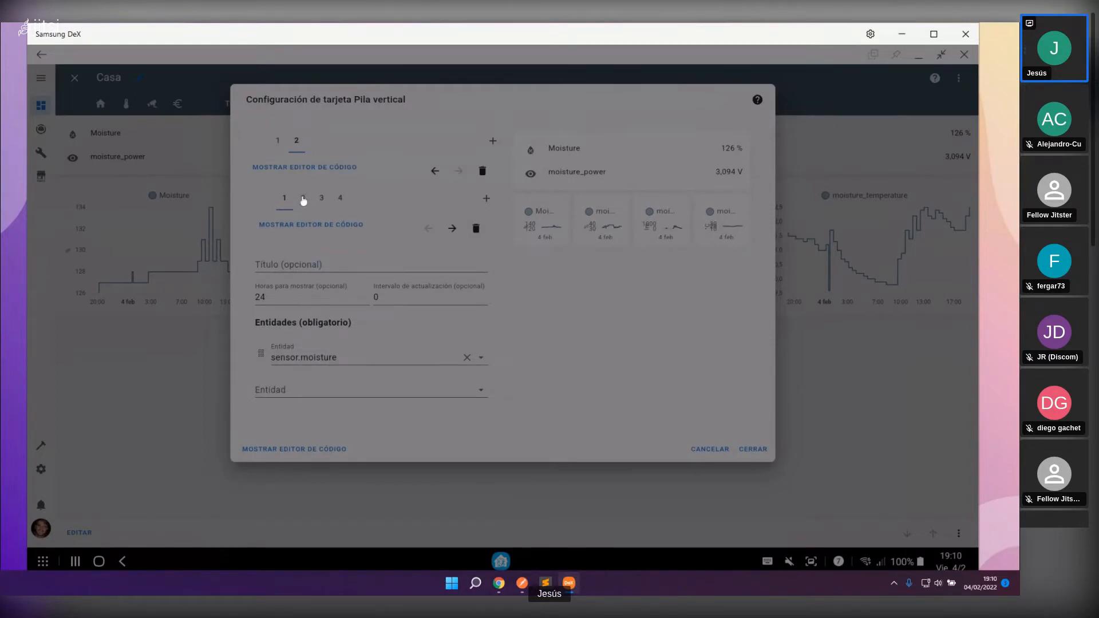
left_click(303, 198)
left_click(322, 198)
left_click(340, 198)
Step: Add an Indicador (gauge) card as the third card of the vertical stack
left_click(491, 142)
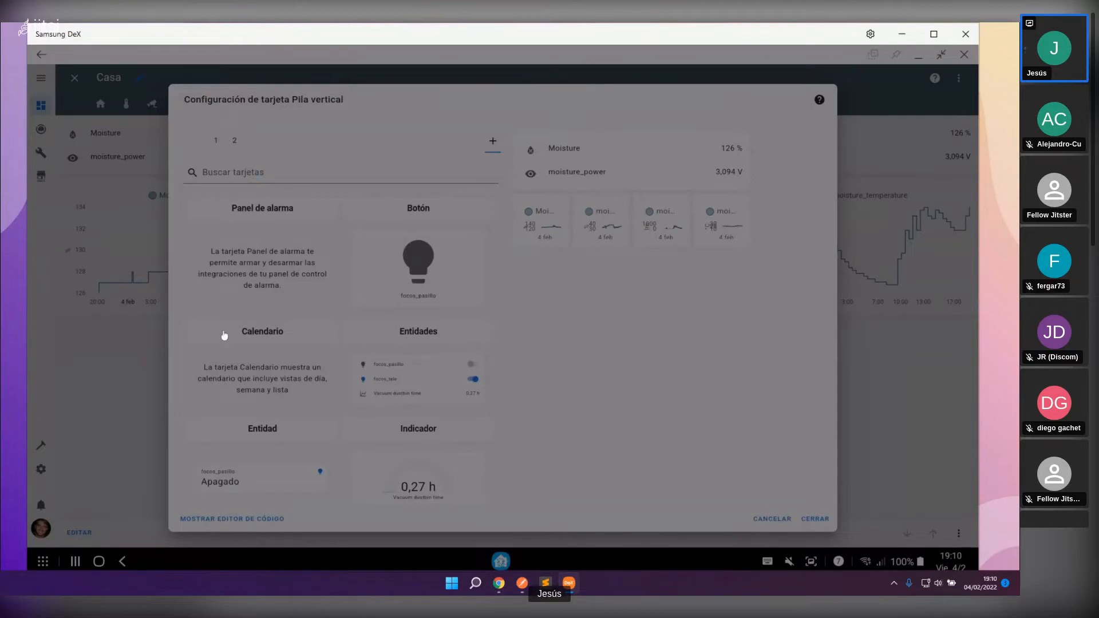
scroll(324, 339, "down", 2)
scroll(324, 339, "down", 4)
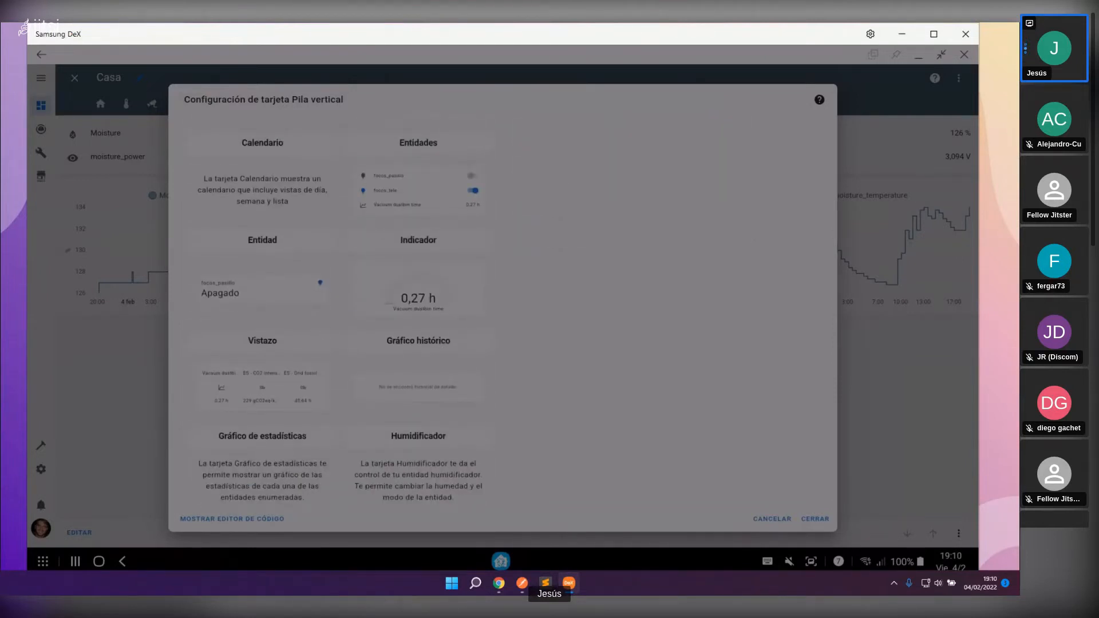
left_click(403, 290)
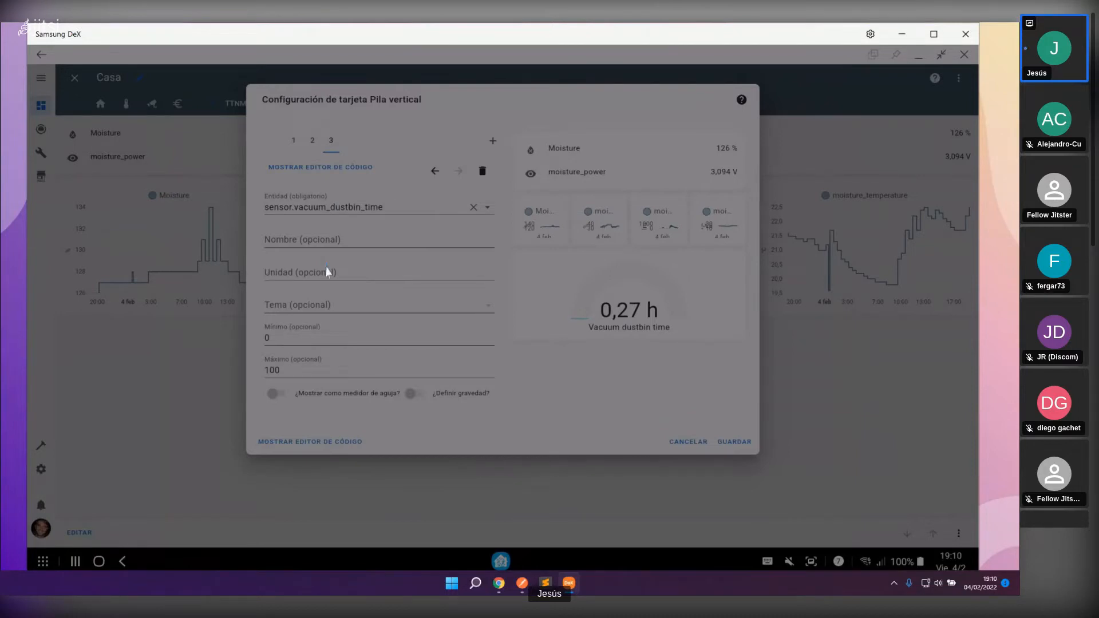
Step: Set the gauge's entity to sensor.moisture and its maximum to 150
left_click(302, 336)
key("Tab")
left_click(347, 395)
left_click(346, 396)
left_click_drag(431, 207, 265, 207)
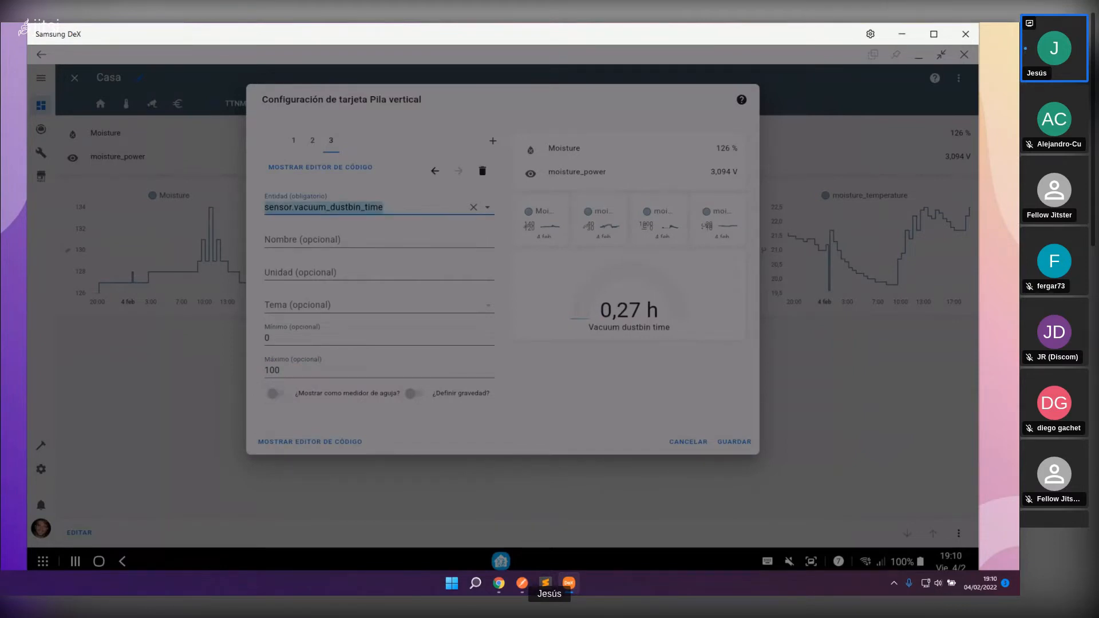
type("sensor.mois")
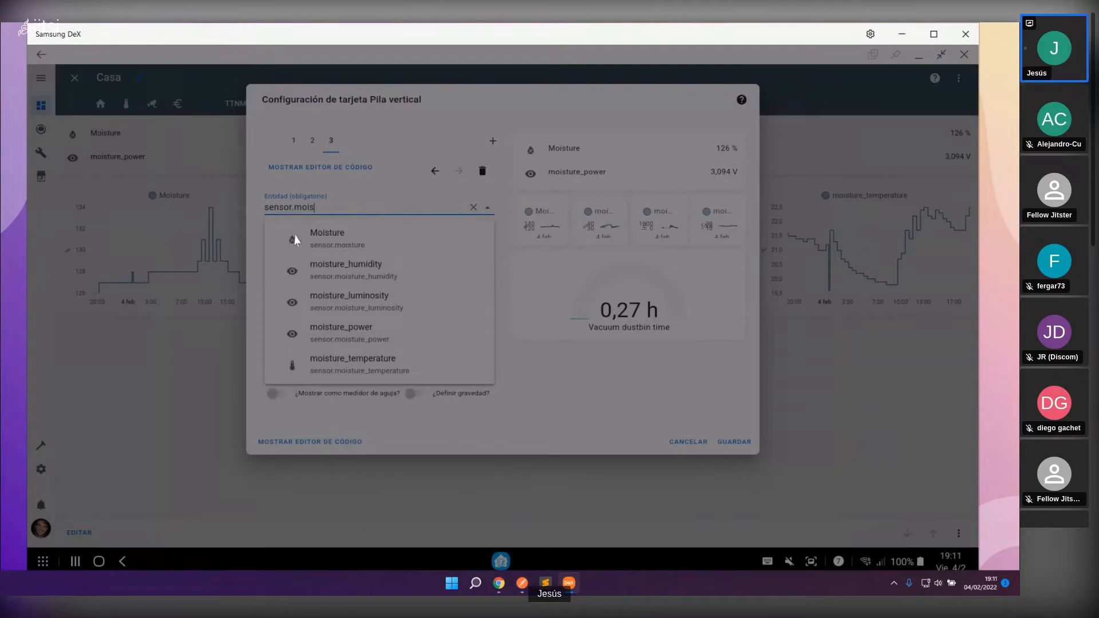
left_click(303, 240)
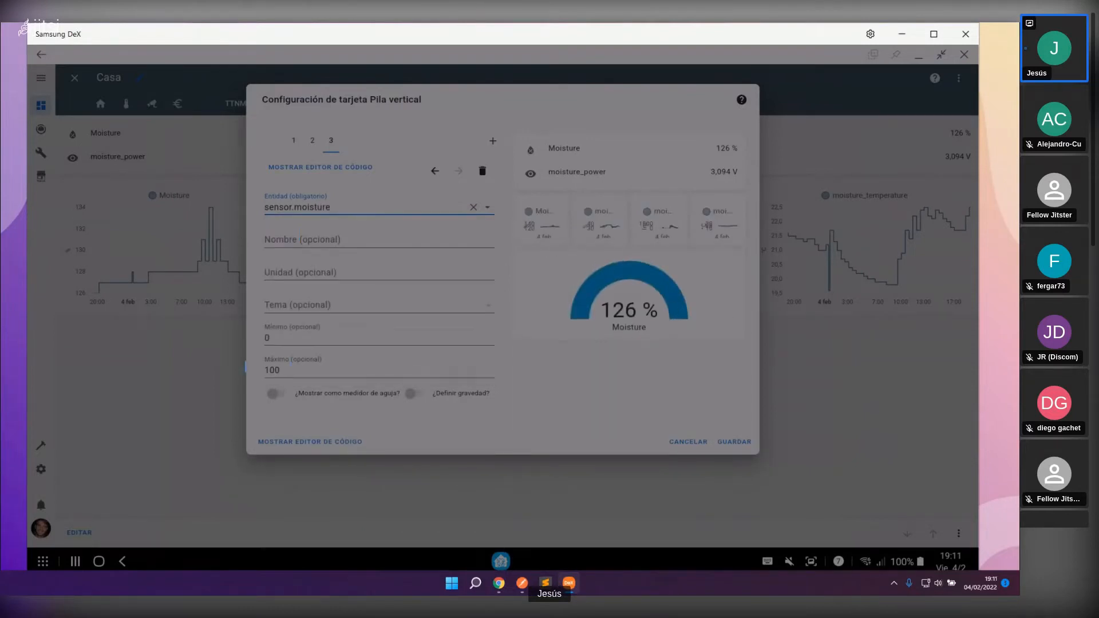
left_click_drag(290, 370, 244, 375)
type("150")
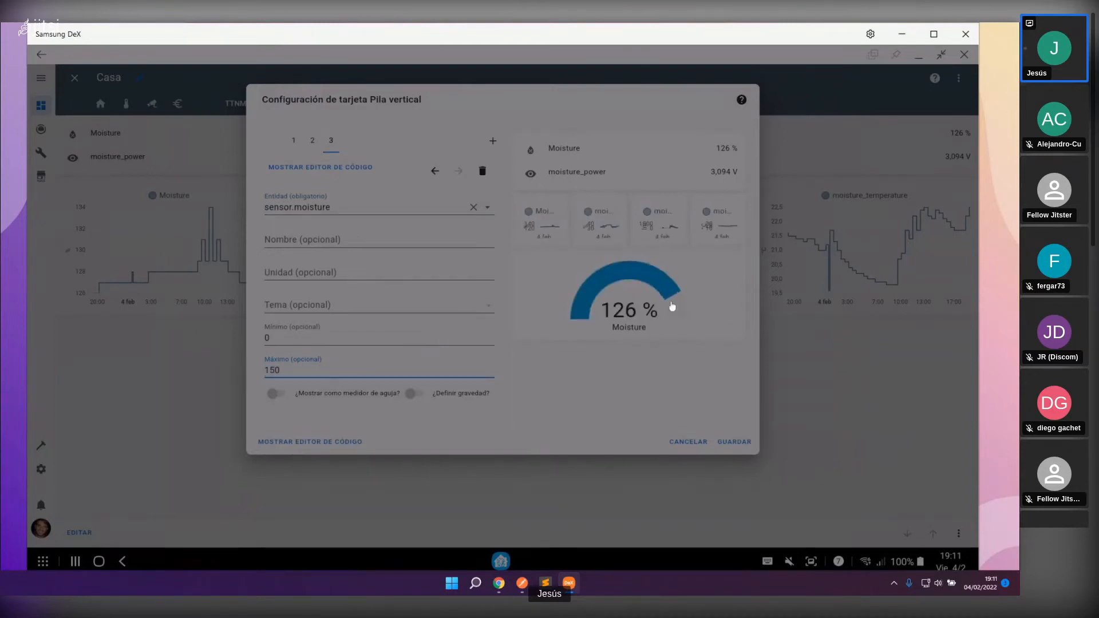
left_click(285, 337)
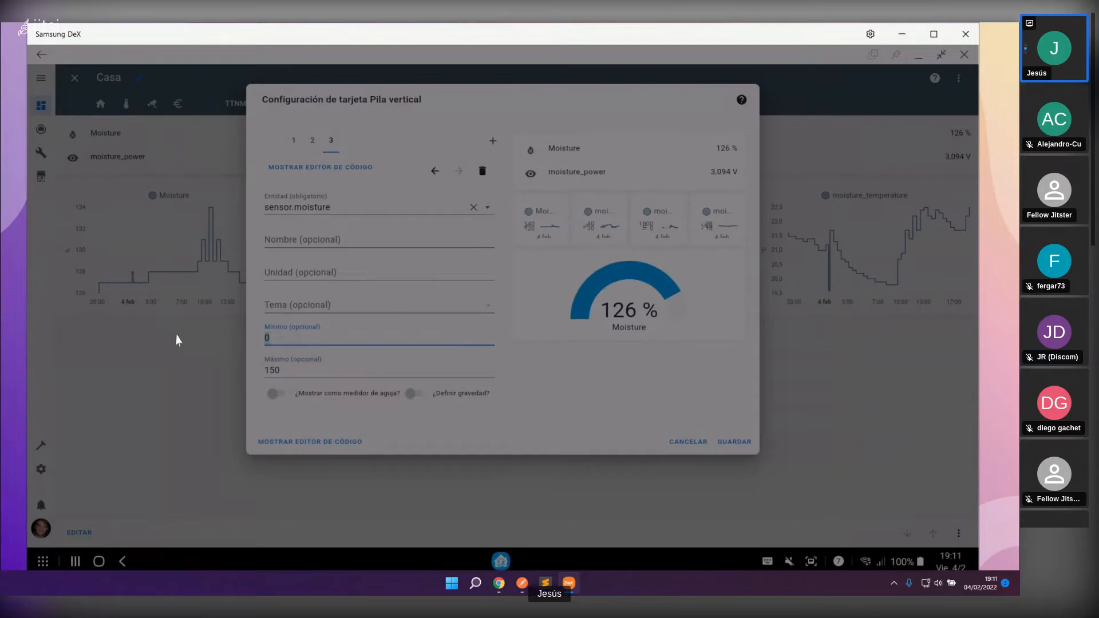
Step: Define the gauge's severity as green 10, yellow 110 and red 150, and discard the card changes
left_click(414, 394)
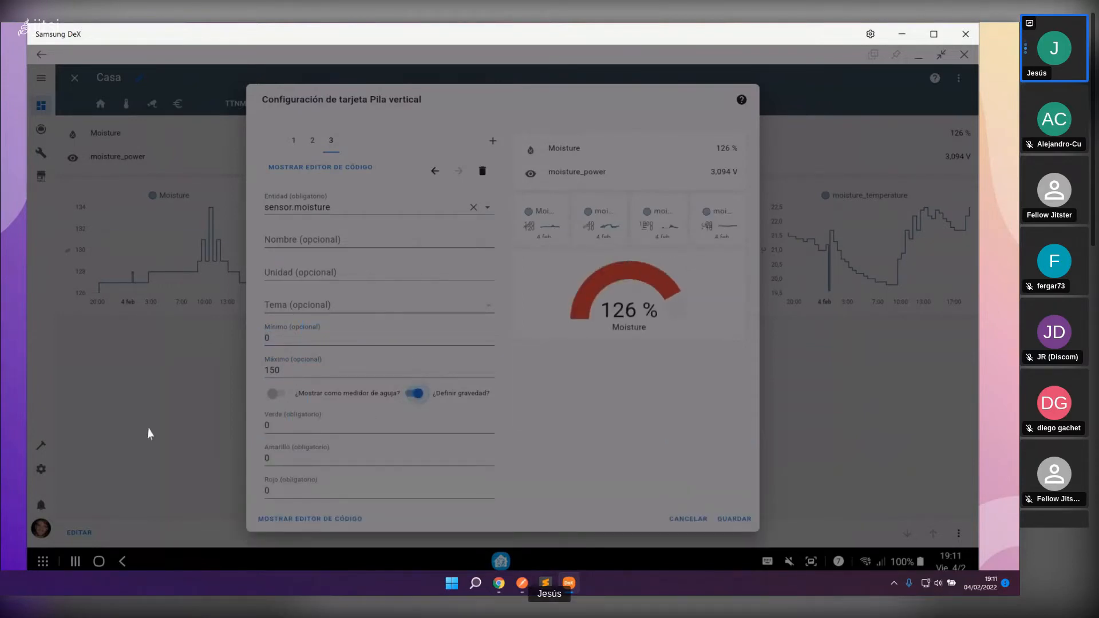
key("Tab")
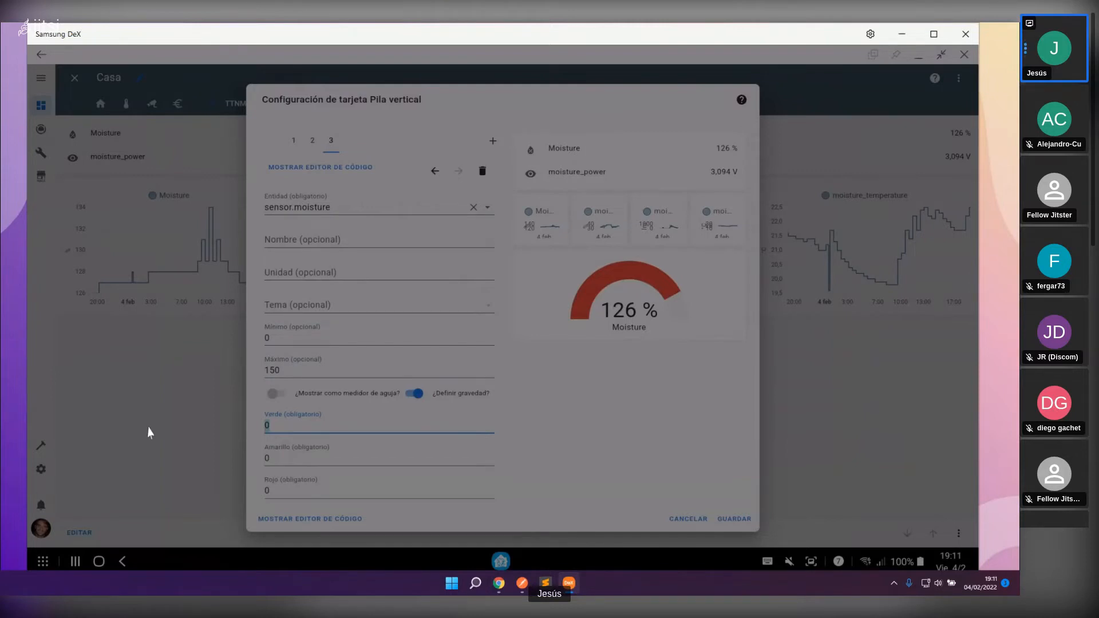
type("150")
key("BackSpace")
key("BackSpace")
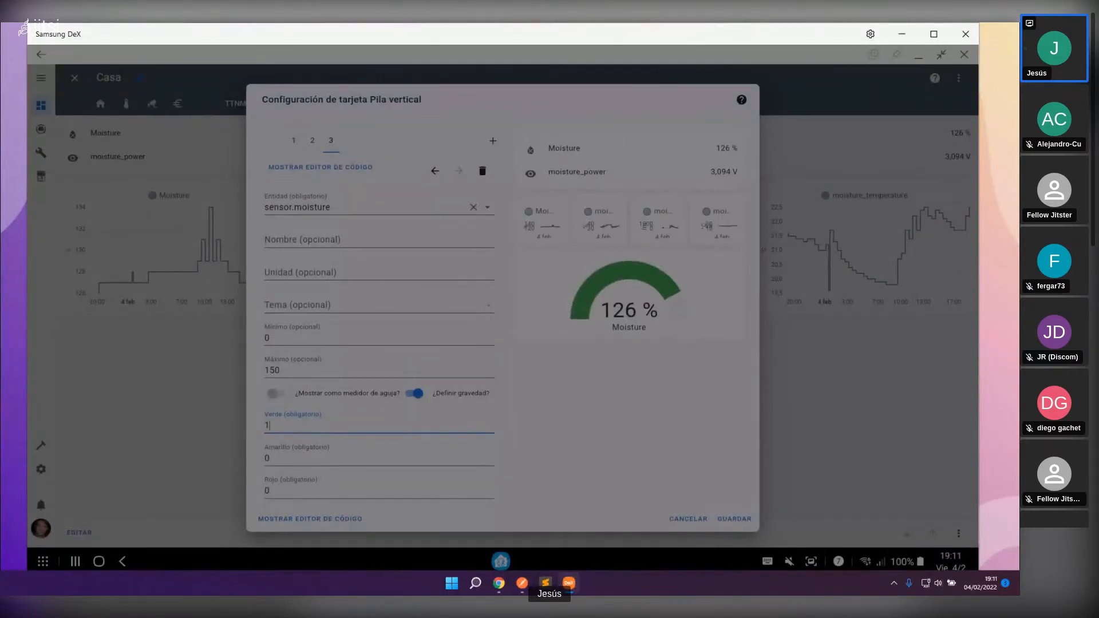
type("0")
key("Tab")
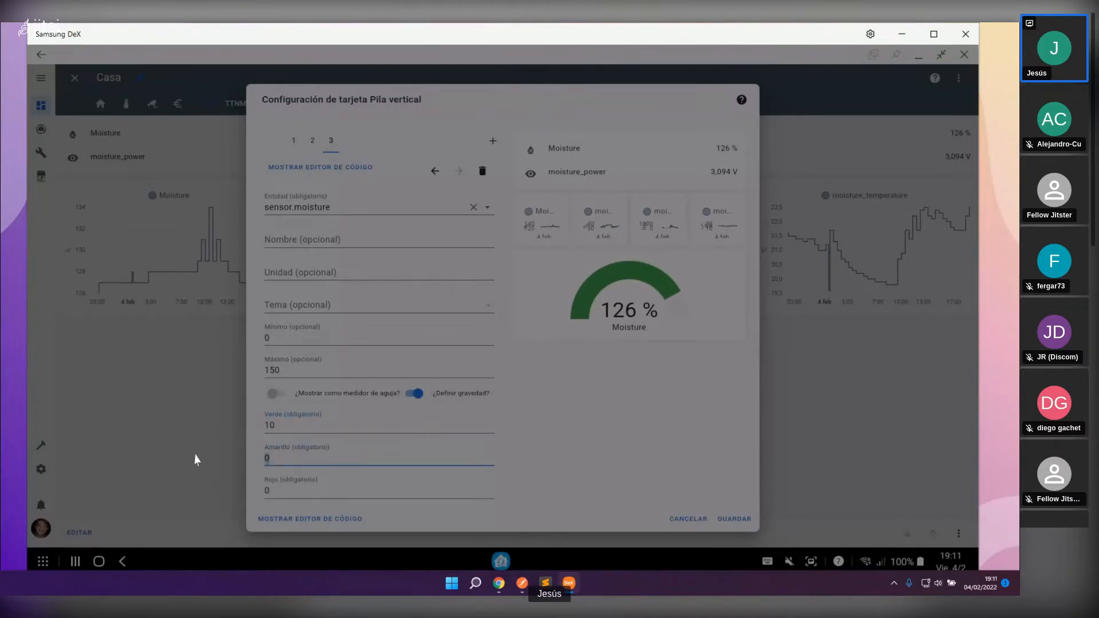
type("110")
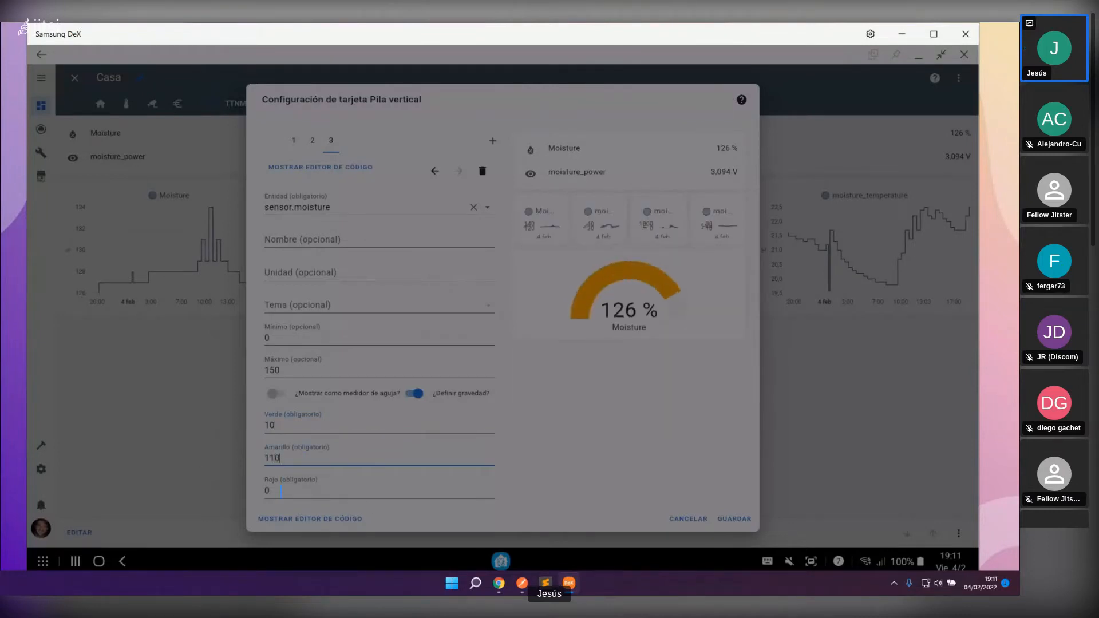
key("Tab")
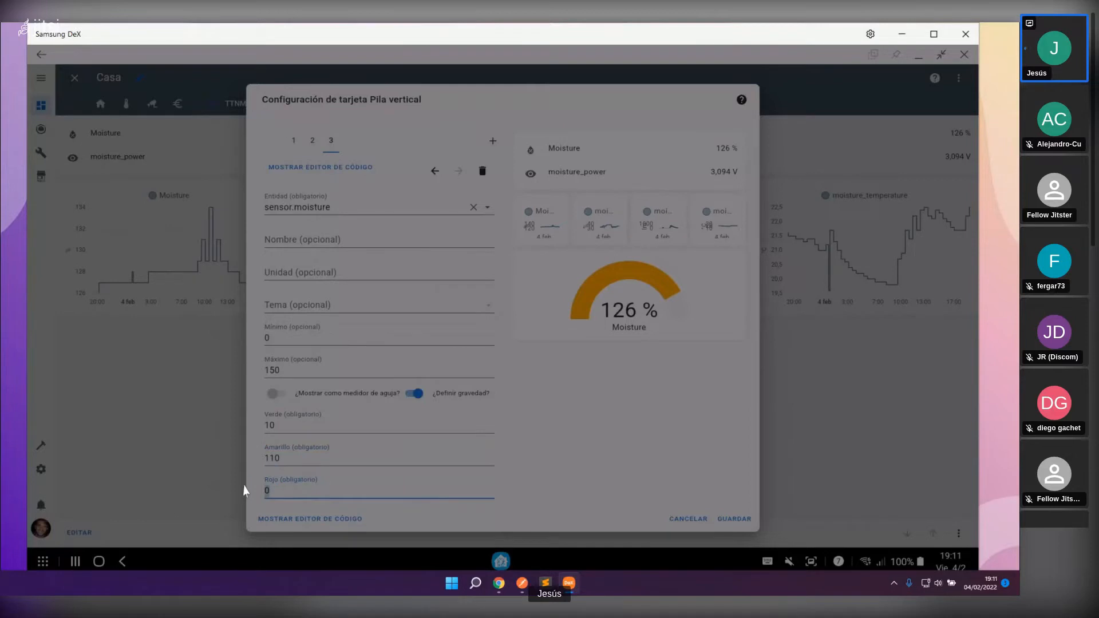
type("150")
left_click(689, 520)
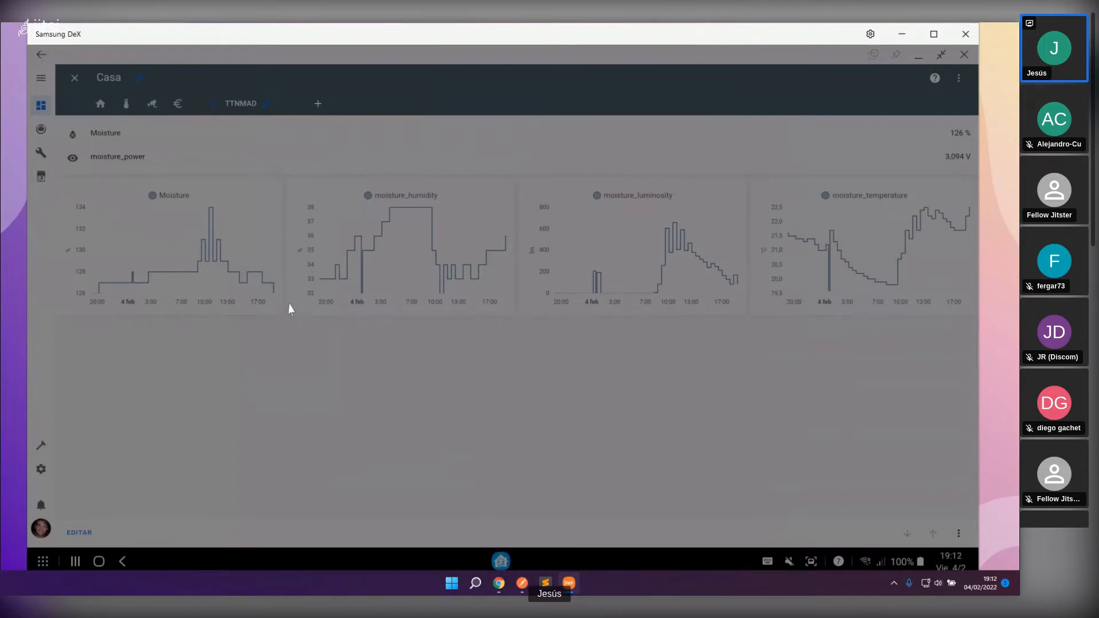
Step: Switch to the TTN+HA presentation in Chrome and advance through the Lovelace slide to the battery alert slide
mouse_move(500, 584)
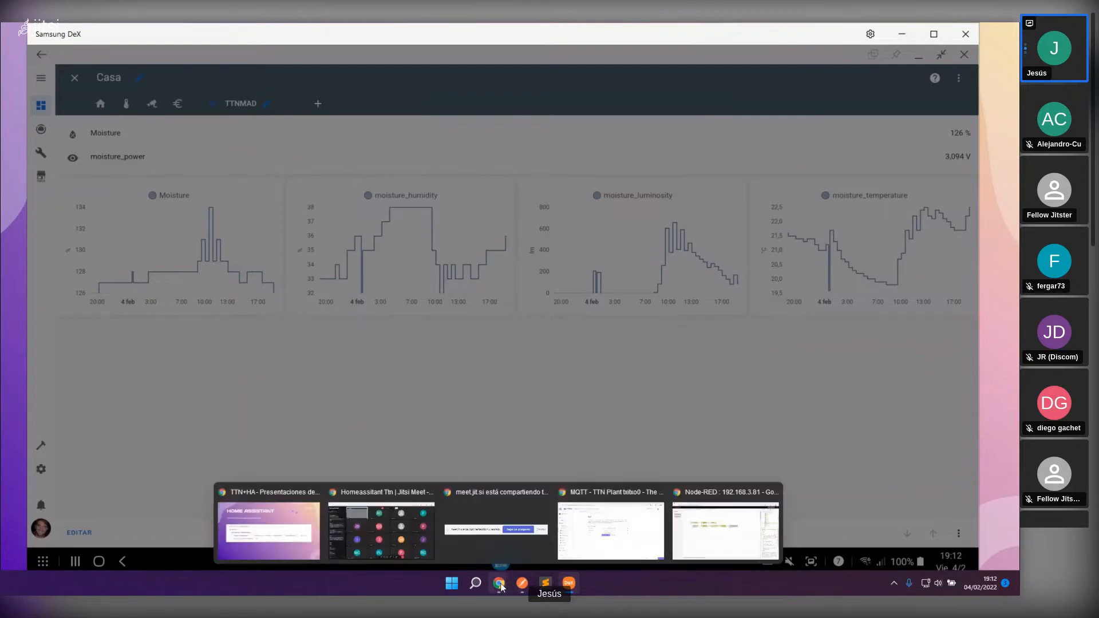
left_click(269, 523)
key("Right")
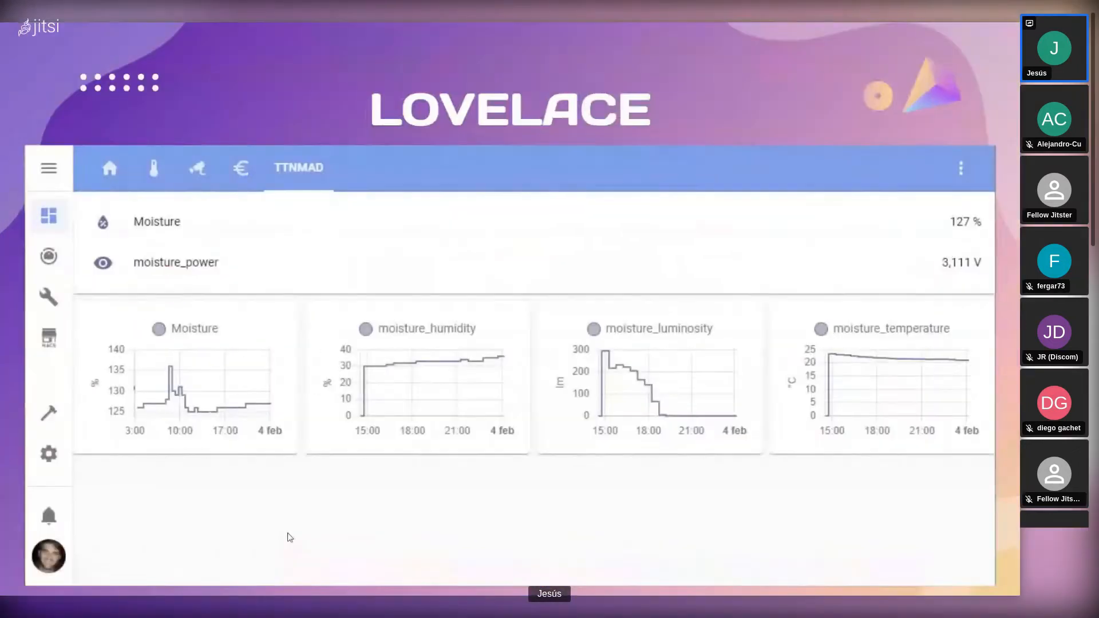
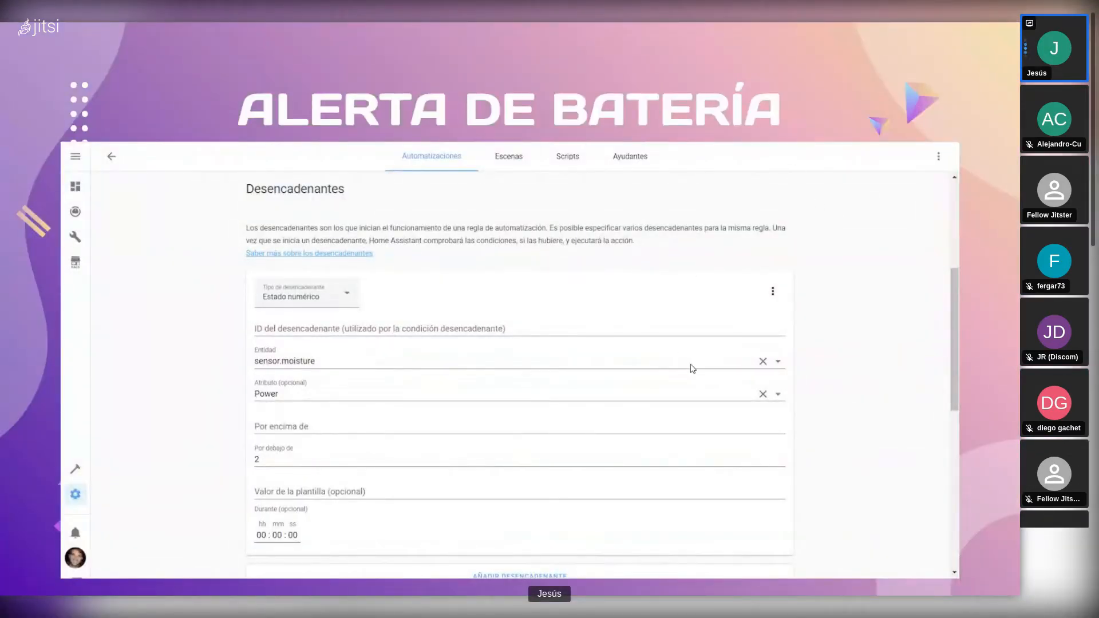
Step: Return to Samsung DeX and open the "[TTN Mad] Moisture power alarm" automation from Home Assistant's automation list
key("alt+Tab")
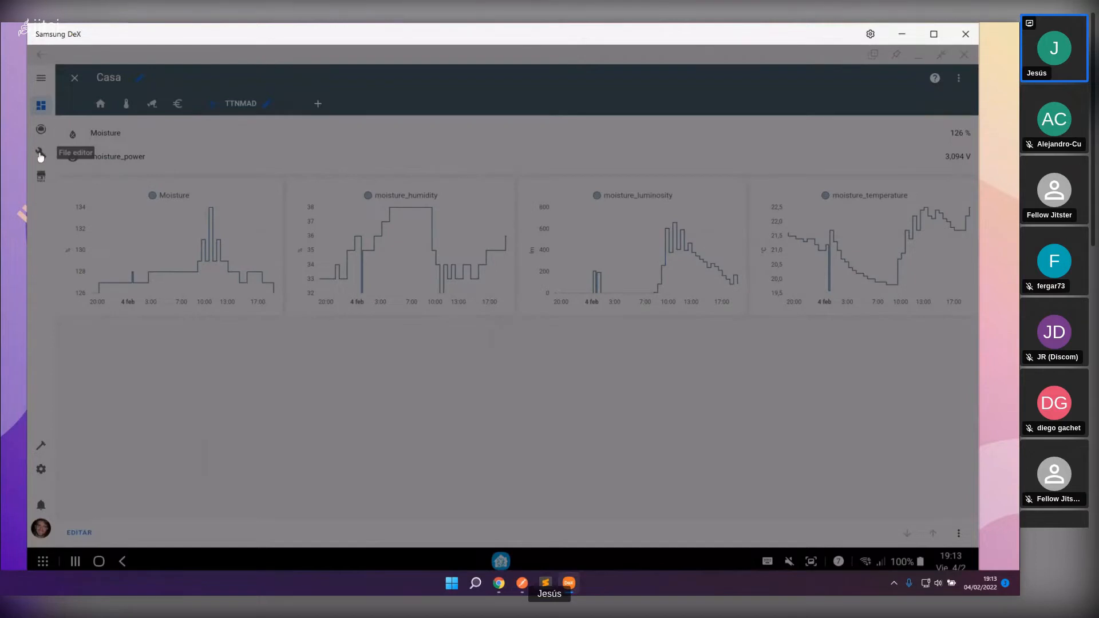
left_click(44, 471)
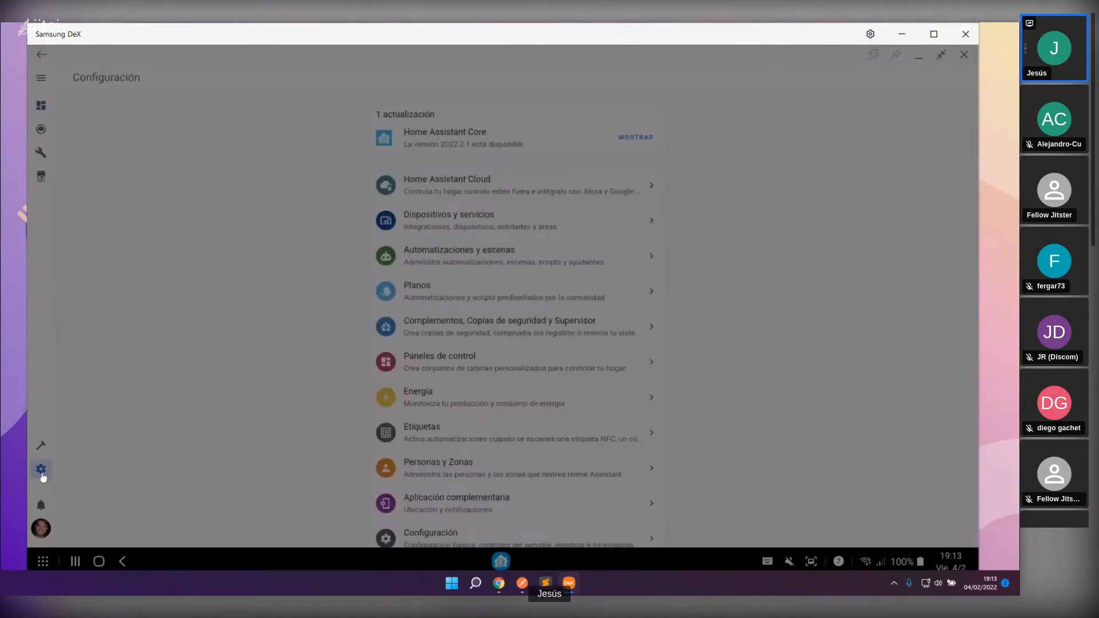
left_click(478, 263)
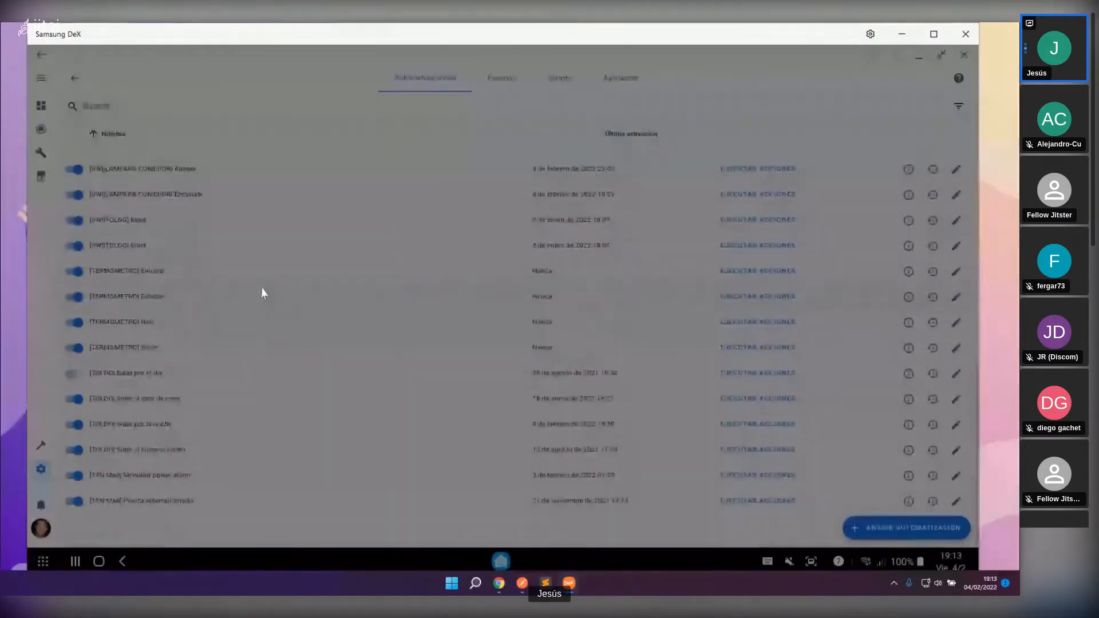
scroll(264, 294, "down", 7)
left_click(957, 476)
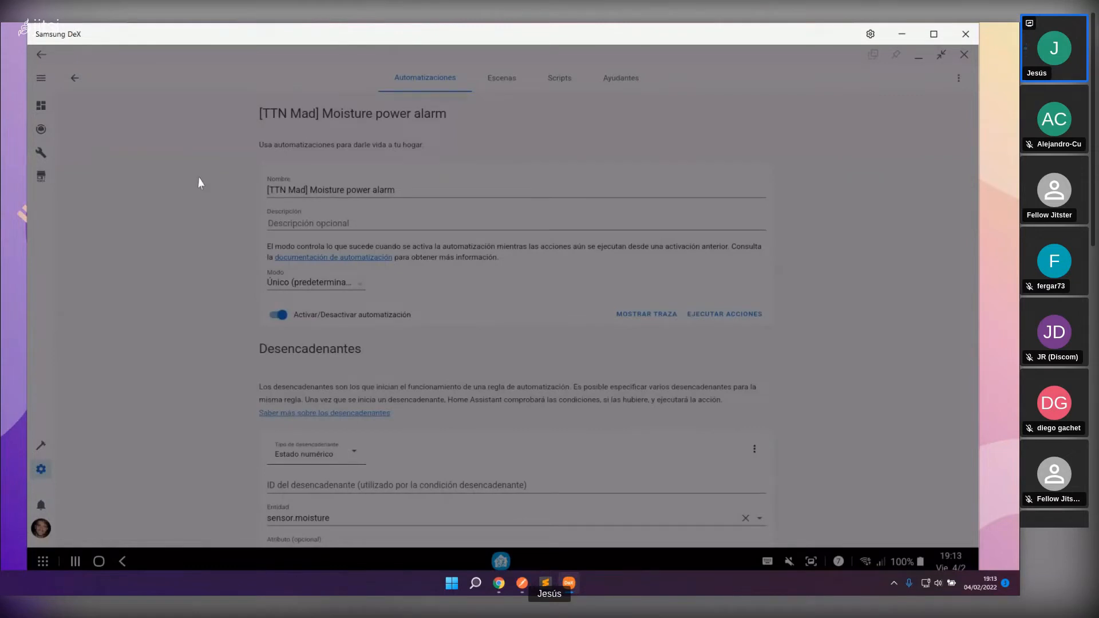
left_click(75, 79)
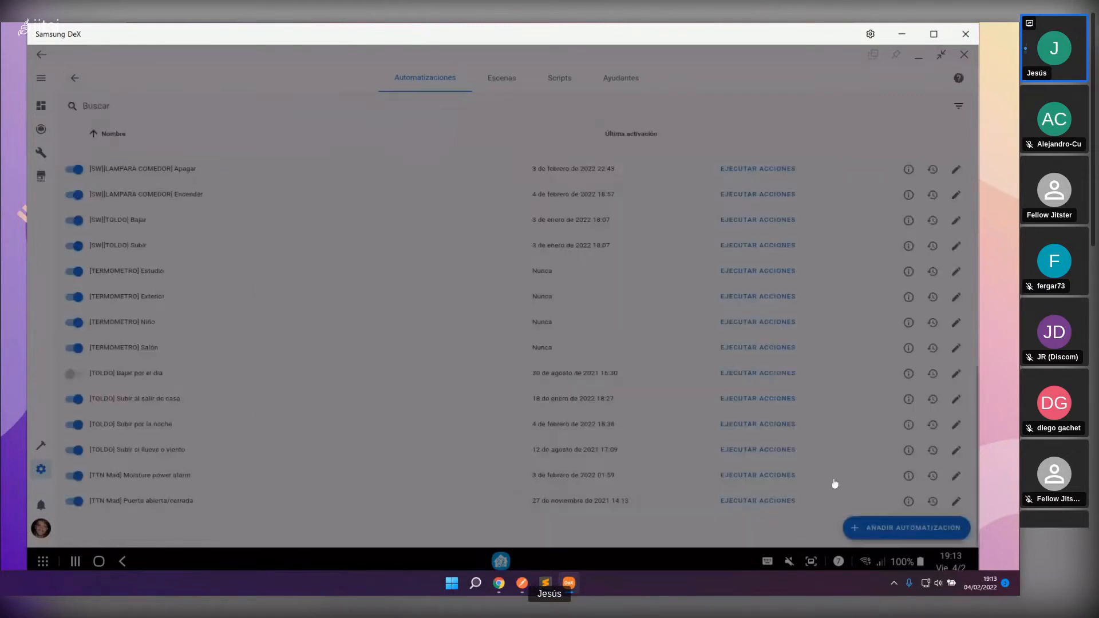
left_click(955, 476)
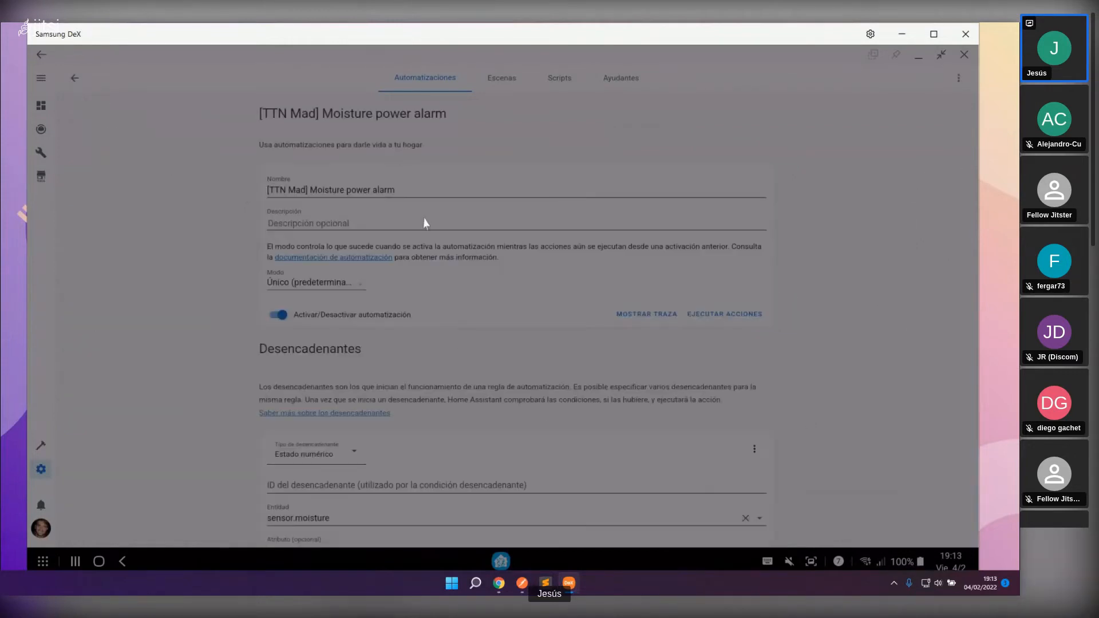
Step: Highlight the automation's name and the Desencadenantes heading, and examine the numeric state trigger on sensor.moisture's Power attribute
scroll(151, 297, "down", 1)
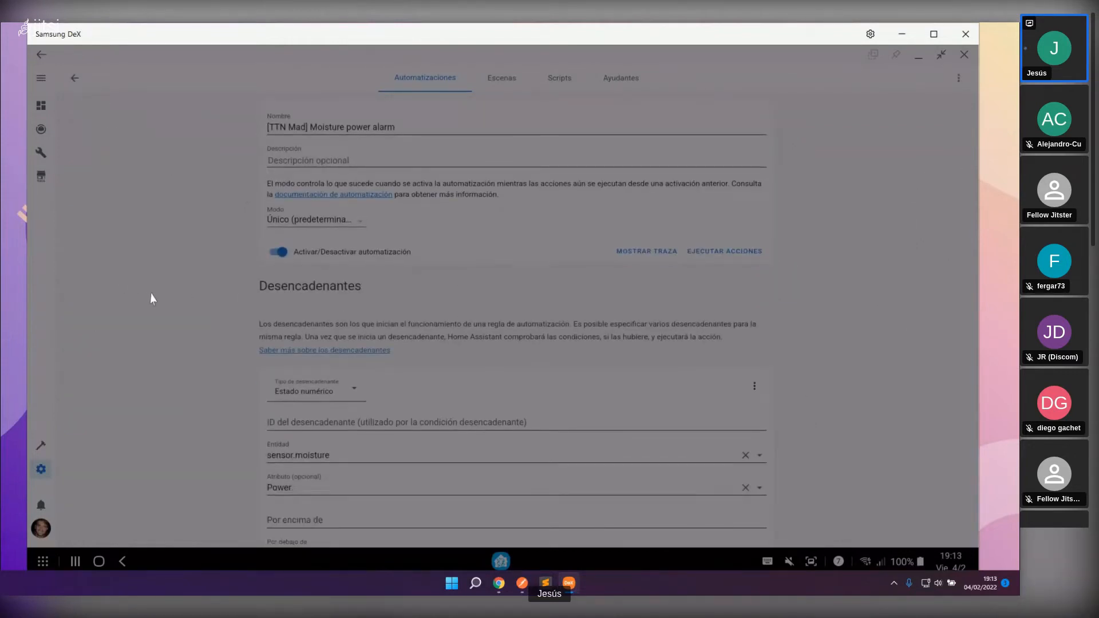
scroll(152, 298, "up", 1)
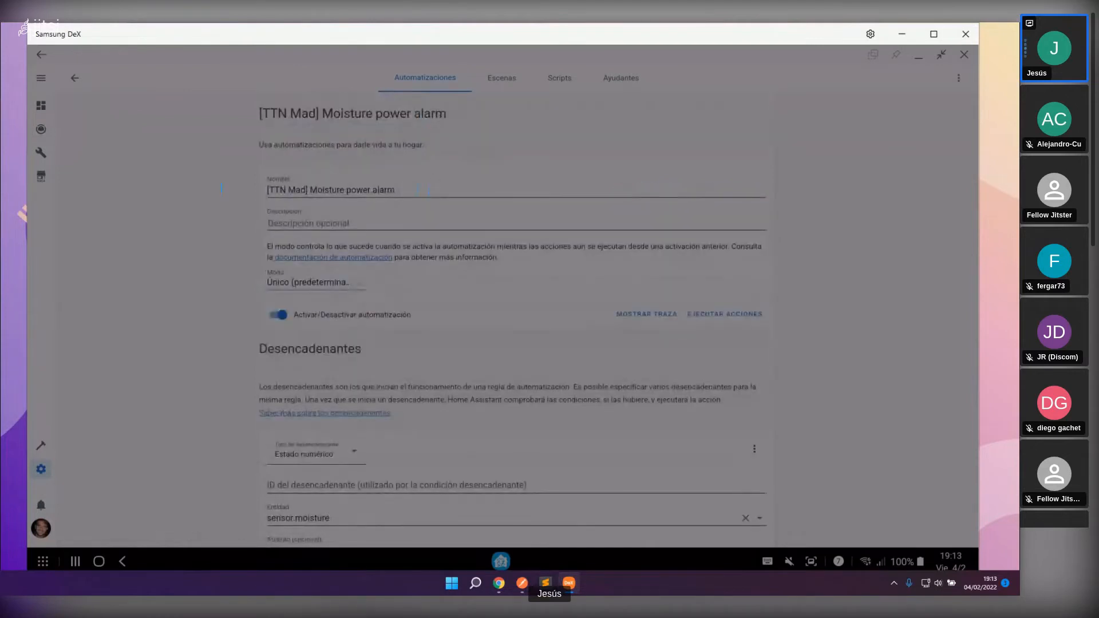
scroll(174, 346, "down", 3)
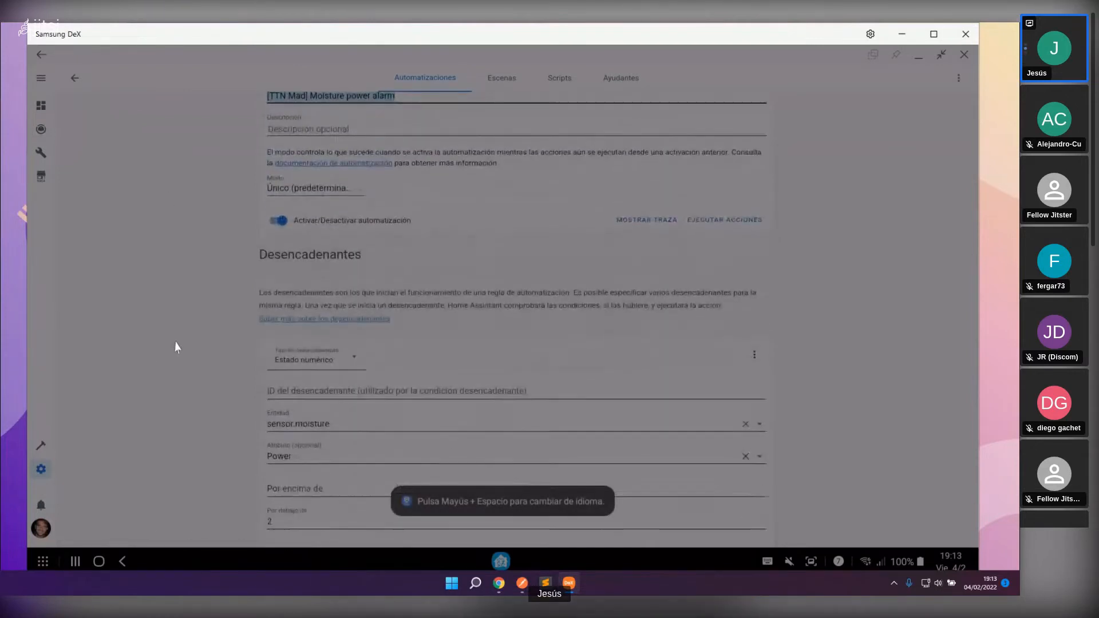
double_click(372, 198)
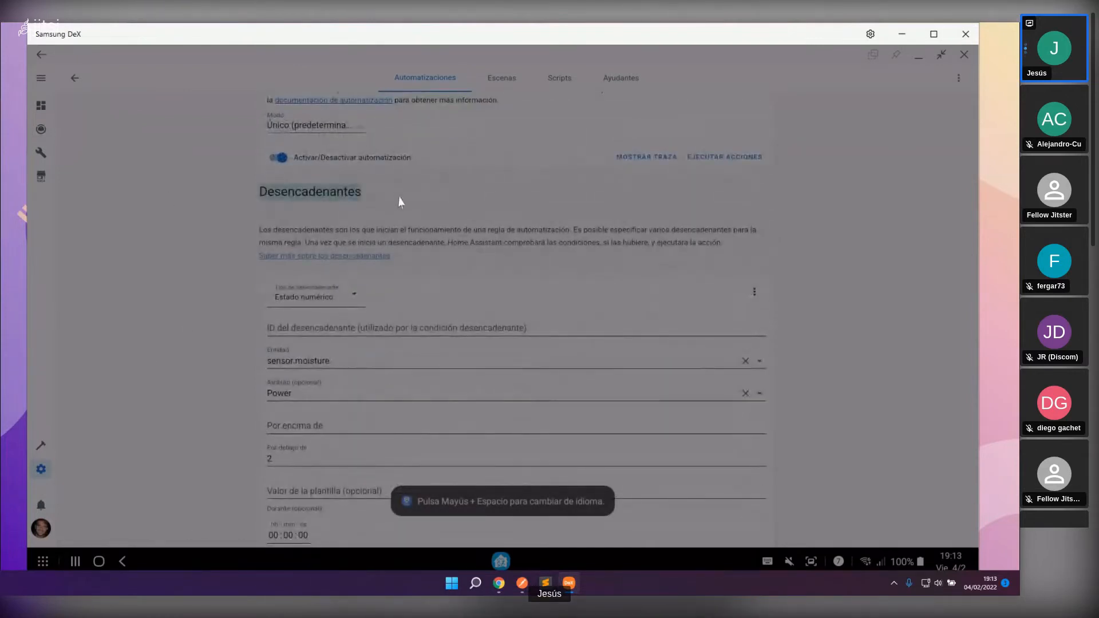
scroll(216, 331, "down", 2)
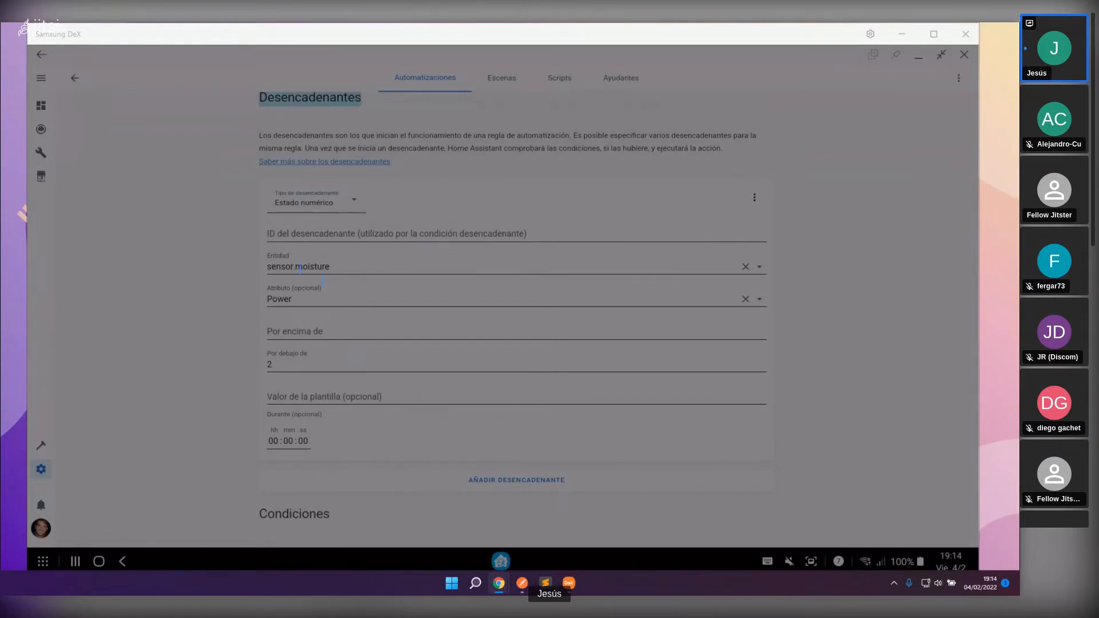
Step: Highlight the numeric state trigger's sensor.moisture entity and its Power attribute
double_click(417, 263)
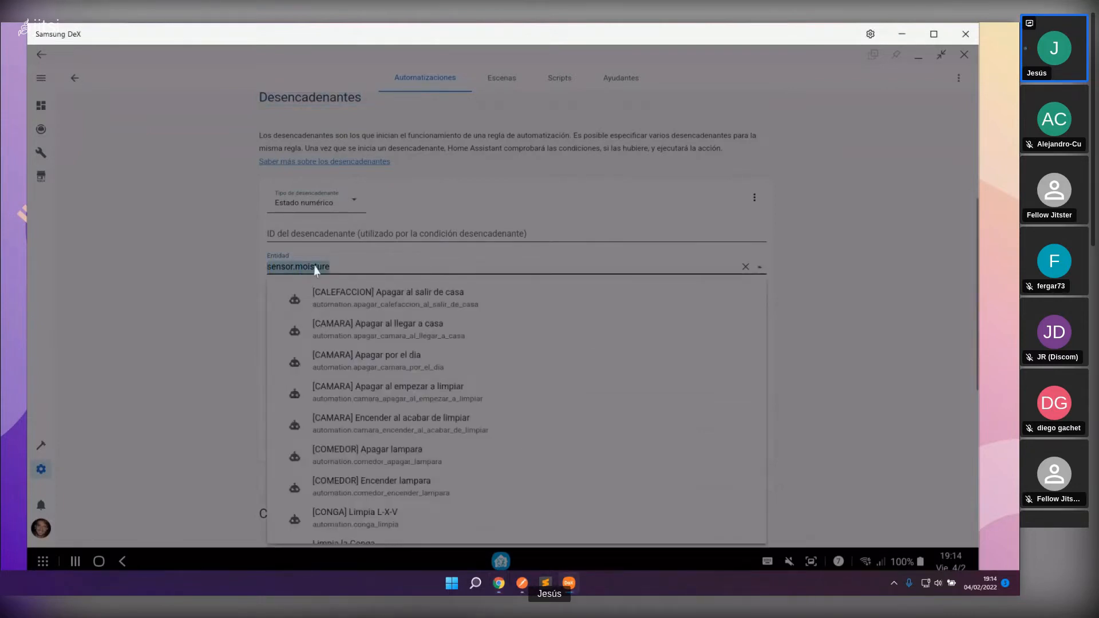
left_click(307, 298)
double_click(307, 298)
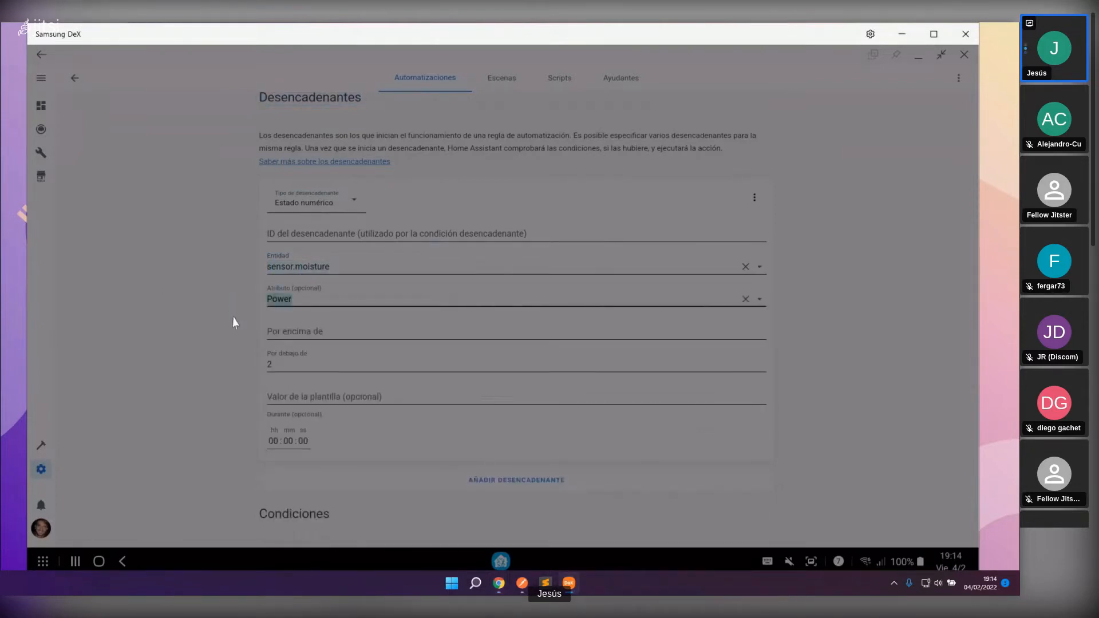
Step: Filter the trigger's entity suggestions by sensor.moisture to view the matching sensors, keeping the same entity
left_click(361, 266)
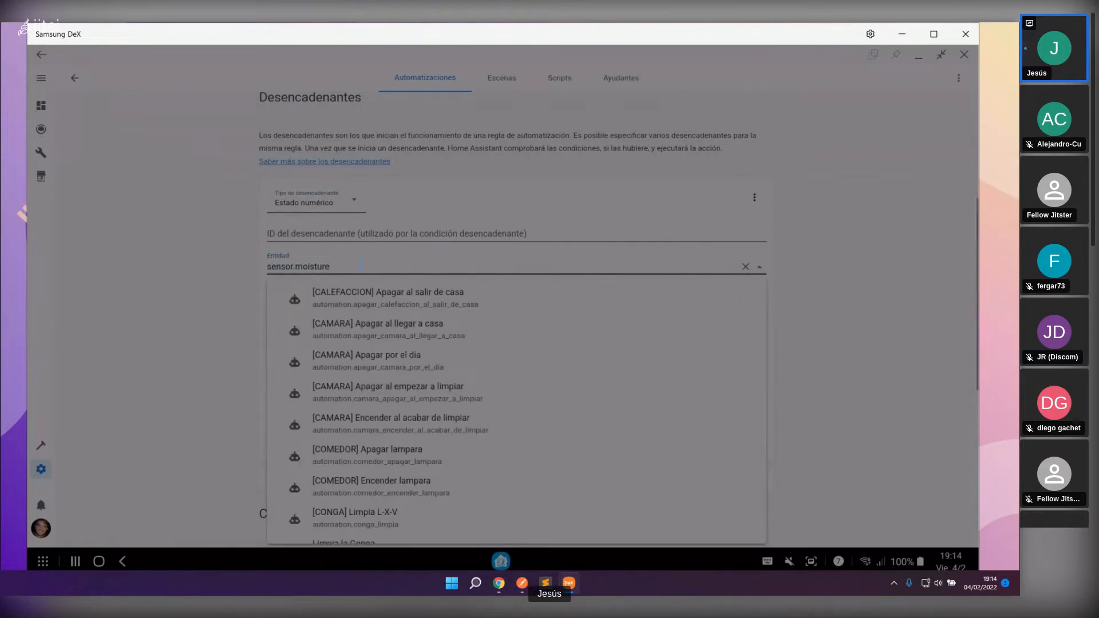
type("7")
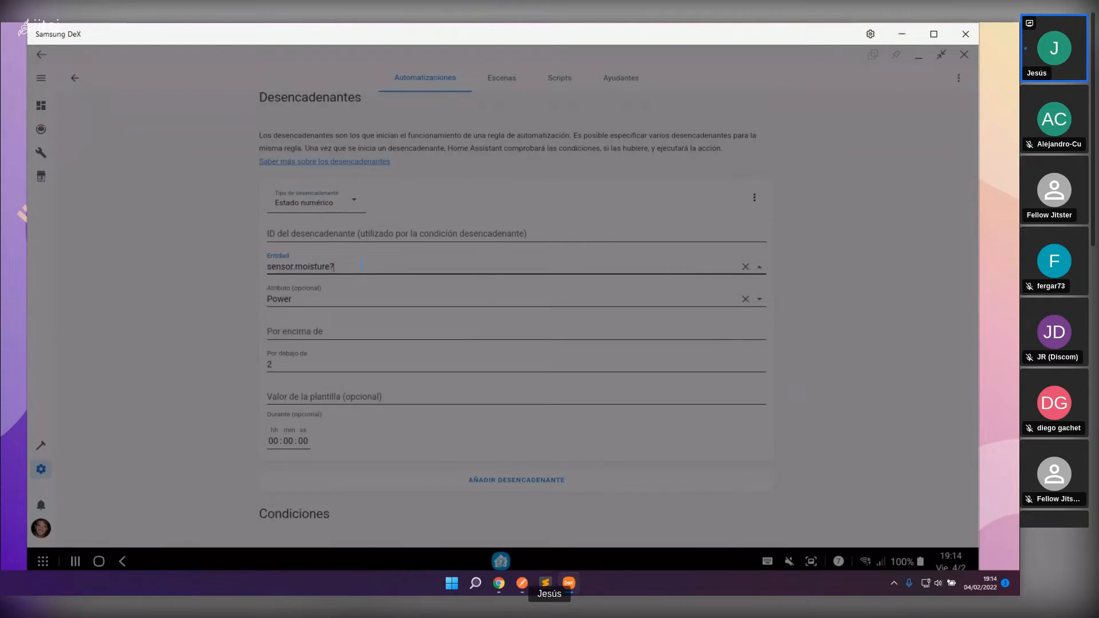
key("BackSpace")
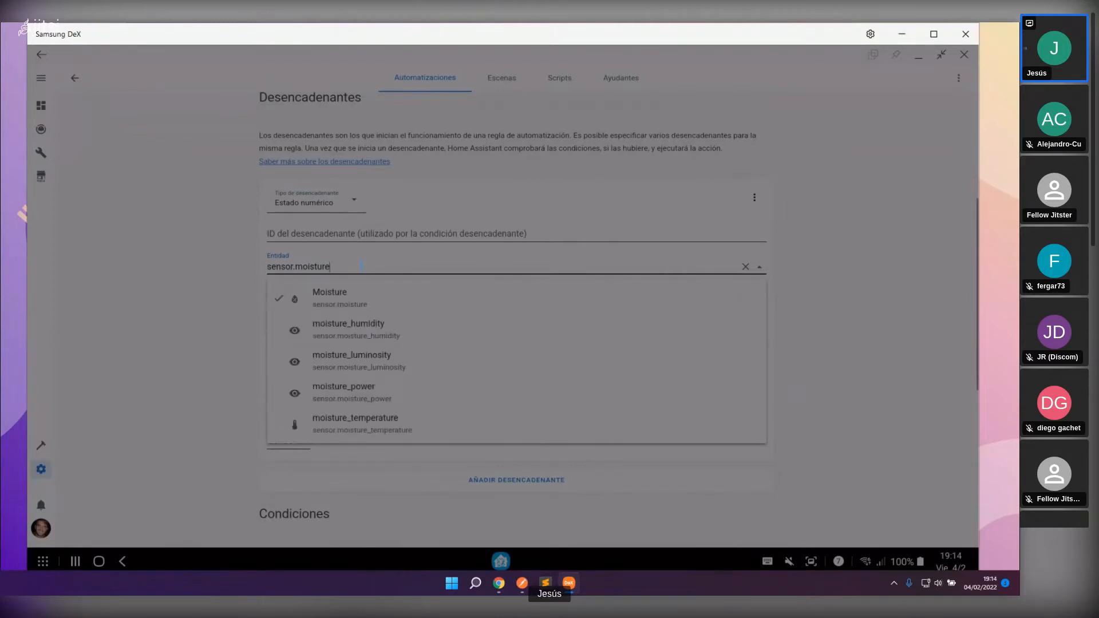
key("Tab")
key("Tab")
key("Tab")
key("Tab")
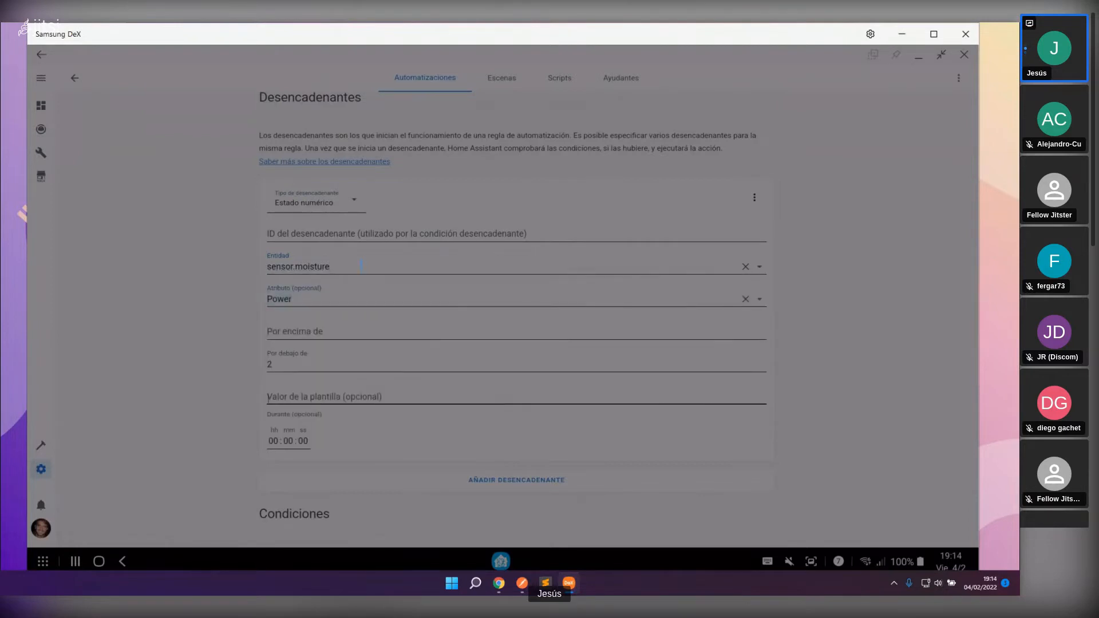
Step: Try sensor.moisture_power as the trigger's entity, and change the entry back to sensor.moisture
scroll(360, 267, "up", 1)
left_click(351, 279)
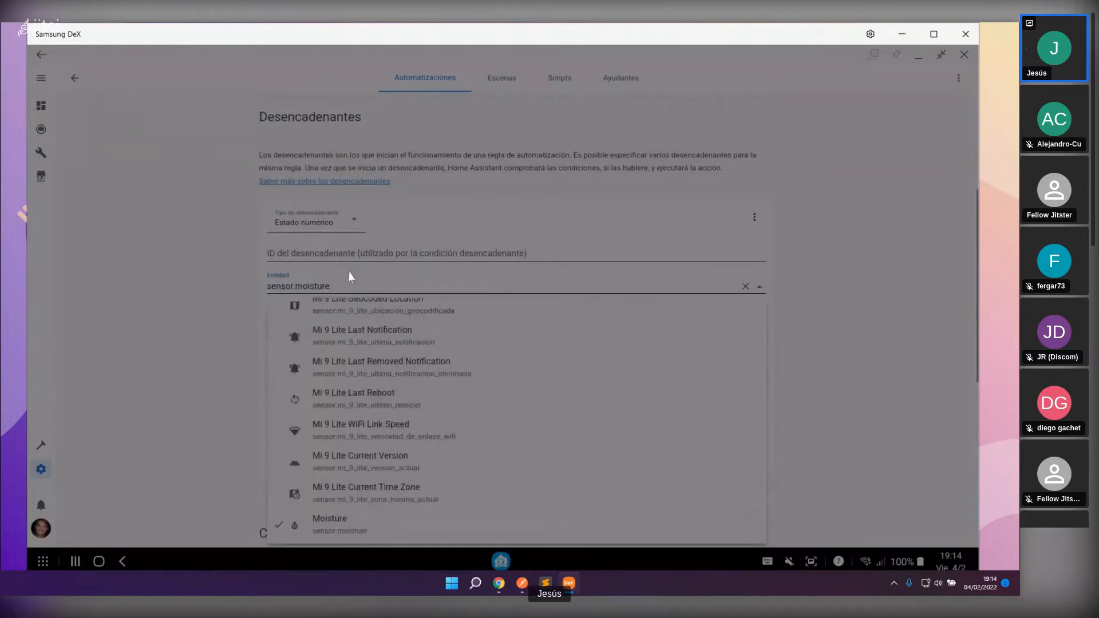
key("BackSpace")
left_click(348, 413)
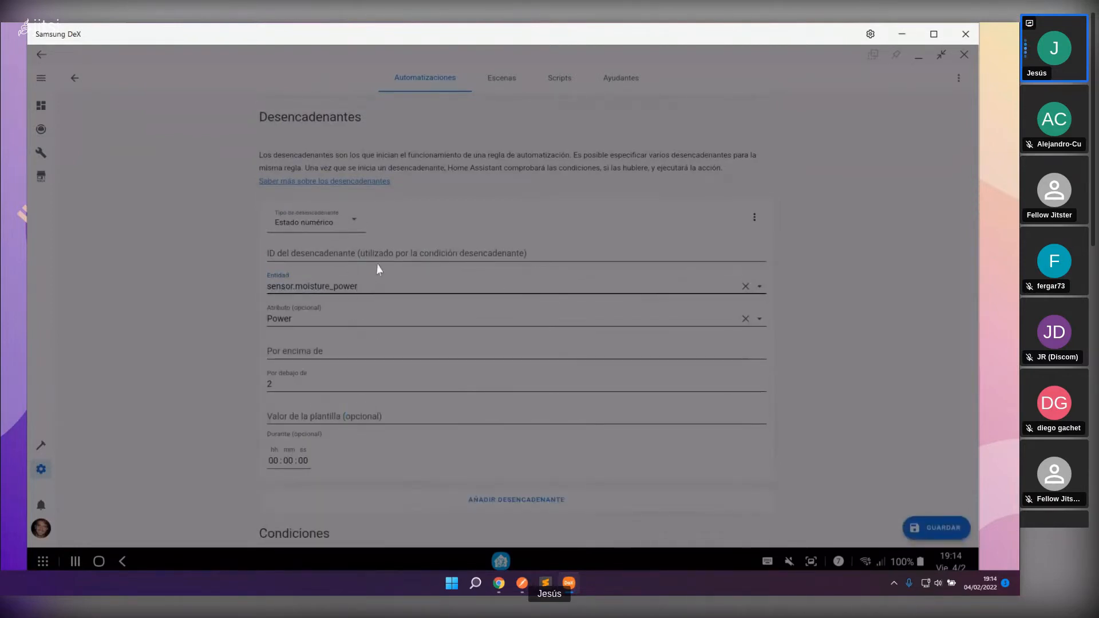
left_click_drag(331, 286, 427, 286)
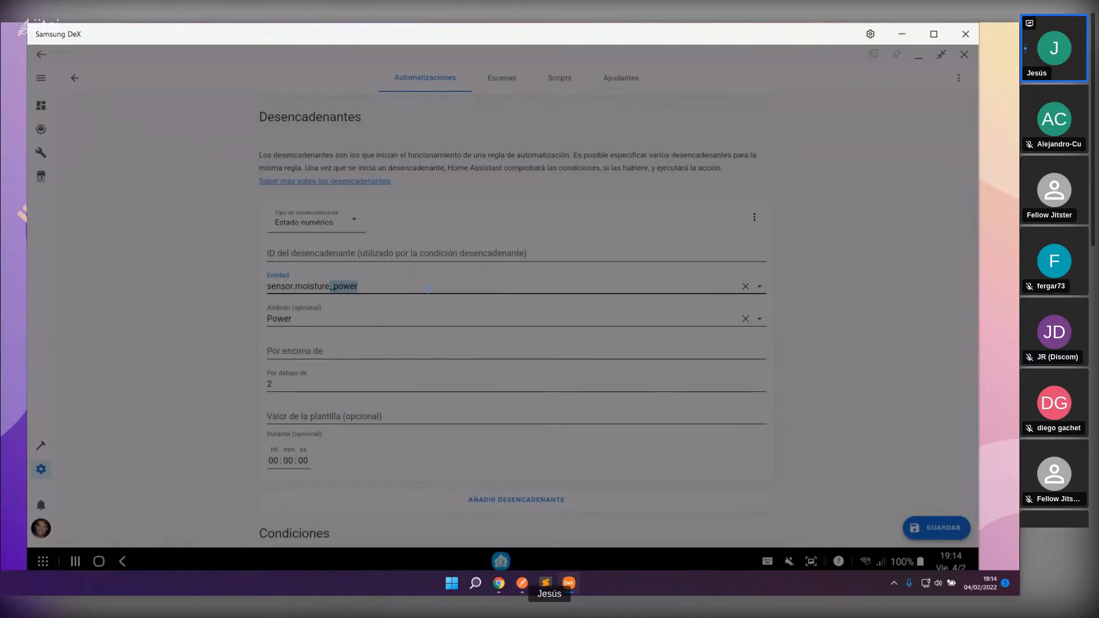
key("BackSpace")
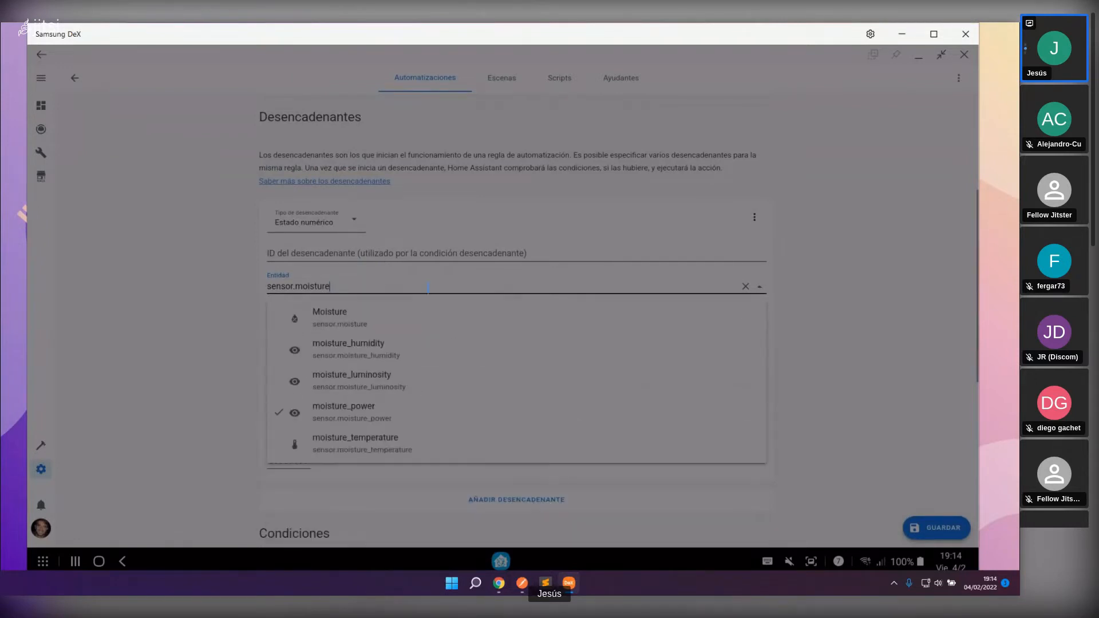
Step: Highlight the trigger's "Por debajo de" threshold and review the trigger settings together with the conditions section below them
left_click(192, 384)
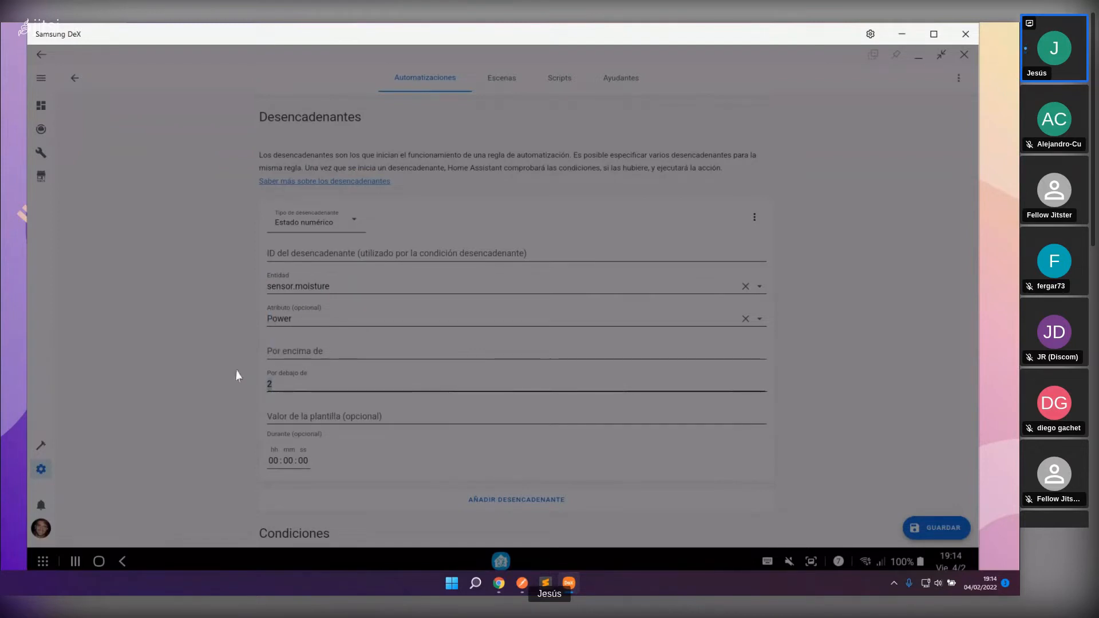
scroll(240, 369, "down", 2)
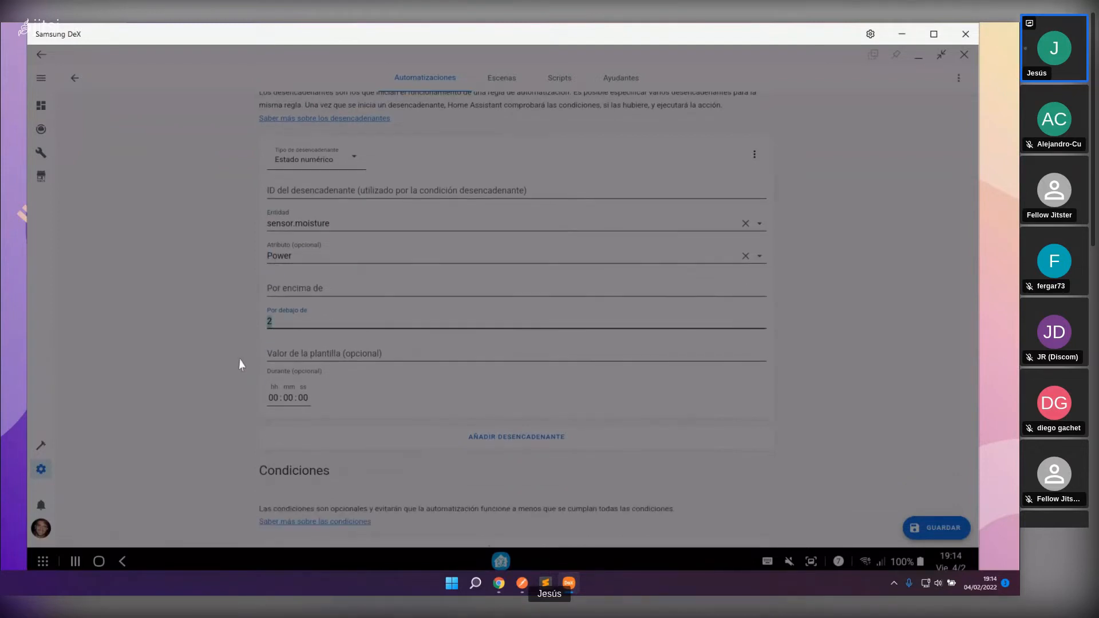
scroll(240, 364, "down", 2)
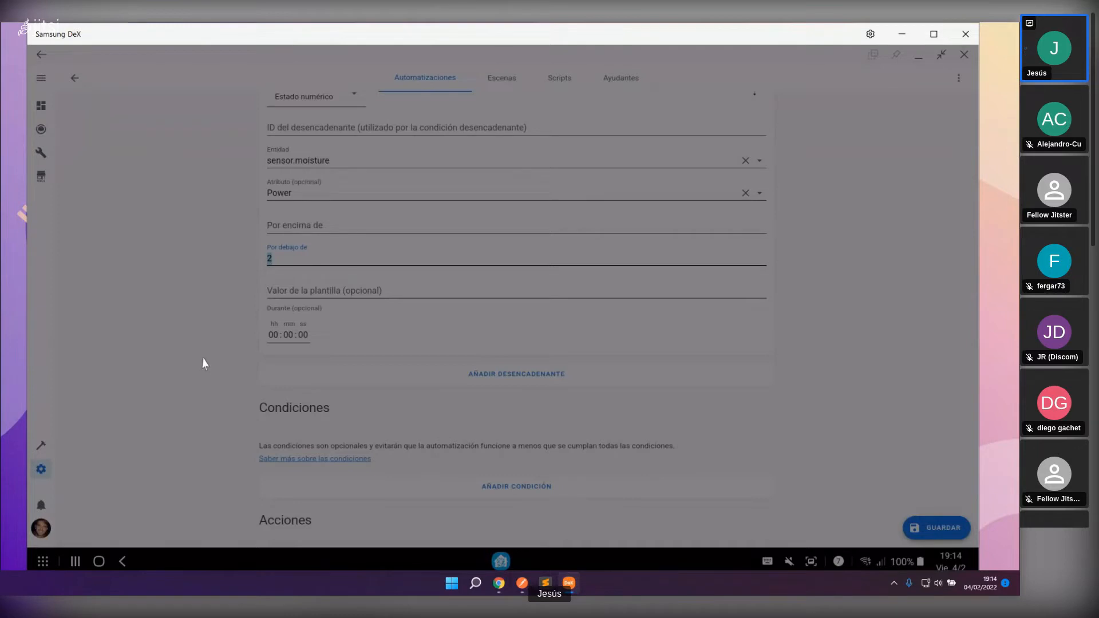
scroll(203, 363, "down", 3)
scroll(221, 210, "up", 1)
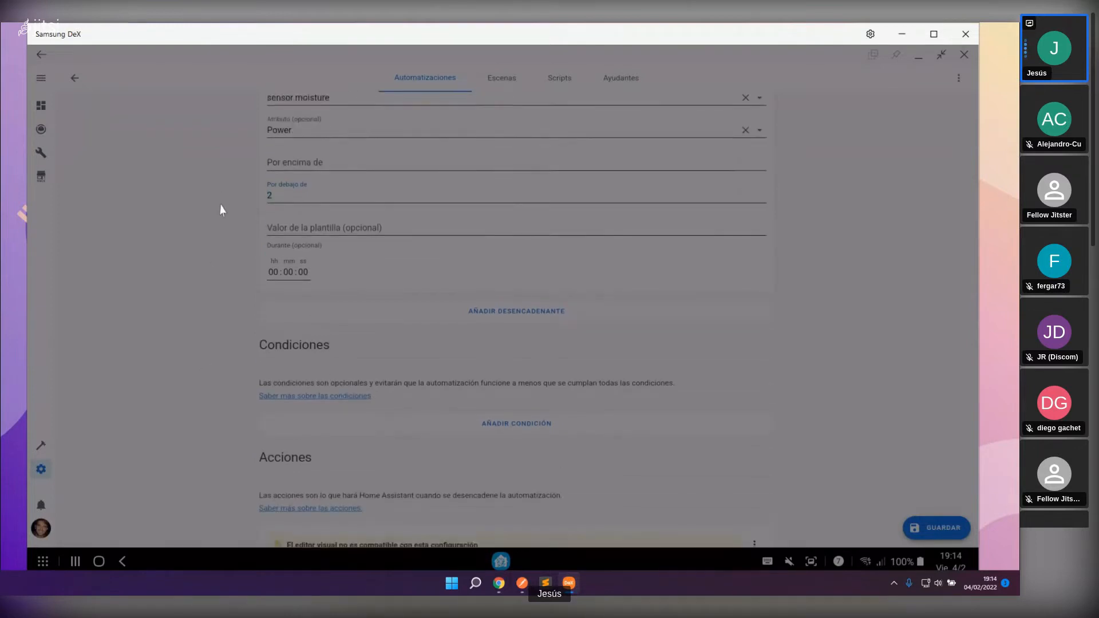
scroll(221, 209, "up", 4)
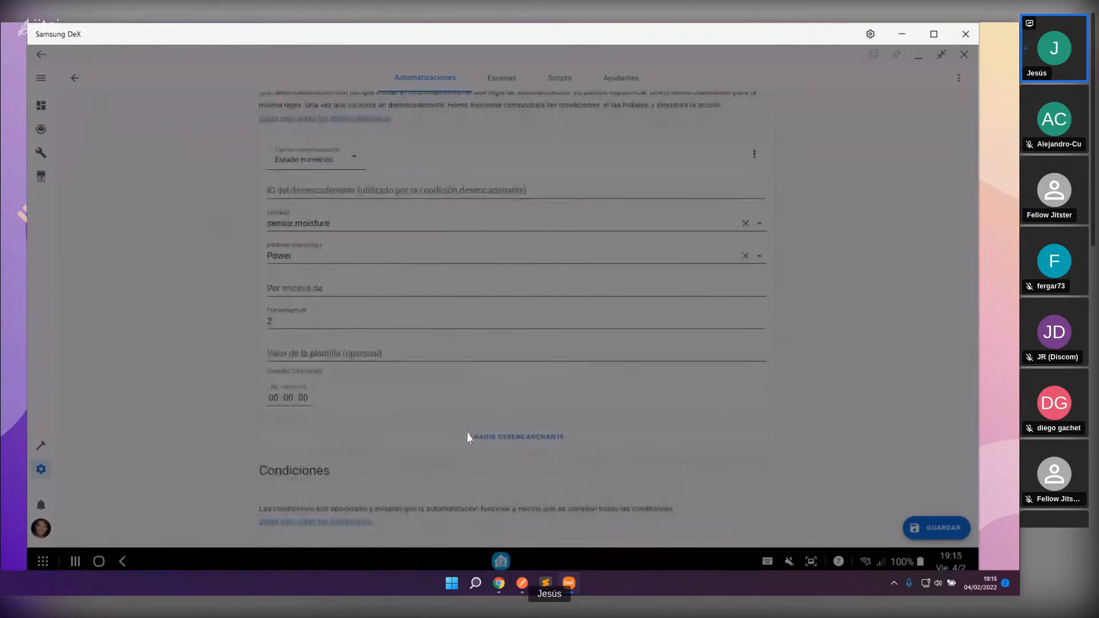
scroll(241, 323, "up", 2)
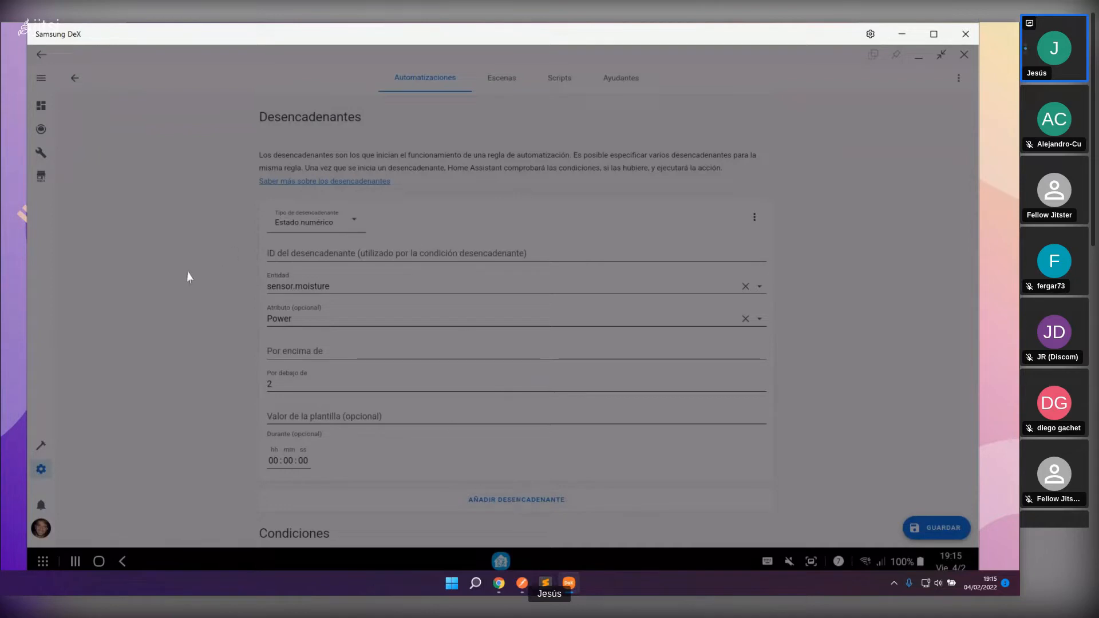
scroll(189, 276, "down", 2)
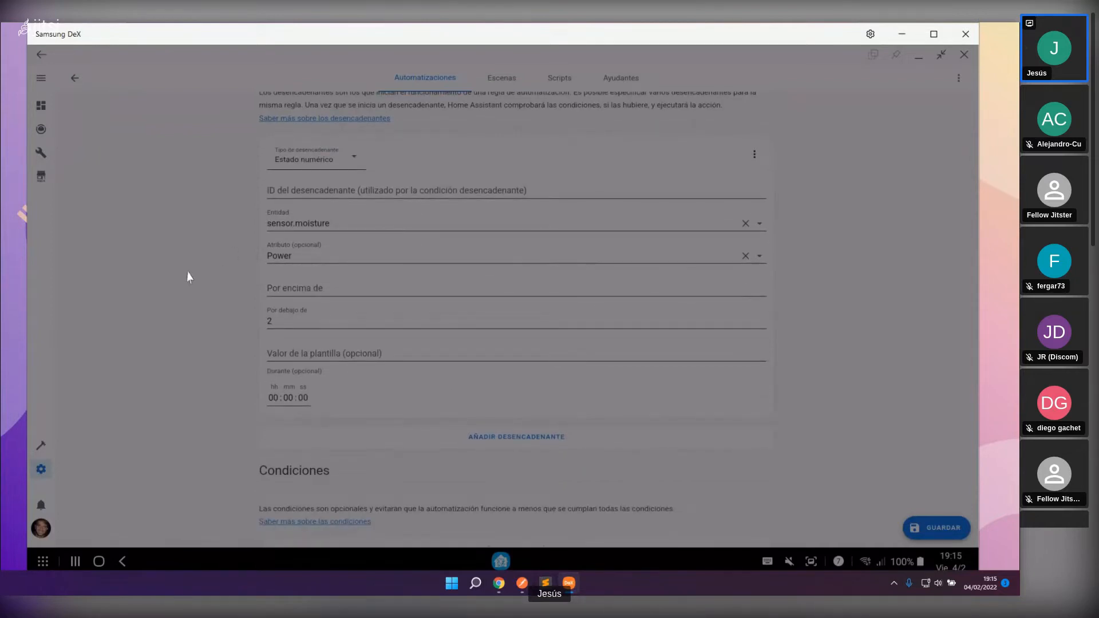
Step: Examine the empty conditions and the notification action's YAML, highlighting the template that inserts the moisture sensor's power attribute
scroll(195, 257, "down", 3)
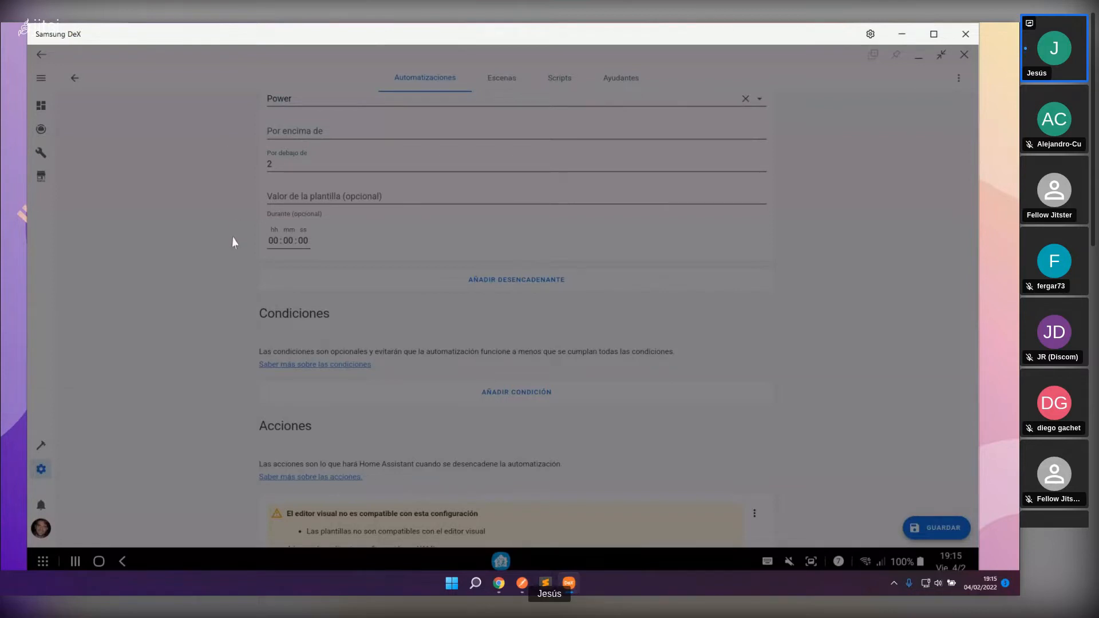
scroll(229, 241, "down", 2)
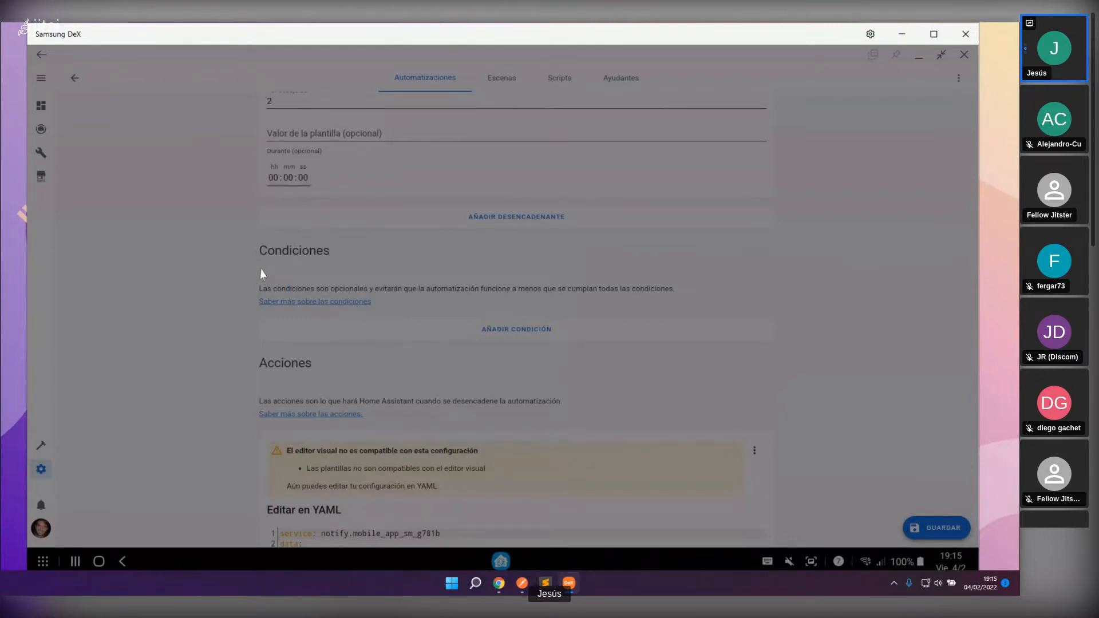
scroll(260, 273, "down", 3)
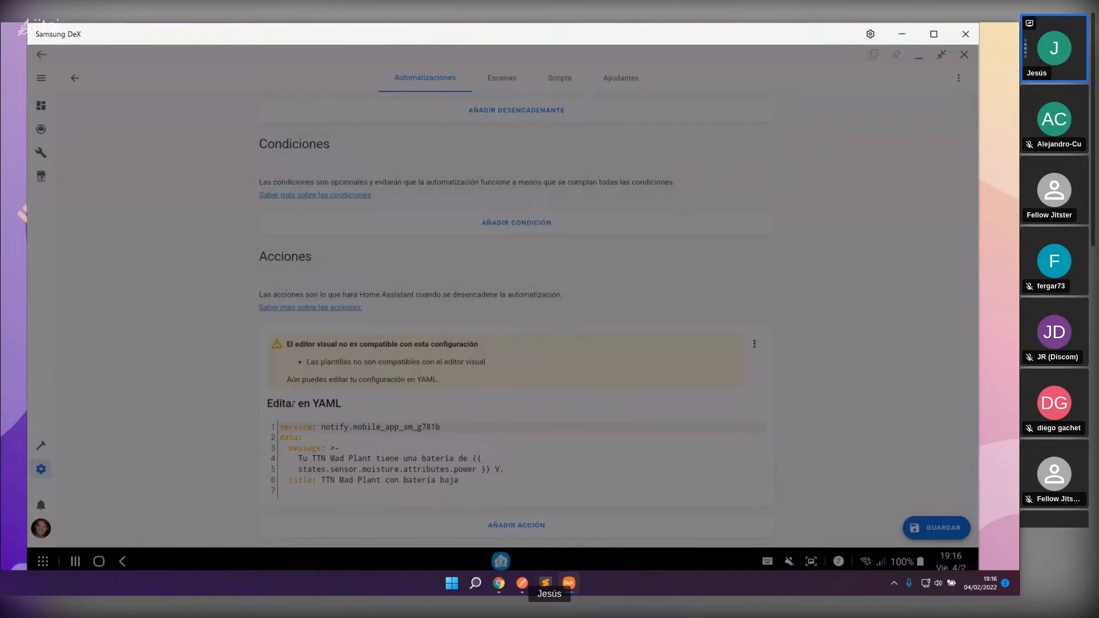
left_click_drag(486, 485, 269, 429)
left_click(396, 468)
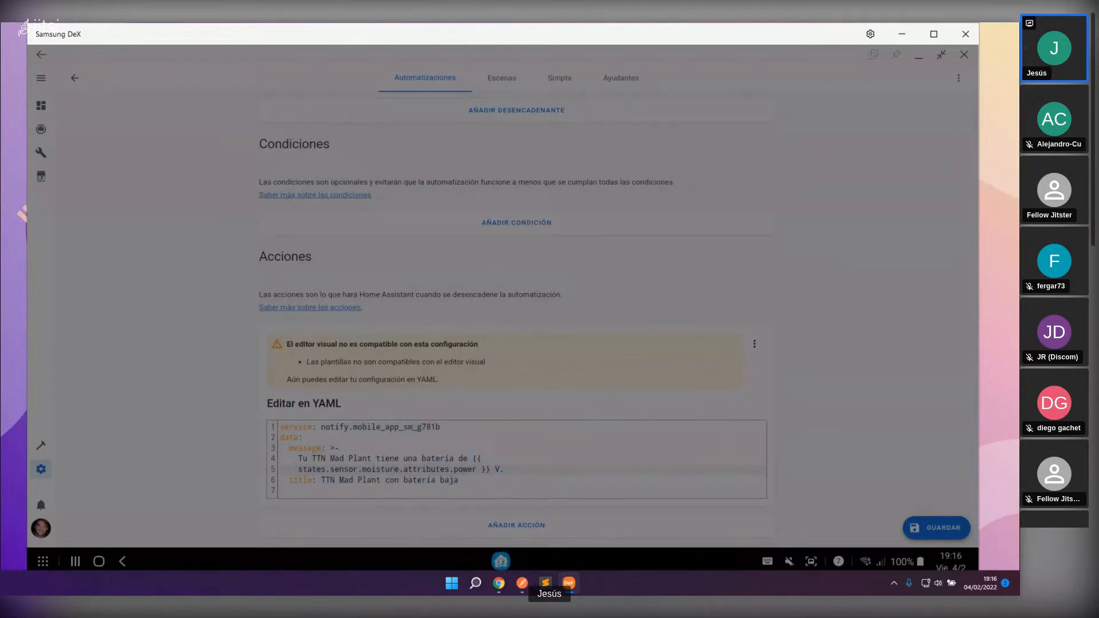
left_click_drag(472, 458, 486, 469)
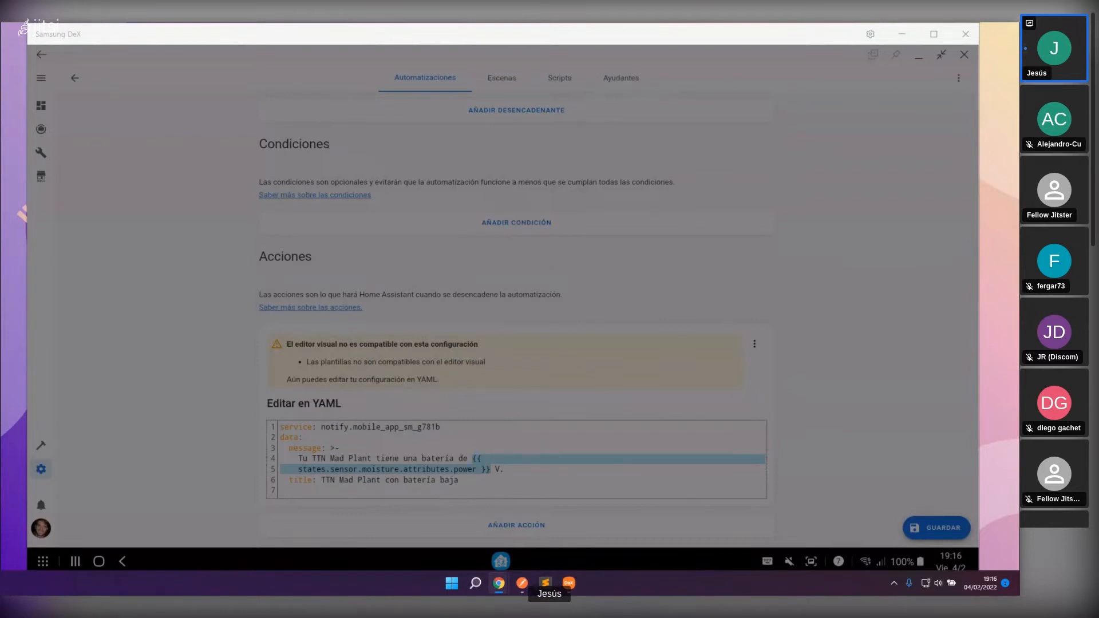
Step: Add a second action of type "Llamar servicio" with the service that sends a notification via mobile_app_sm_g781b
left_click(516, 525)
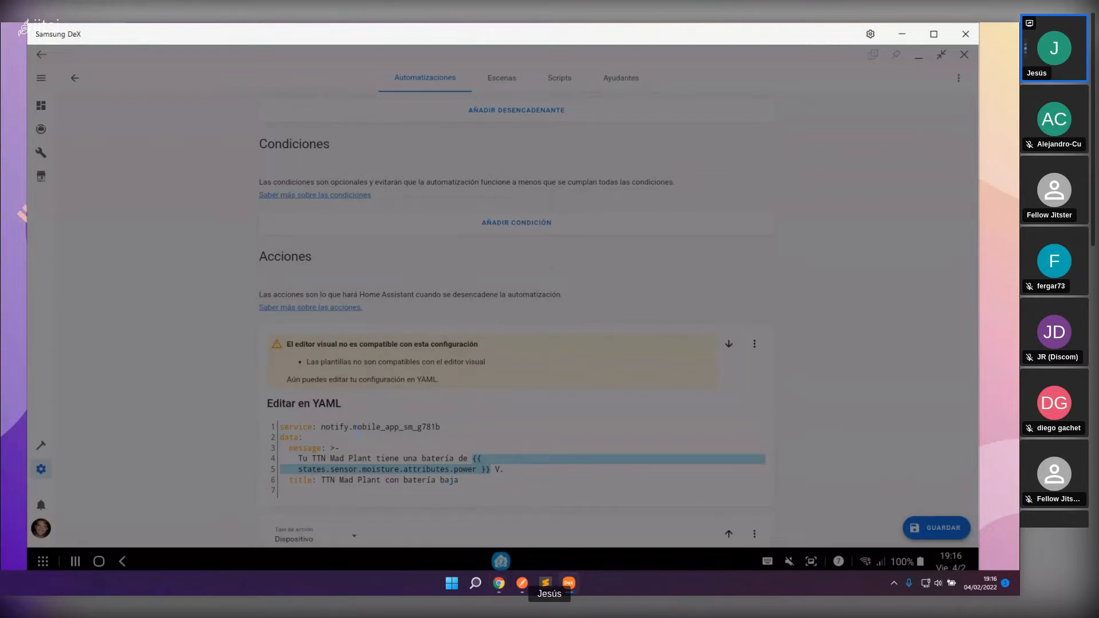
left_click(333, 427)
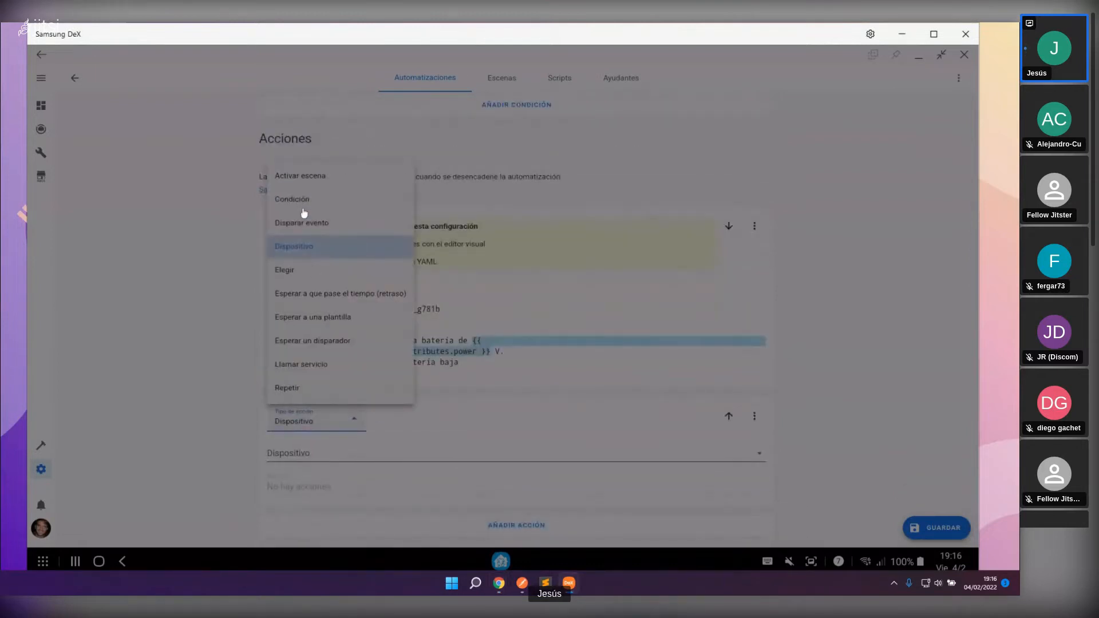
left_click(294, 367)
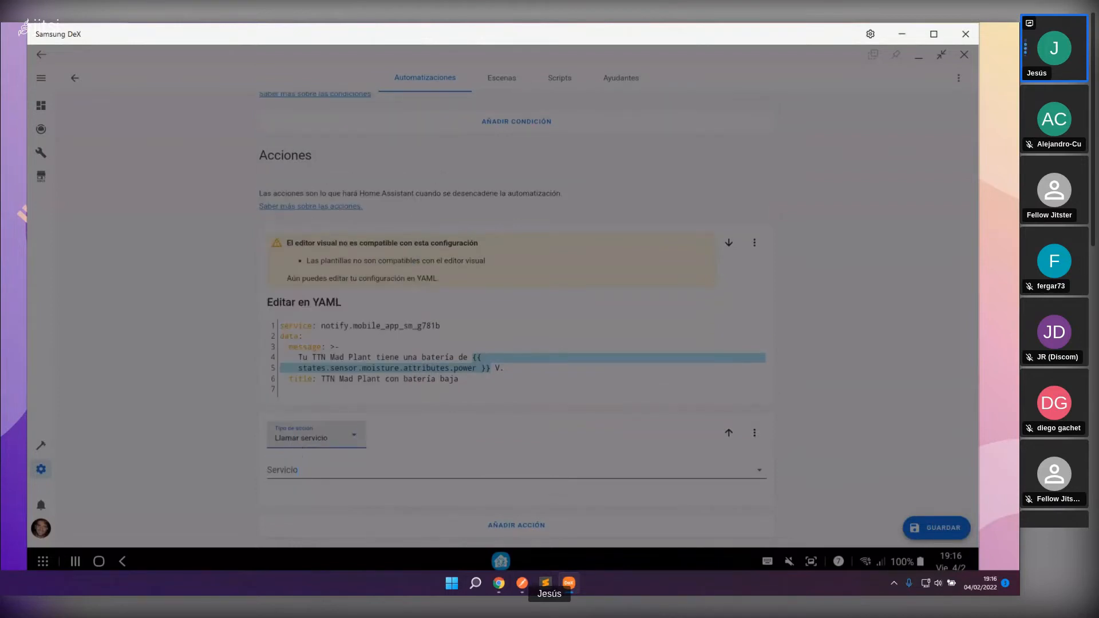
left_click(298, 470)
type("noti")
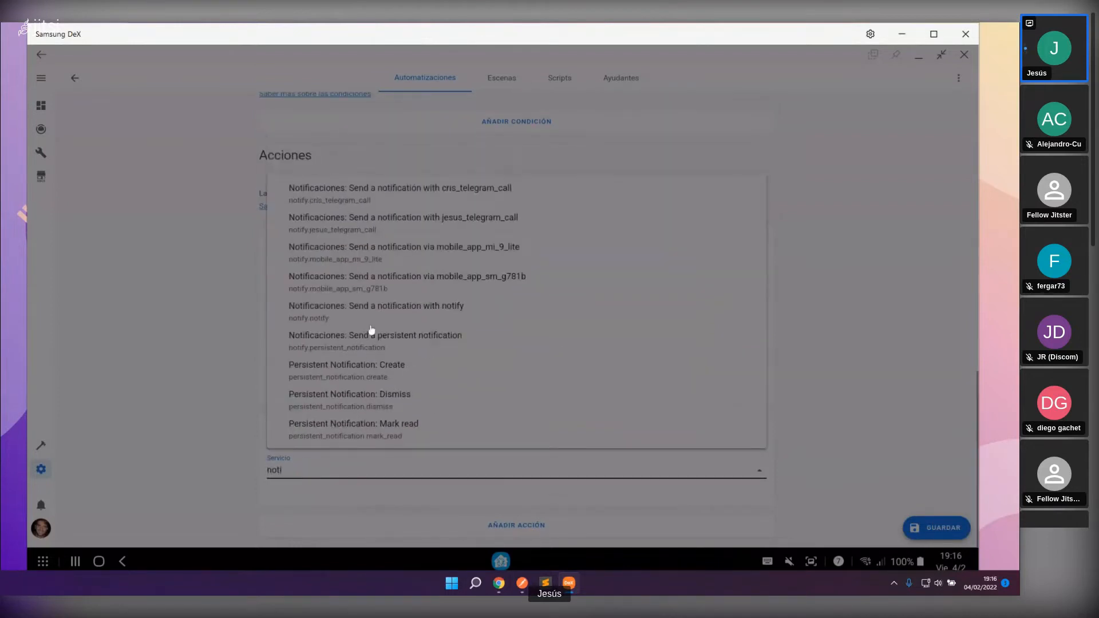
left_click(454, 280)
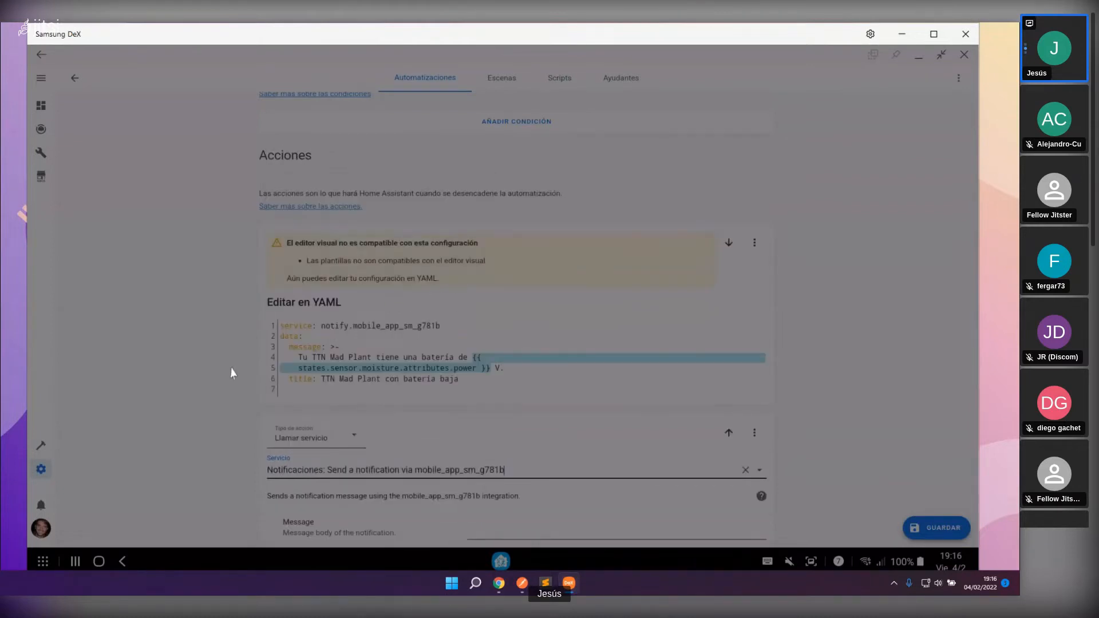
Step: Examine the Message, Title, Target and Data fields of the new notification action
scroll(232, 372, "down", 2)
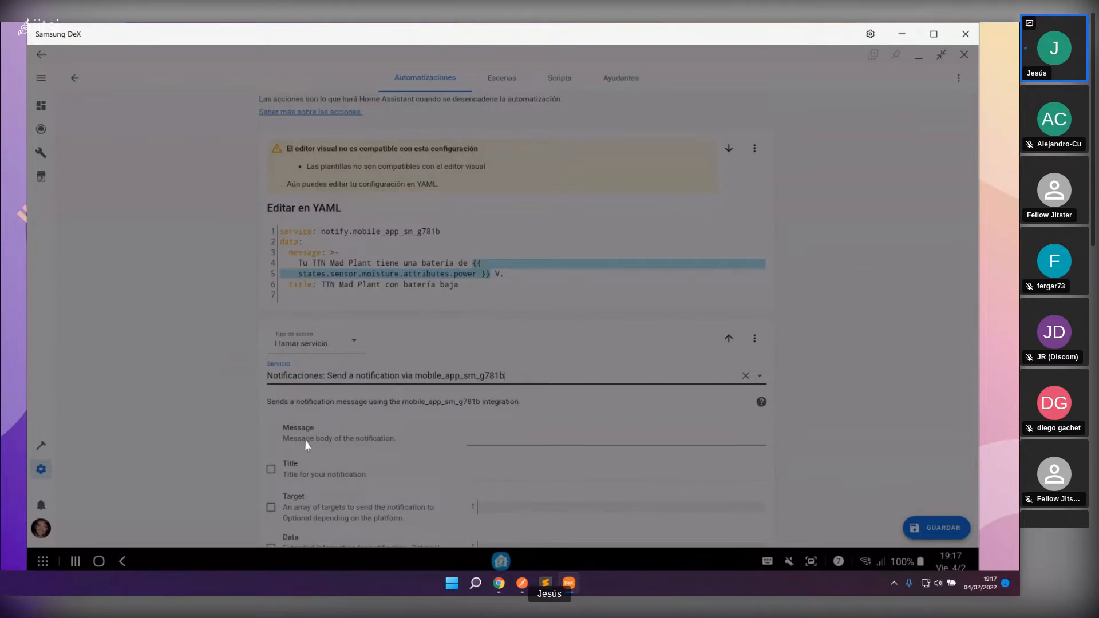
scroll(508, 422, "down", 2)
left_click(492, 372)
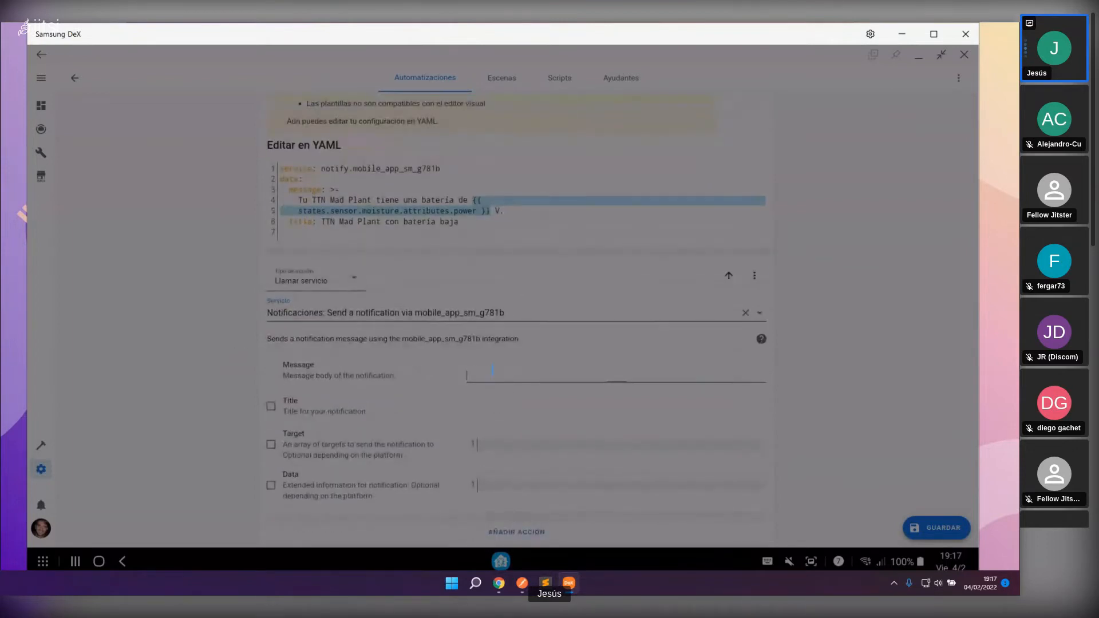
left_click(497, 409)
scroll(459, 356, "up", 2)
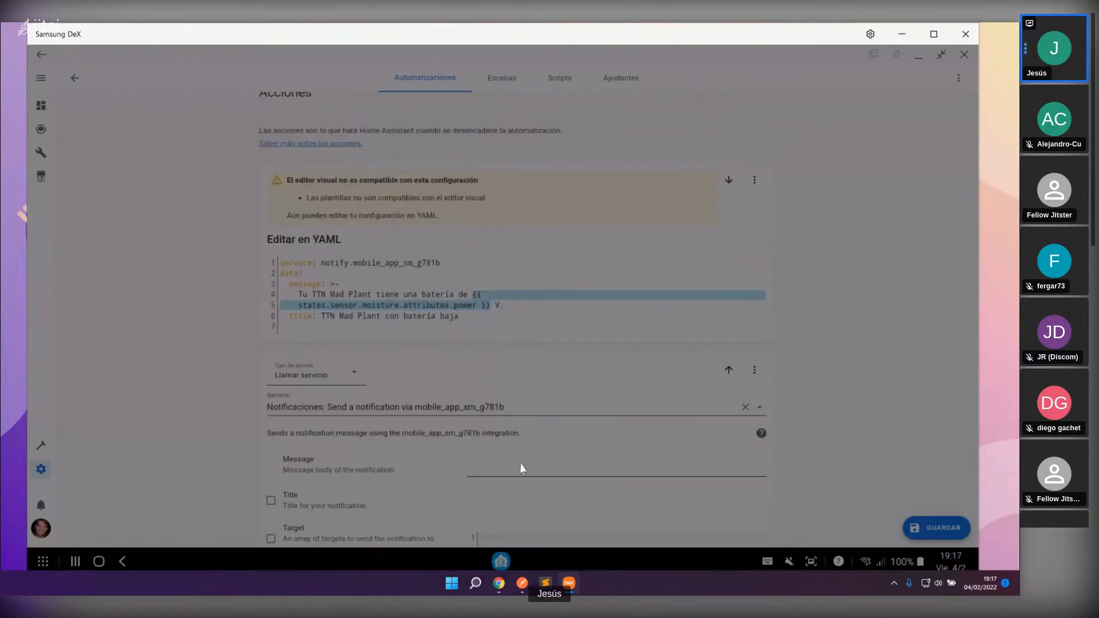
Step: Clear the second action's service and delete that action from the automation
left_click(743, 408)
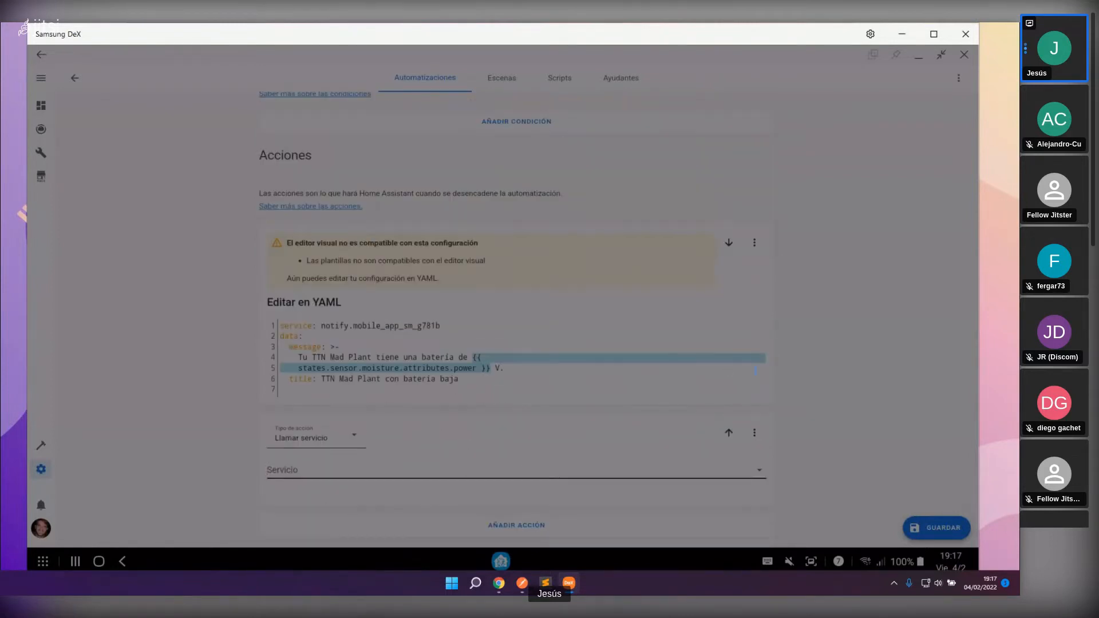
left_click(755, 433)
left_click(764, 507)
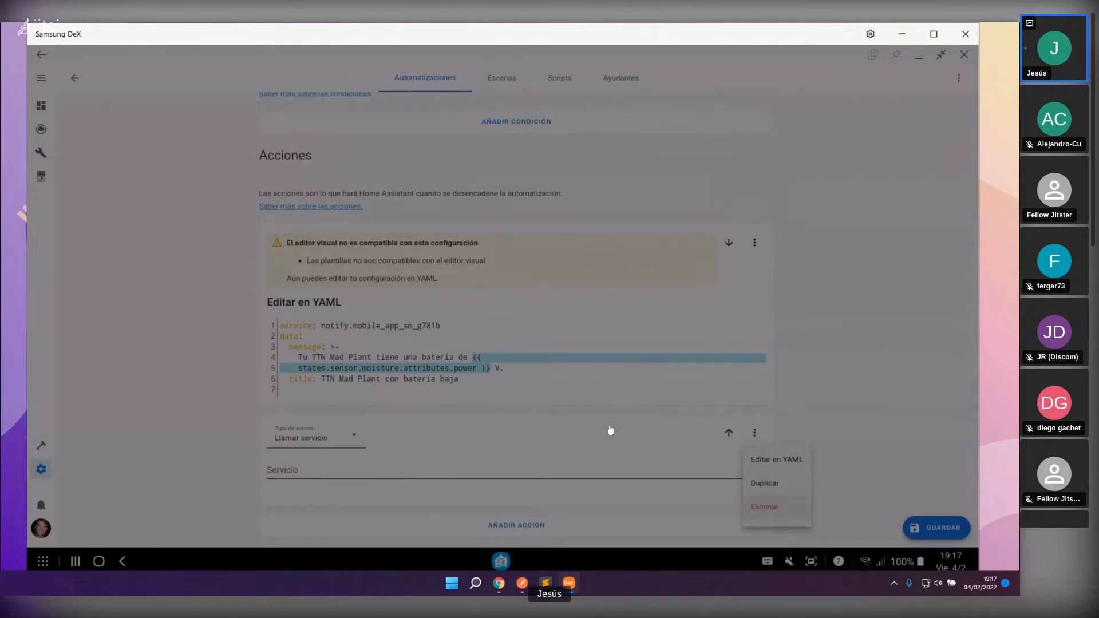
left_click(575, 345)
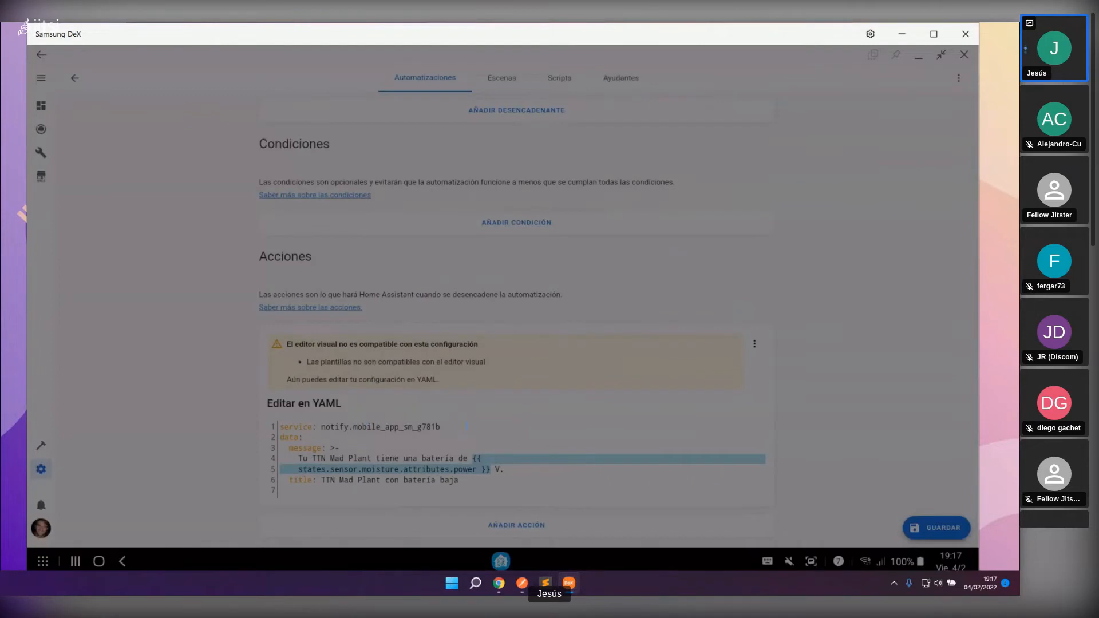
Step: Highlight the notify.mobile_app_sm_g781b service line in the remaining action's YAML
left_click(509, 484)
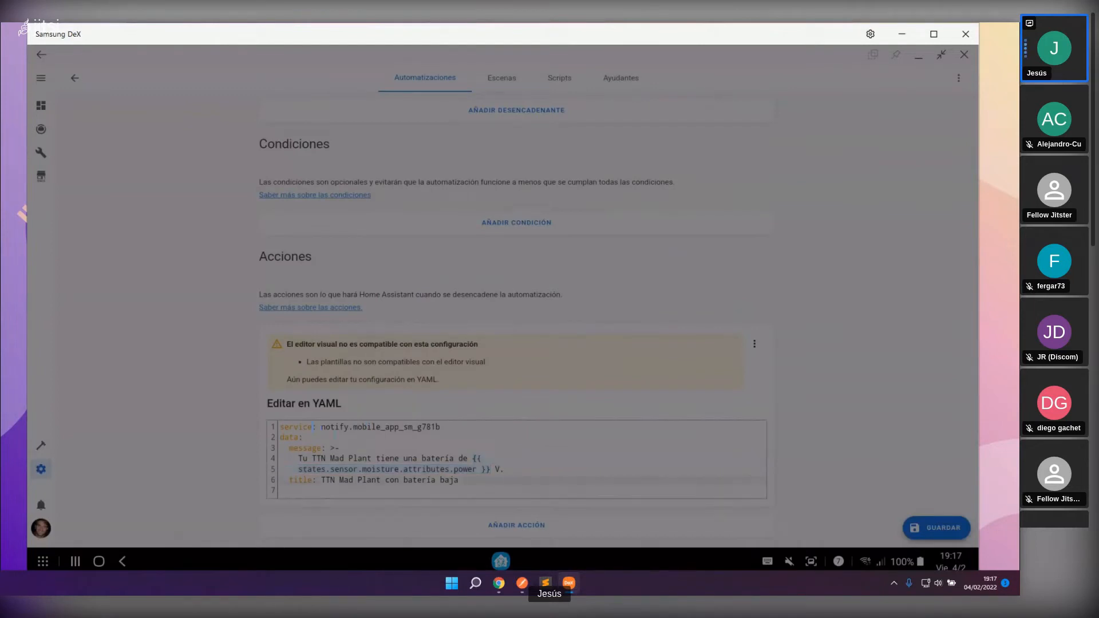
left_click_drag(280, 427, 457, 427)
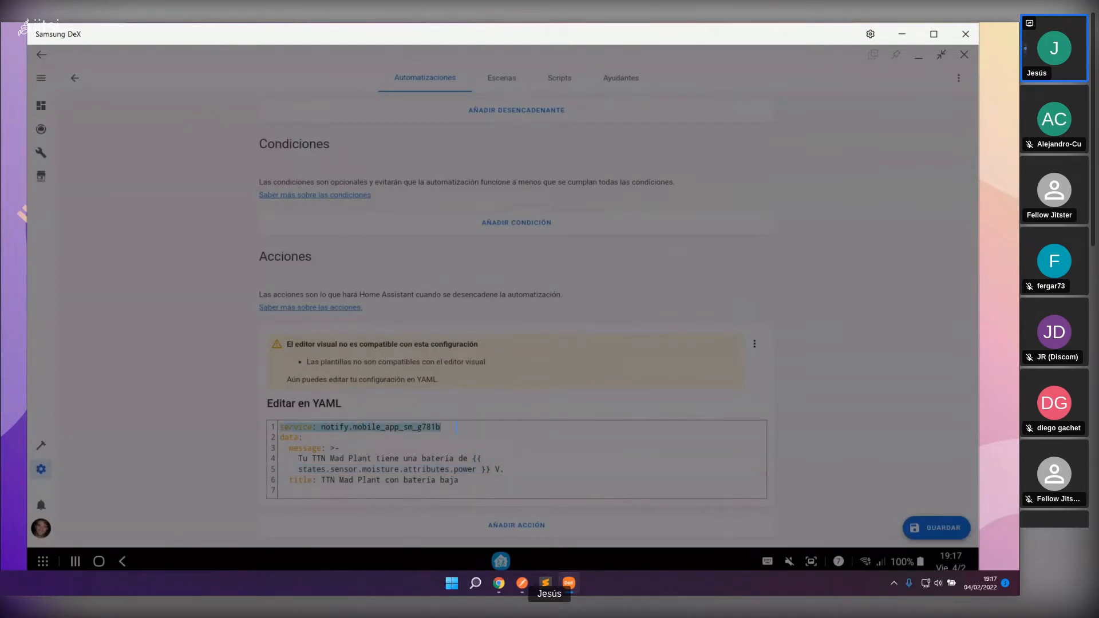
Step: Highlight the notification's message template and its title "TTN Mad Plant con batería baja" in the action's YAML
left_click(353, 427)
left_click(300, 458)
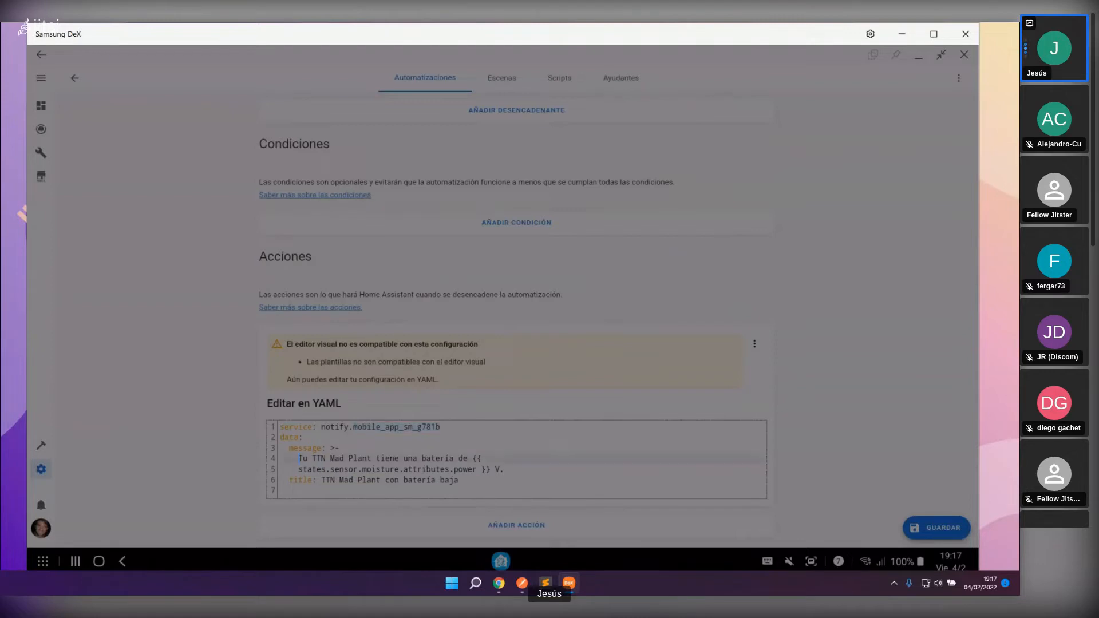
left_click_drag(300, 458, 504, 469)
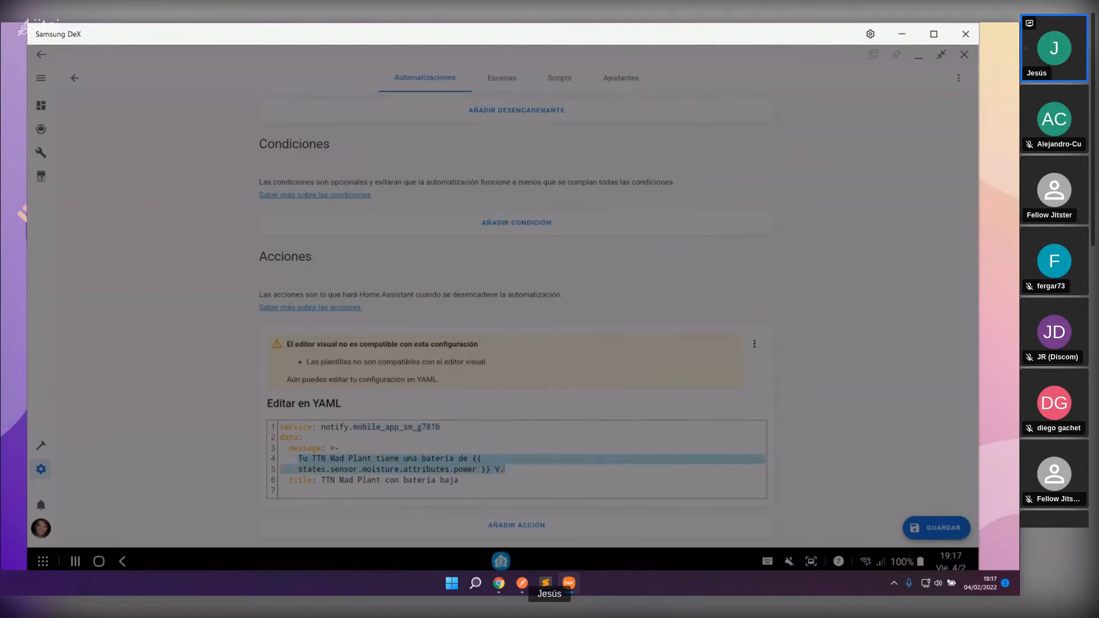
left_click_drag(321, 481, 459, 481)
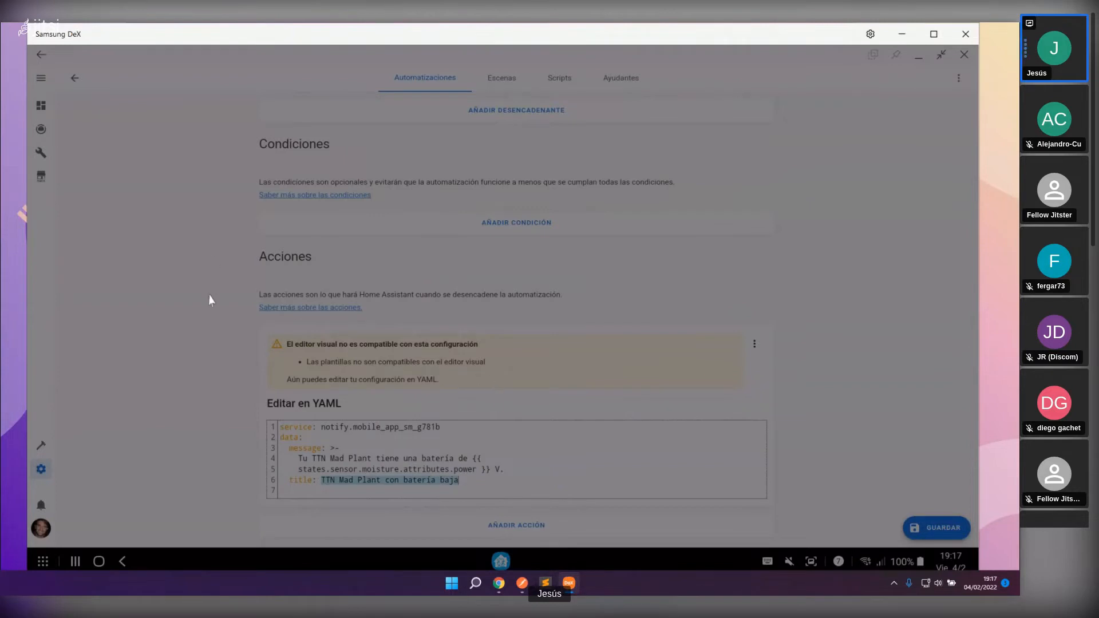
scroll(208, 299, "up", 4)
scroll(240, 351, "down", 3)
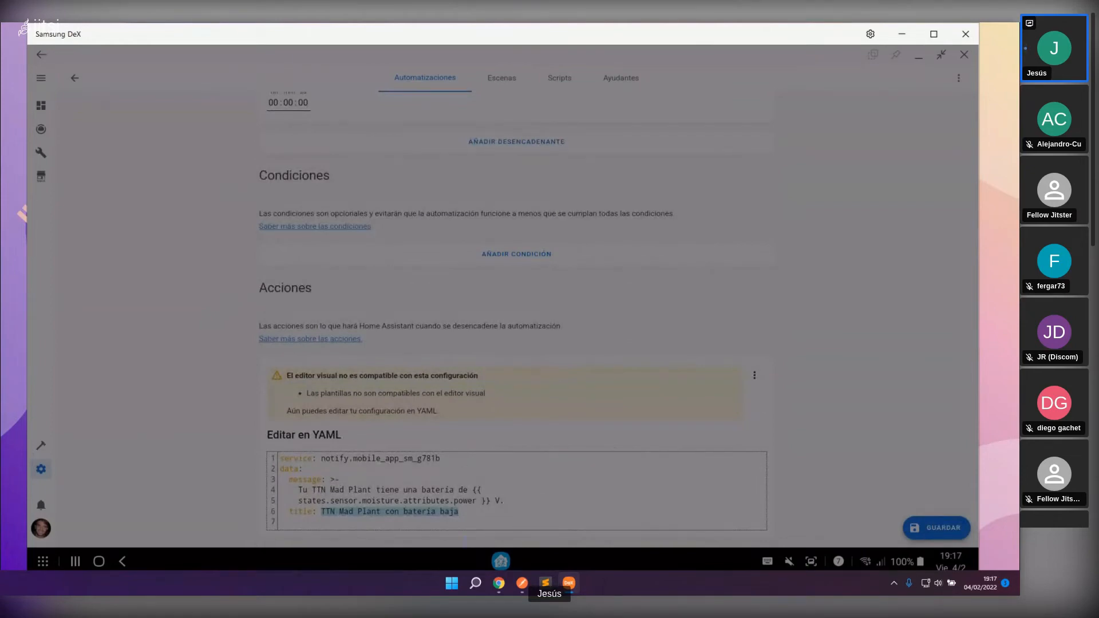
Step: Switch to the TTN+HA presentation and advance to the "Alerta de batería" slide showing the phone notification
mouse_move(497, 585)
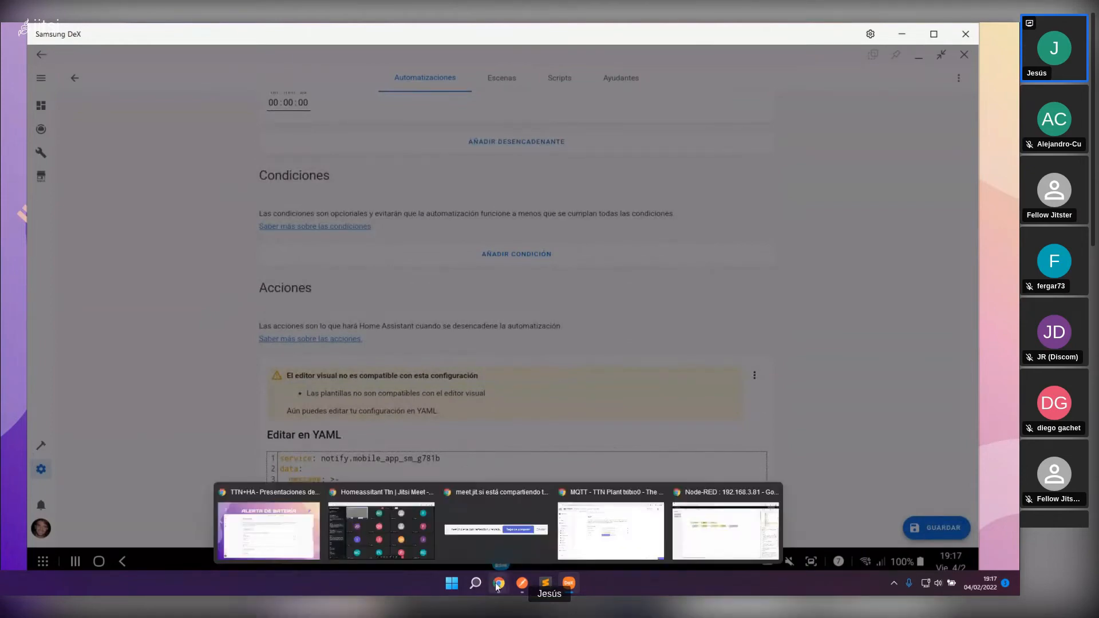
left_click(262, 531)
scroll(366, 332, "down", 10)
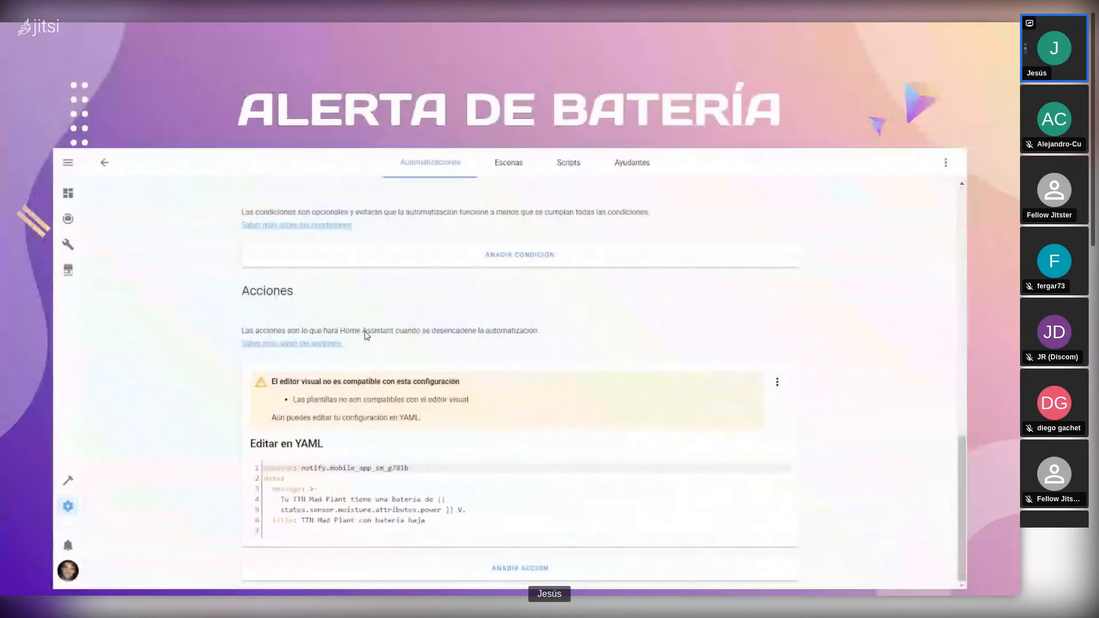
key("Right")
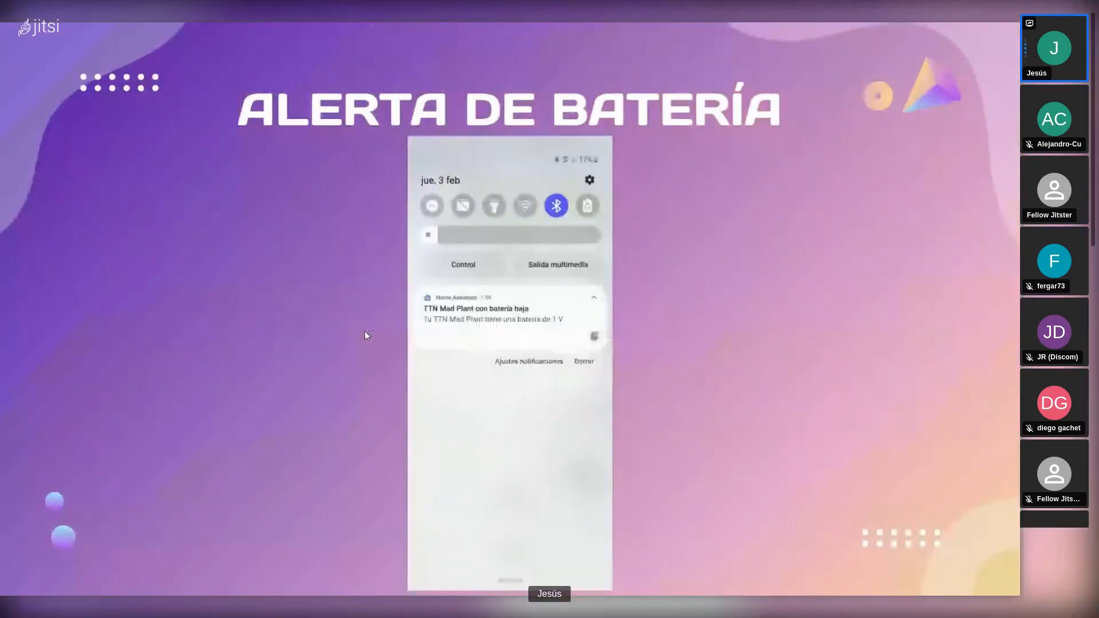
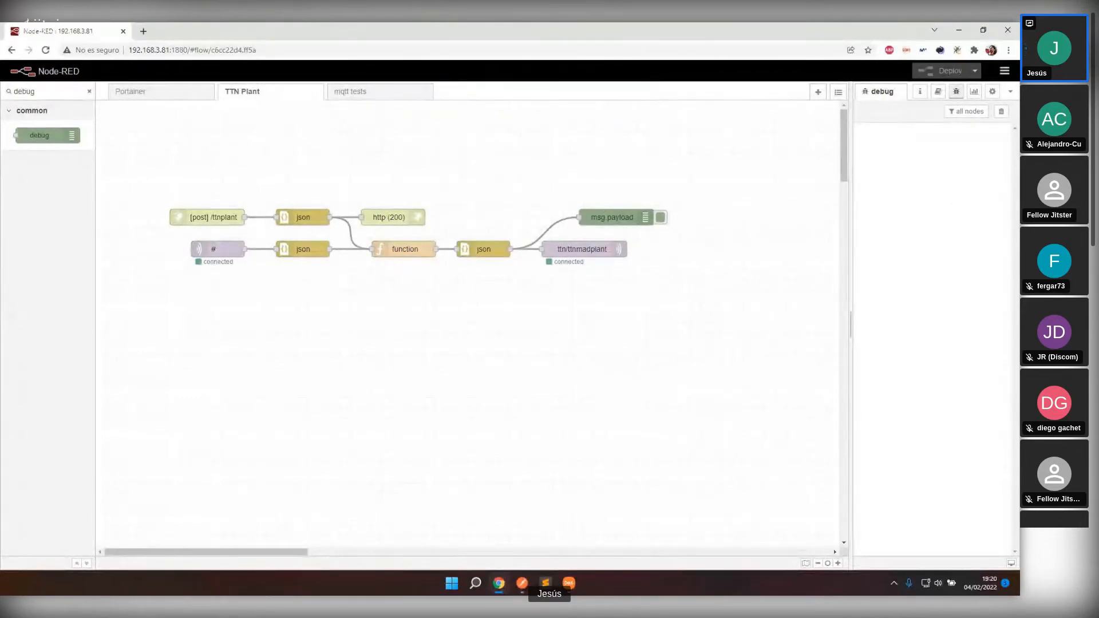
Step: Bring up Postman with the ttnplant POST request and position its window over the Node-RED flow
left_click_drag(1, 201, 498, 127)
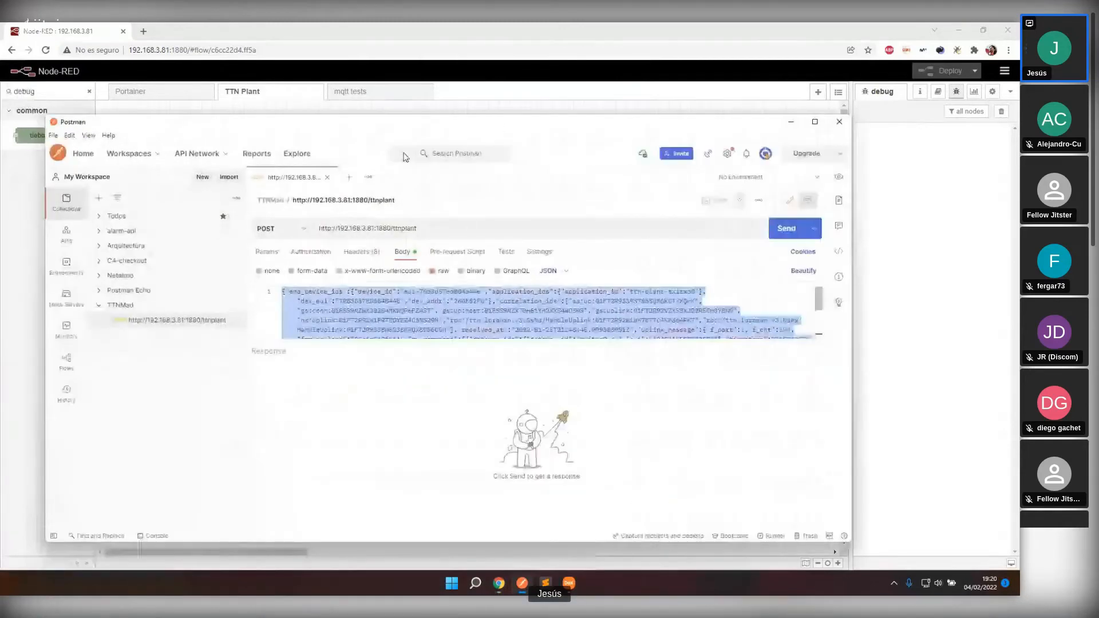
left_click_drag(403, 126, 476, 368)
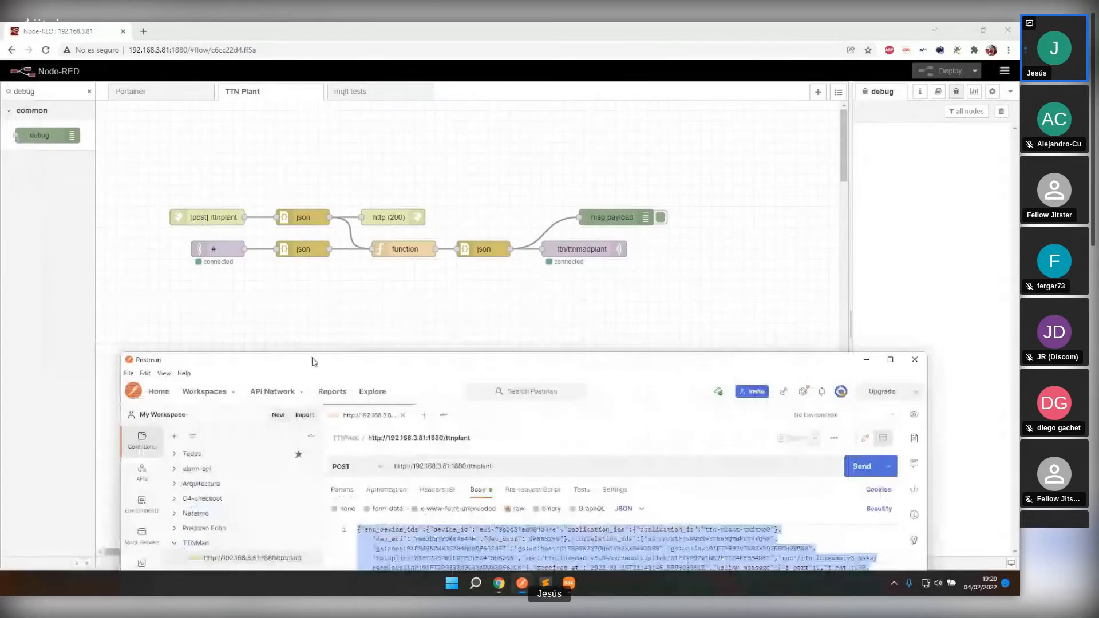
left_click_drag(313, 361, 225, 130)
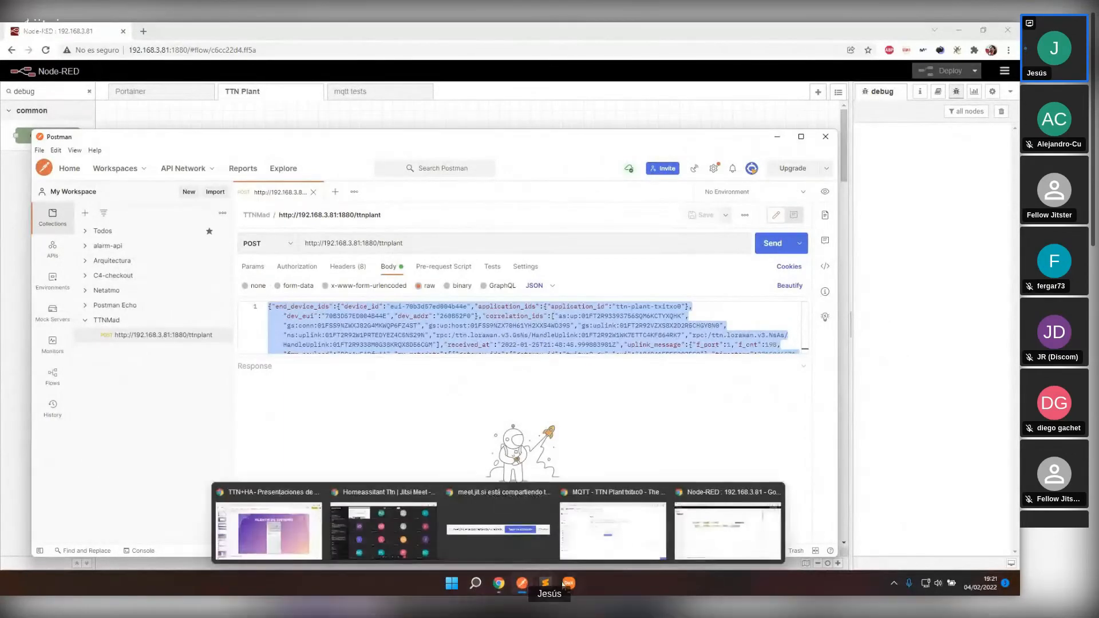
Step: Switch to Home Assistant, refresh the sensor.moisture state in the developer tools and highlight its timestamp attribute
left_click(551, 534)
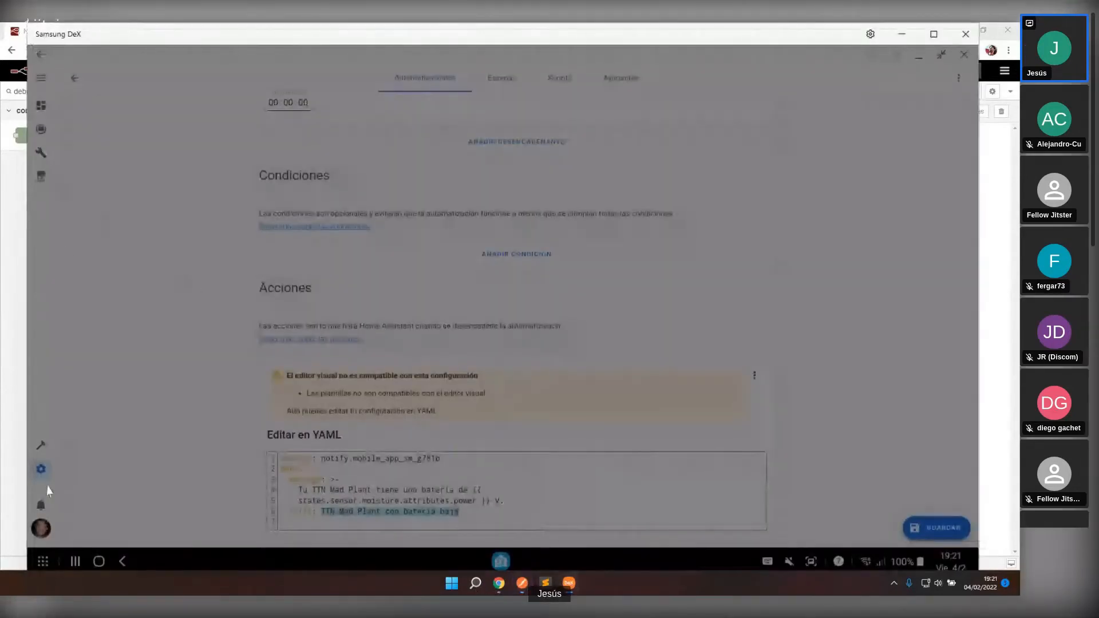
left_click(41, 445)
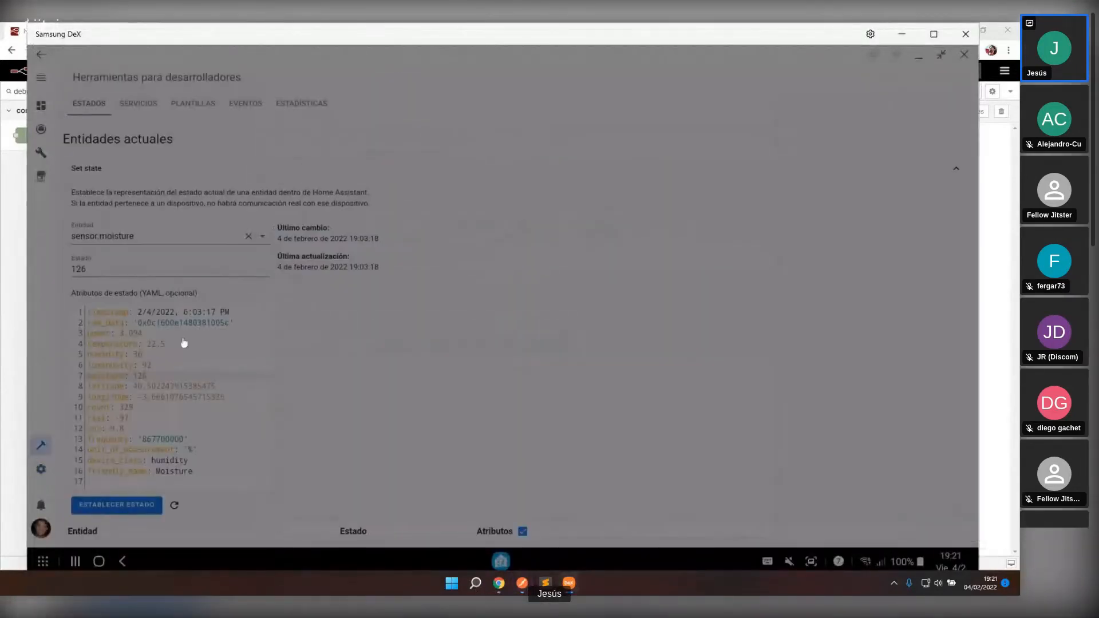
left_click(174, 505)
left_click(204, 312)
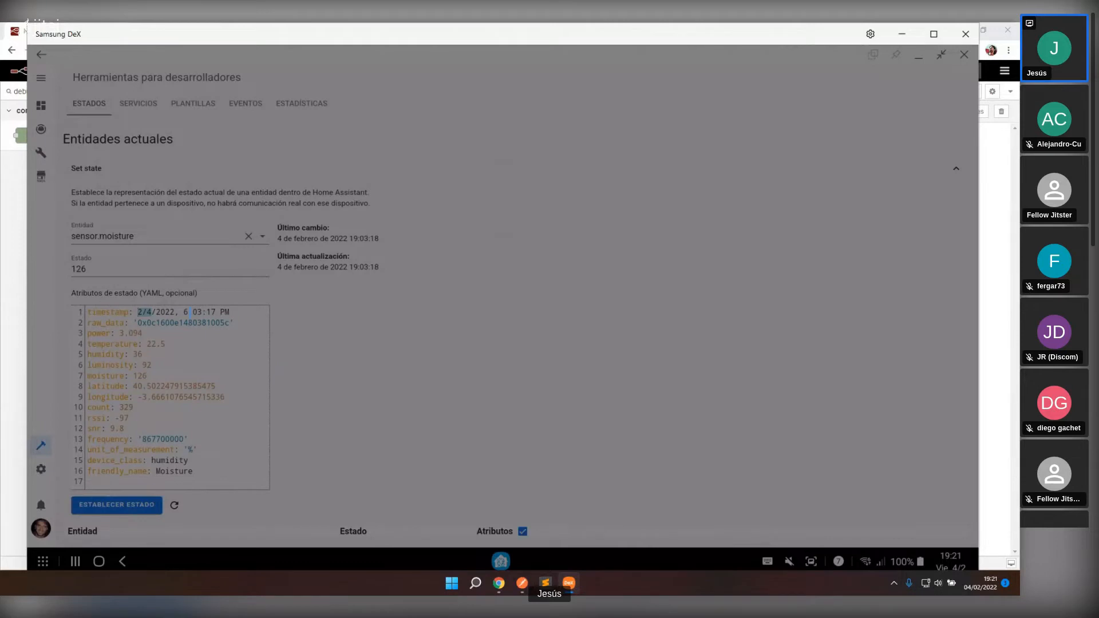
key("alt+Tab")
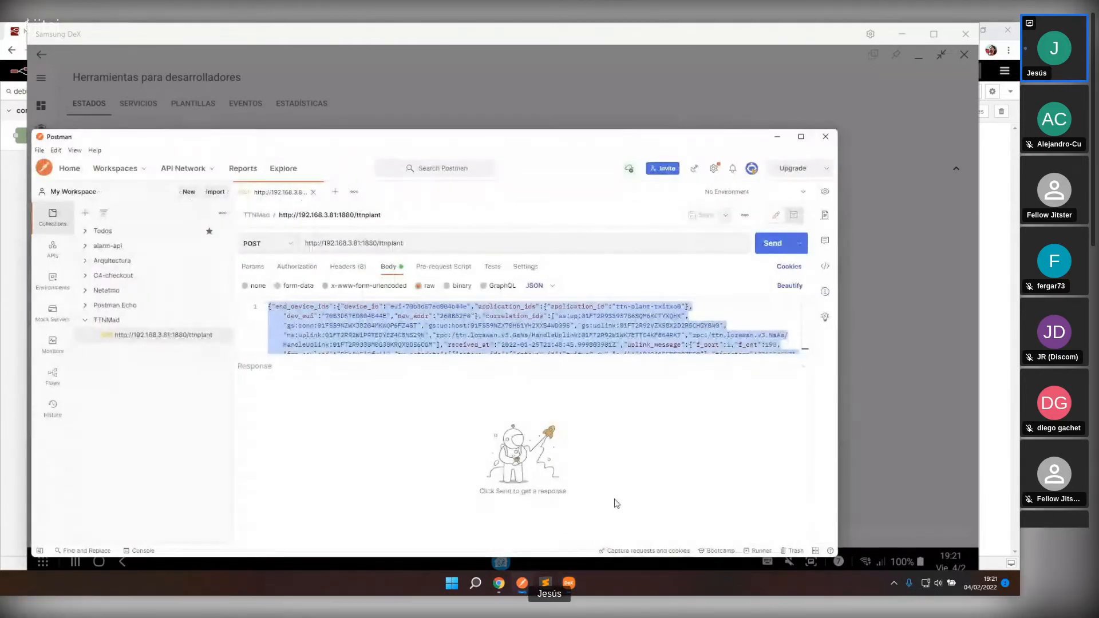
mouse_move(499, 583)
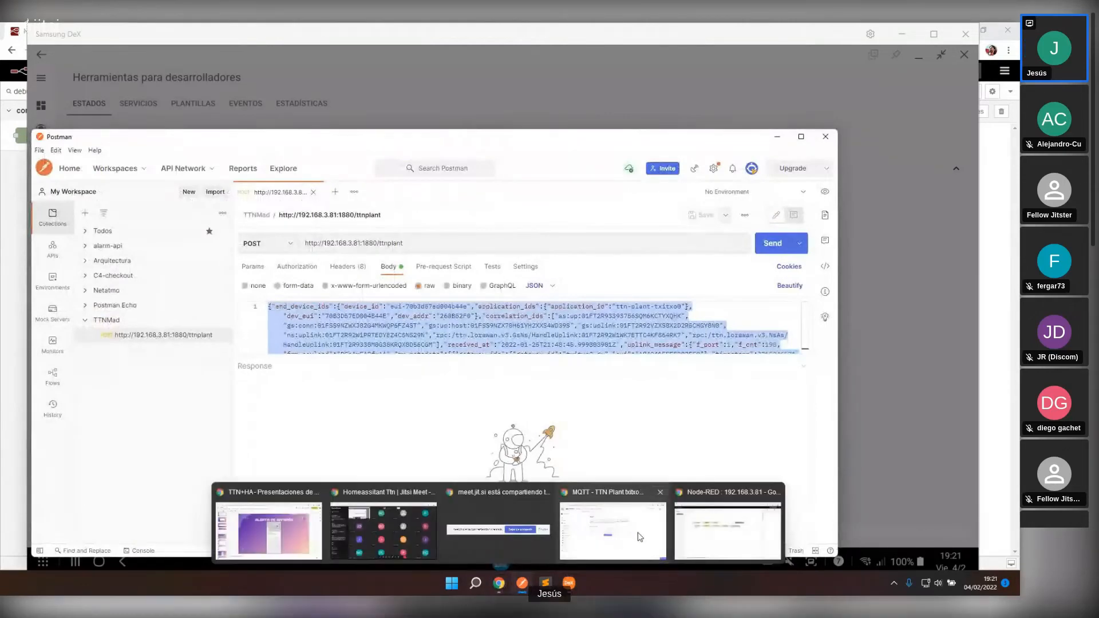
left_click(713, 531)
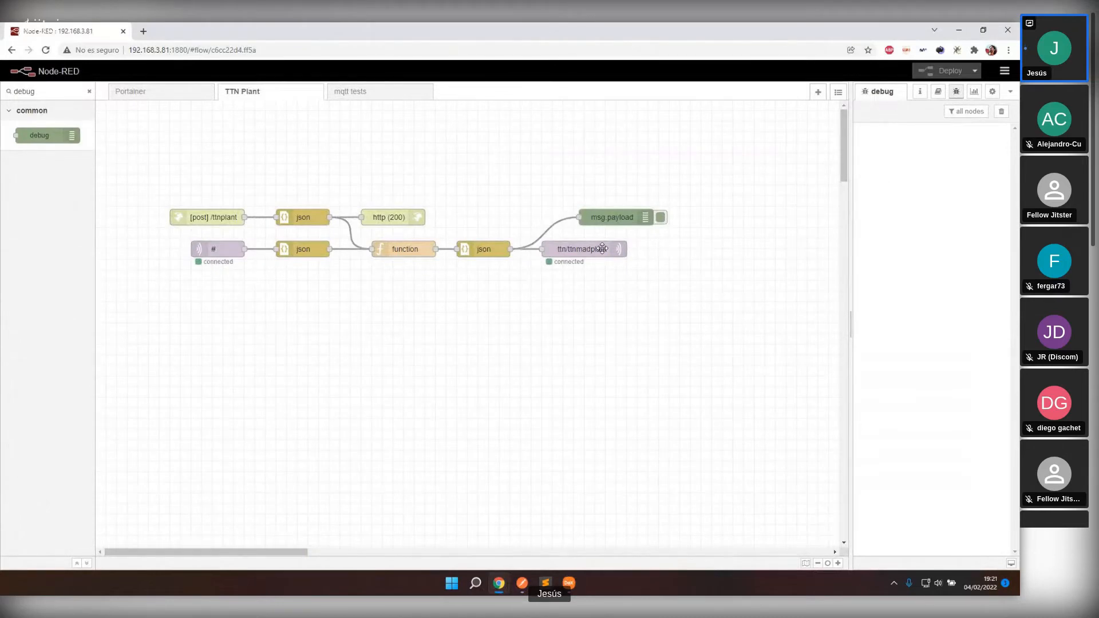
left_click(521, 584)
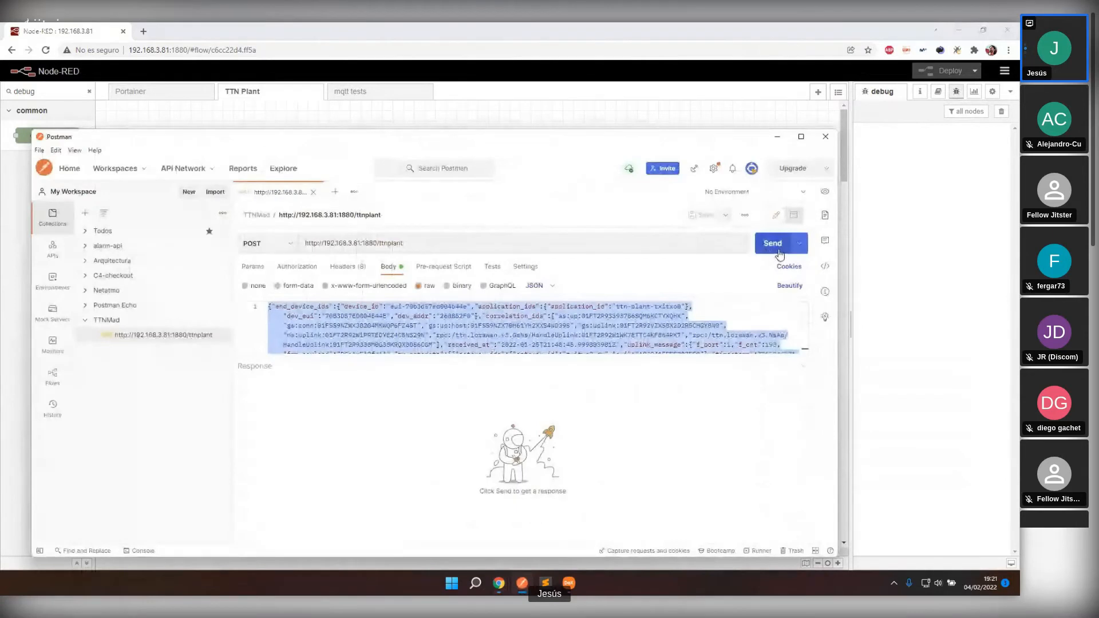
left_click(780, 252)
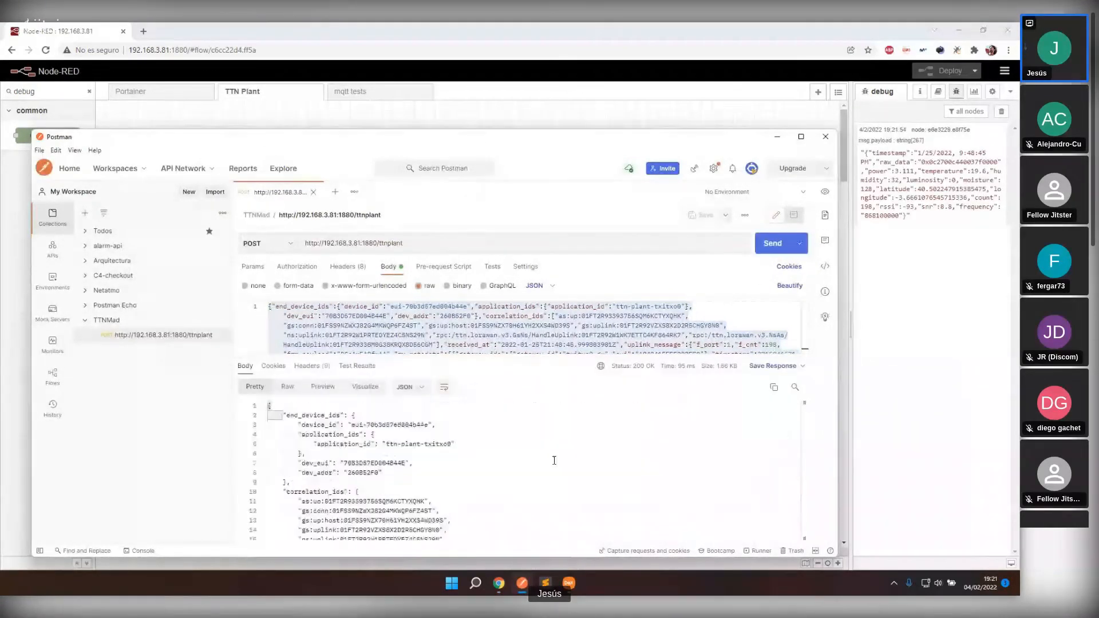
left_click(929, 162)
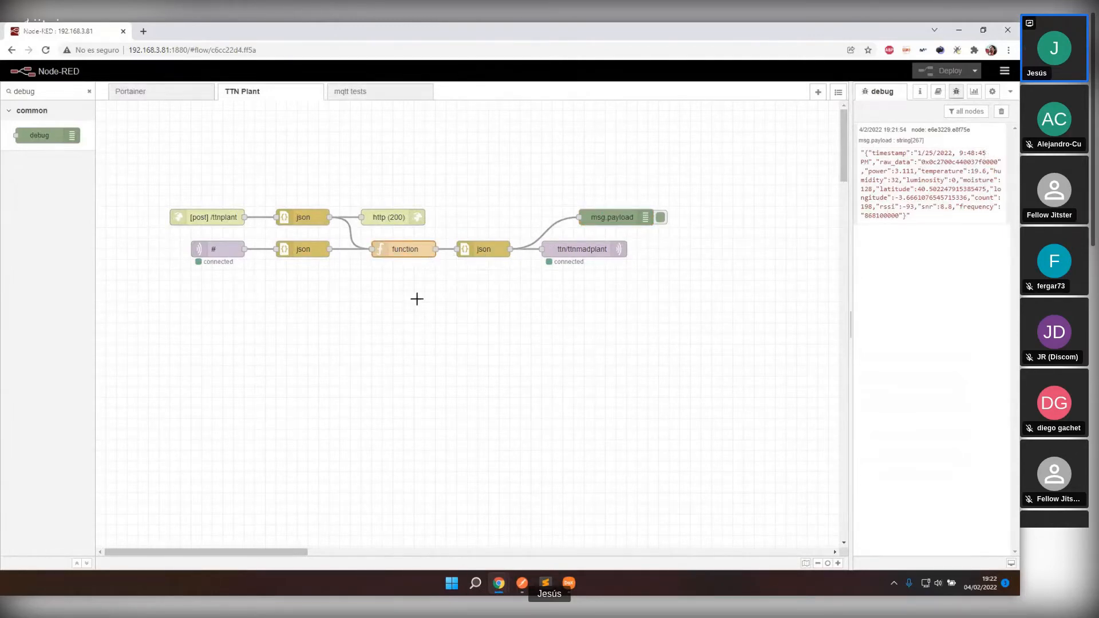
Step: Open the function node and compare its message fields with the timestamp, raw_data and rssi entries in the debug output
double_click(408, 249)
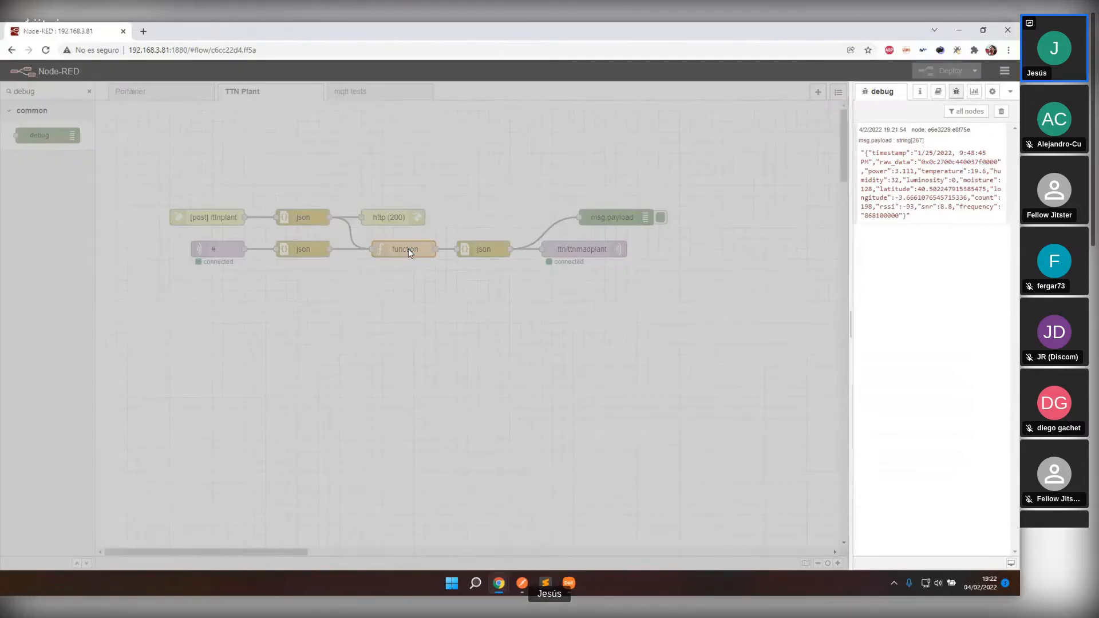
scroll(438, 373, "down", 2)
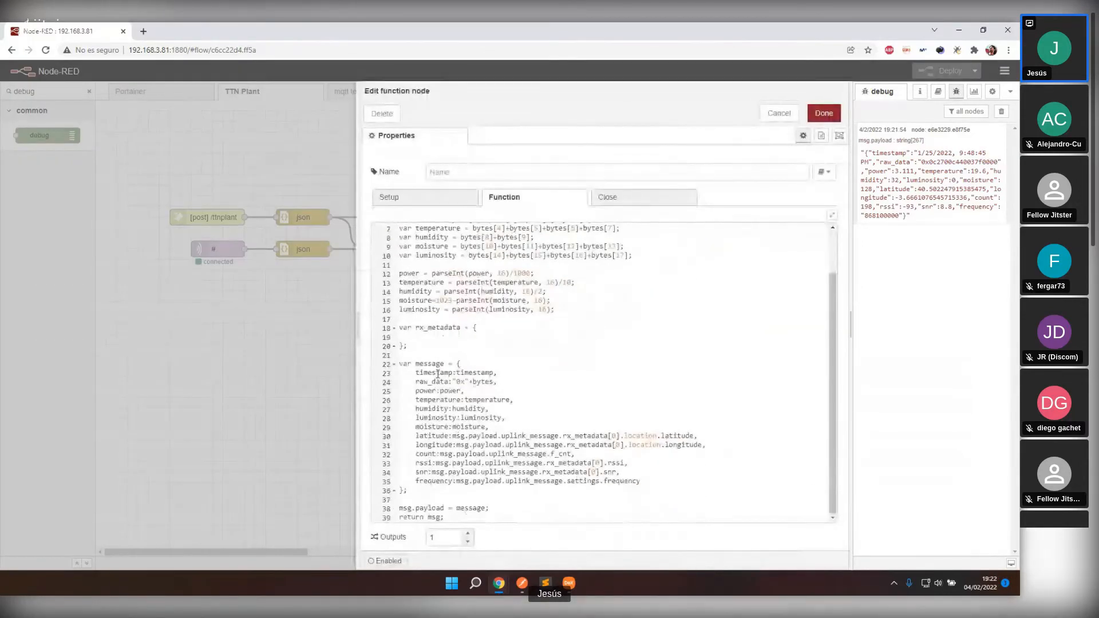
double_click(889, 153)
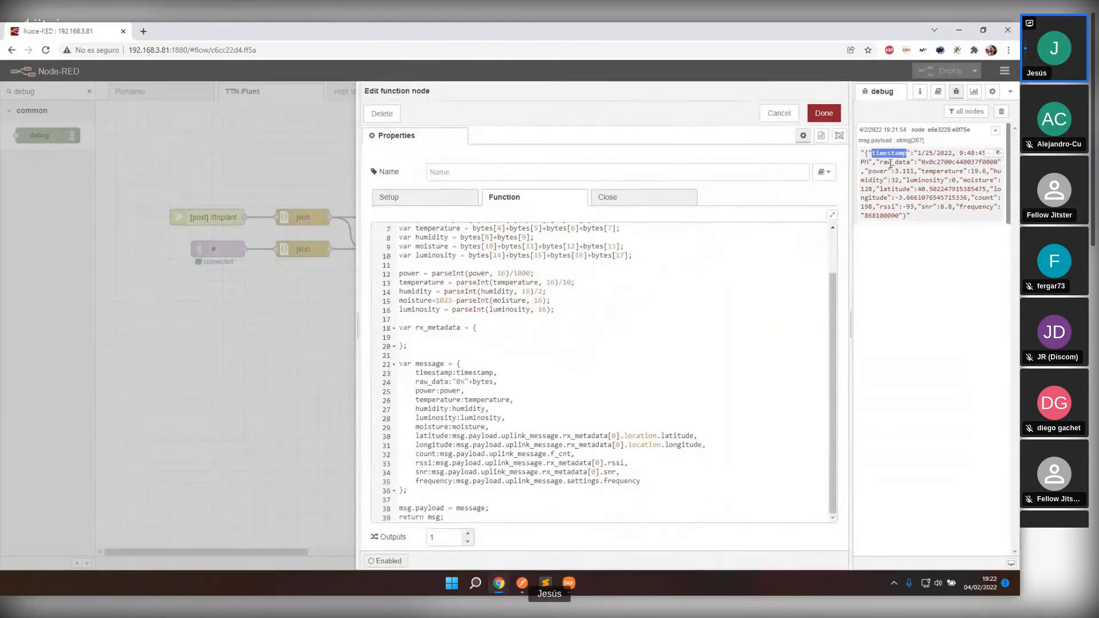
double_click(893, 162)
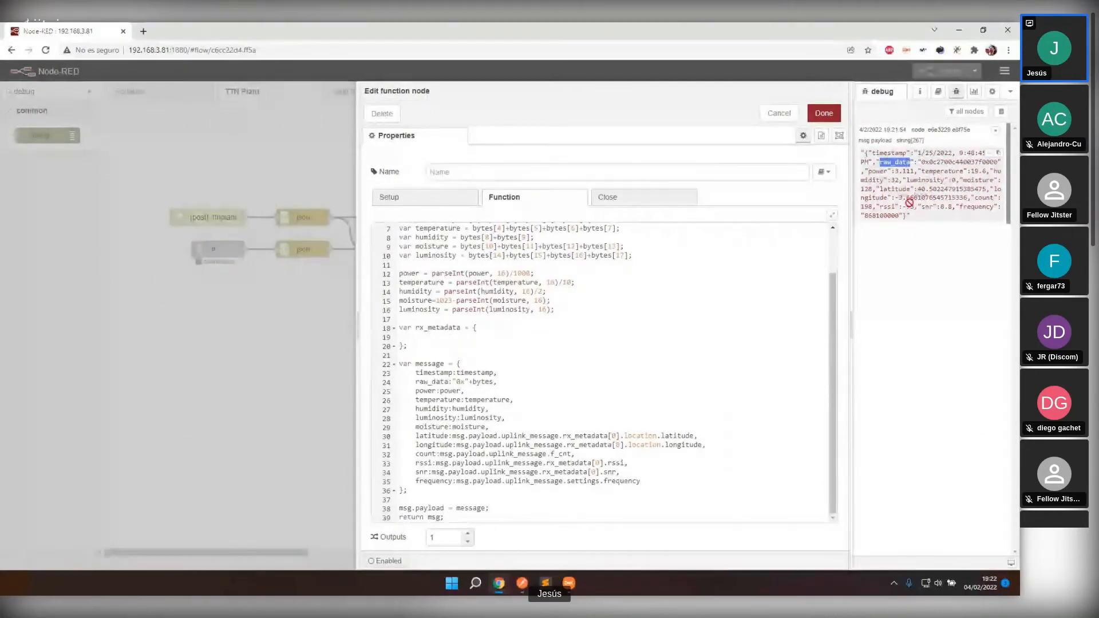
left_click(917, 217)
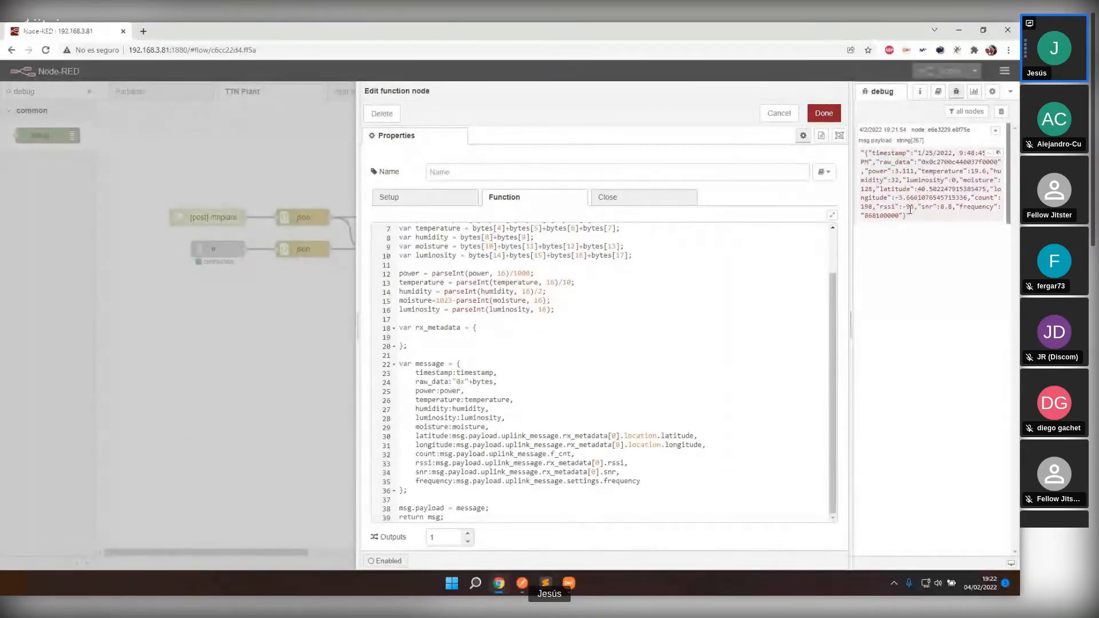
left_click_drag(900, 209, 915, 207)
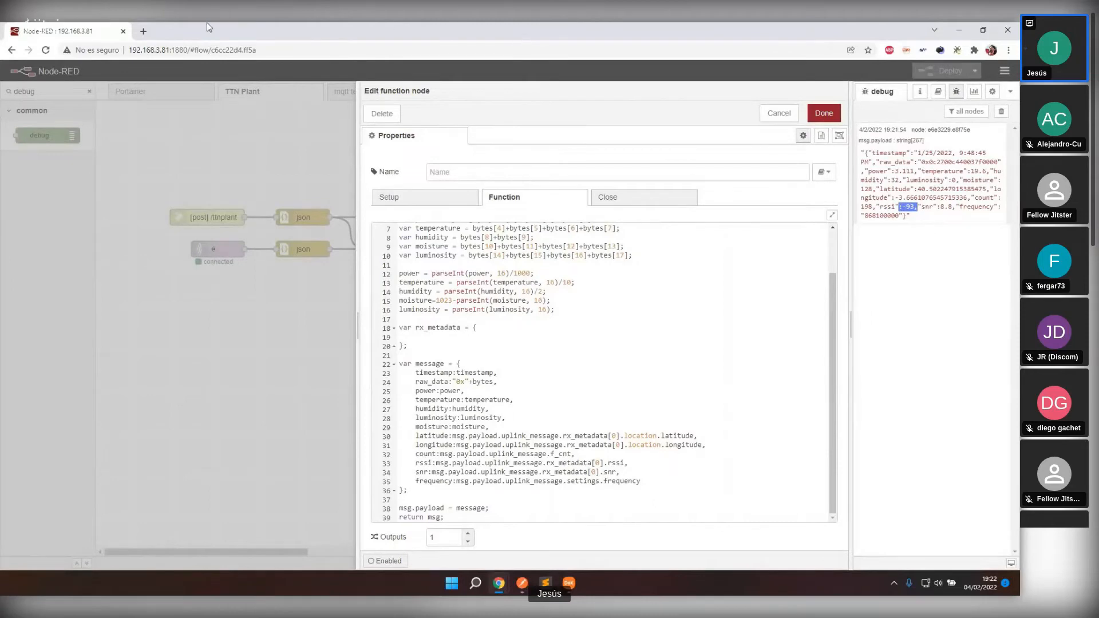
left_click(929, 333)
Step: Refresh sensor.moisture in Home Assistant's developer tools, and view the TTNMAD dashboard graphs outside edit mode
left_click(569, 583)
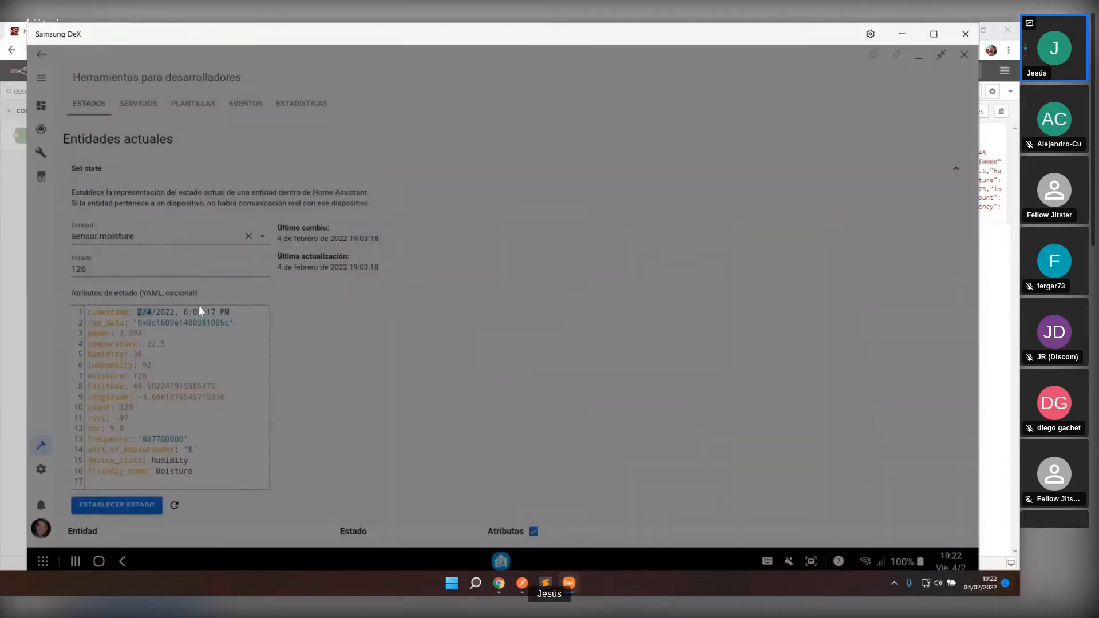
left_click(175, 506)
left_click(41, 105)
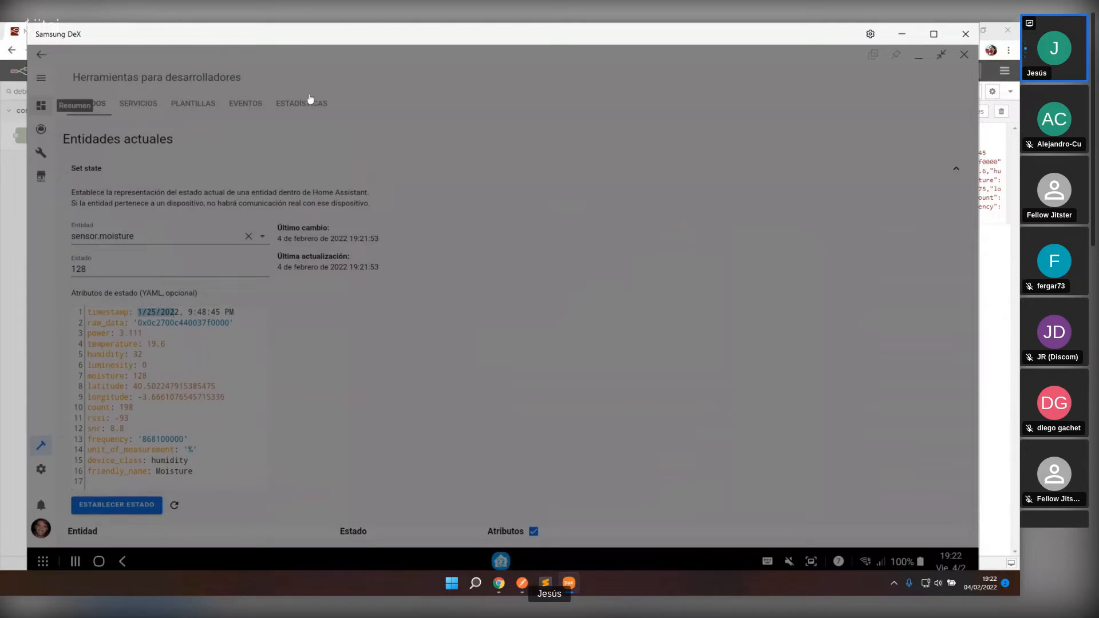
left_click(285, 105)
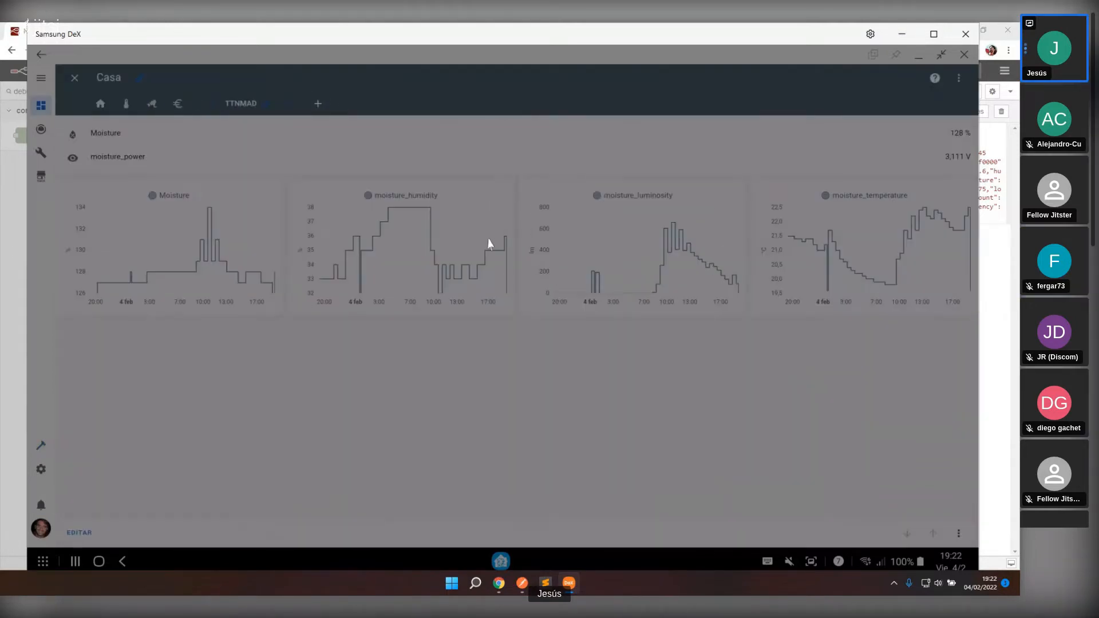
left_click(74, 78)
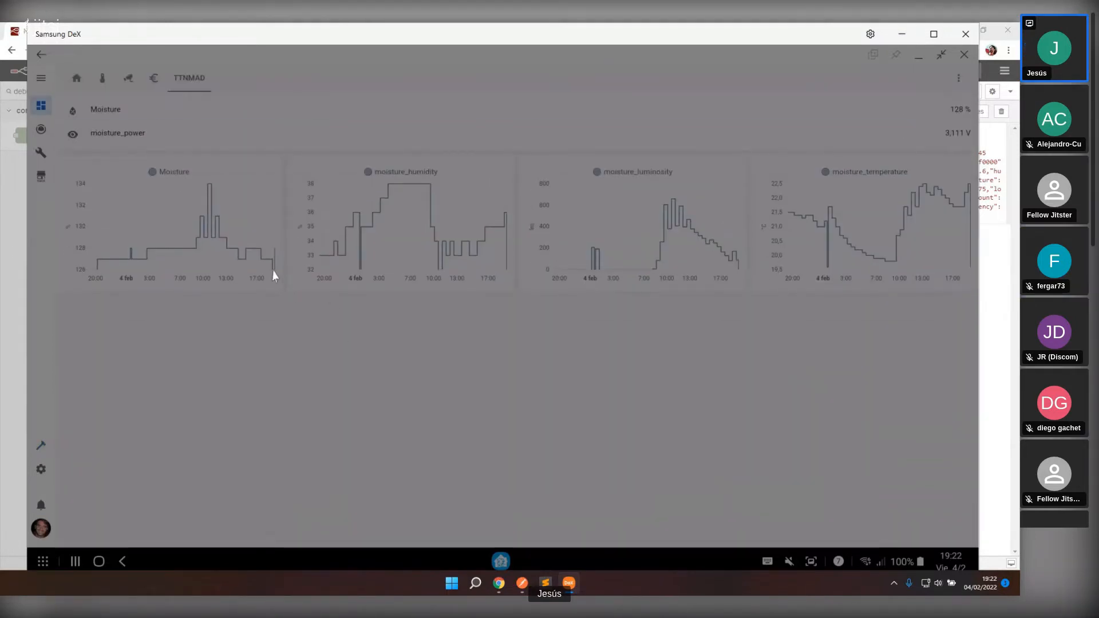
mouse_move(275, 256)
Step: Switch to The Things Stack console and open the live data of the TTN Plant application's end device
mouse_move(492, 587)
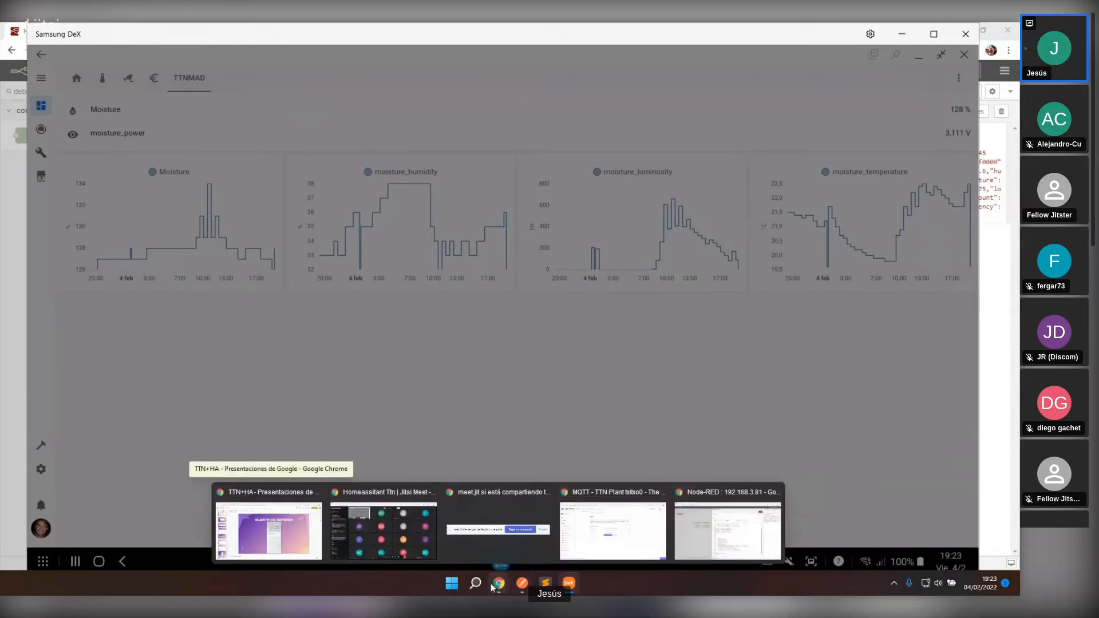
left_click(608, 549)
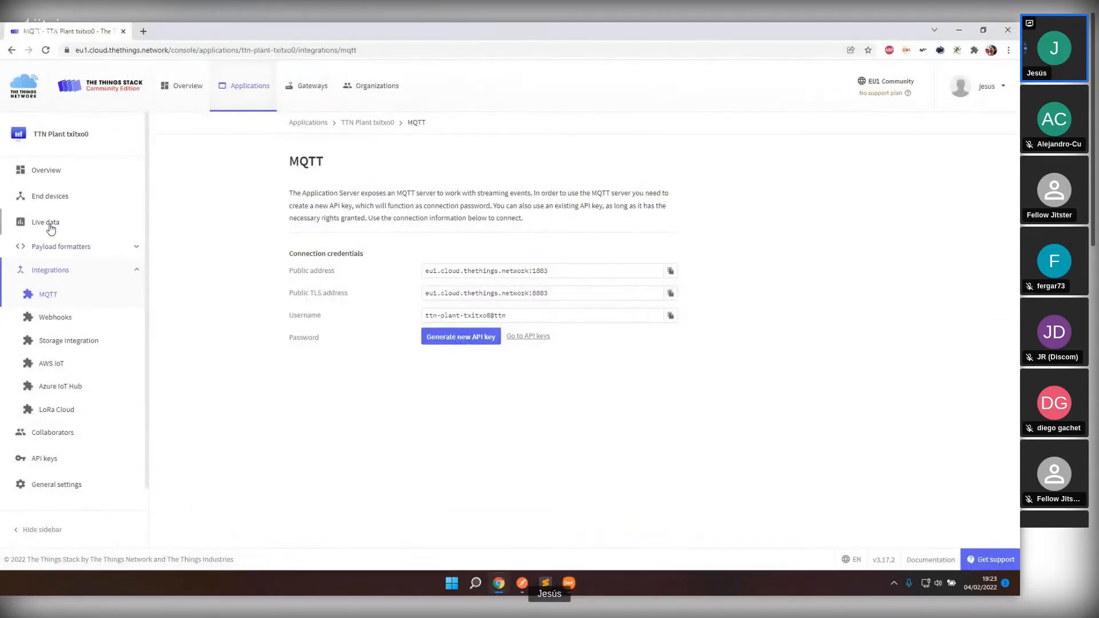
left_click(49, 200)
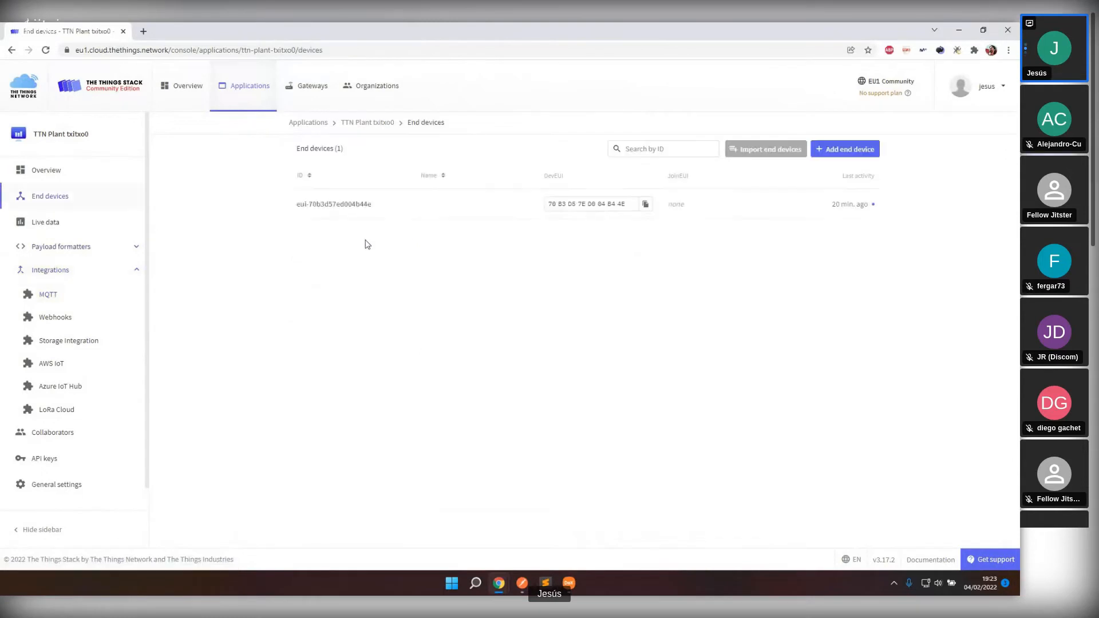
left_click(362, 212)
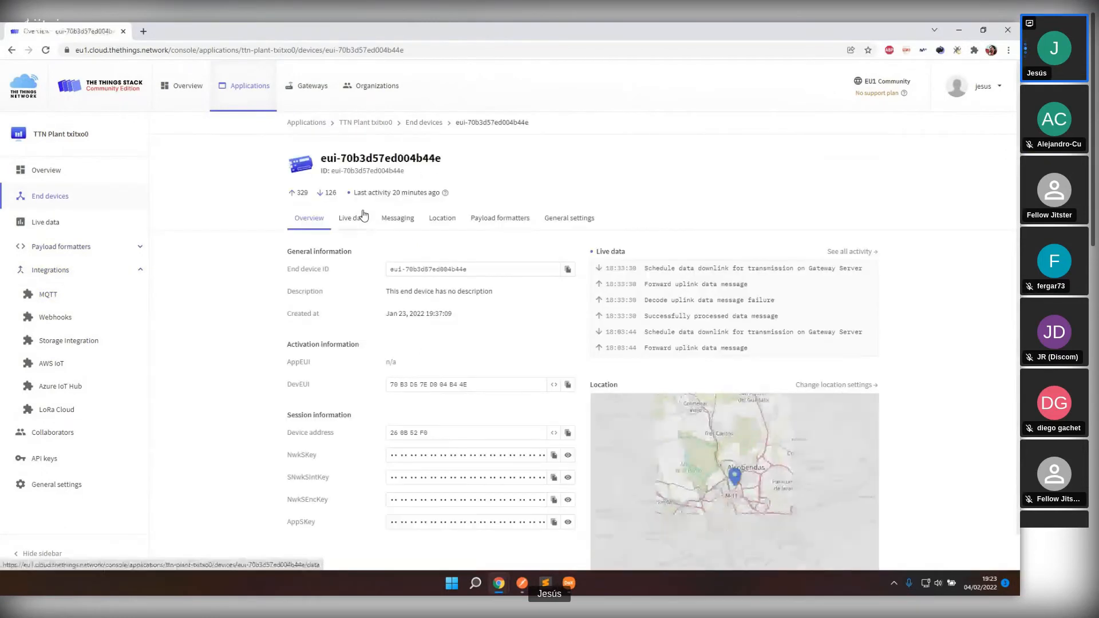
left_click(358, 223)
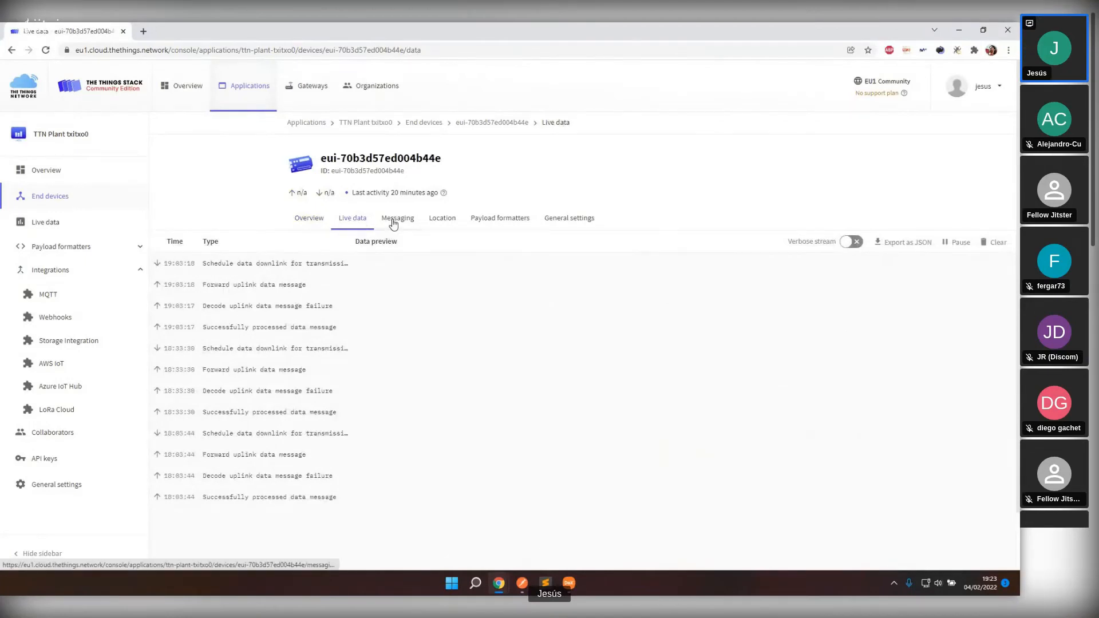
Step: Open the end device's uplink simulation in its messaging settings and enter the payload 2B EC DC 1 for FPort 1
left_click(503, 219)
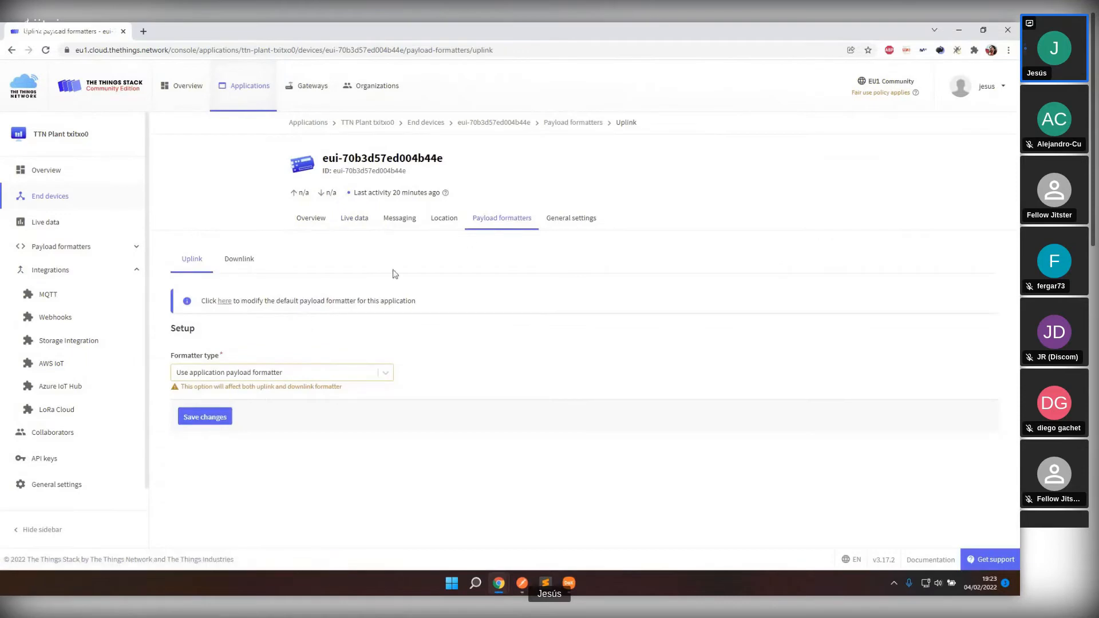
left_click(400, 218)
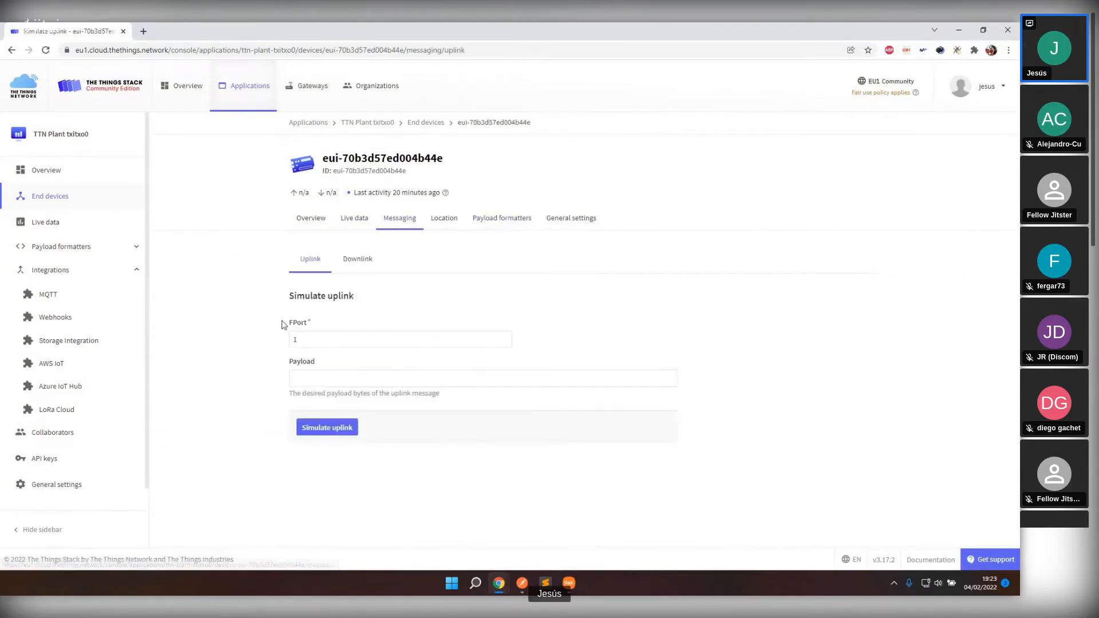
double_click(328, 339)
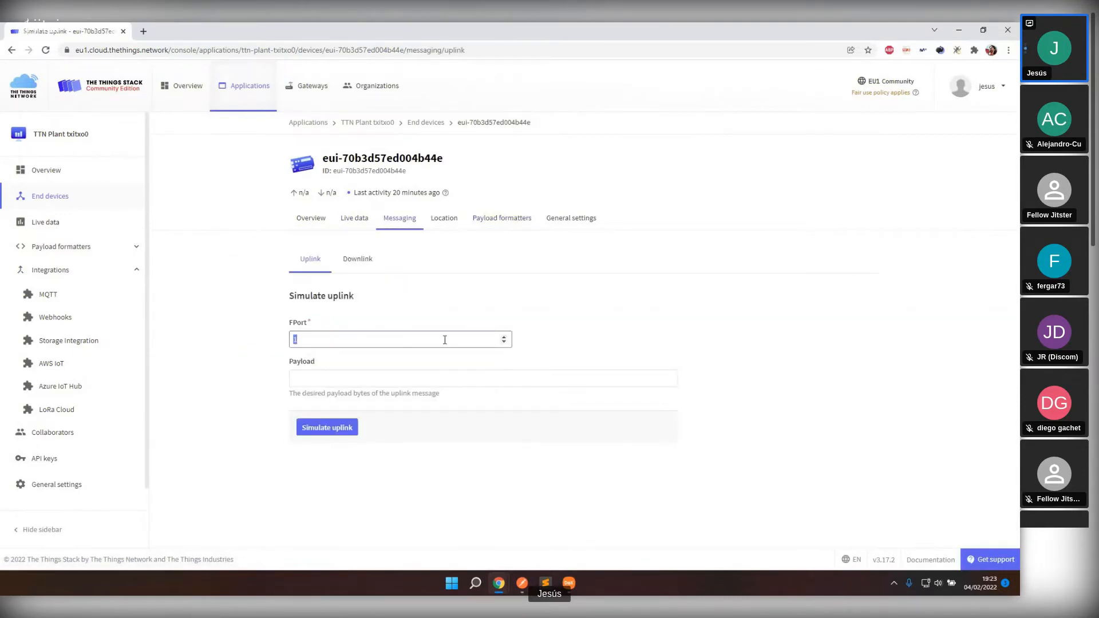
left_click(327, 378)
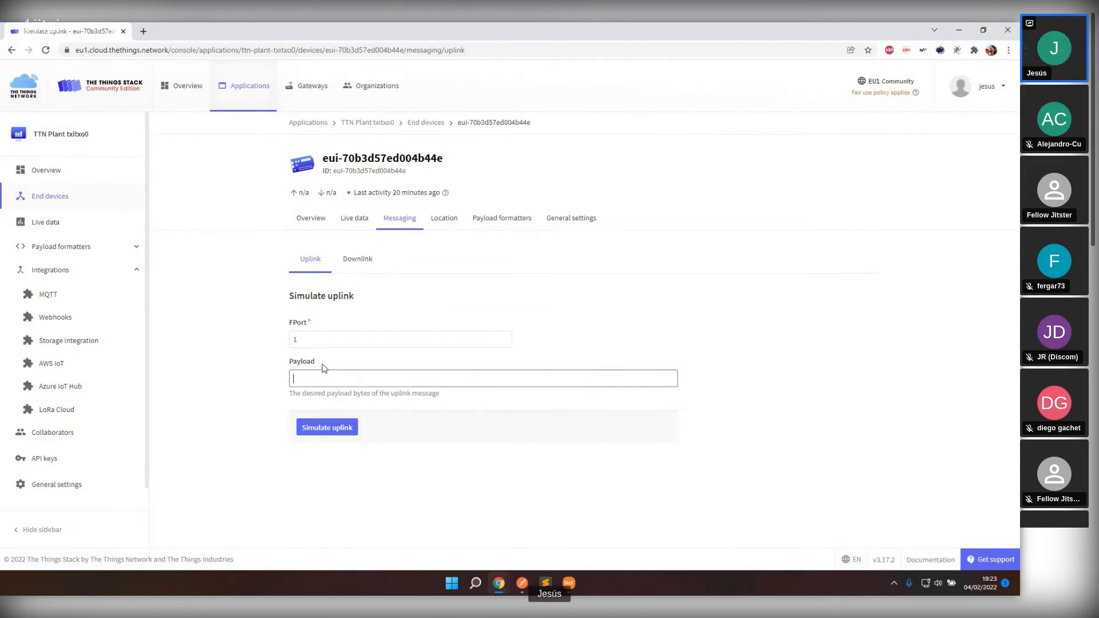
key("ctrl+grave")
double_click(467, 280)
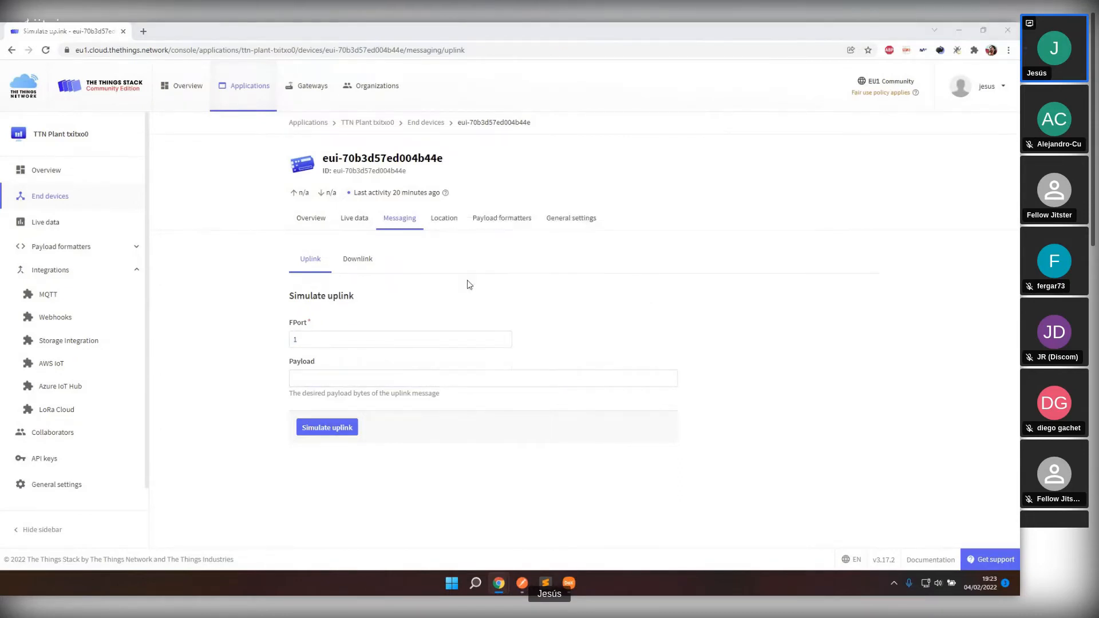
left_click_drag(376, 378, 131, 374)
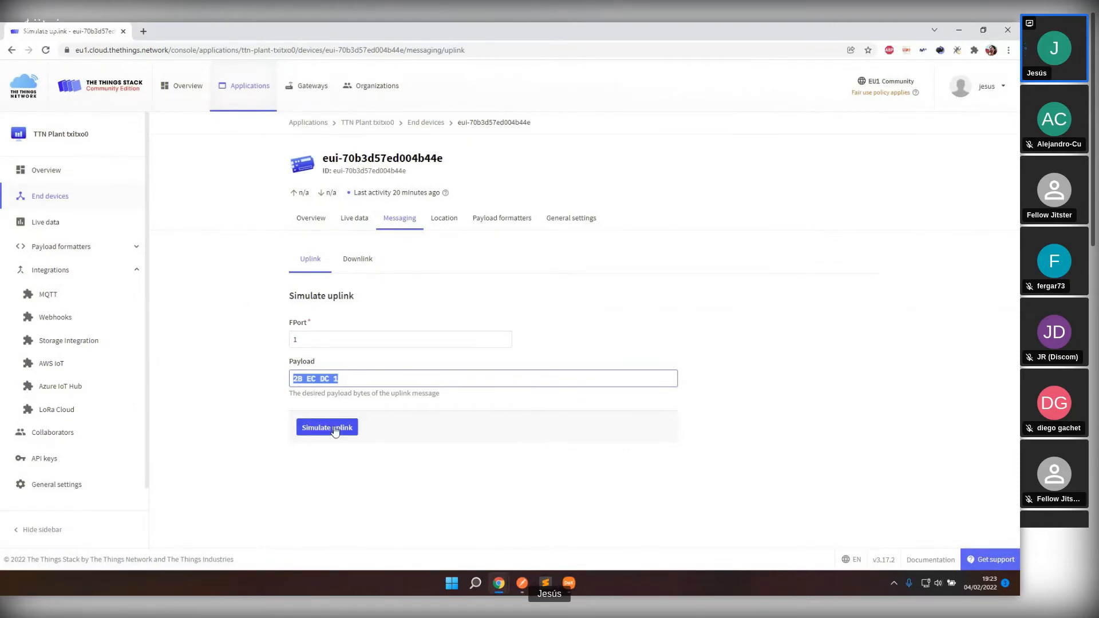
Step: Send the simulated uplink and switch to Node-RED to check the debug output
key("ctrl+grave")
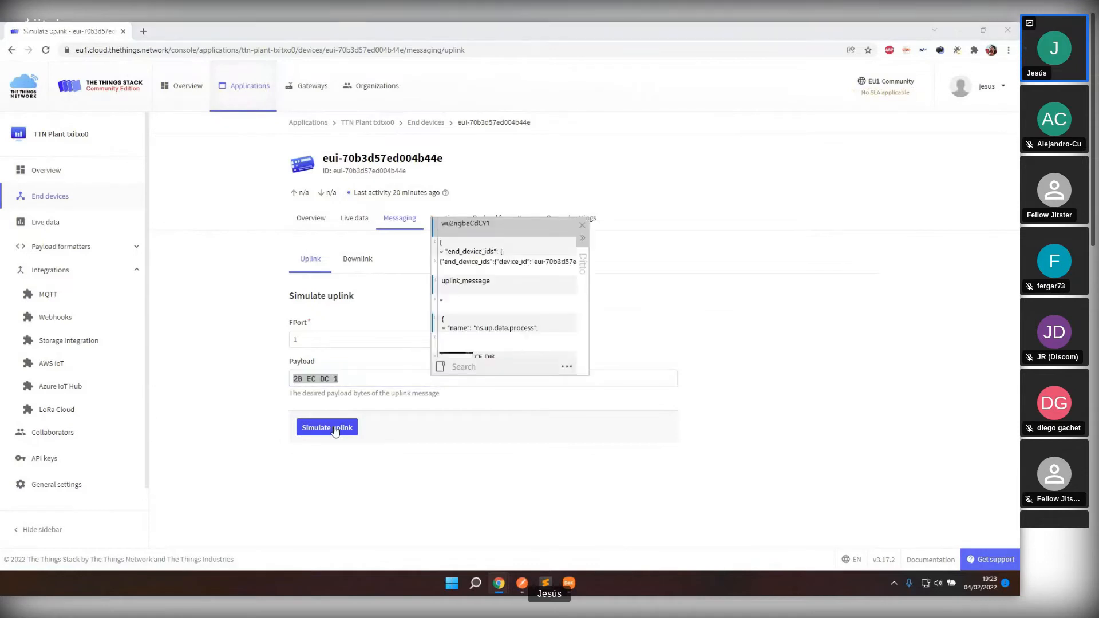
key("Escape")
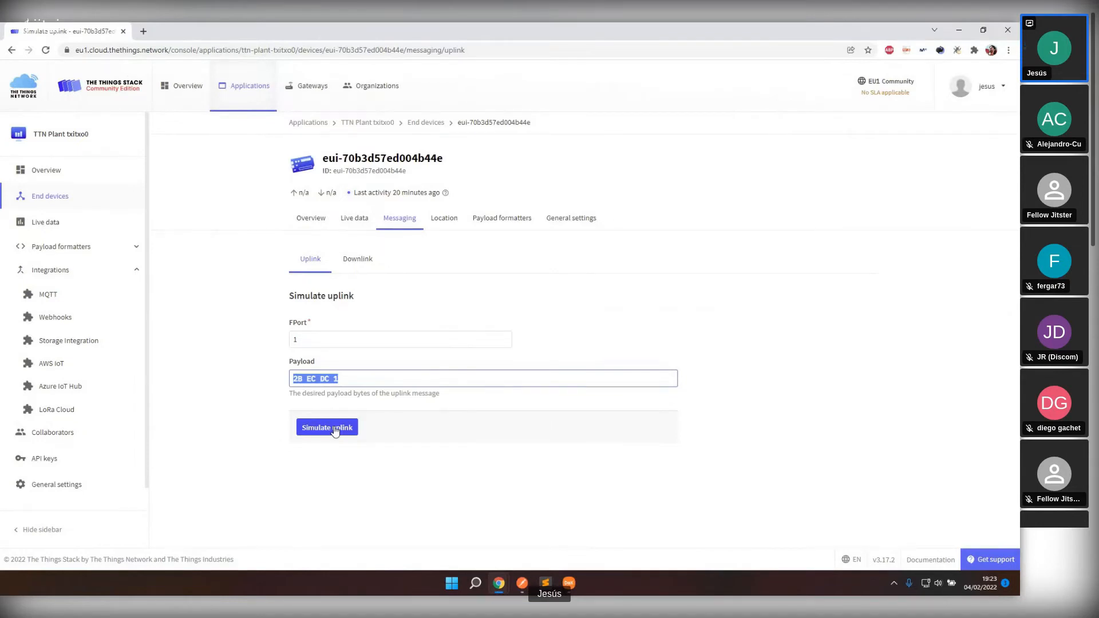
left_click(336, 431)
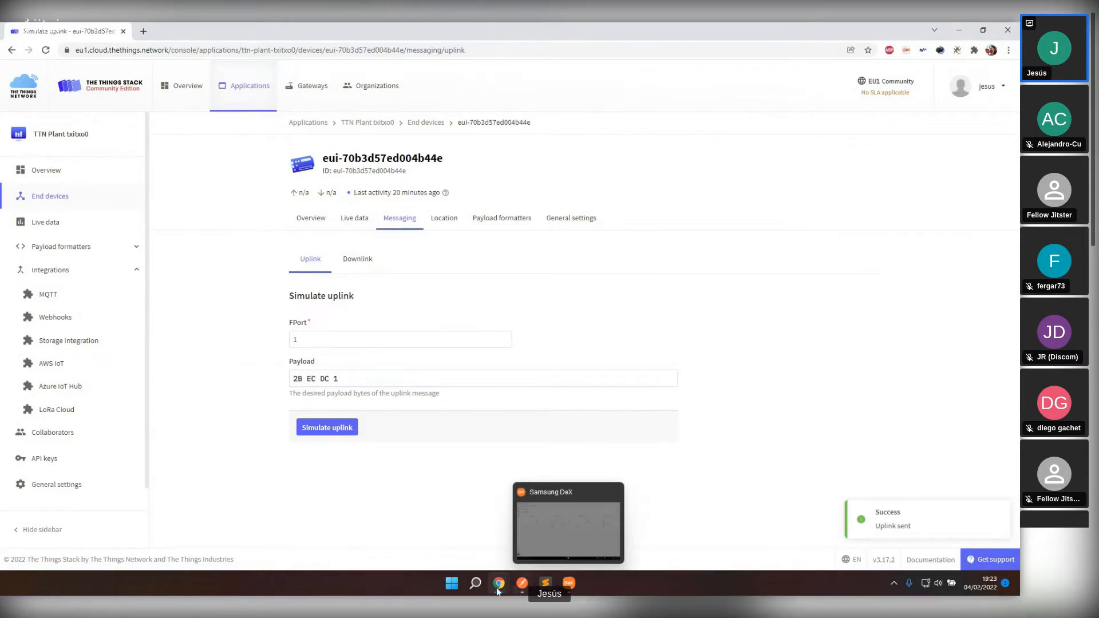
mouse_move(498, 592)
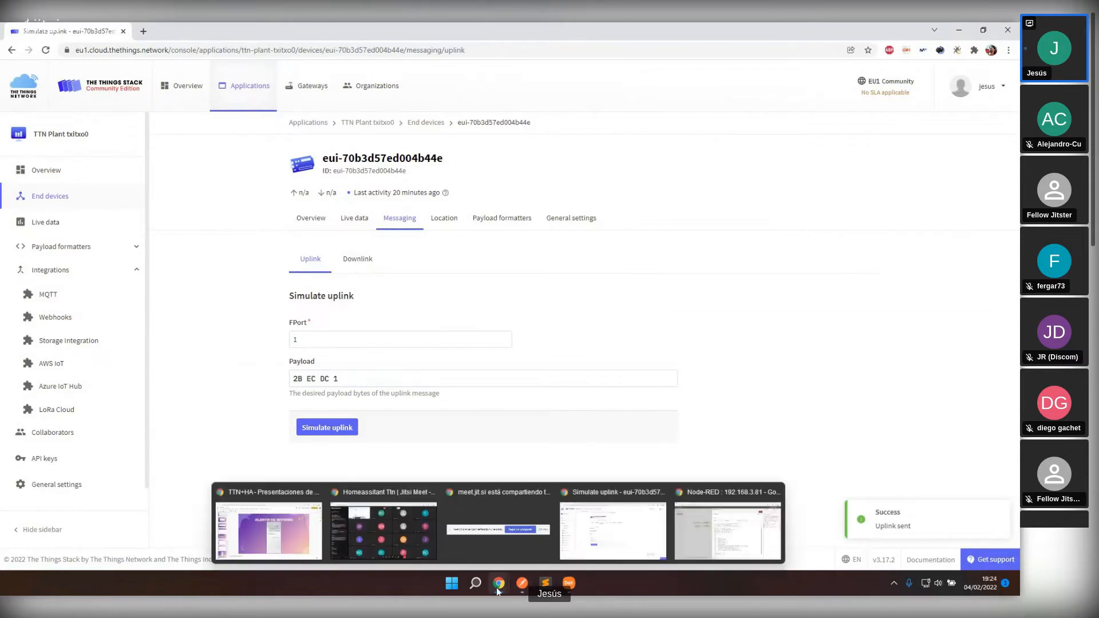
left_click(701, 535)
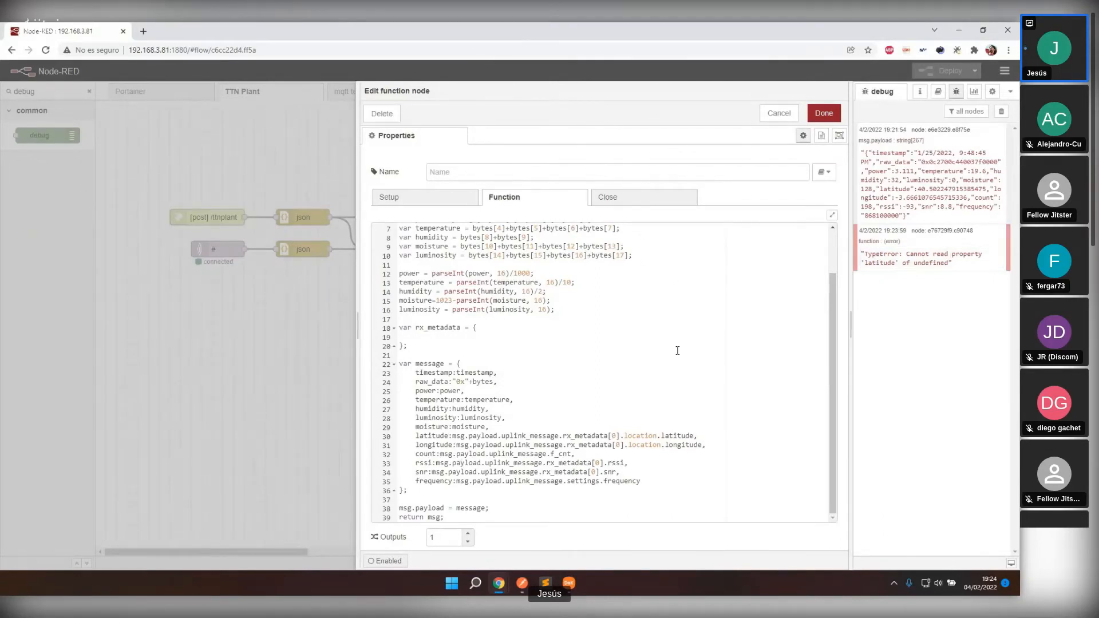
Step: Return to The Things Stack console and reopen the live data of the TTN Plant application's end device
mouse_move(532, 588)
mouse_move(495, 589)
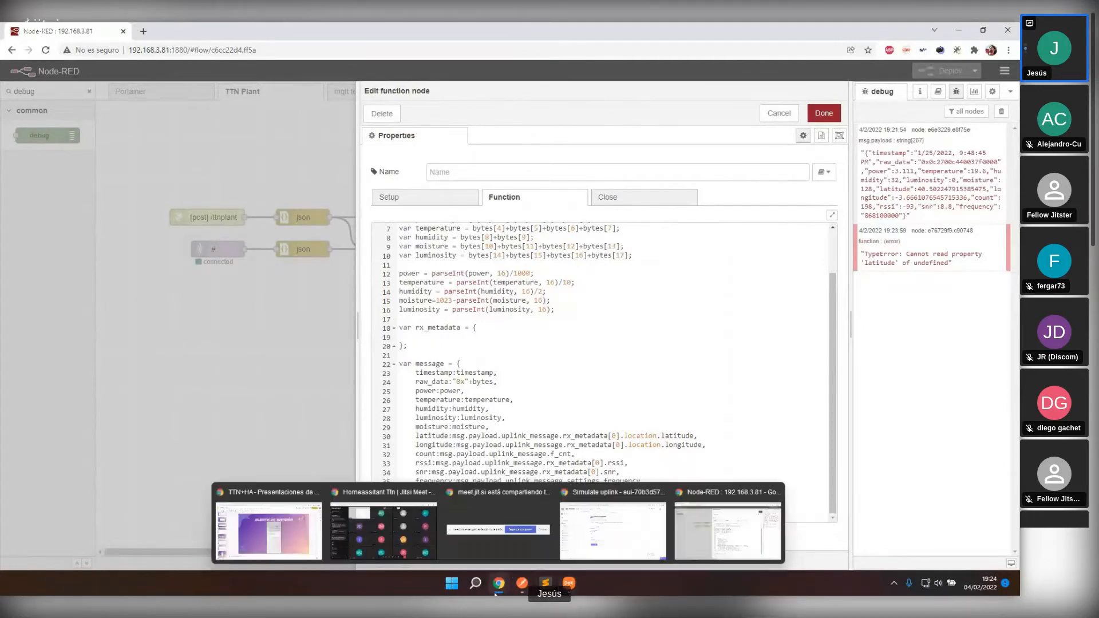
left_click(613, 531)
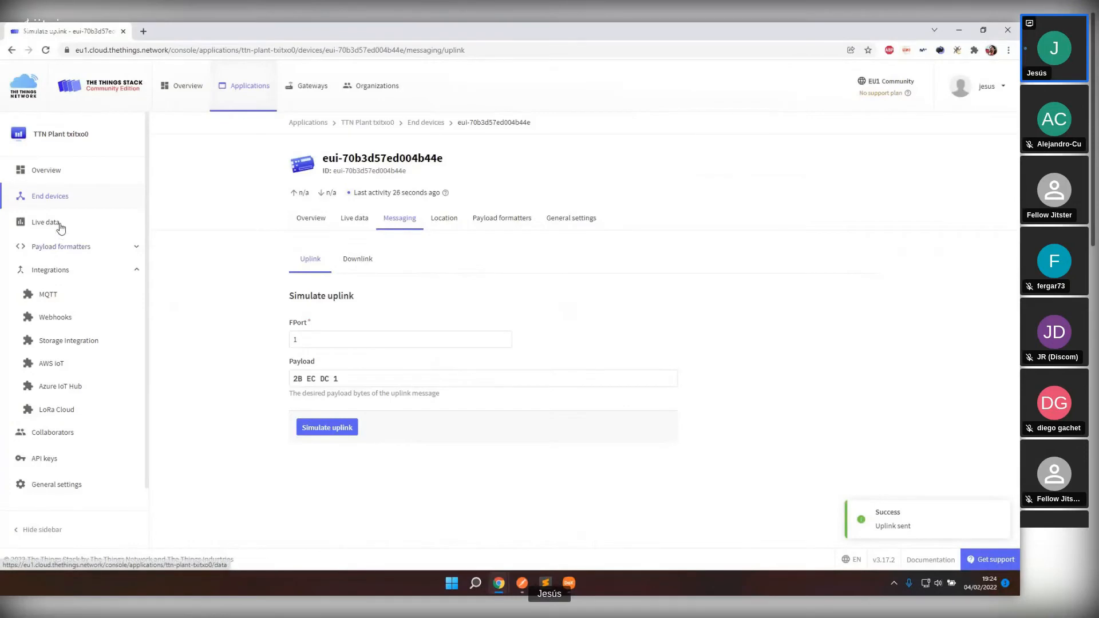
left_click(51, 196)
left_click(369, 212)
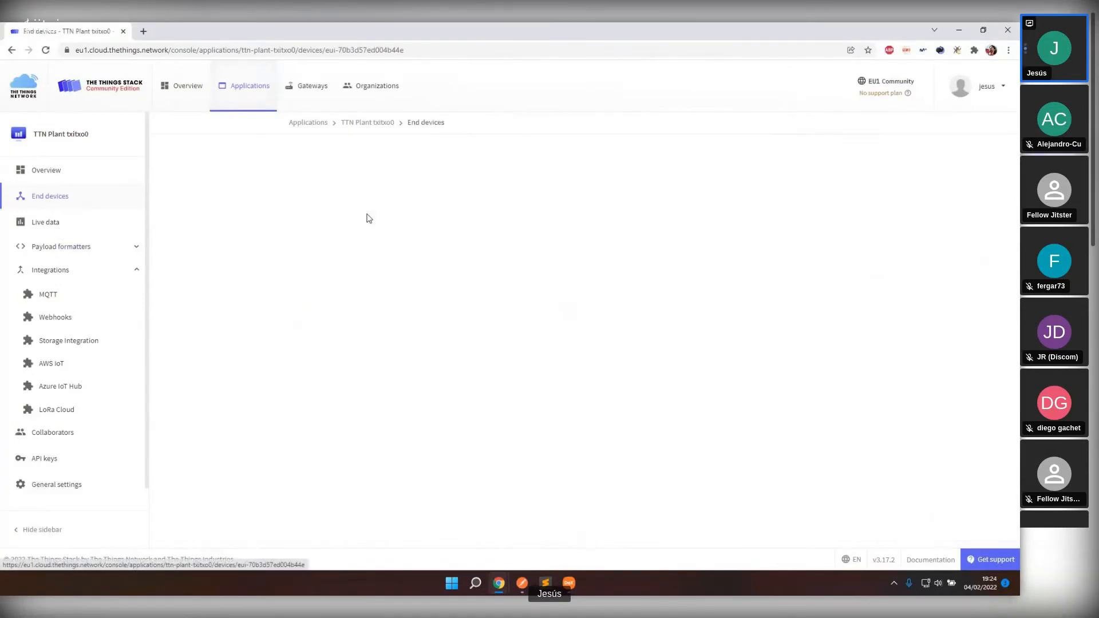
left_click(349, 220)
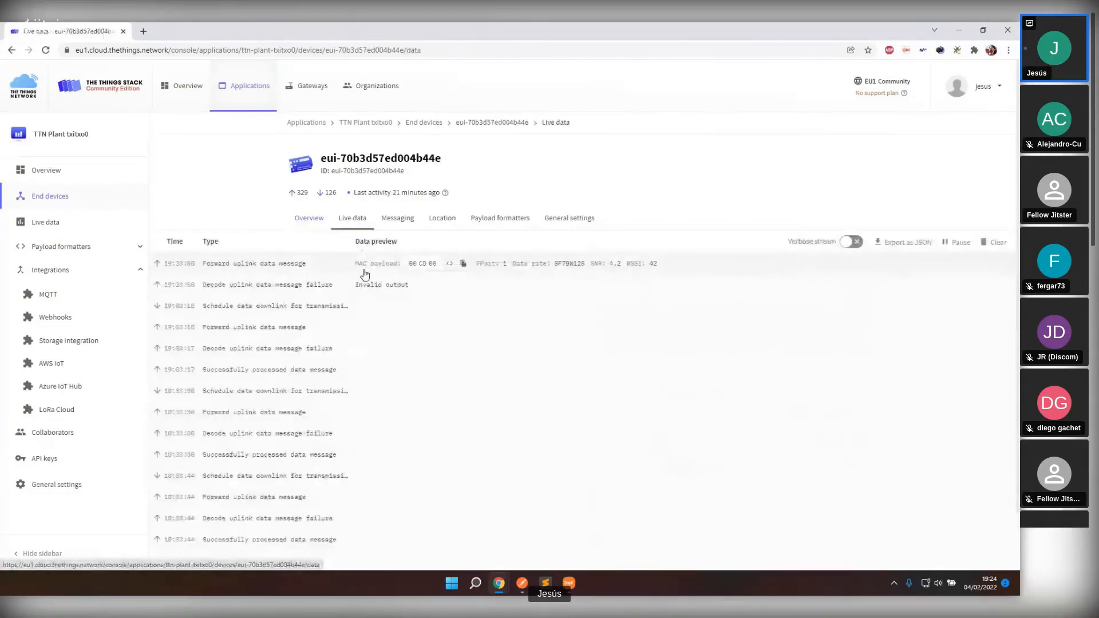
Step: Examine the event details of the simulated uplink and compare them with the earlier forward, decode failure and processed events
left_click(245, 265)
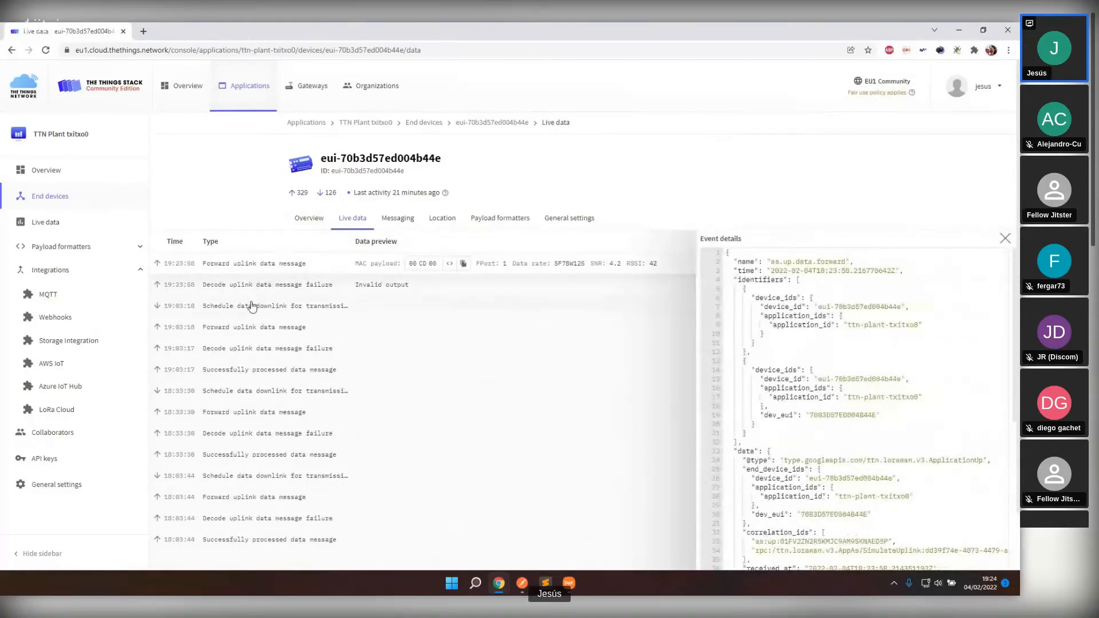
left_click(235, 332)
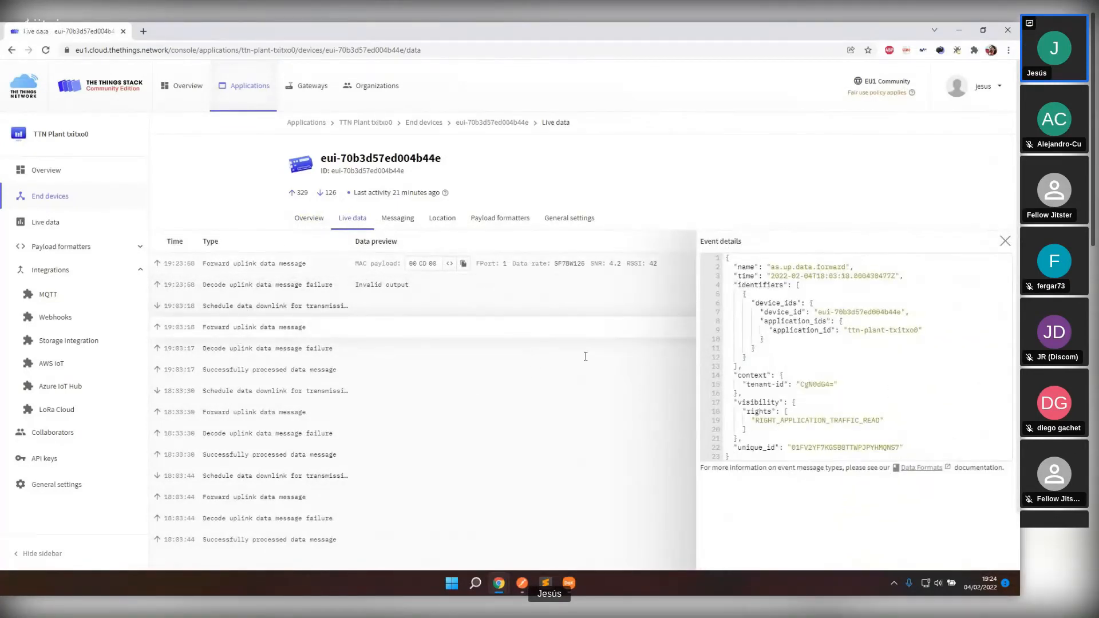
left_click(324, 355)
left_click(250, 371)
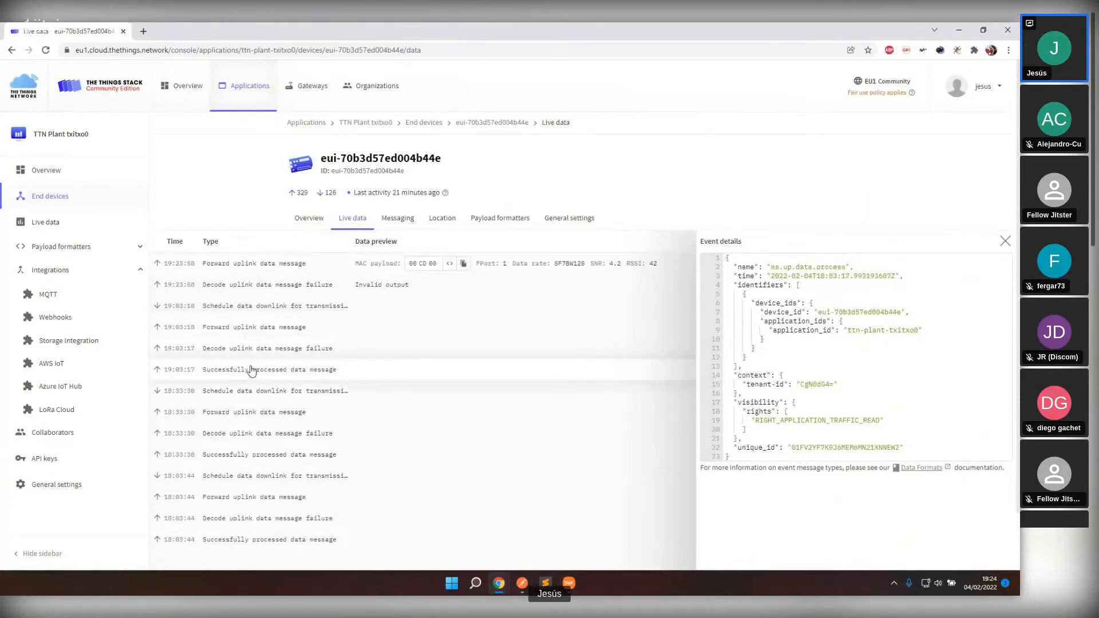
left_click(243, 392)
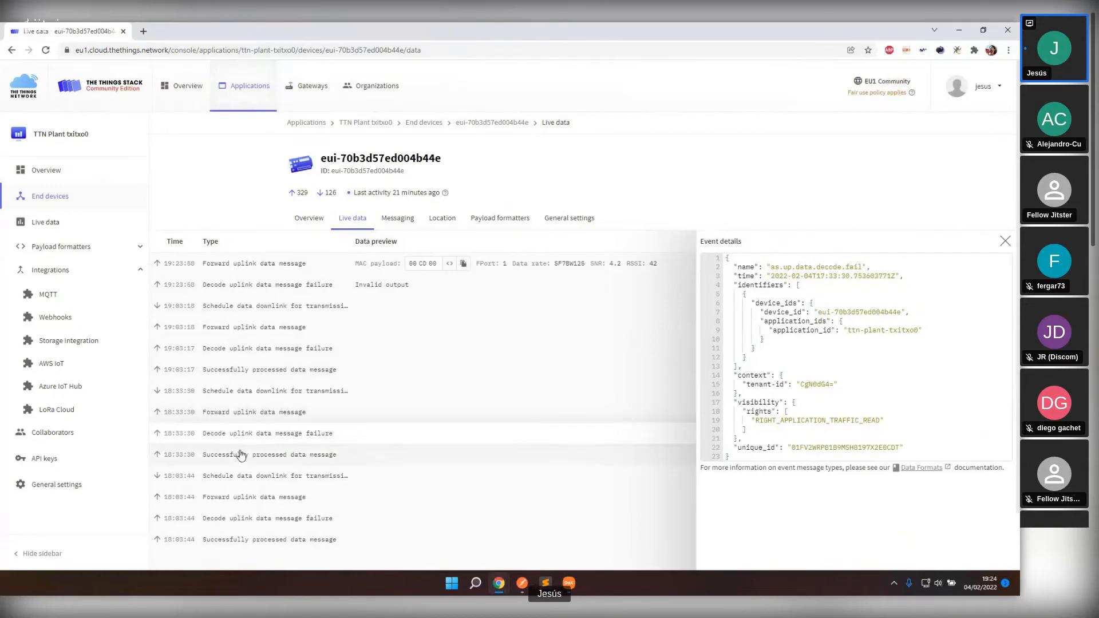
left_click(239, 453)
scroll(823, 309, "down", 1)
scroll(822, 309, "down", 1)
scroll(823, 309, "up", 2)
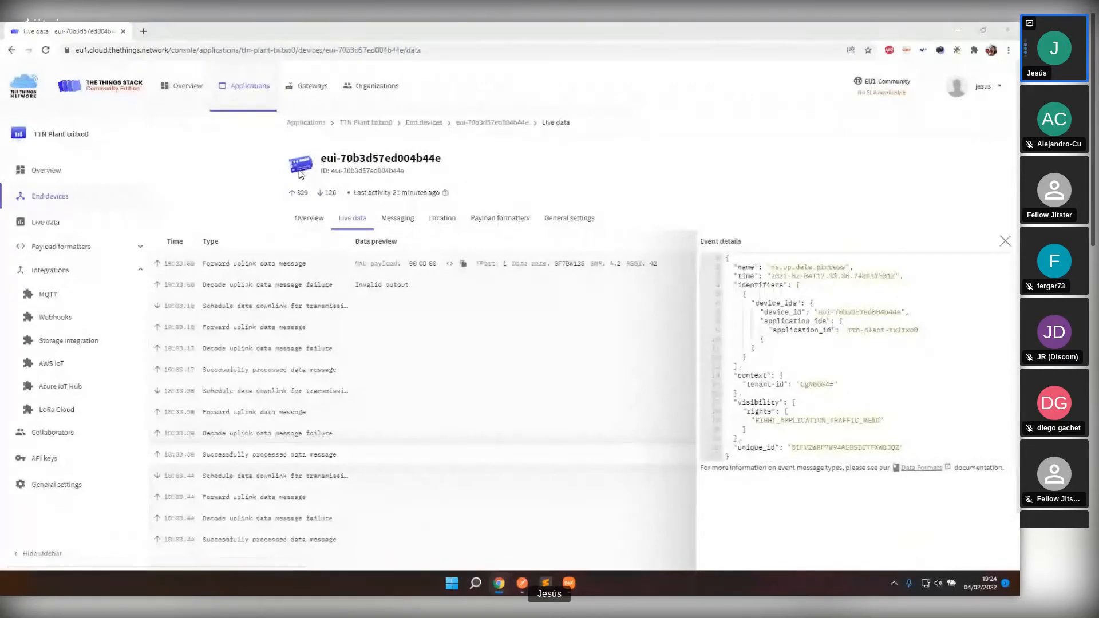
Step: Switch to Home Assistant in Samsung DeX and view the TTN Mad entries at the end of the automations list
key("alt+Tab")
key("alt+Tab")
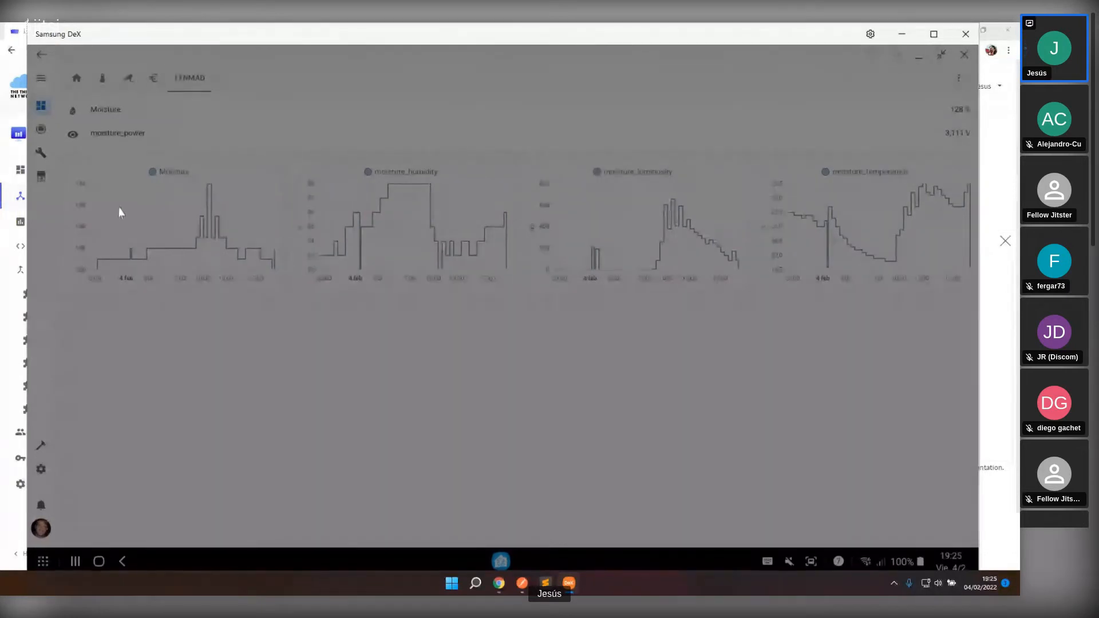
left_click(41, 471)
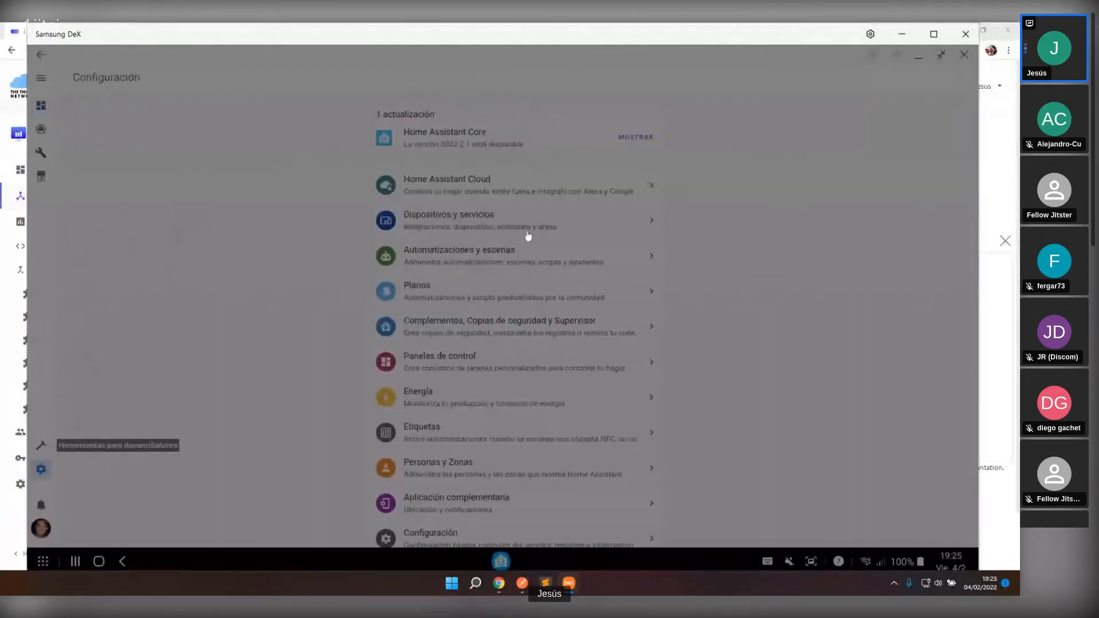
left_click(439, 253)
scroll(223, 336, "down", 10)
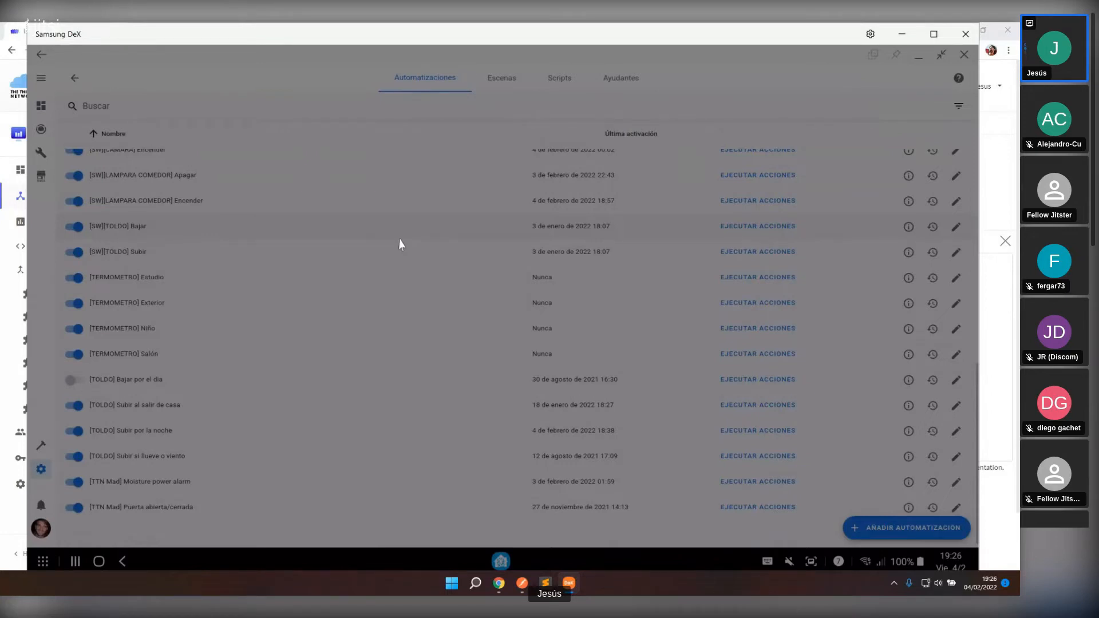
Step: Switch to the TTN+HA presentation in Google Slides and show the closing ¡GRACIAS! slide
mouse_move(498, 582)
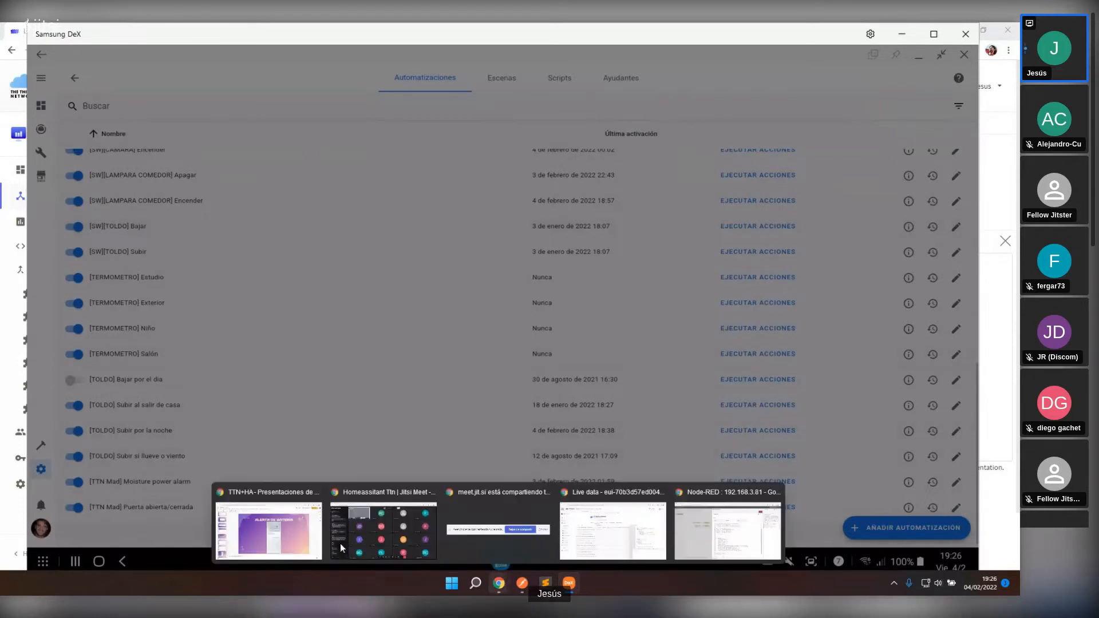
left_click(286, 544)
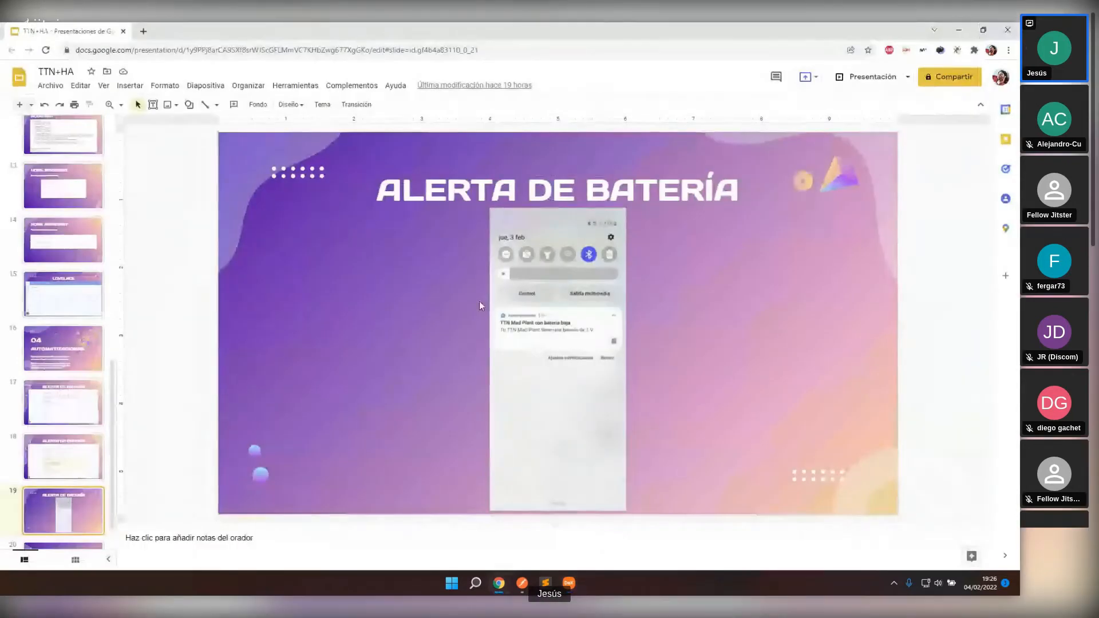
key("Down")
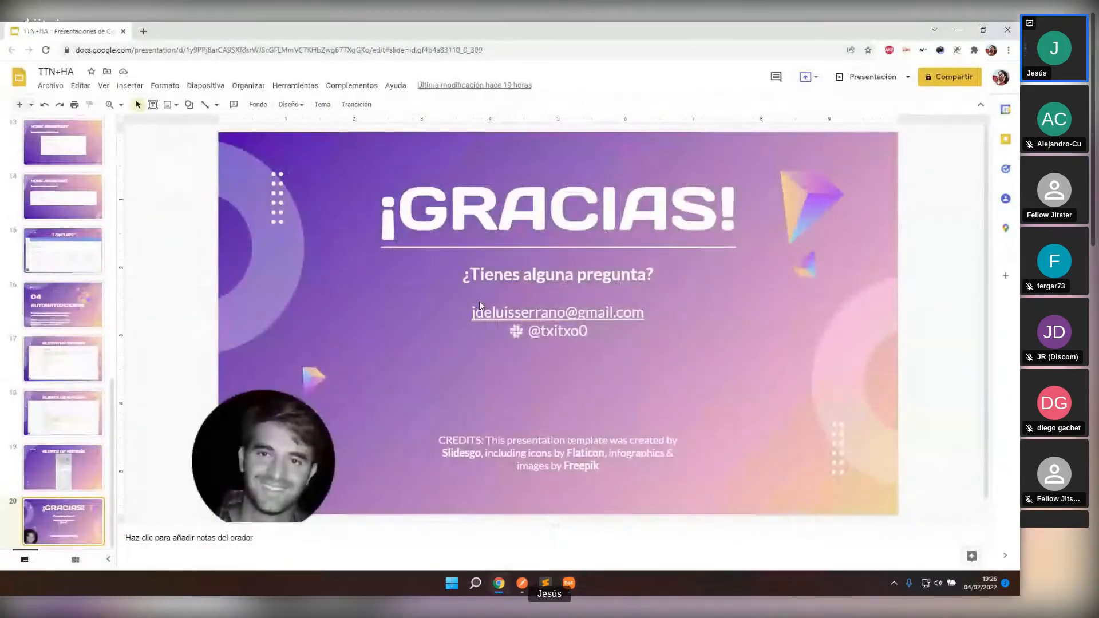